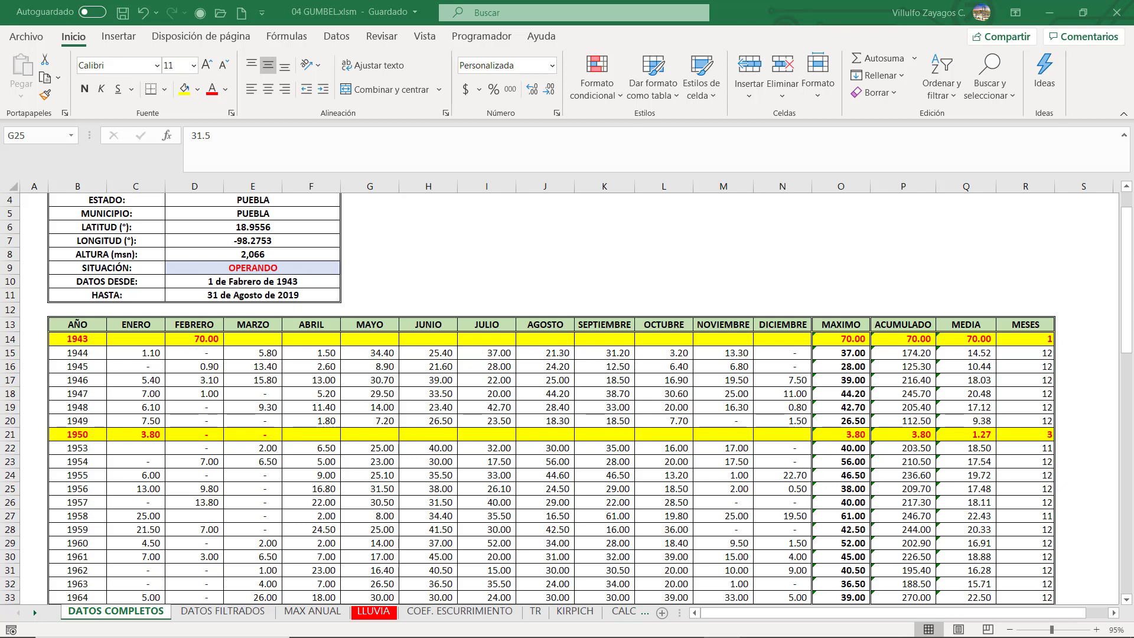
Step: Switch to Google Earth Pro and examine the subdivision site, the nearby watercourse and the surrounding area
{"action": "mouse_move", "coordinate": [683, 630]}
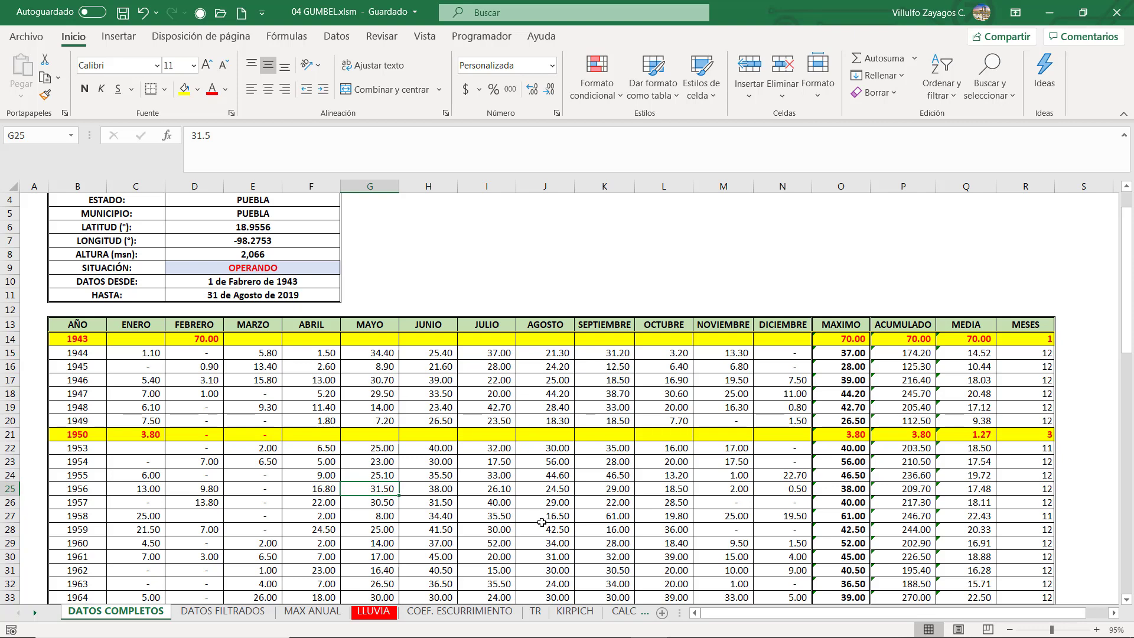
{"action": "scroll", "coordinate": [542, 522], "scroll_direction": "up", "scroll_amount": 1}
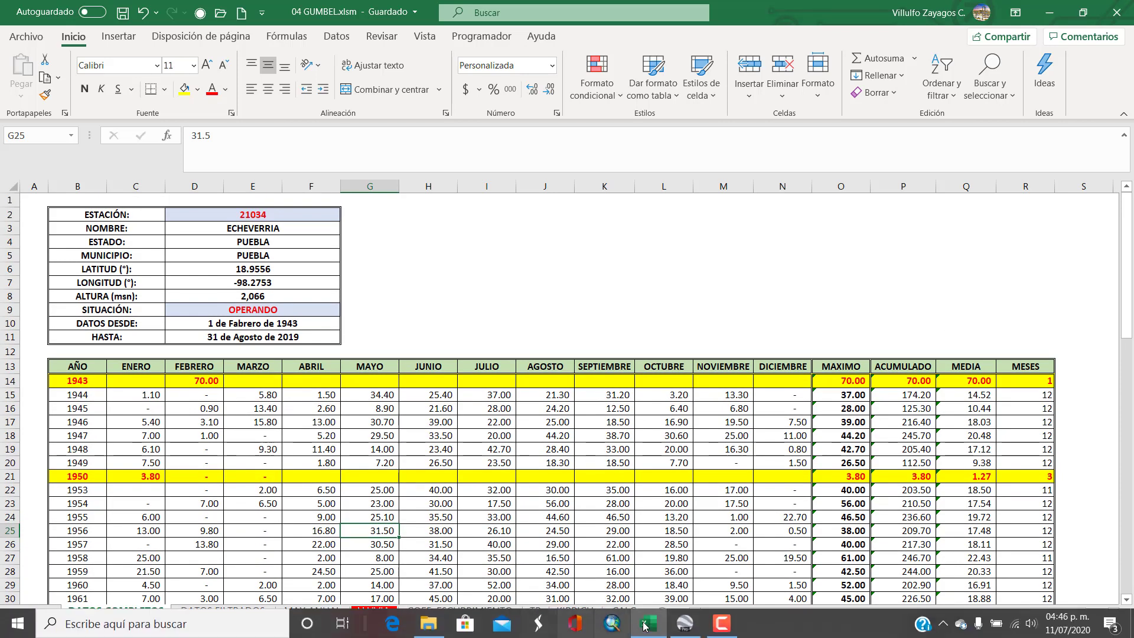
{"action": "left_click", "coordinate": [685, 631]}
{"action": "scroll", "coordinate": [589, 346], "scroll_direction": "down", "scroll_amount": 5}
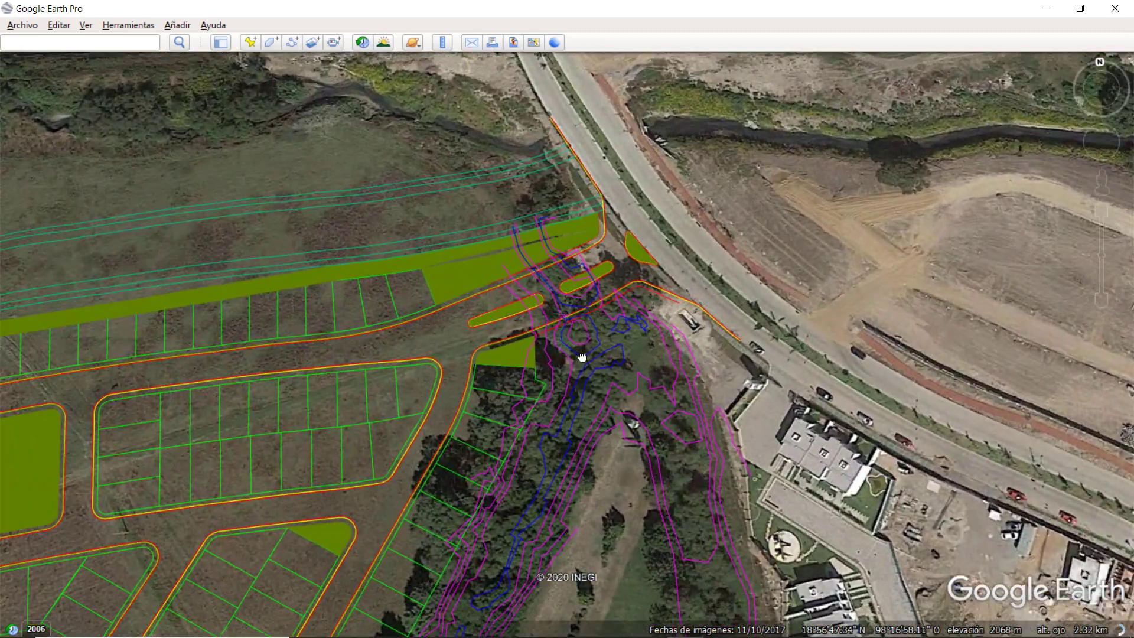
{"action": "left_click_drag", "start_coordinate": [581, 358], "coordinate": [539, 431]}
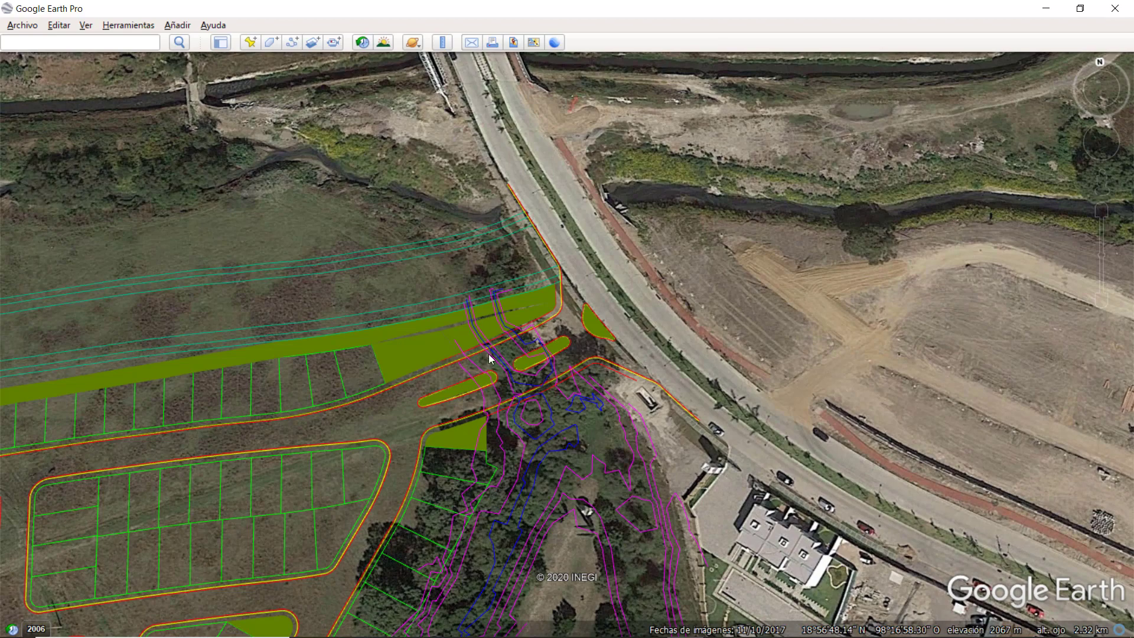
{"action": "scroll", "coordinate": [531, 359], "scroll_direction": "down", "scroll_amount": 3}
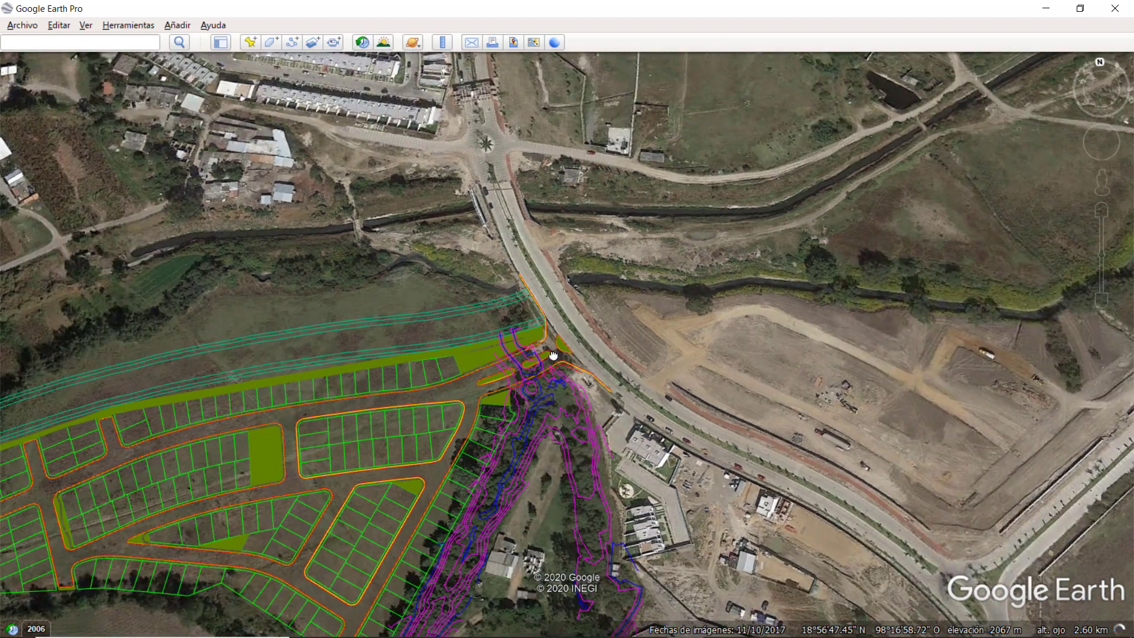
{"action": "left_click_drag", "start_coordinate": [553, 354], "coordinate": [699, 249]}
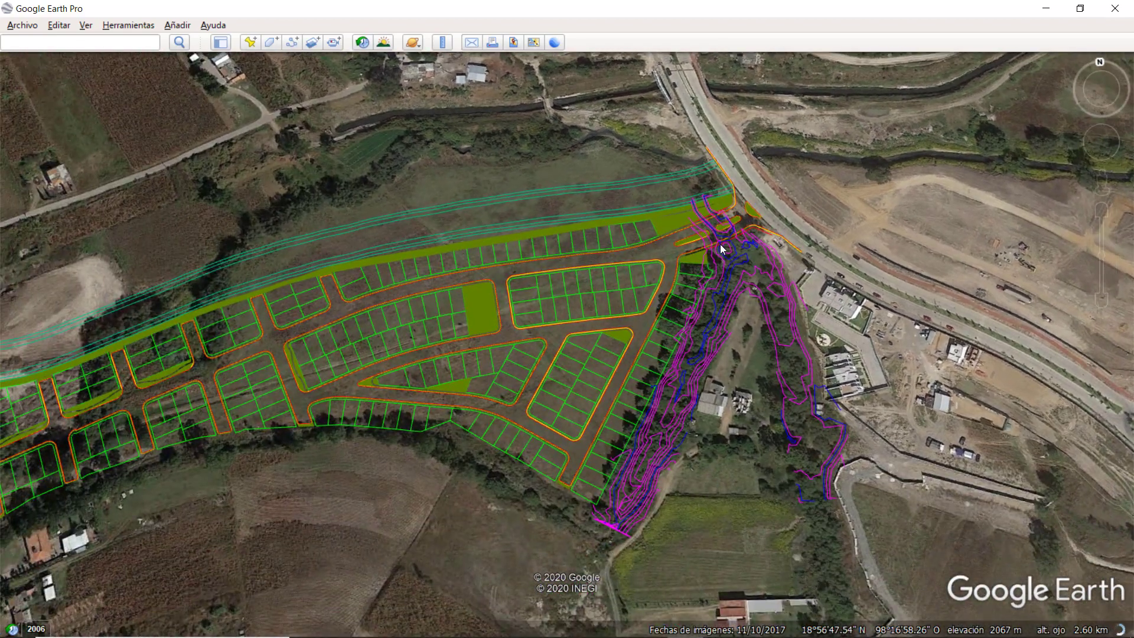
{"action": "scroll", "coordinate": [720, 243], "scroll_direction": "down", "scroll_amount": 2}
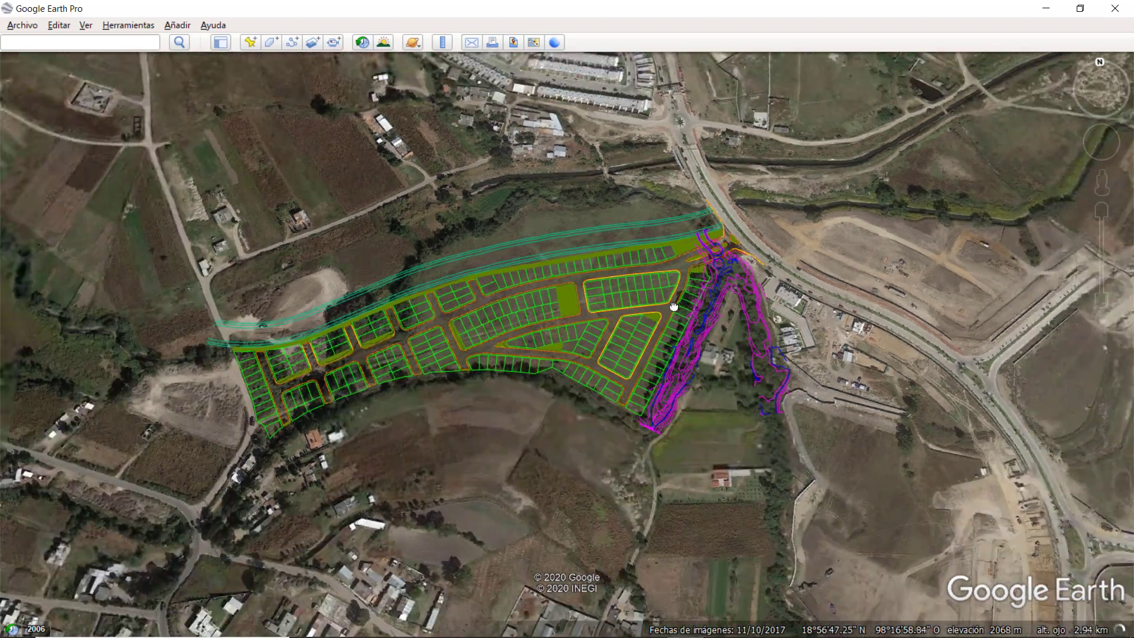
{"action": "left_click_drag", "start_coordinate": [673, 306], "coordinate": [592, 377]}
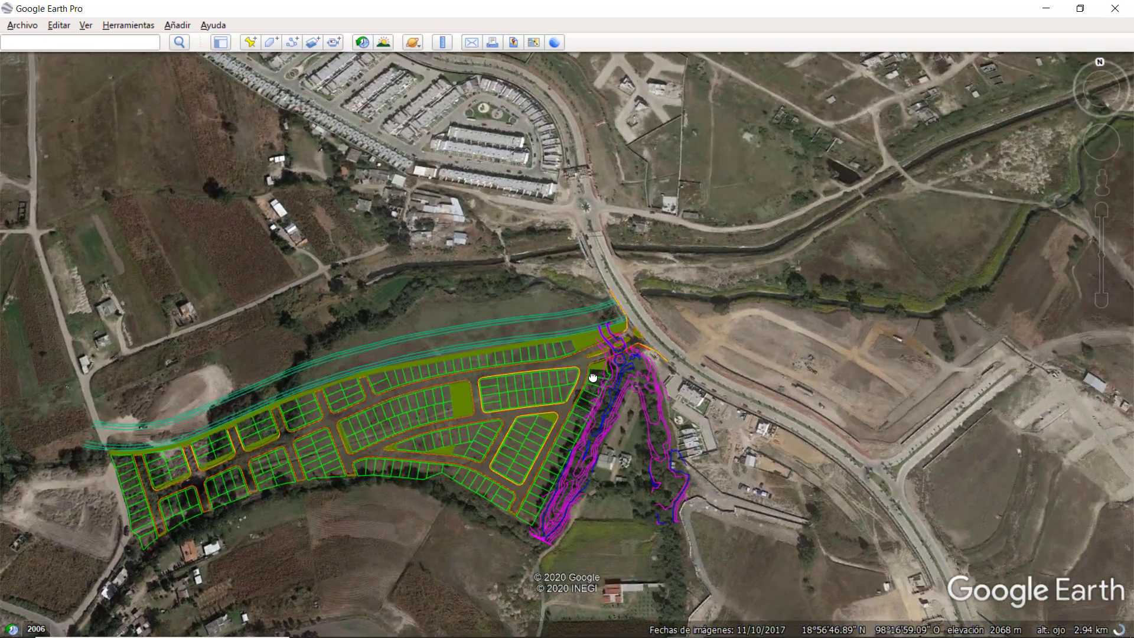
{"action": "scroll", "coordinate": [611, 393], "scroll_direction": "down", "scroll_amount": 1}
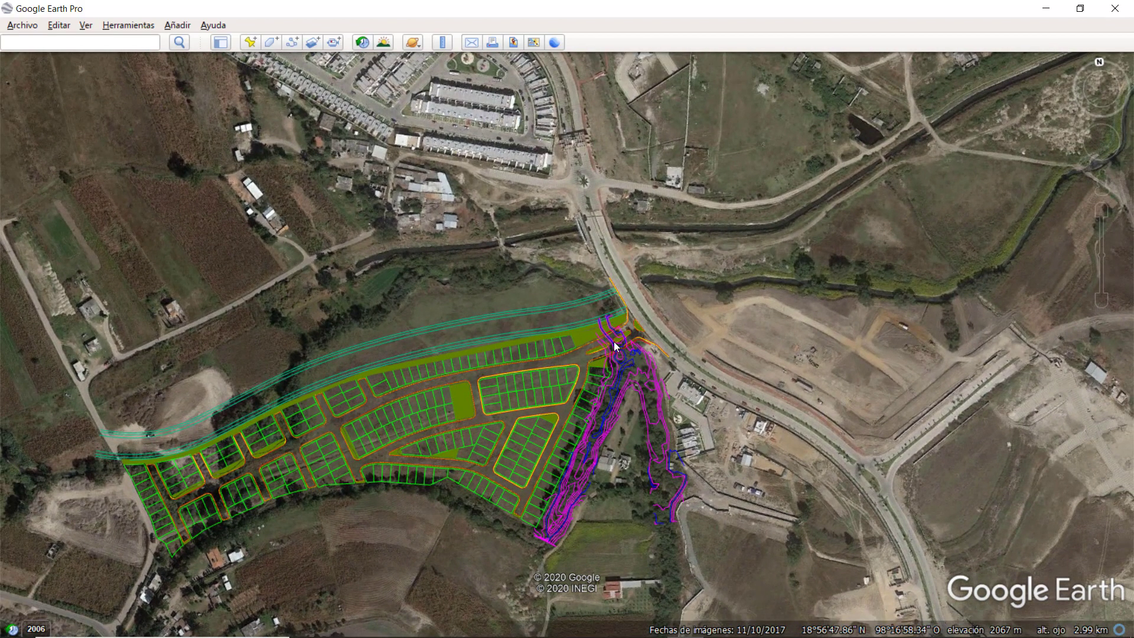
{"action": "scroll", "coordinate": [614, 341], "scroll_direction": "down", "scroll_amount": 1}
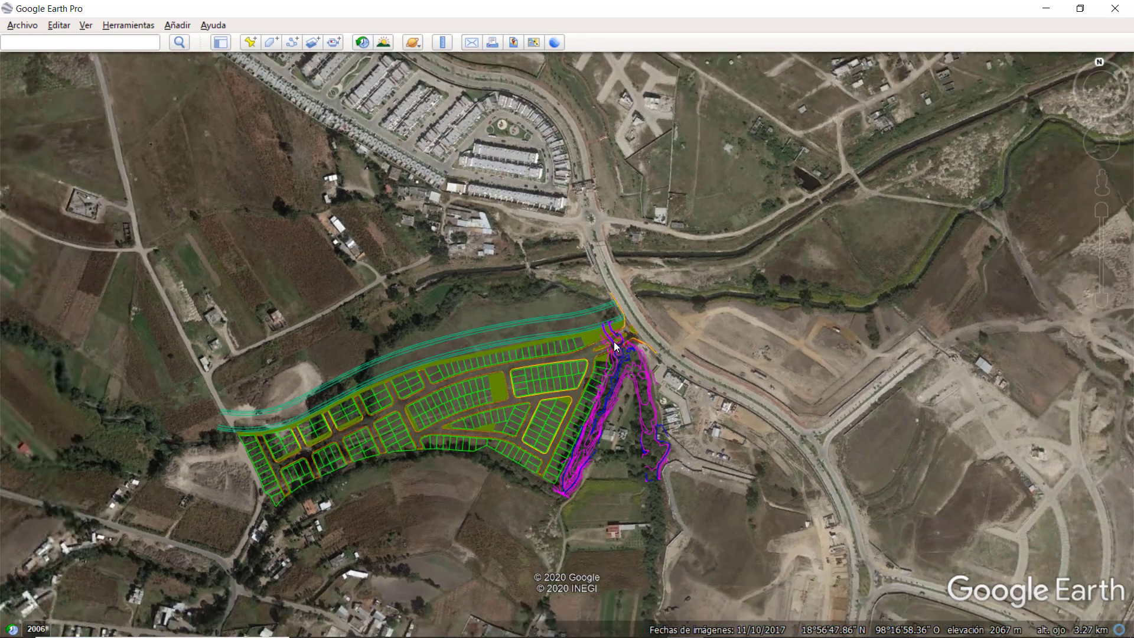
{"action": "scroll", "coordinate": [614, 341], "scroll_direction": "down", "scroll_amount": 2}
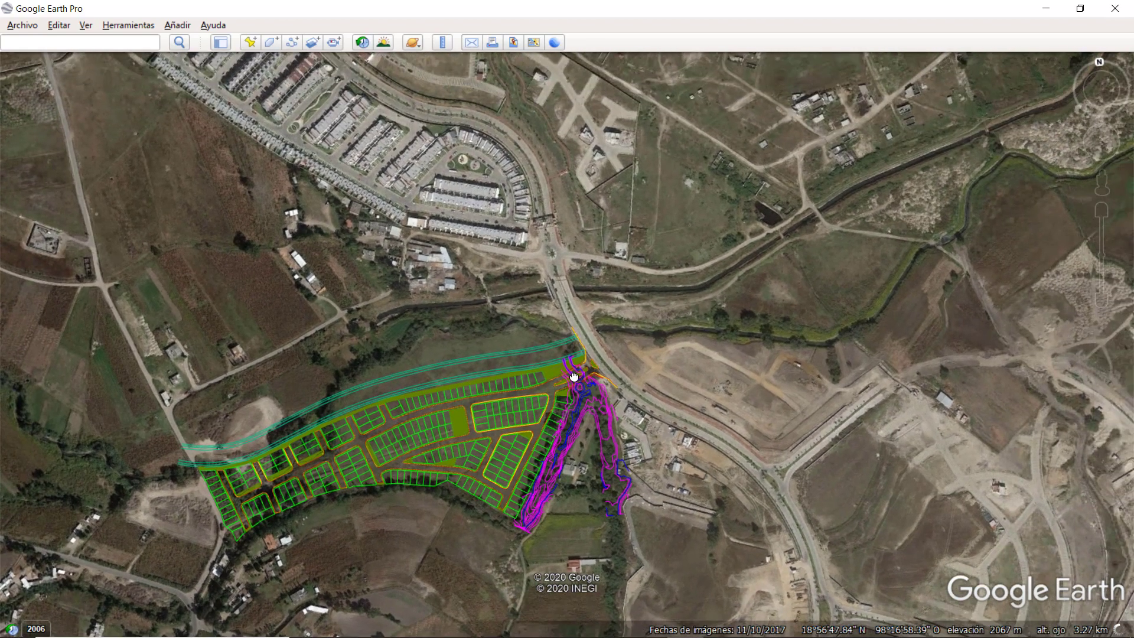
{"action": "scroll", "coordinate": [576, 380], "scroll_direction": "down", "scroll_amount": 3}
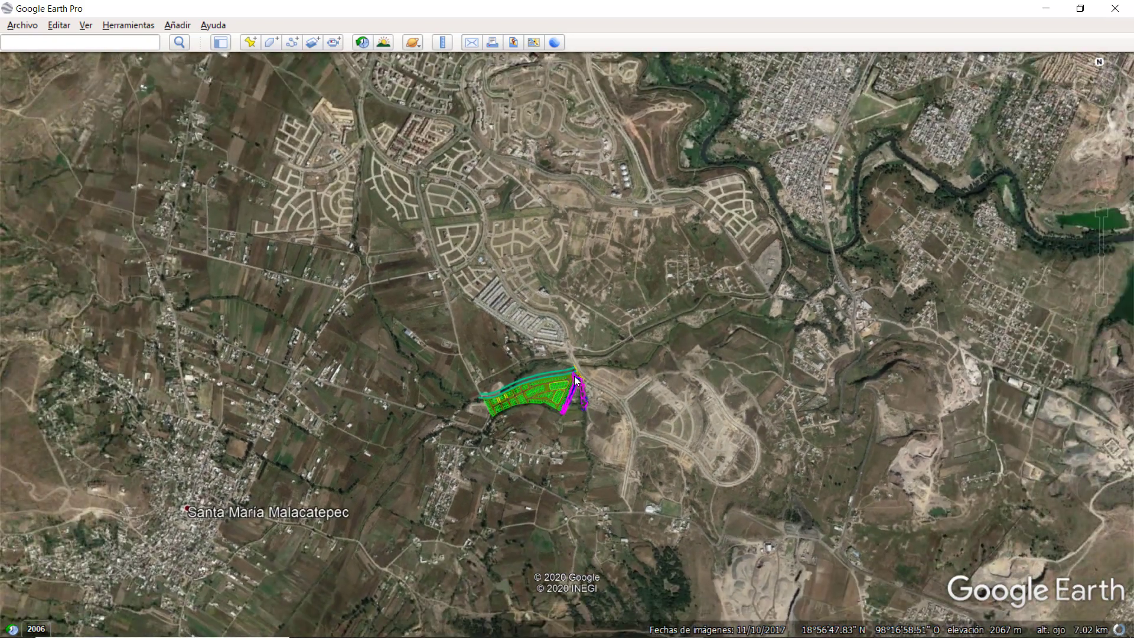
Step: Show the Estaciones Climatológicas layer in the places list and open the information for station 21034 northeast of the site
{"action": "left_click", "coordinate": [221, 42]}
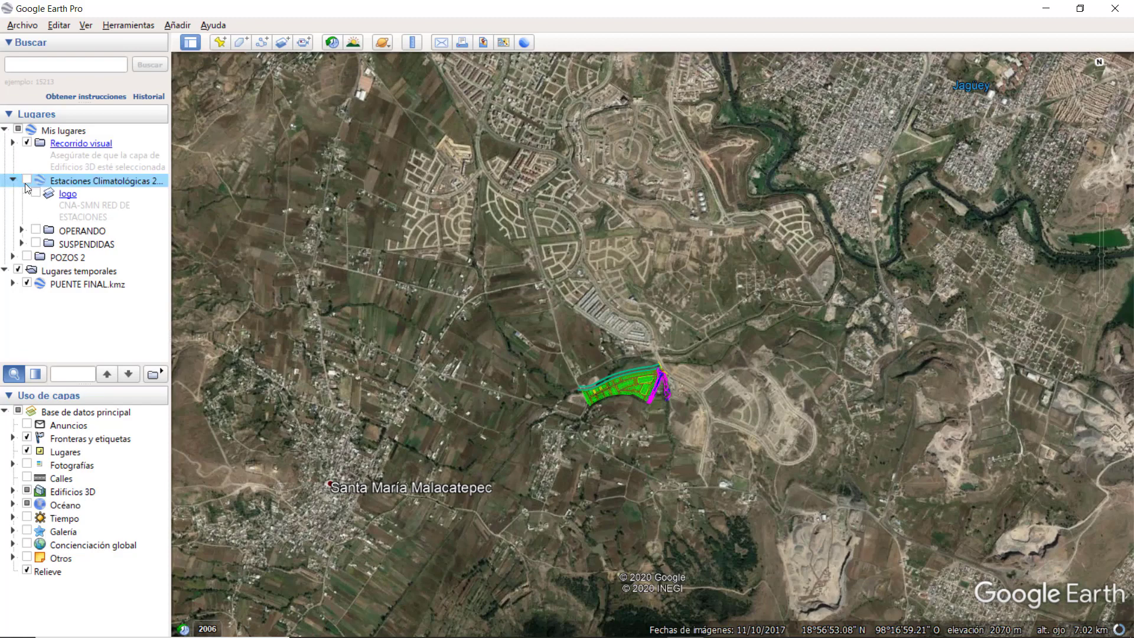
{"action": "left_click", "coordinate": [27, 180]}
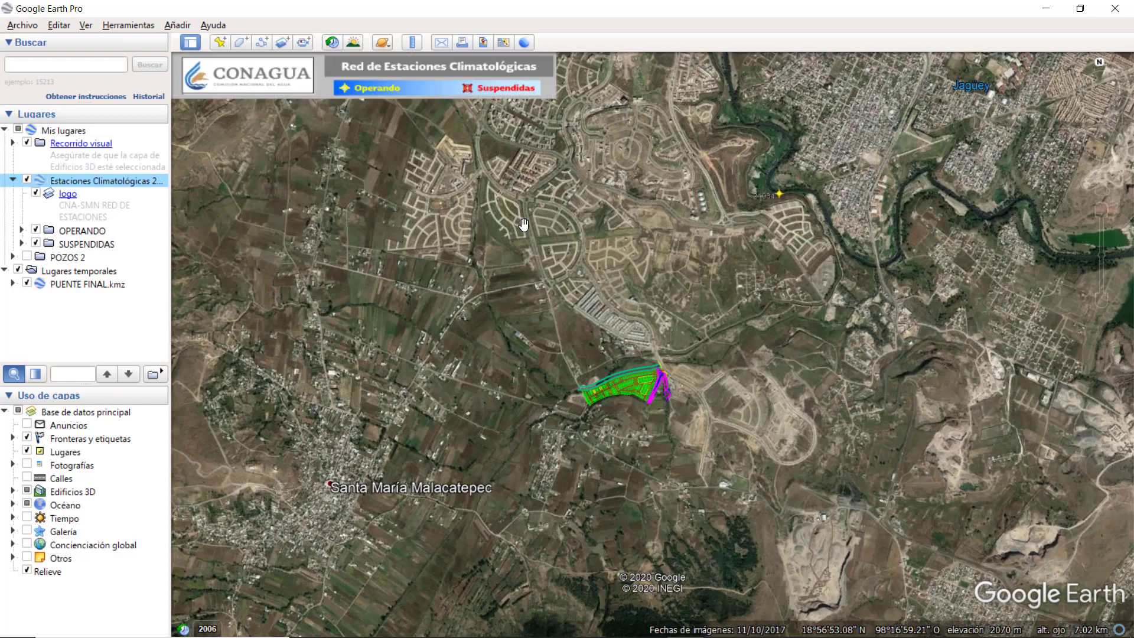
{"action": "left_click", "coordinate": [781, 194]}
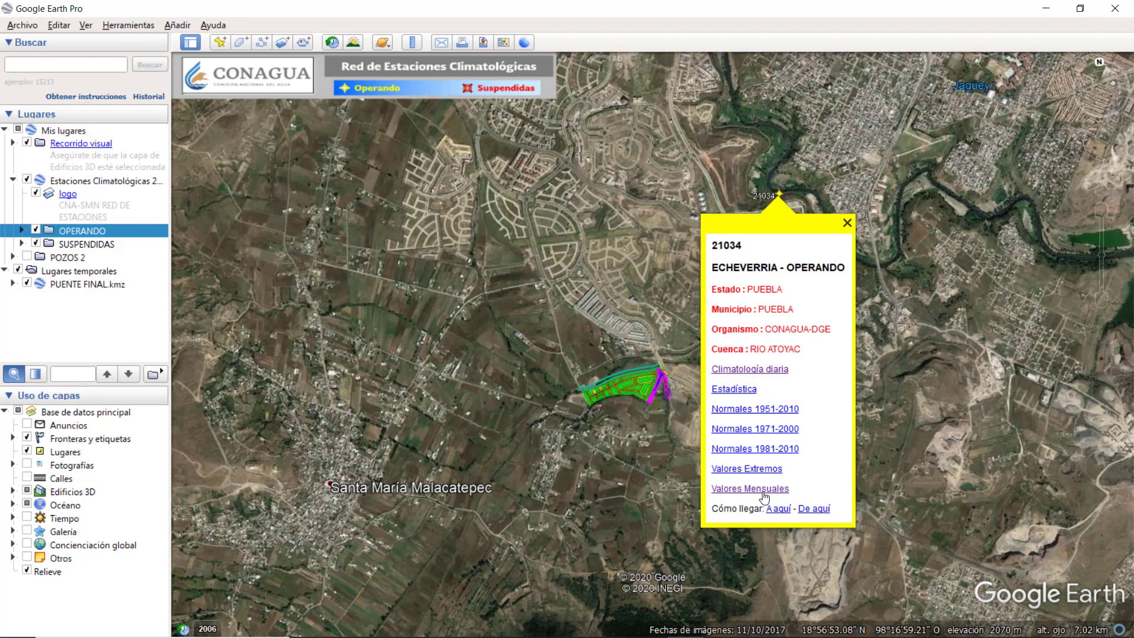
Step: Switch back to the Excel workbook and examine the yearly rainfall records on the DATOS COMPLETOS sheet, including the discarded years highlighted in yellow
{"action": "left_click", "coordinate": [648, 623]}
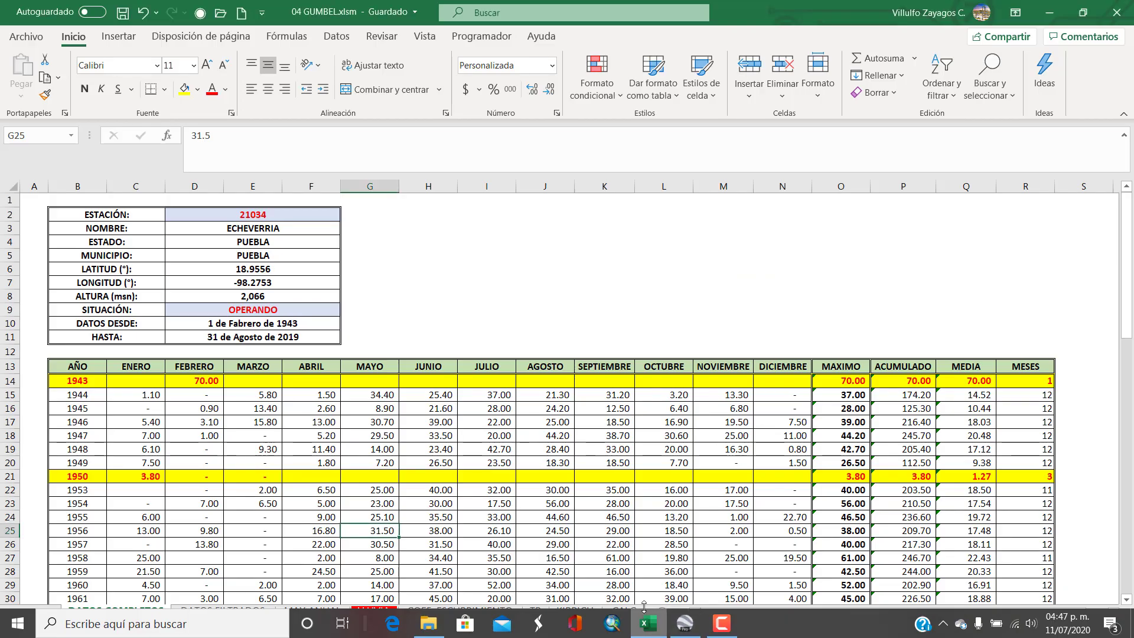
{"action": "scroll", "coordinate": [416, 396], "scroll_direction": "down", "scroll_amount": 4}
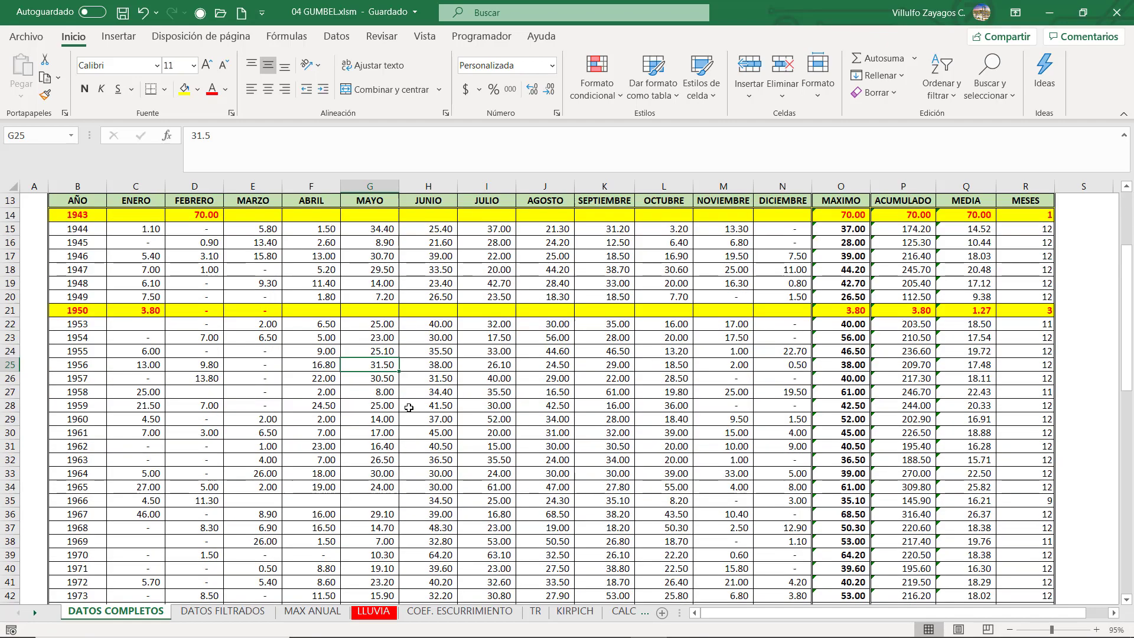
{"action": "scroll", "coordinate": [409, 407], "scroll_direction": "down", "scroll_amount": 10}
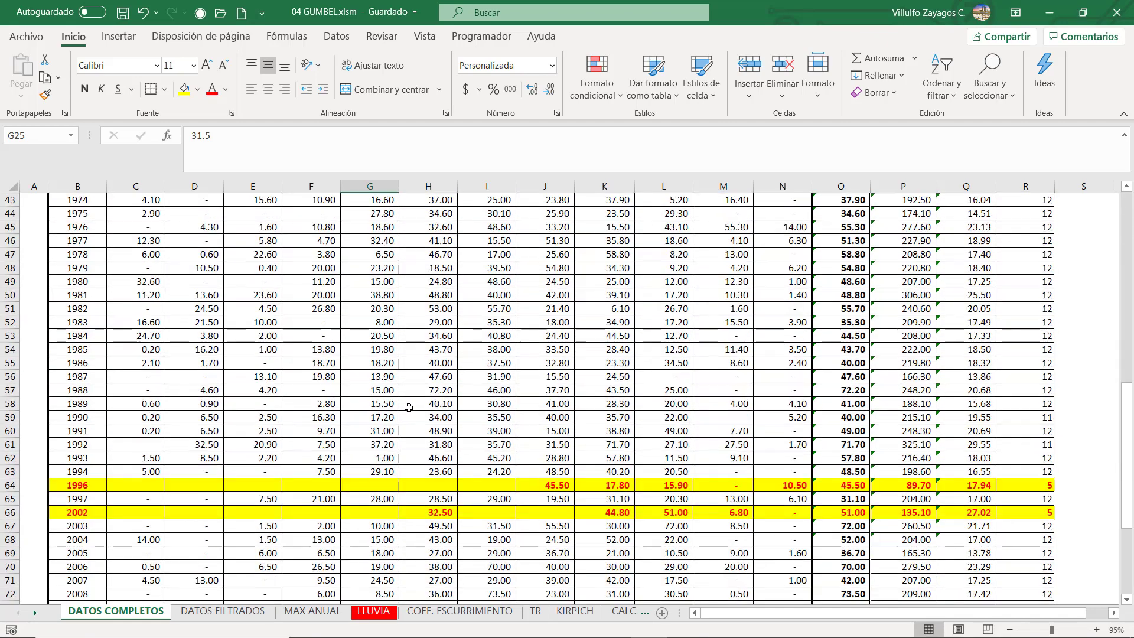
{"action": "scroll", "coordinate": [409, 407], "scroll_direction": "down", "scroll_amount": 6}
{"action": "scroll", "coordinate": [401, 404], "scroll_direction": "up", "scroll_amount": 1}
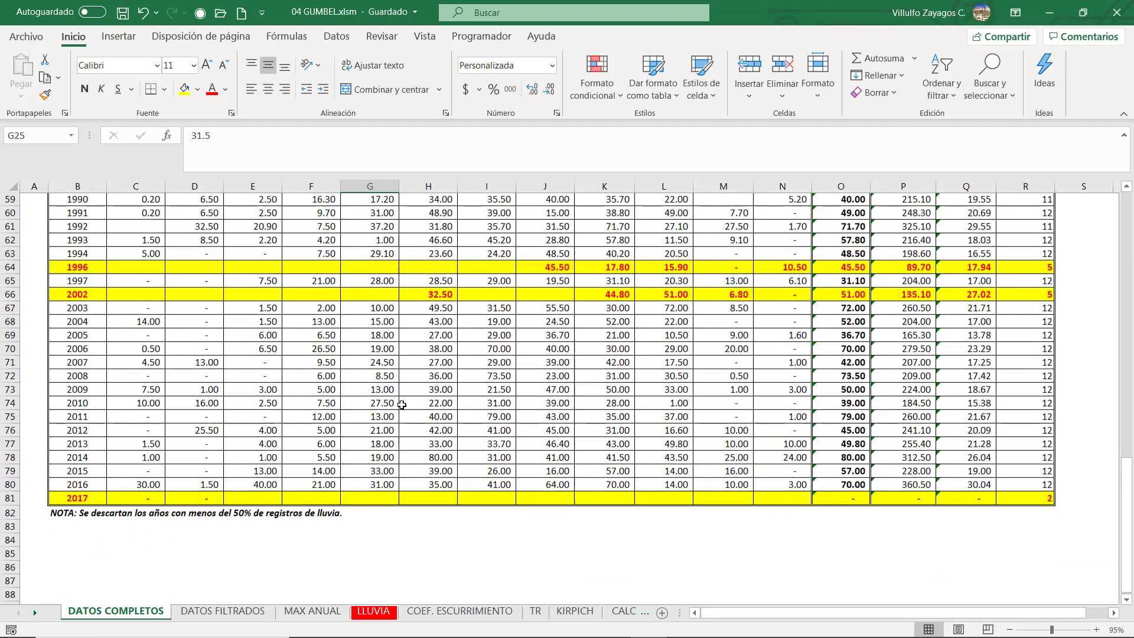
{"action": "scroll", "coordinate": [401, 405], "scroll_direction": "down", "scroll_amount": 1}
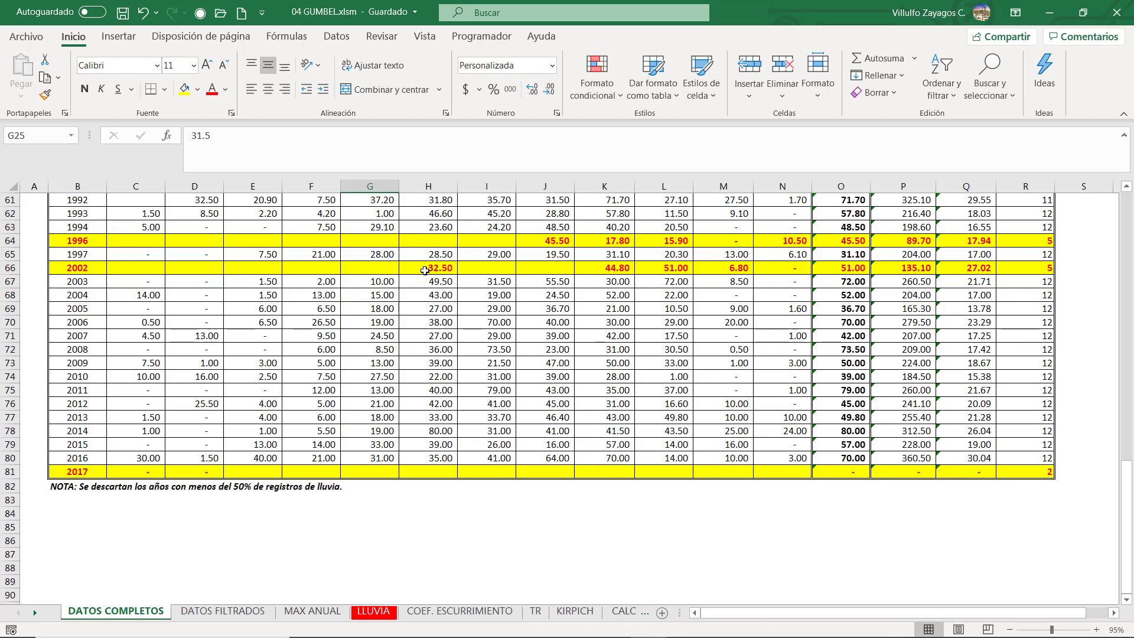
{"action": "scroll", "coordinate": [424, 270], "scroll_direction": "up", "scroll_amount": 11}
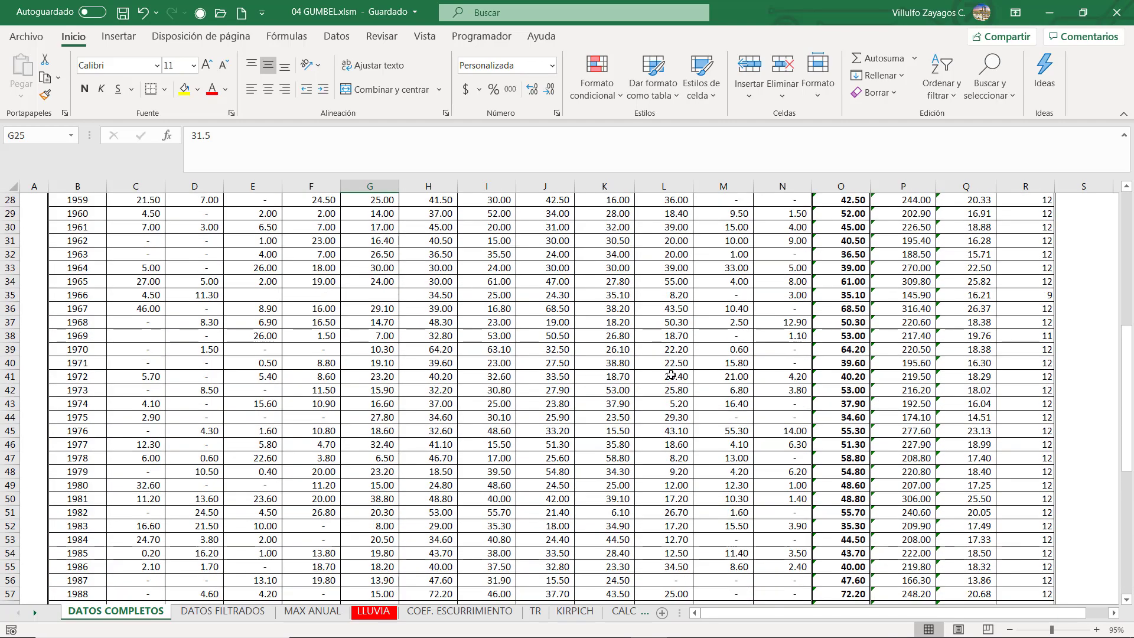
{"action": "scroll", "coordinate": [672, 375], "scroll_direction": "up", "scroll_amount": 4}
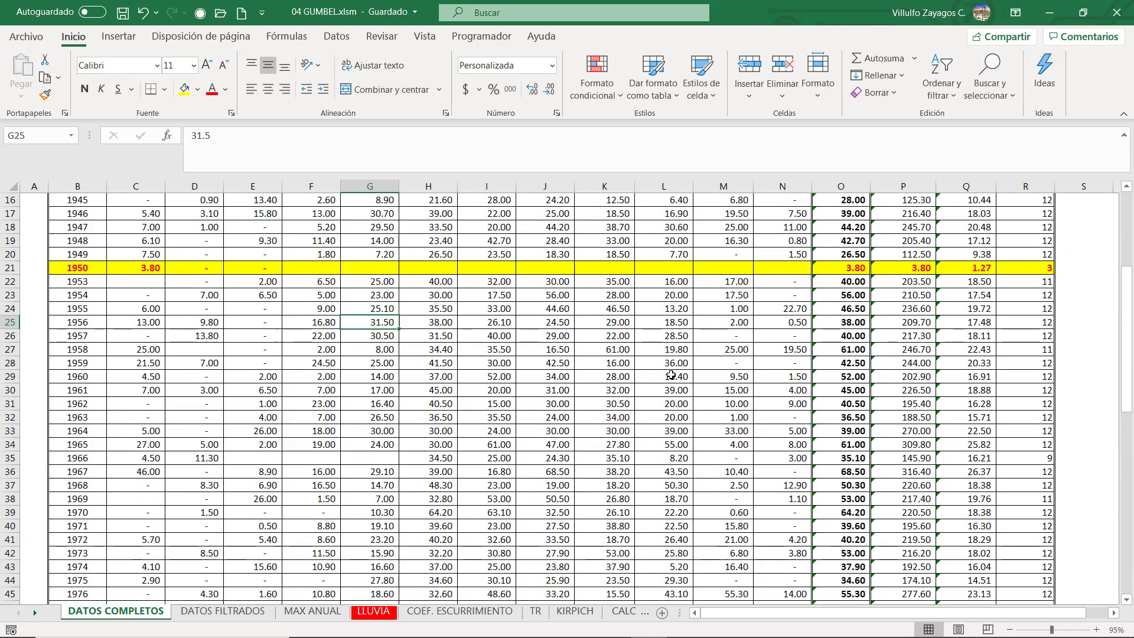
{"action": "scroll", "coordinate": [671, 375], "scroll_direction": "up", "scroll_amount": 3}
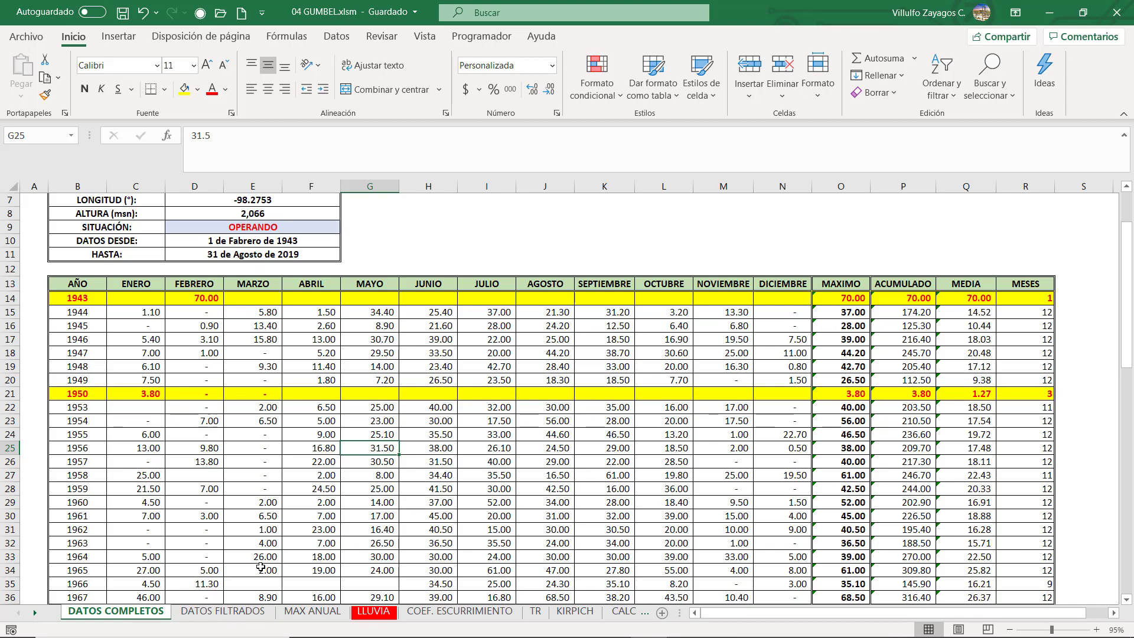
Step: Review the station details and the filtered rainfall records on the DATOS FILTRADOS sheet
{"action": "left_click", "coordinate": [222, 611]}
{"action": "scroll", "coordinate": [422, 440], "scroll_direction": "up", "scroll_amount": 4}
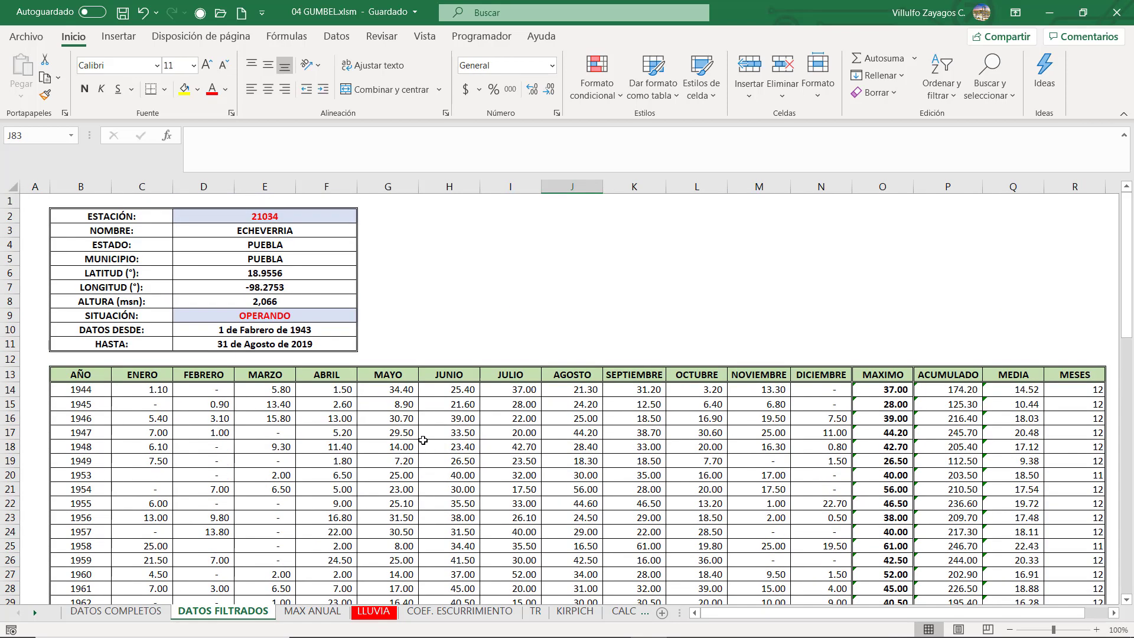
{"action": "left_click_drag", "start_coordinate": [110, 216], "coordinate": [313, 384]}
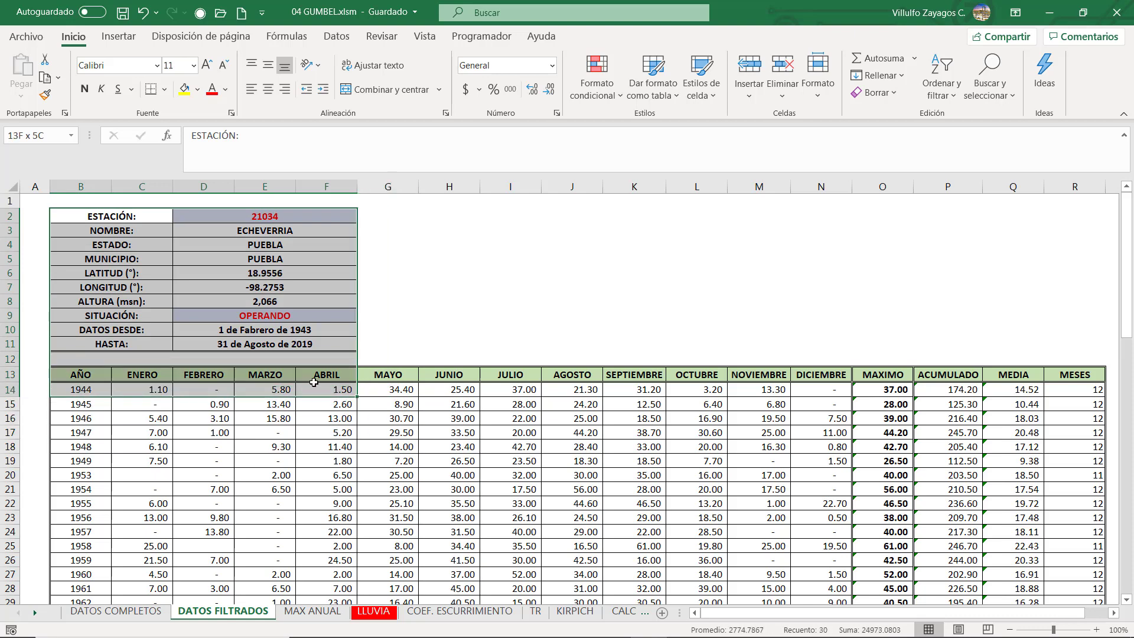
{"action": "left_click", "coordinate": [334, 500]}
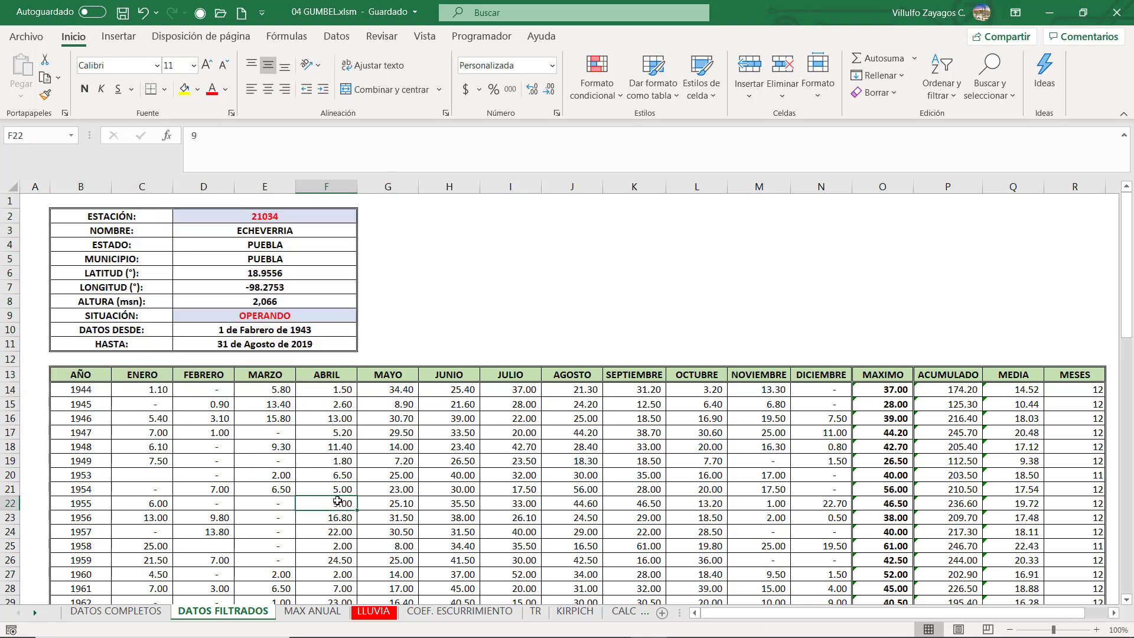
Step: On the MAX ANUAL sheet, link the first AÑO cell, C7, to cell B14 of DATOS FILTRADOS
{"action": "left_click", "coordinate": [287, 614]}
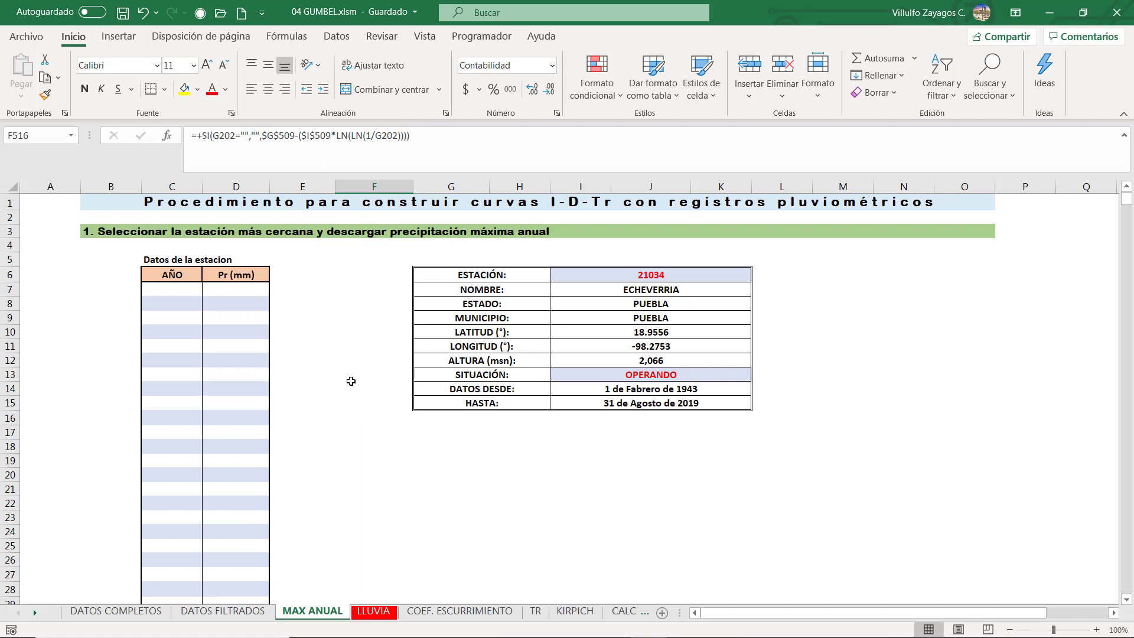
{"action": "left_click", "coordinate": [178, 292]}
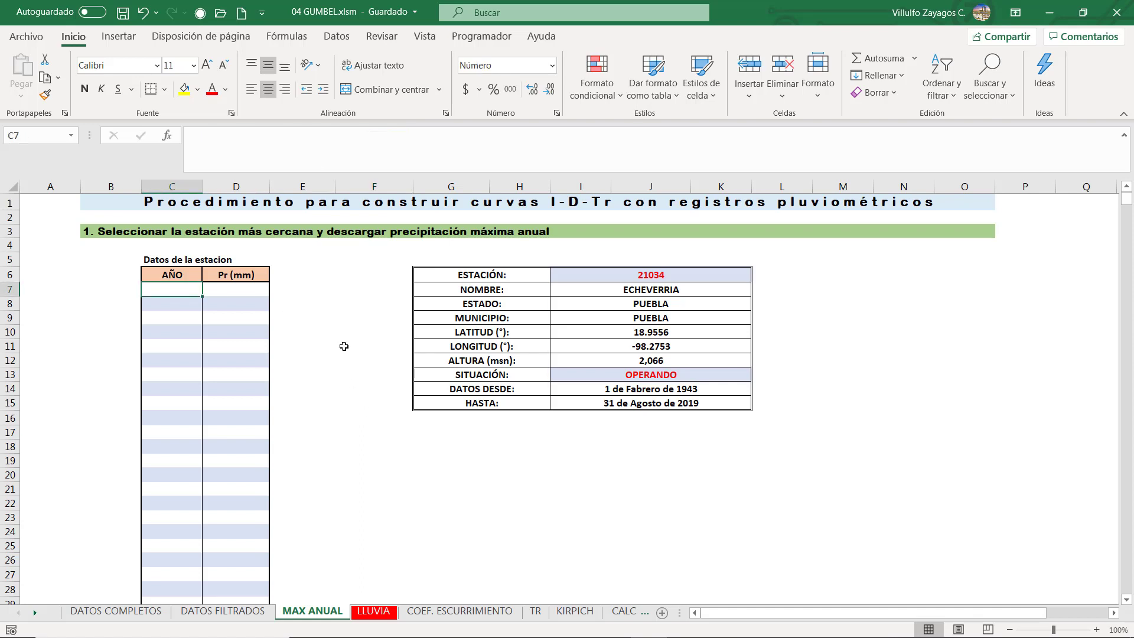
{"action": "type", "text": "+"}
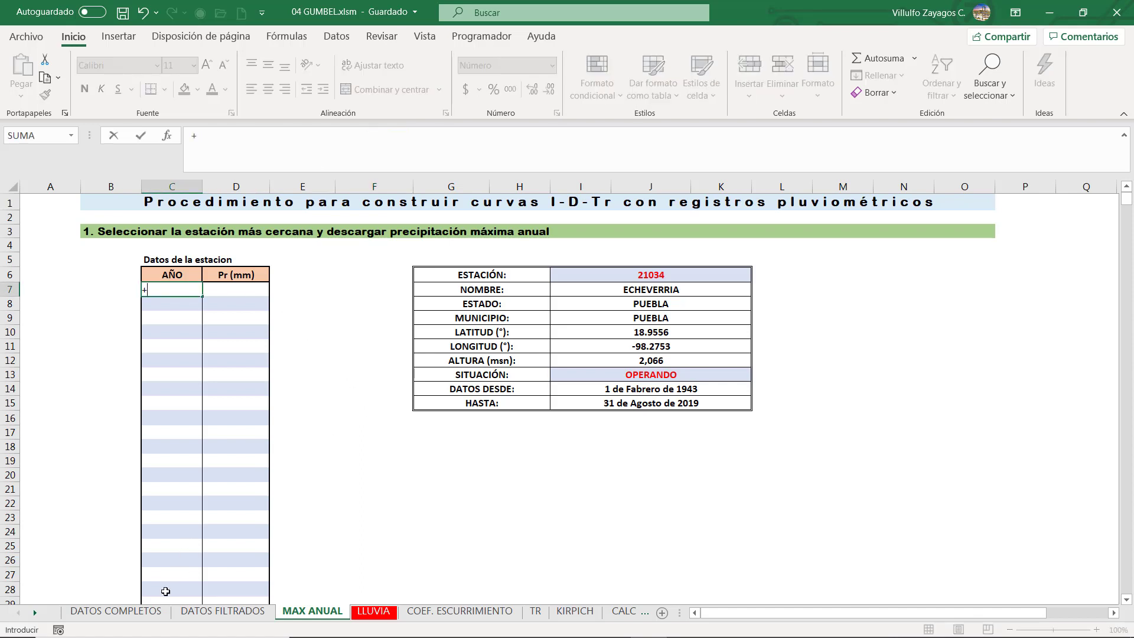
{"action": "left_click", "coordinate": [199, 614]}
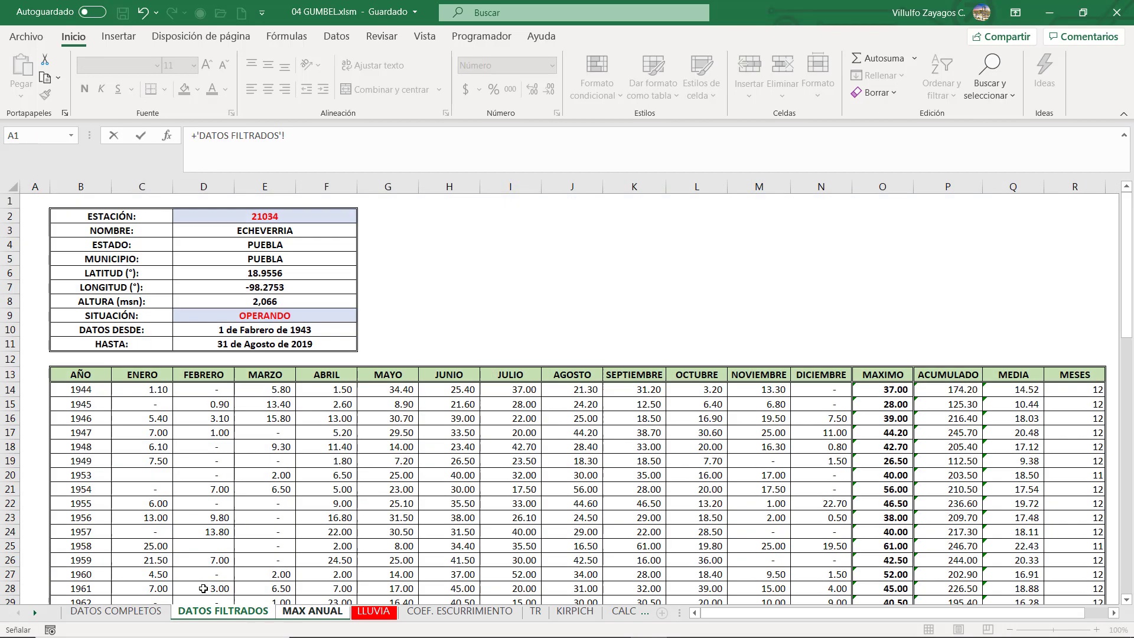
{"action": "left_click", "coordinate": [85, 391]}
{"action": "key", "text": "Return"}
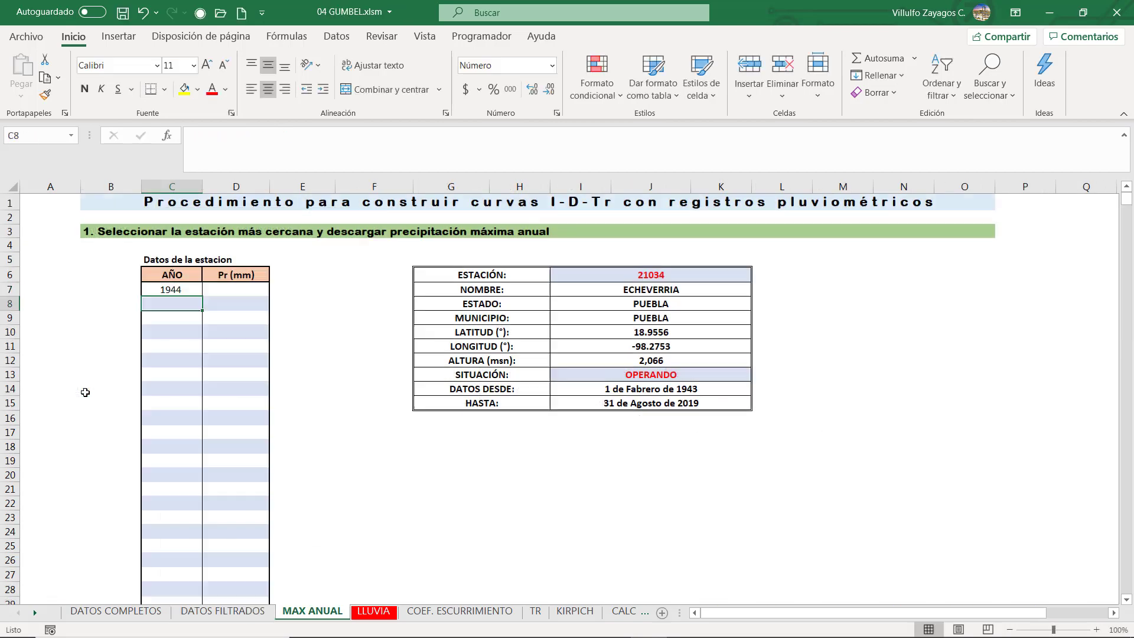
Step: Link the first Pr (mm) cell, D7, to the MAXIMO value in cell O14 of DATOS FILTRADOS
{"action": "left_click", "coordinate": [231, 291]}
{"action": "type", "text": "+"}
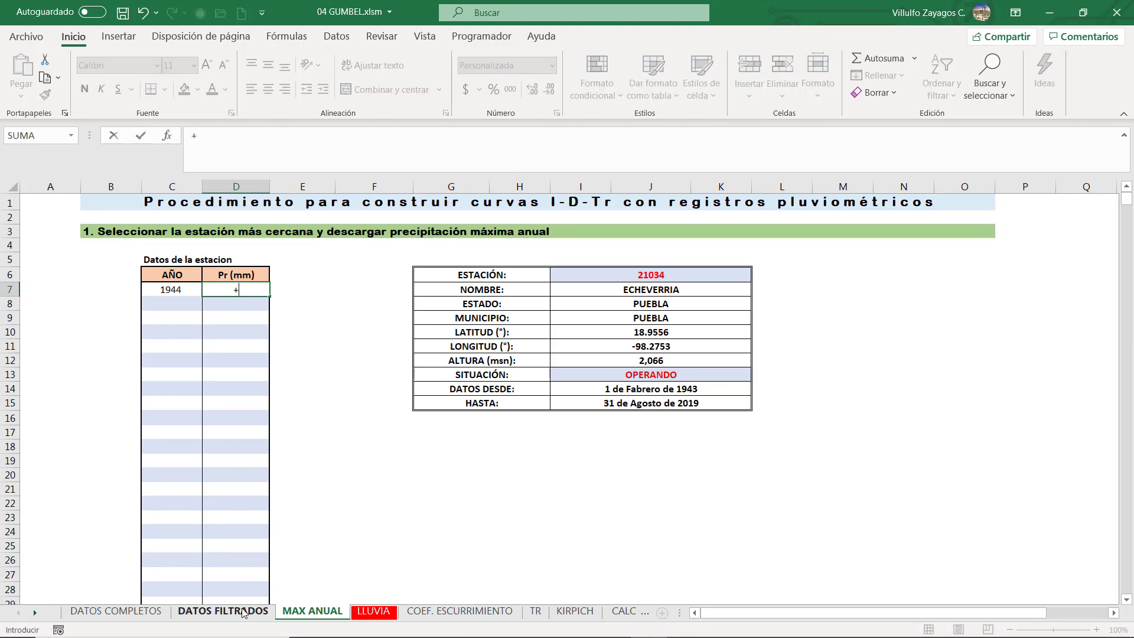
{"action": "left_click", "coordinate": [222, 612]}
{"action": "left_click", "coordinate": [897, 389]}
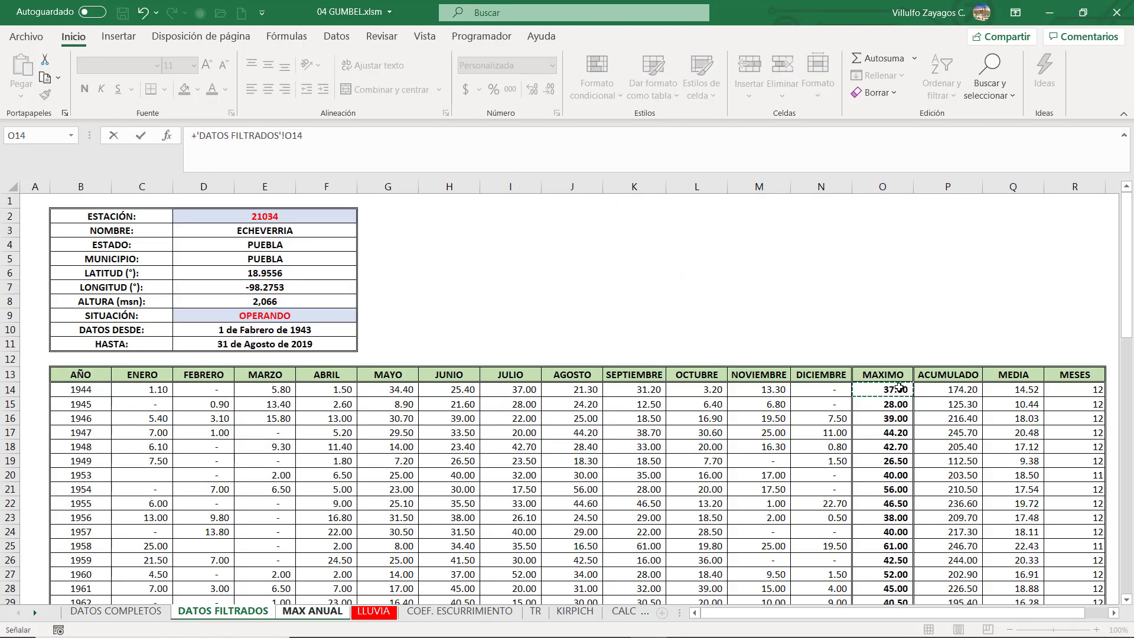
{"action": "key", "text": "Return"}
Step: Copy the C7:D7 links and paste only their formulas down the AÑO and Pr (mm) columns through row 152
{"action": "mouse_move", "coordinate": [177, 290]}
{"action": "left_mouse_down"}
{"action": "mouse_move", "coordinate": [233, 290]}
{"action": "mouse_move", "coordinate": [182, 308]}
{"action": "mouse_move", "coordinate": [170, 633]}
{"action": "mouse_move", "coordinate": [171, 127]}
{"action": "mouse_move", "coordinate": [176, 301]}
{"action": "left_mouse_up"}
{"action": "key", "text": "ctrl+c"}
{"action": "right_click", "coordinate": [176, 301]}
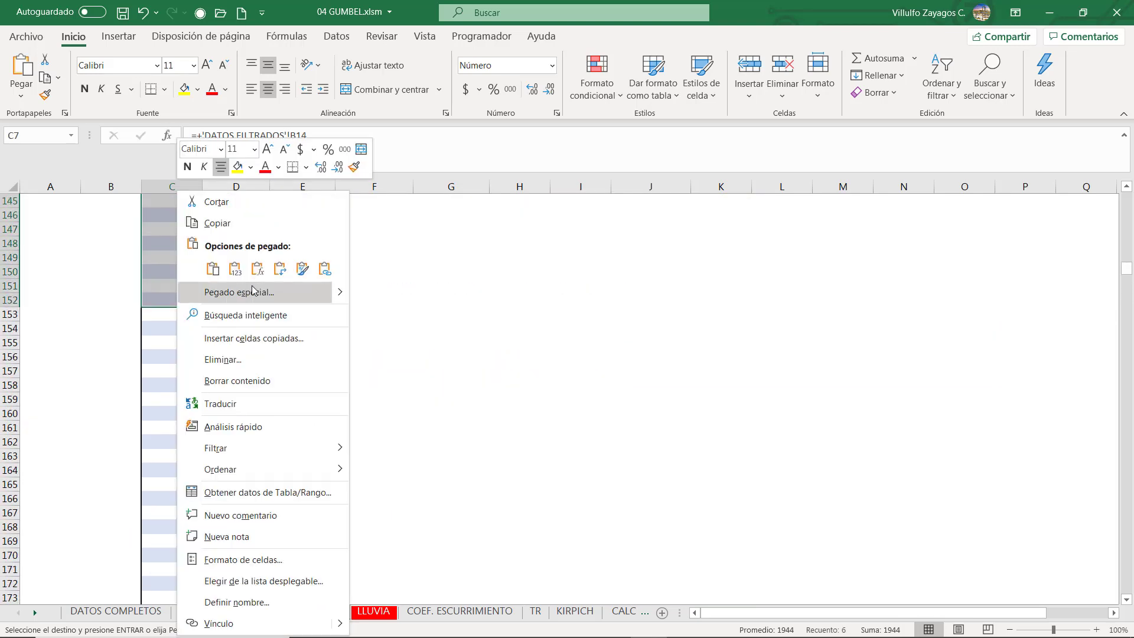
{"action": "left_click", "coordinate": [263, 268]}
{"action": "scroll", "coordinate": [228, 463], "scroll_direction": "down", "scroll_amount": 20}
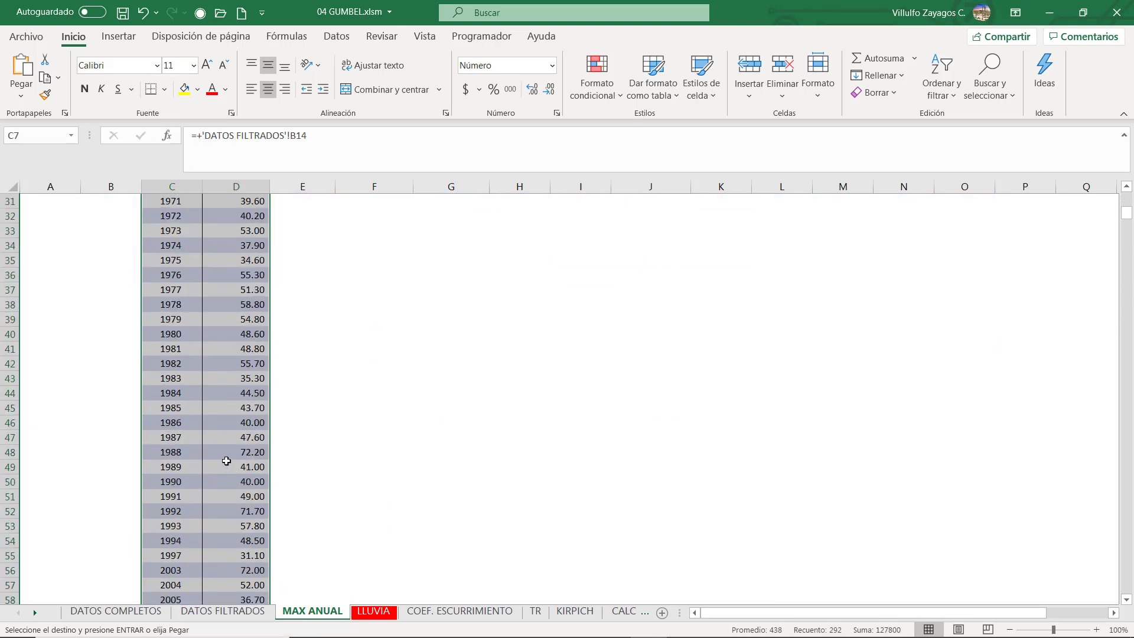
Step: Clear the zero-filled rows C70:D92 below year 2016 in the AÑO and Pr (mm) table
{"action": "left_click_drag", "start_coordinate": [171, 245], "coordinate": [258, 560]}
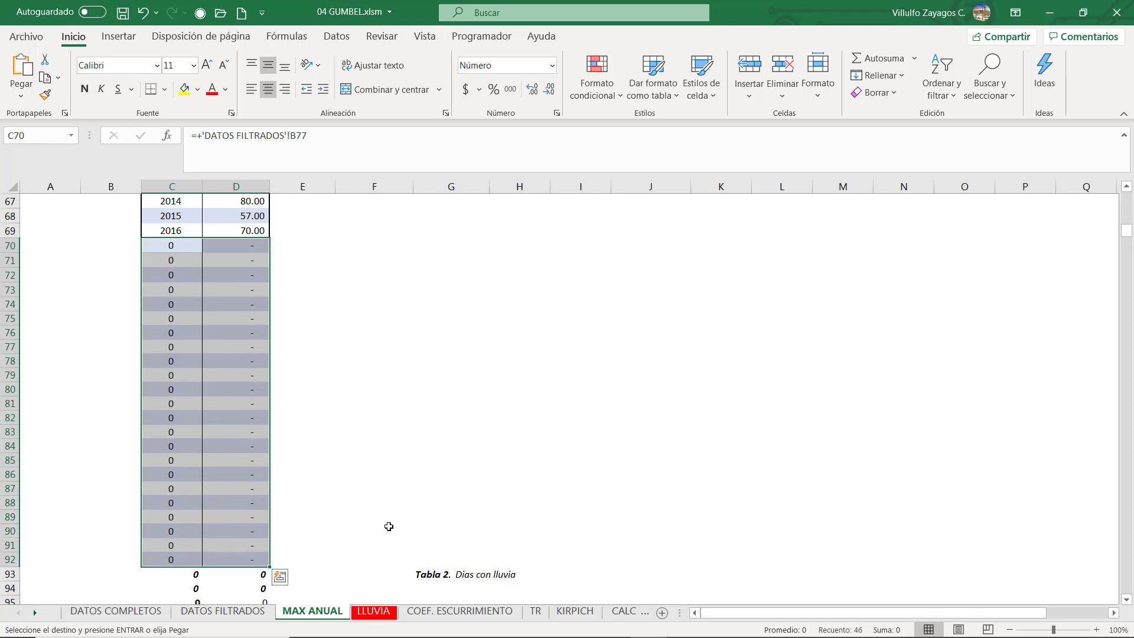
{"action": "key", "text": "Delete"}
{"action": "scroll", "coordinate": [389, 526], "scroll_direction": "down", "scroll_amount": 8}
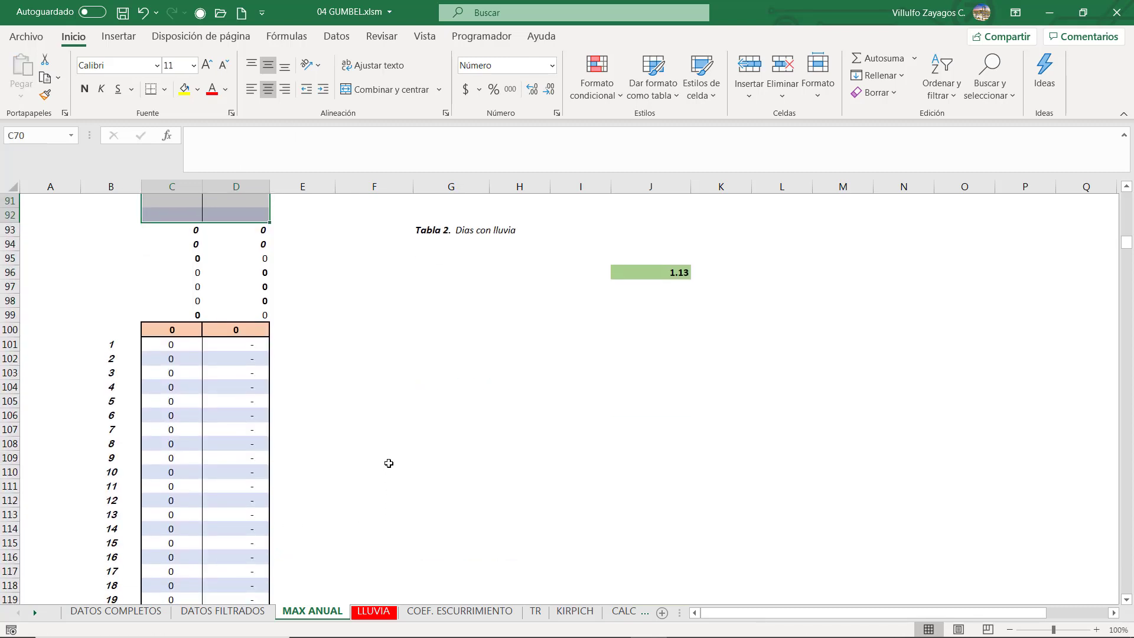
Step: Undo the row clearing and the formula paste that ran past the AÑO and Pr (mm) table
{"action": "scroll", "coordinate": [389, 463], "scroll_direction": "up", "scroll_amount": 2}
{"action": "key", "text": "ctrl+z"}
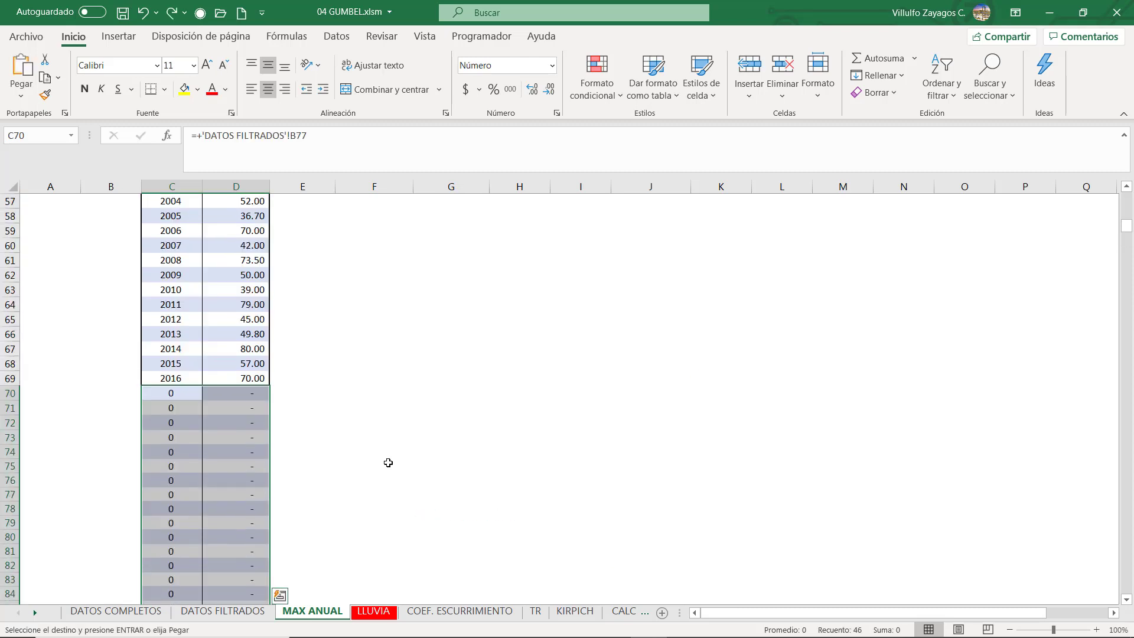
{"action": "key", "text": "ctrl+z"}
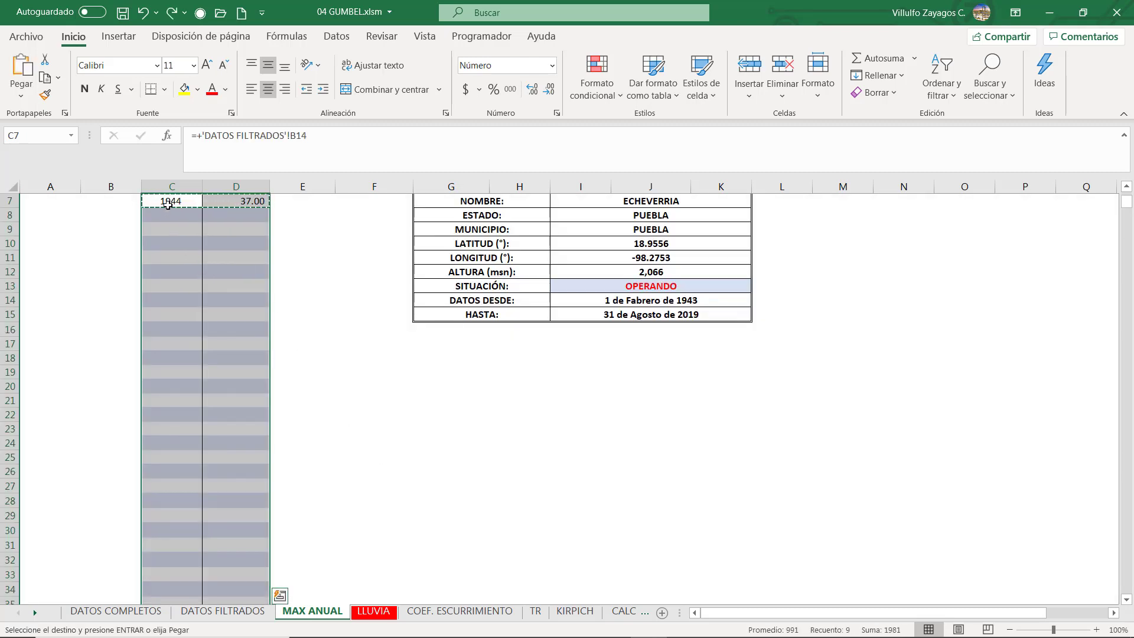
Step: Paste only the copied C7:D7 formulas down the AÑO and Pr (mm) columns from row 8 through row 79
{"action": "left_click_drag", "start_coordinate": [169, 213], "coordinate": [177, 592]}
{"action": "right_click", "coordinate": [177, 592]}
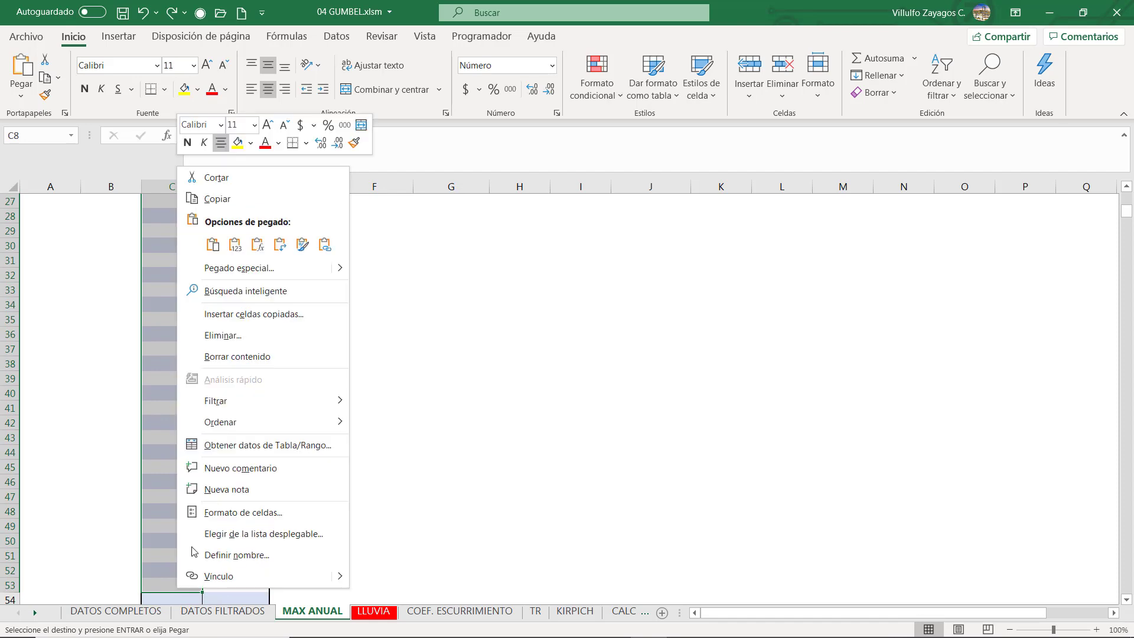
{"action": "left_click", "coordinate": [261, 246]}
{"action": "scroll", "coordinate": [261, 246], "scroll_direction": "up", "scroll_amount": 3}
{"action": "scroll", "coordinate": [253, 397], "scroll_direction": "down", "scroll_amount": 15}
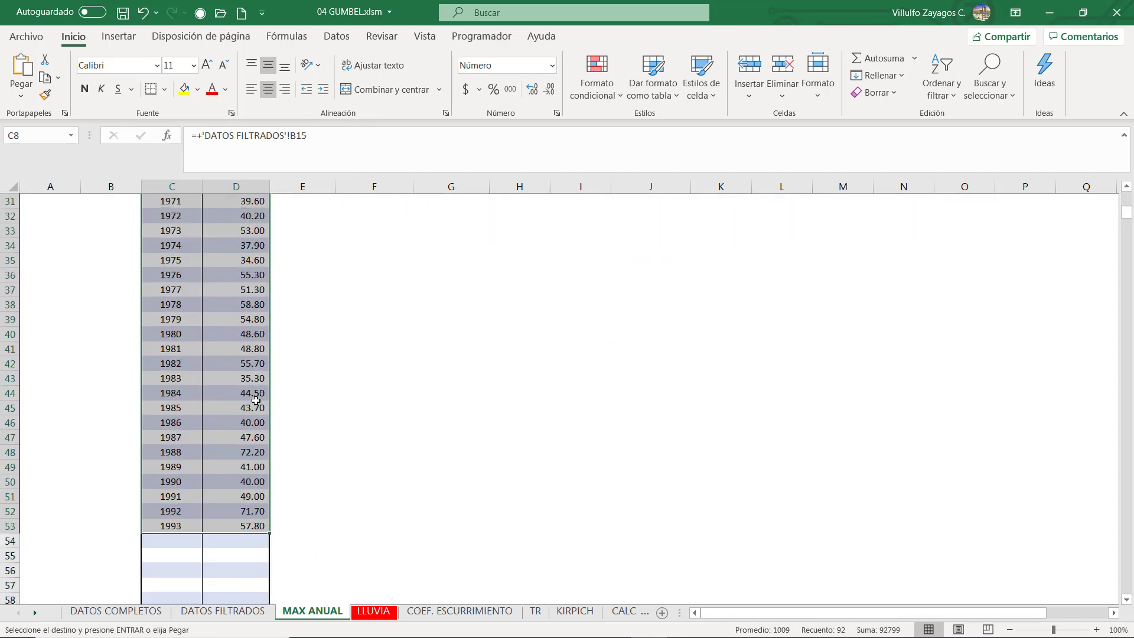
{"action": "left_click_drag", "start_coordinate": [172, 319], "coordinate": [173, 529]}
{"action": "right_click", "coordinate": [172, 528]}
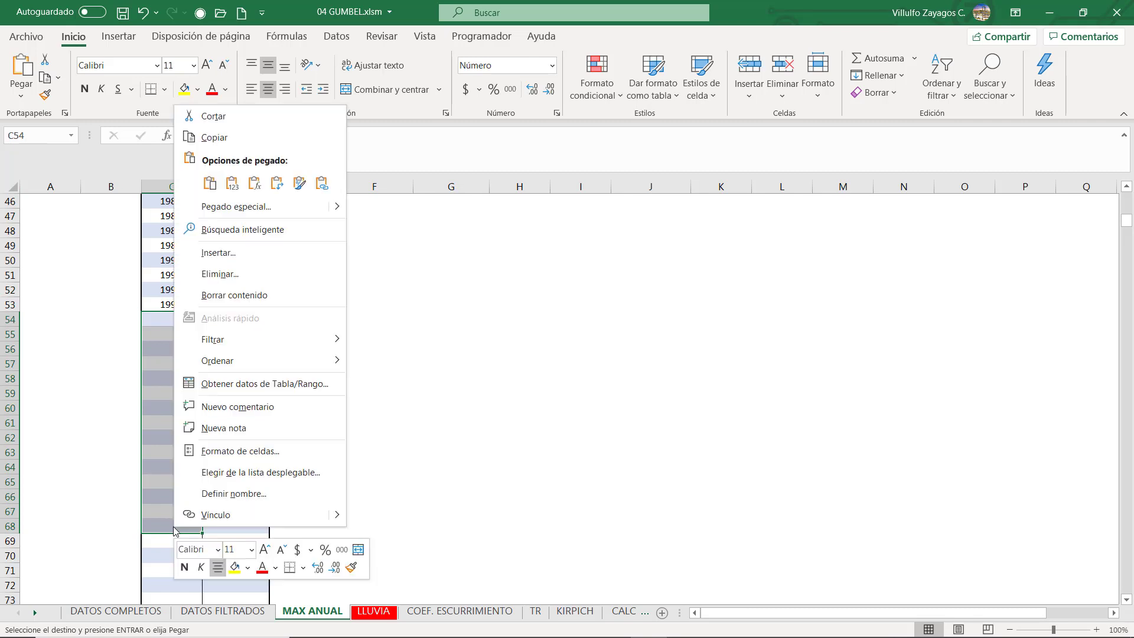
{"action": "left_click", "coordinate": [254, 183]}
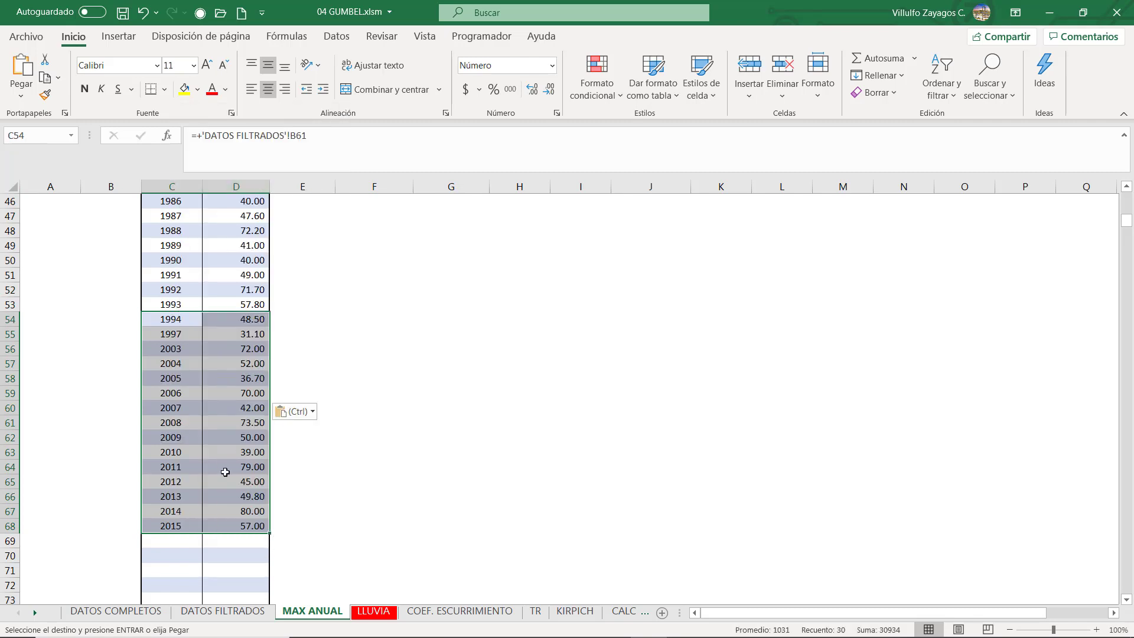
{"action": "scroll", "coordinate": [189, 425], "scroll_direction": "down", "scroll_amount": 4}
{"action": "left_click_drag", "start_coordinate": [182, 365], "coordinate": [187, 516]}
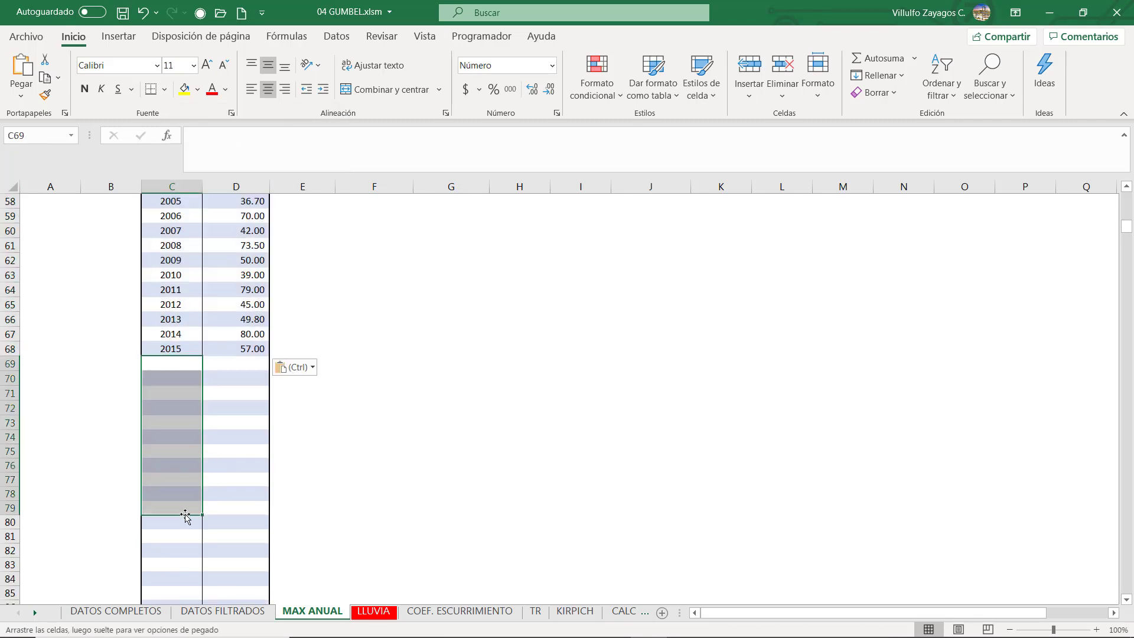
{"action": "right_click", "coordinate": [187, 516]}
{"action": "left_click", "coordinate": [219, 161]}
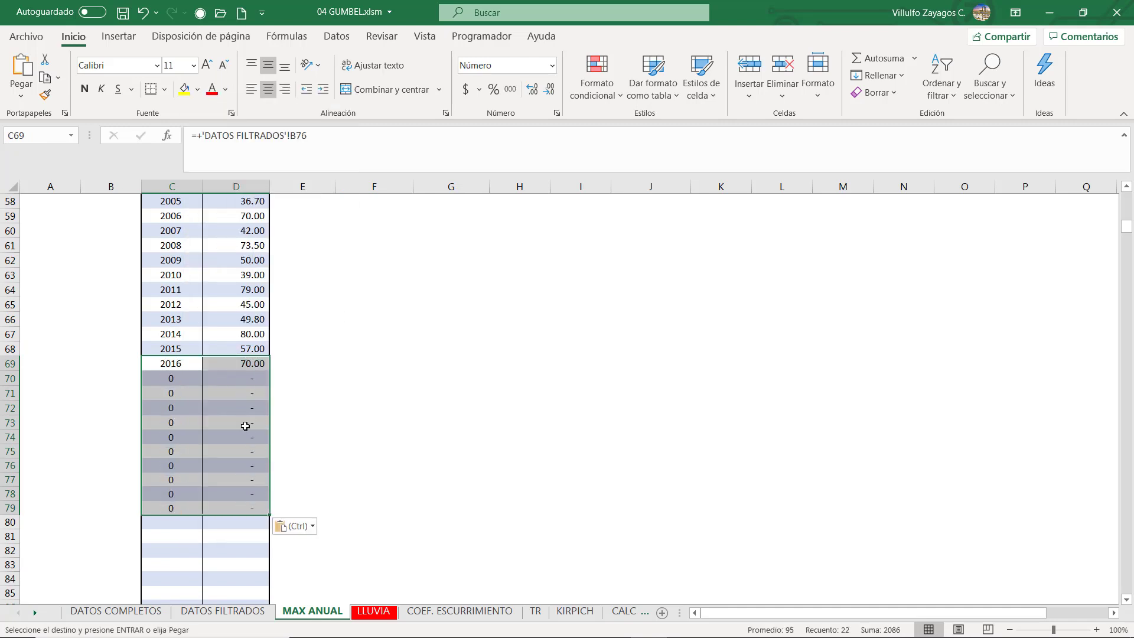
Step: Clear the surplus formulas in C70:D79, below year 2016 in the AÑO and Pr (mm) table
{"action": "left_click", "coordinate": [170, 380]}
{"action": "left_click_drag", "start_coordinate": [223, 395], "coordinate": [252, 507]}
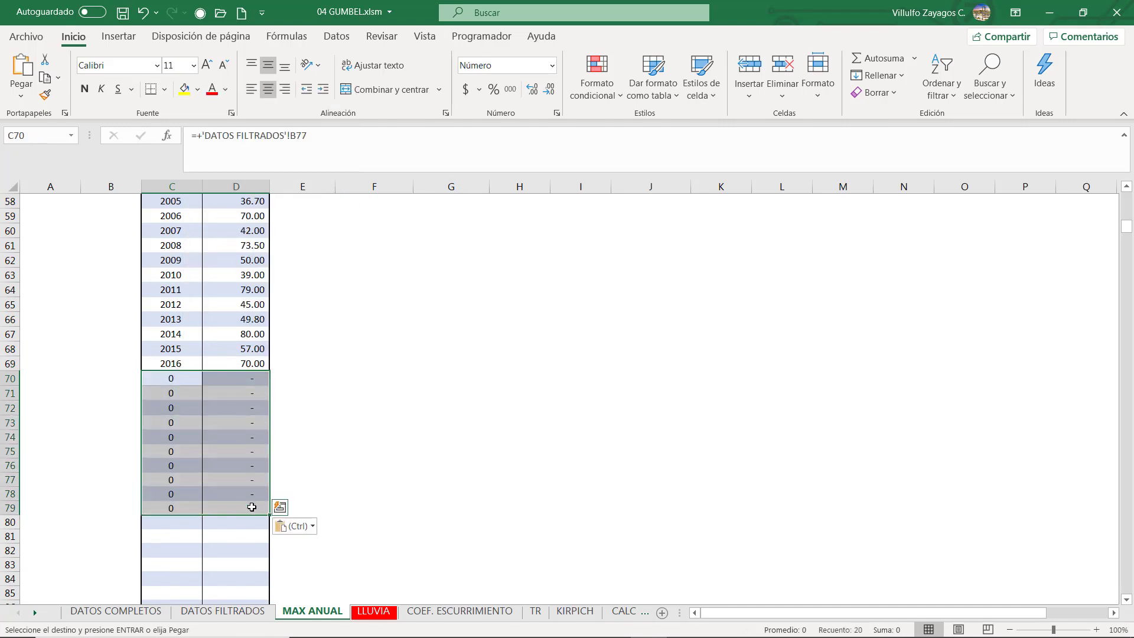
{"action": "key", "text": "Delete"}
{"action": "left_click", "coordinate": [321, 453]}
{"action": "scroll", "coordinate": [218, 390], "scroll_direction": "up", "scroll_amount": 14}
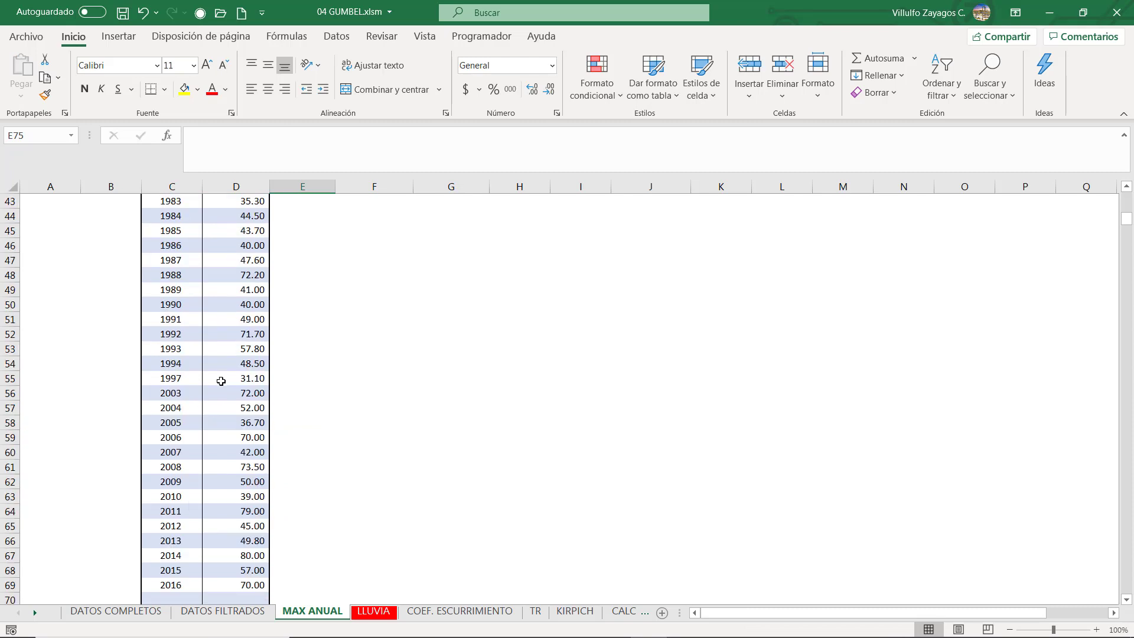
{"action": "scroll", "coordinate": [221, 374], "scroll_direction": "up", "scroll_amount": 5}
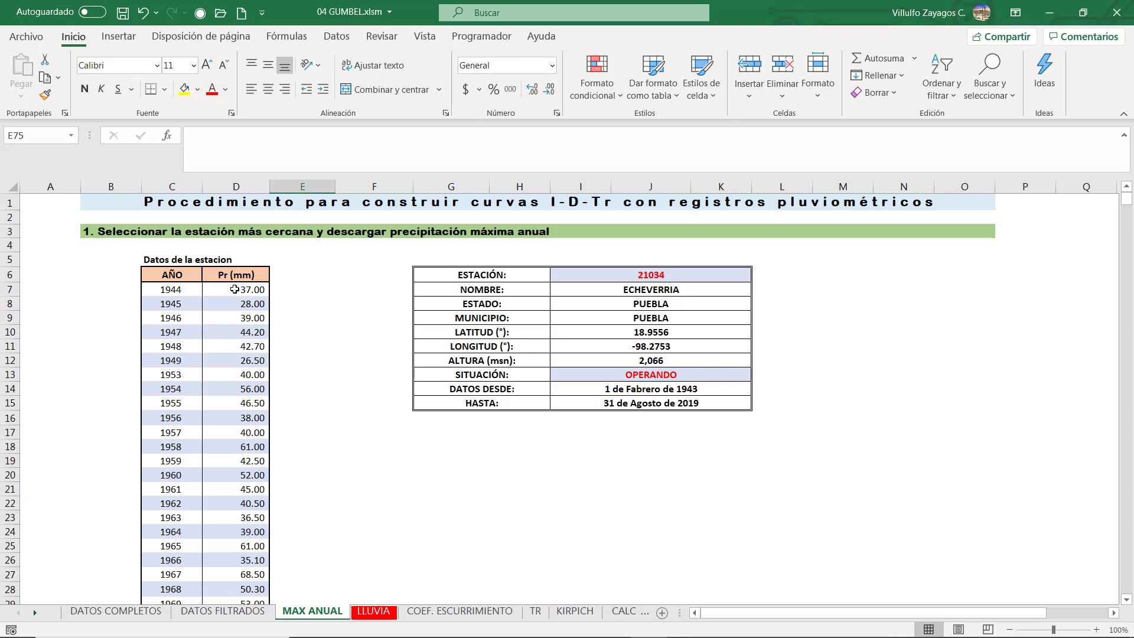
Step: In the table below the correction factor, link the first AÑO cell, C101, to C7
{"action": "scroll", "coordinate": [234, 289], "scroll_direction": "down", "scroll_amount": 1}
{"action": "scroll", "coordinate": [220, 335], "scroll_direction": "down", "scroll_amount": 19}
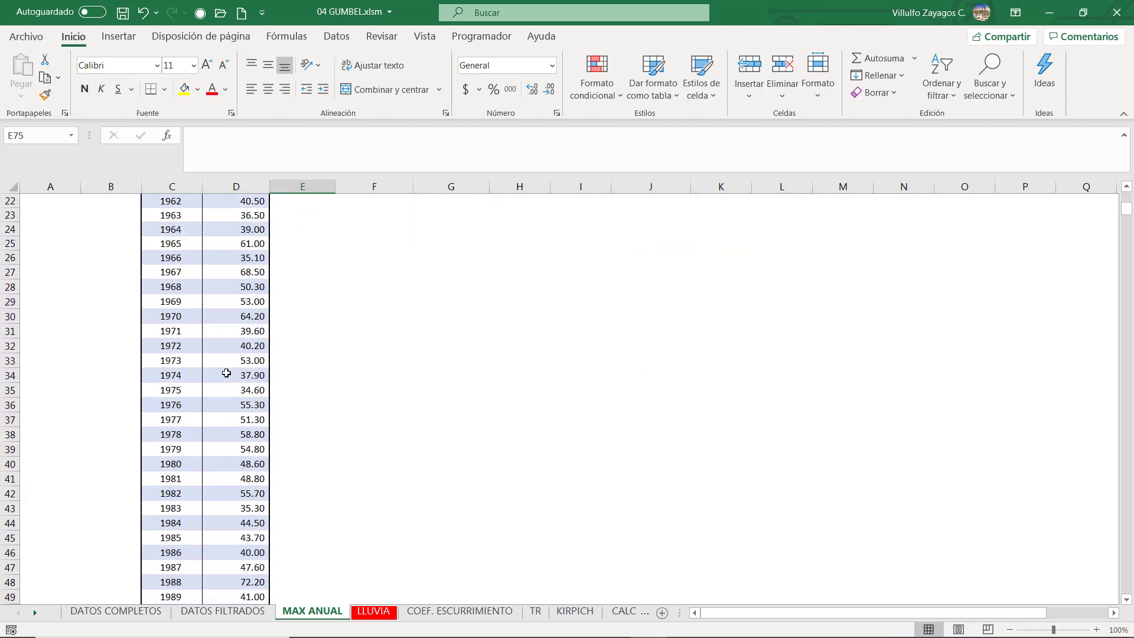
{"action": "scroll", "coordinate": [232, 414], "scroll_direction": "down", "scroll_amount": 4}
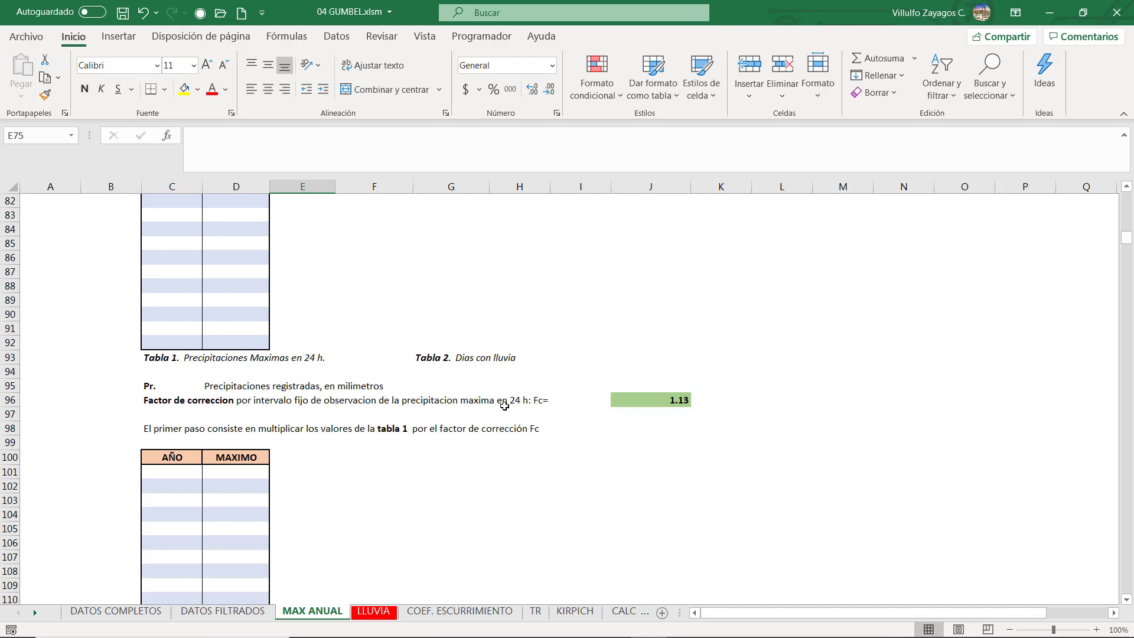
{"action": "left_click", "coordinate": [633, 398]}
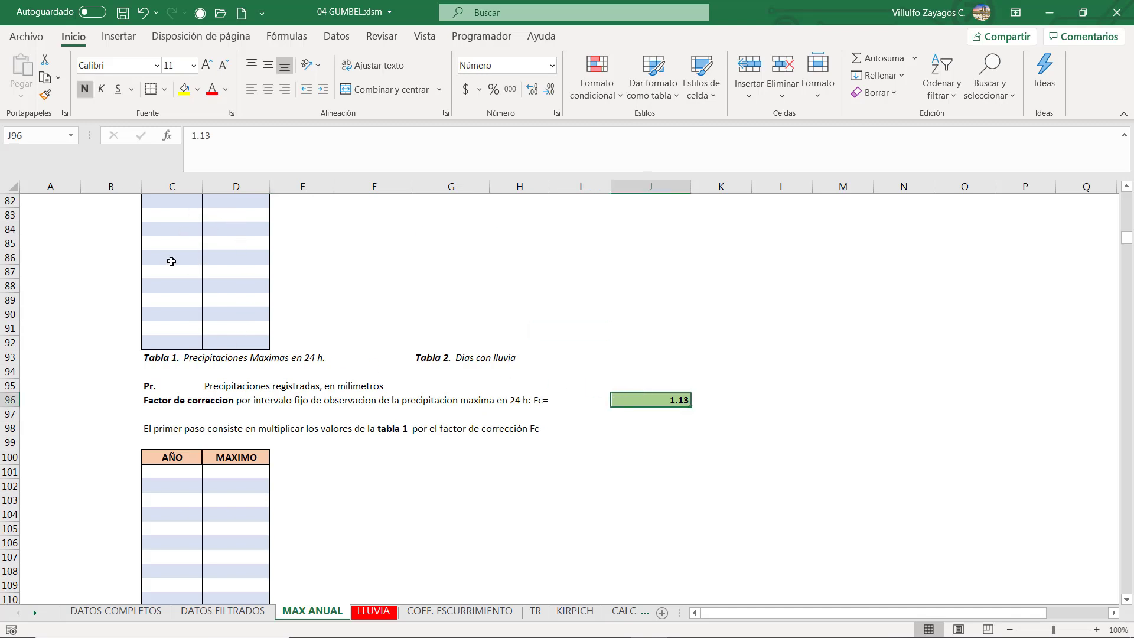
{"action": "left_click", "coordinate": [177, 476]}
{"action": "type", "text": "+"}
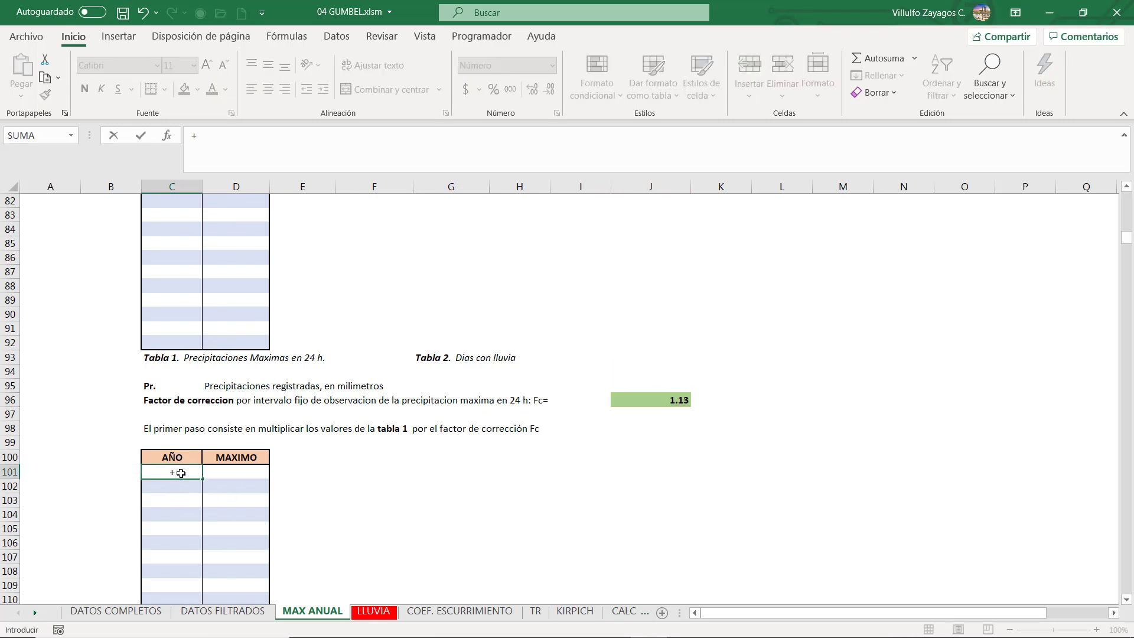
{"action": "scroll", "coordinate": [181, 453], "scroll_direction": "up", "scroll_amount": 20}
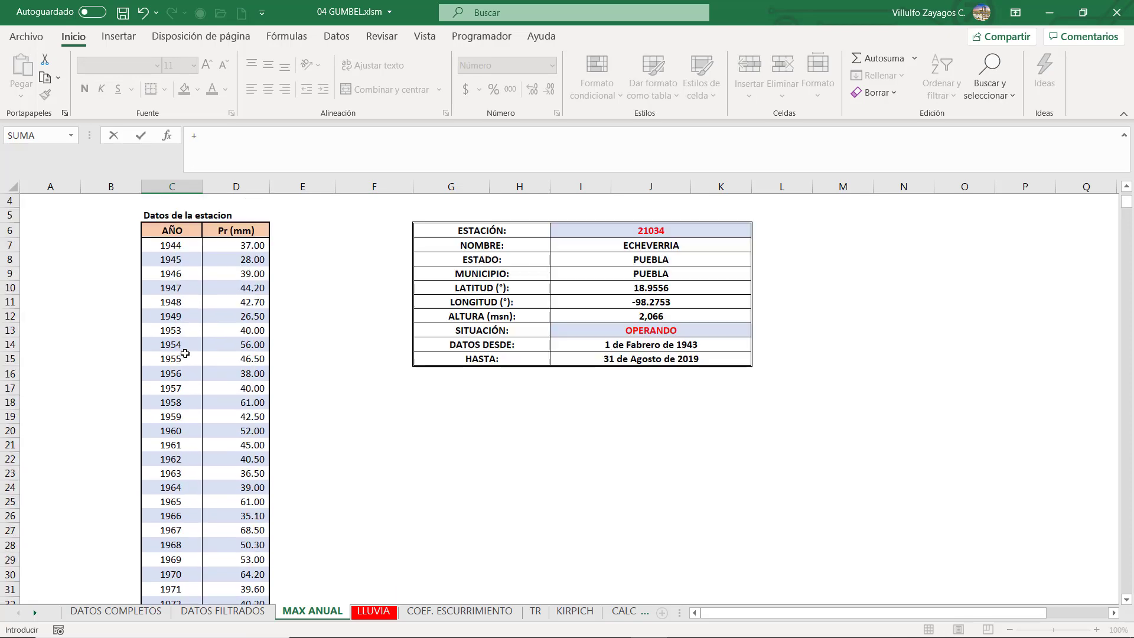
{"action": "left_click", "coordinate": [172, 289]}
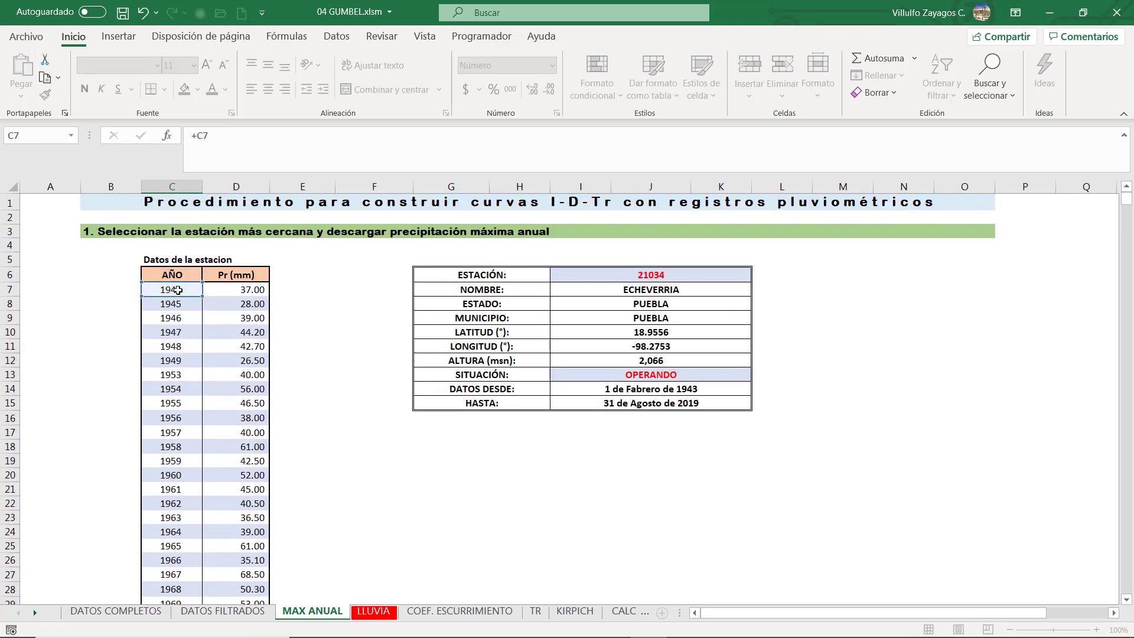
{"action": "key", "text": "Return"}
Step: In the first MAXIMO cell, D101, multiply D7 by the correction factor in J96, kept as an absolute reference
{"action": "key", "text": "Up"}
{"action": "key", "text": "Right"}
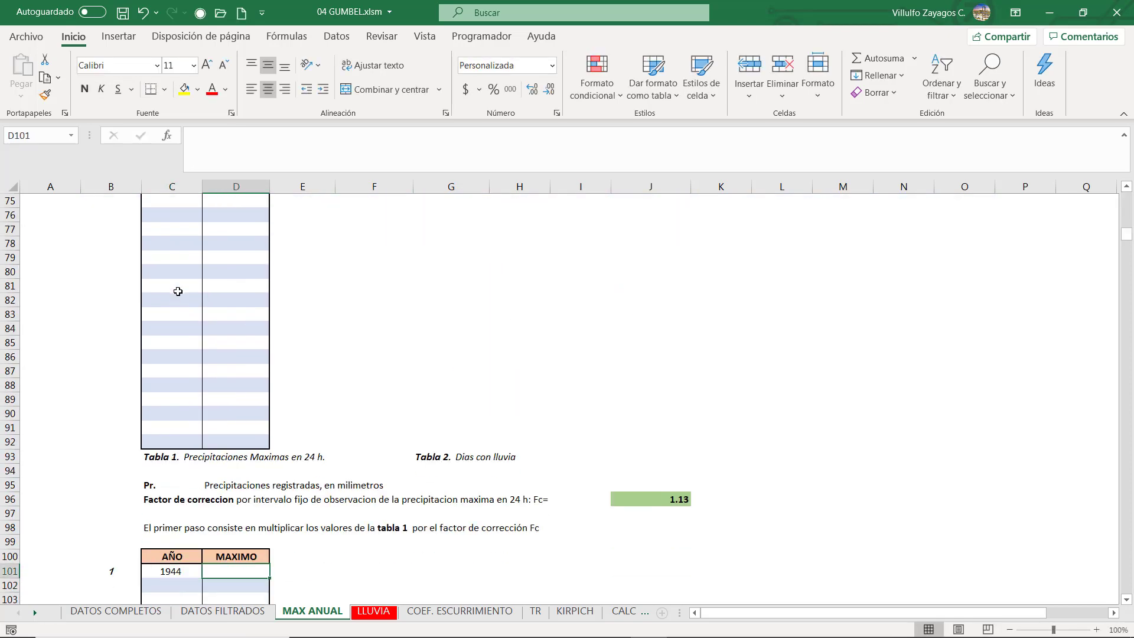
{"action": "type", "text": "+"}
{"action": "scroll", "coordinate": [185, 298], "scroll_direction": "up", "scroll_amount": 20}
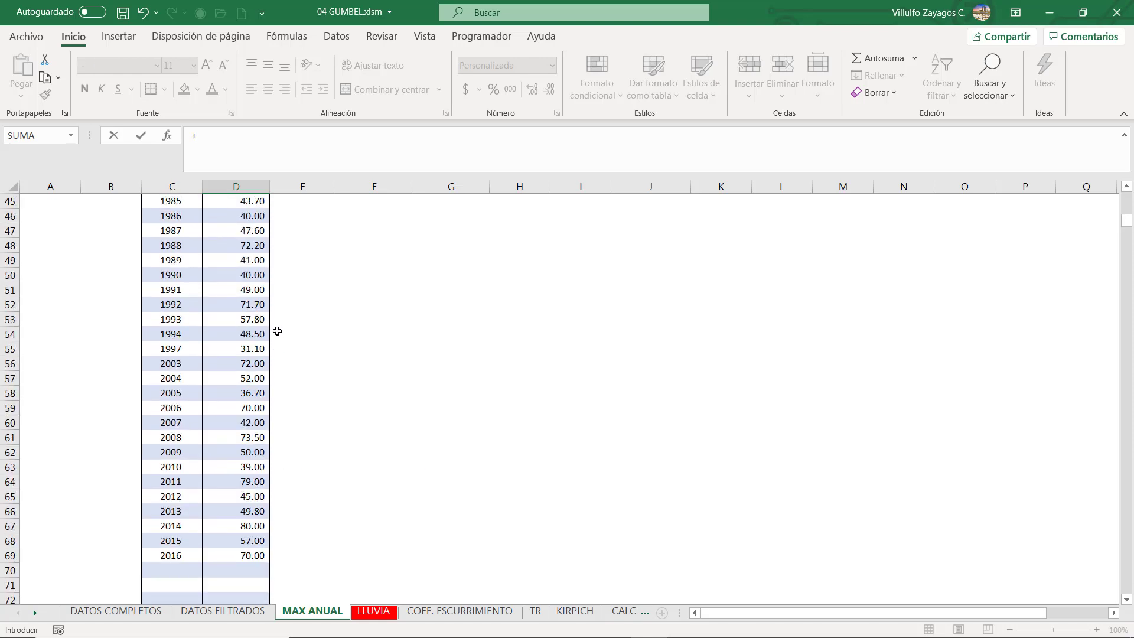
{"action": "scroll", "coordinate": [277, 325], "scroll_direction": "up", "scroll_amount": 2}
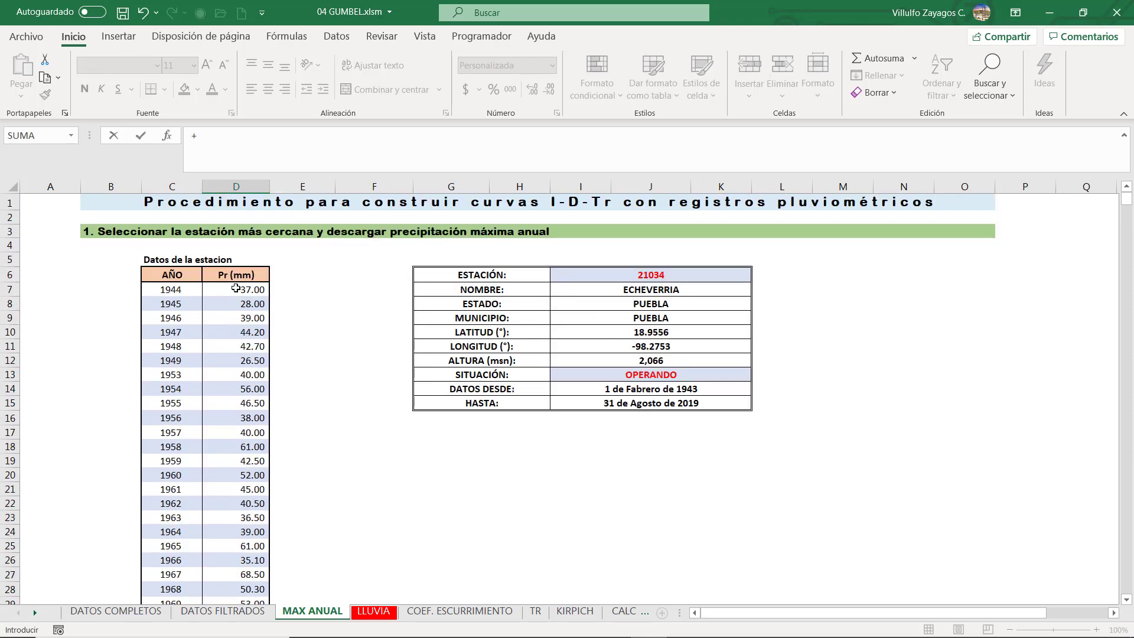
{"action": "left_click", "coordinate": [236, 289]}
{"action": "type", "text": "*"}
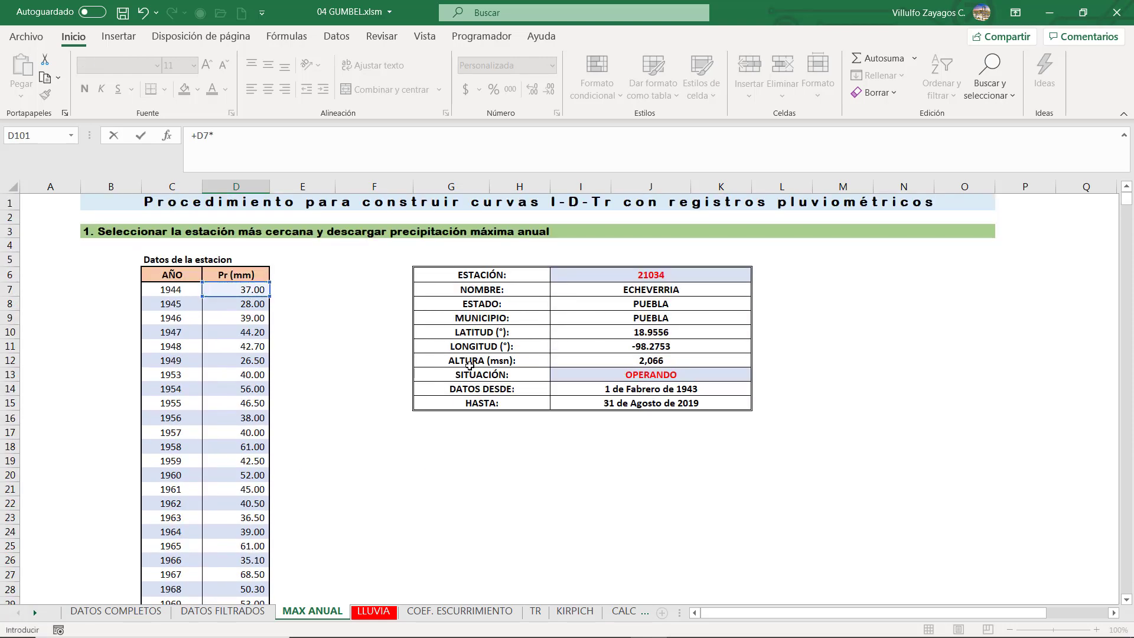
{"action": "scroll", "coordinate": [482, 413], "scroll_direction": "down", "scroll_amount": 12}
{"action": "scroll", "coordinate": [484, 450], "scroll_direction": "down", "scroll_amount": 15}
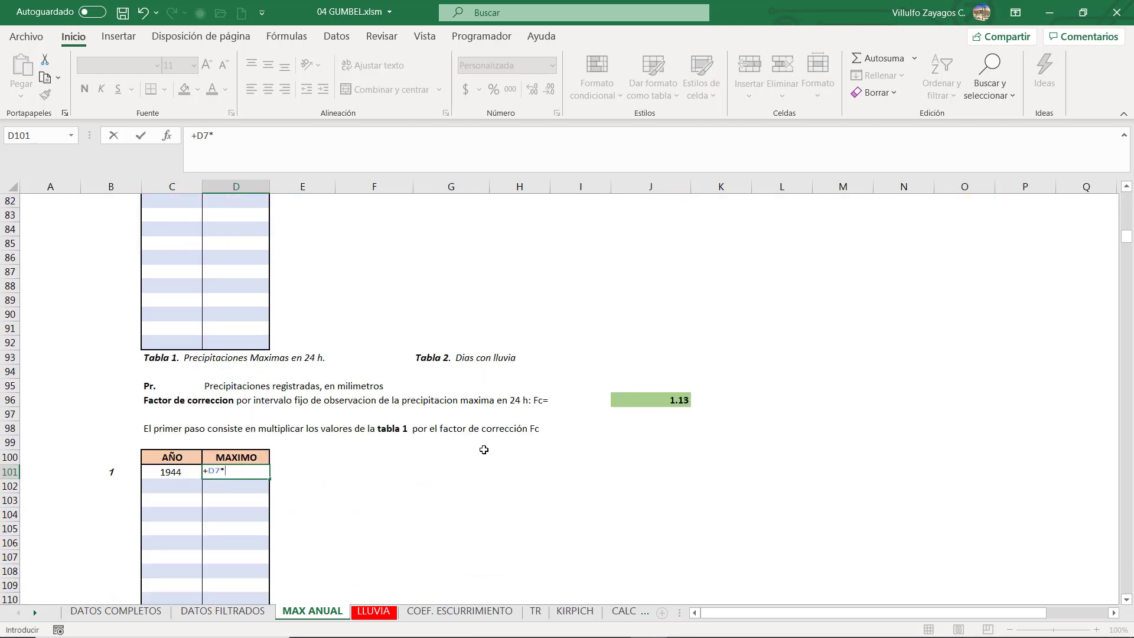
{"action": "left_click", "coordinate": [650, 401]}
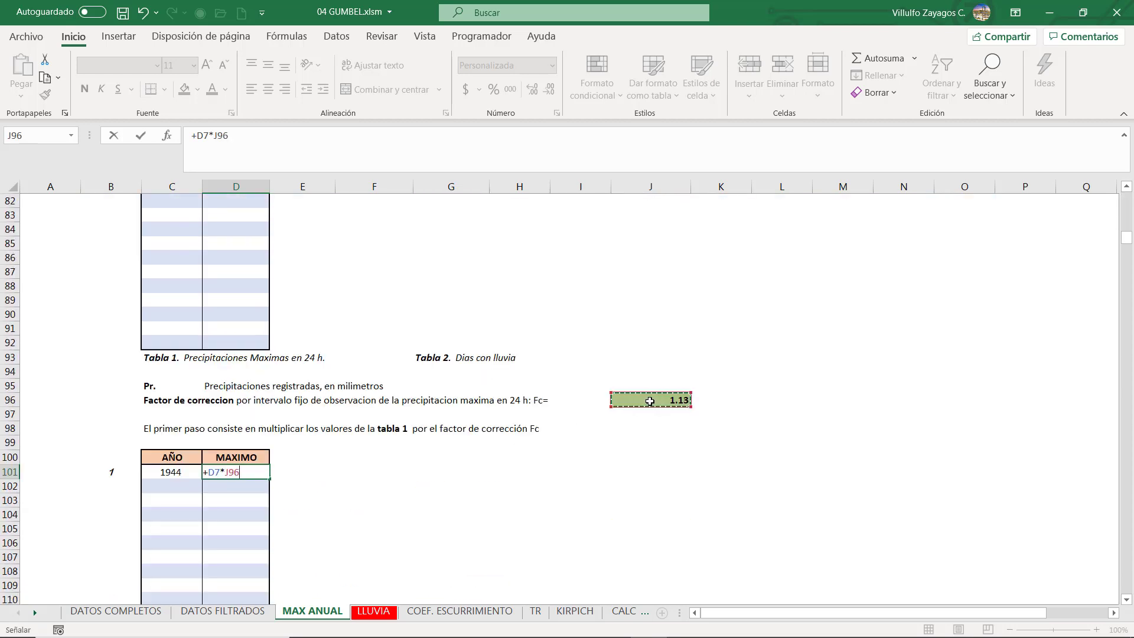
{"action": "key", "text": "F4"}
{"action": "key", "text": "Return"}
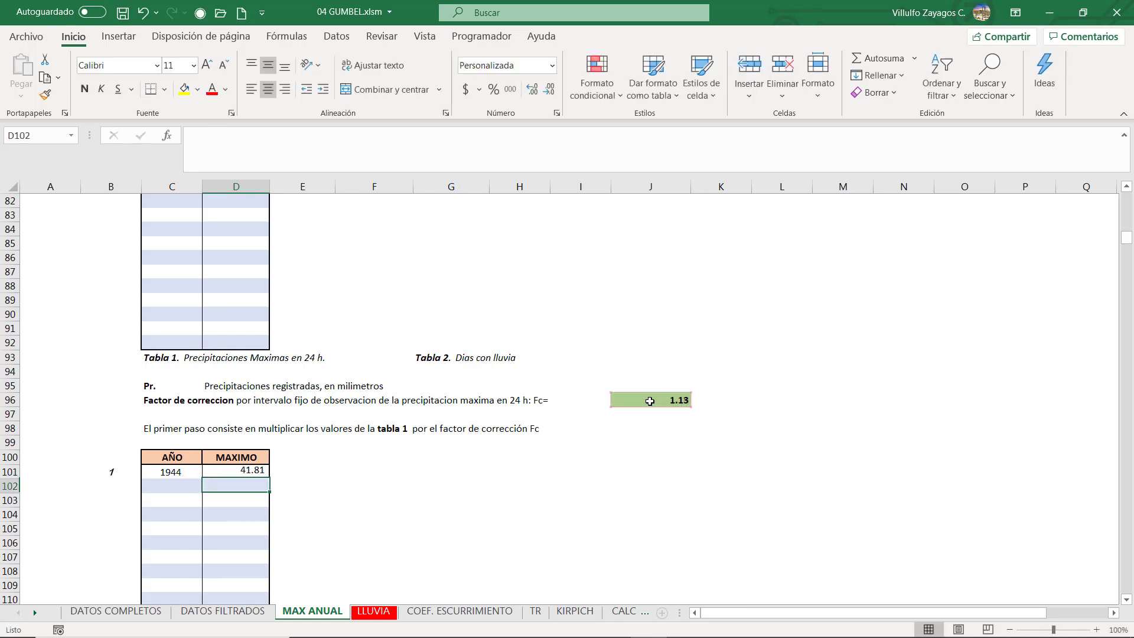
Step: Copy the C101:D101 formulas and paste only their formulas down the AÑO and MAXIMO columns through row 185
{"action": "left_click_drag", "start_coordinate": [177, 472], "coordinate": [247, 474]}
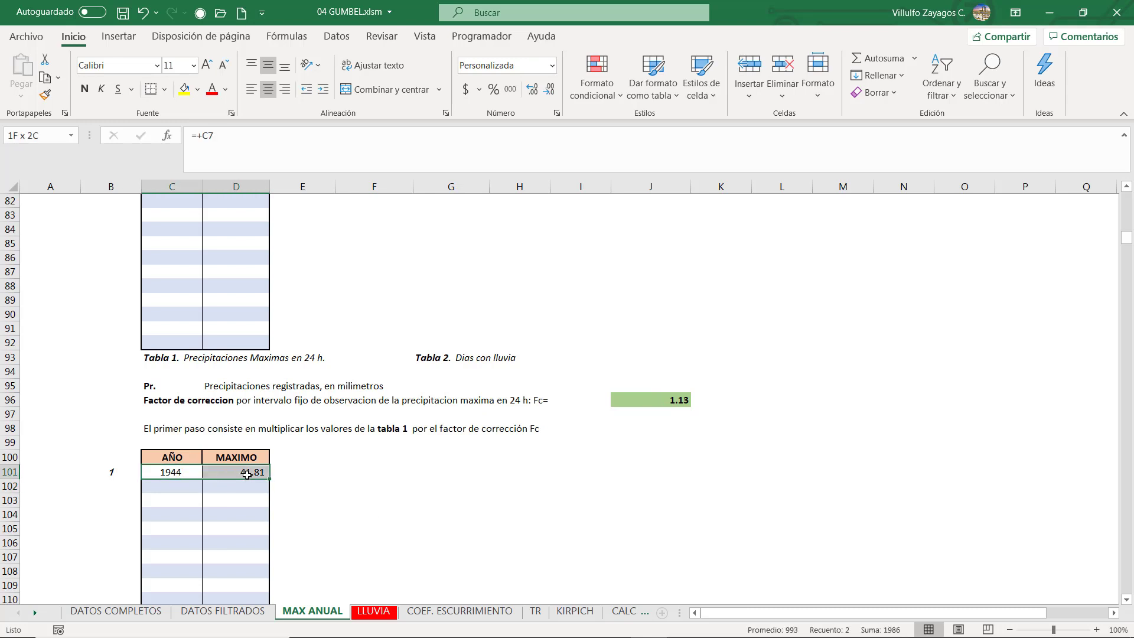
{"action": "key", "text": "ctrl+c"}
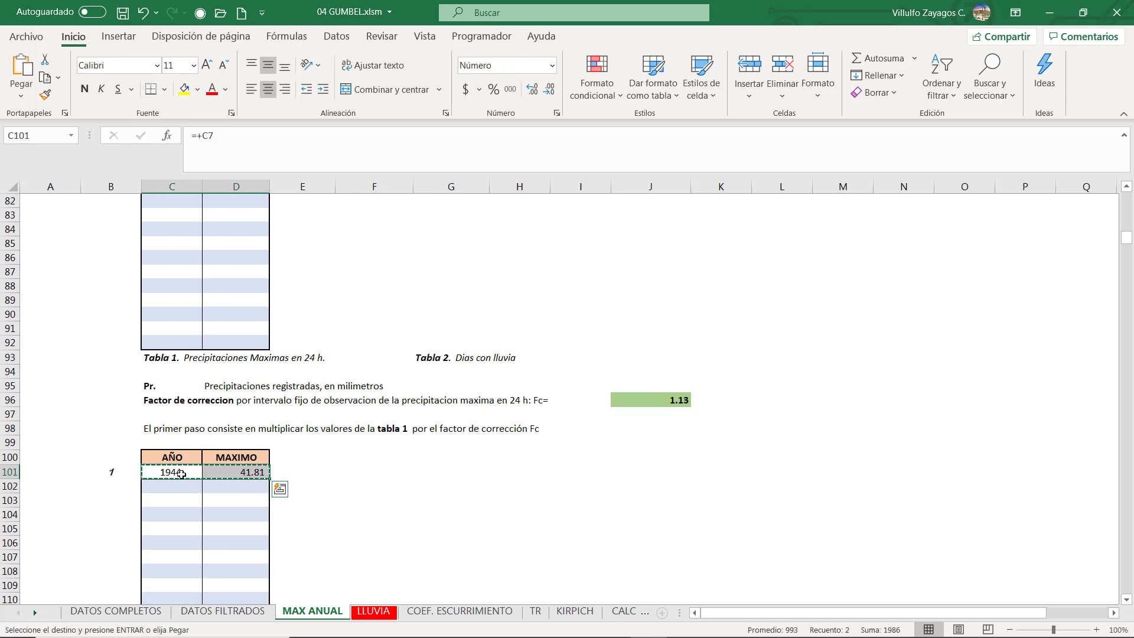
{"action": "left_click_drag", "start_coordinate": [173, 485], "coordinate": [177, 544]}
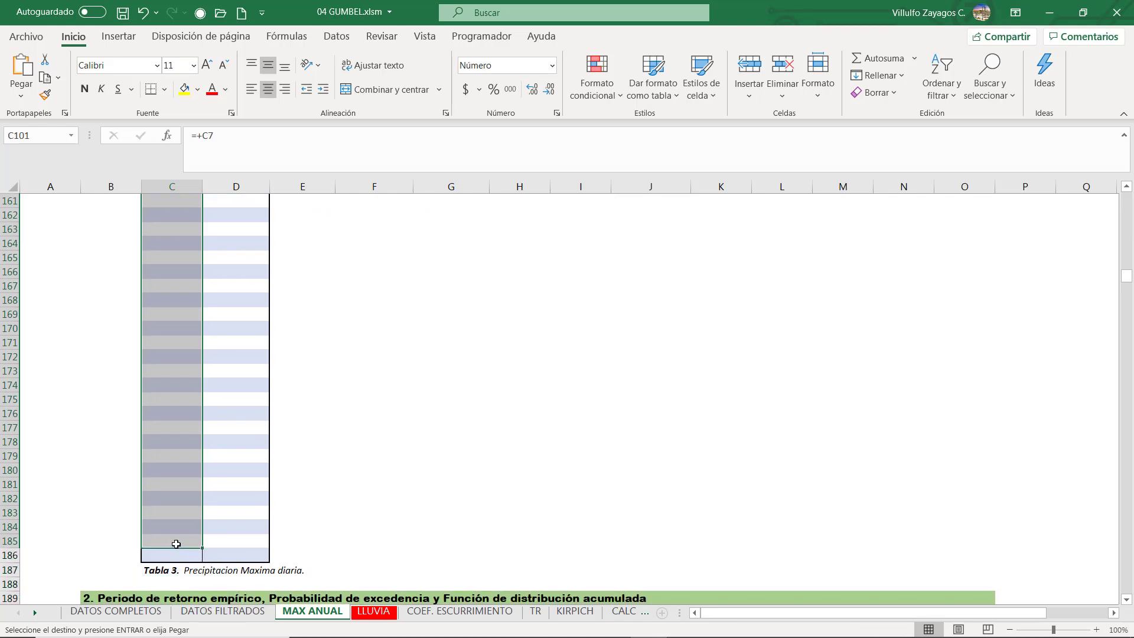
{"action": "right_click", "coordinate": [177, 544]}
{"action": "left_click", "coordinate": [257, 200]}
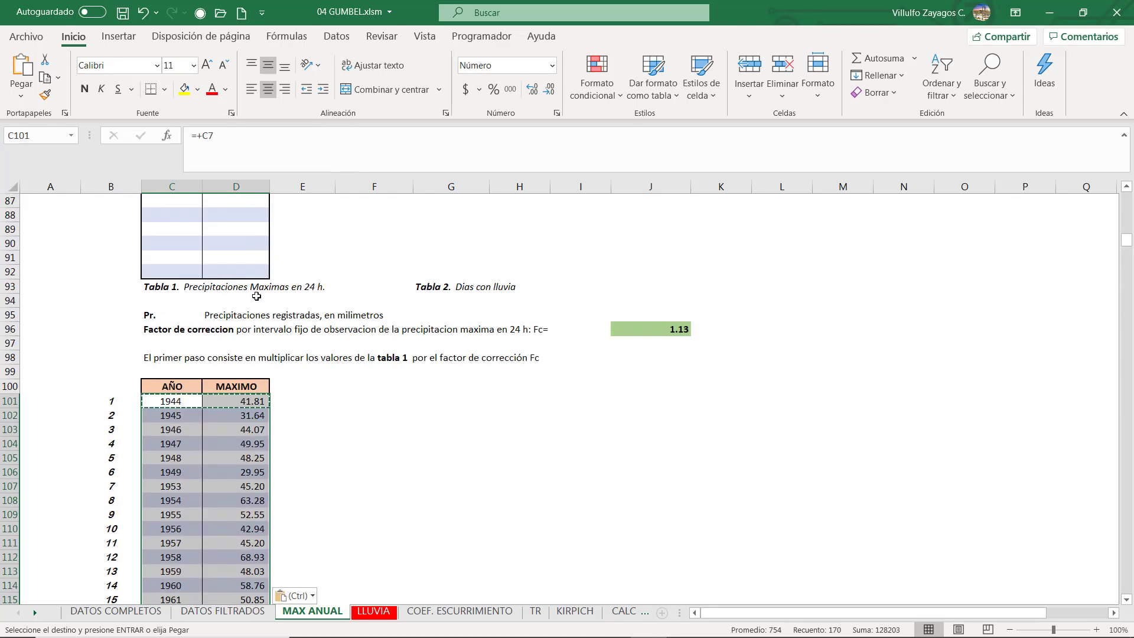
Step: Clear C164:D186, the rows below year 2016 in the AÑO and MAXIMO table
{"action": "scroll", "coordinate": [243, 414], "scroll_direction": "down", "scroll_amount": 15}
{"action": "scroll", "coordinate": [241, 424], "scroll_direction": "down", "scroll_amount": 6}
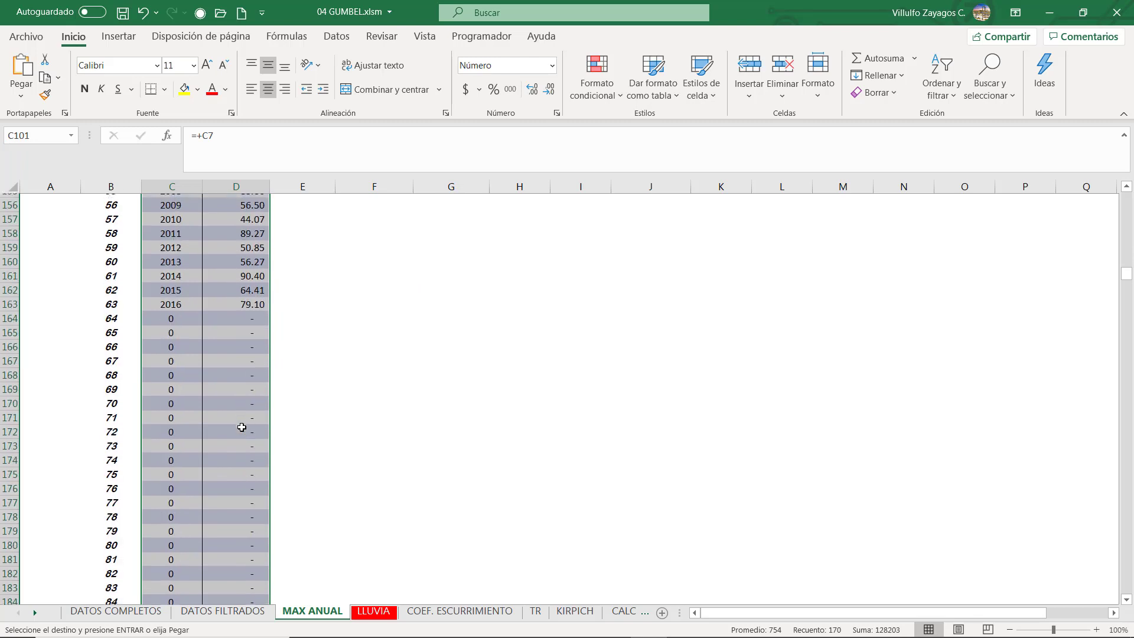
{"action": "left_click_drag", "start_coordinate": [177, 314], "coordinate": [251, 551]}
{"action": "key", "text": "Delete"}
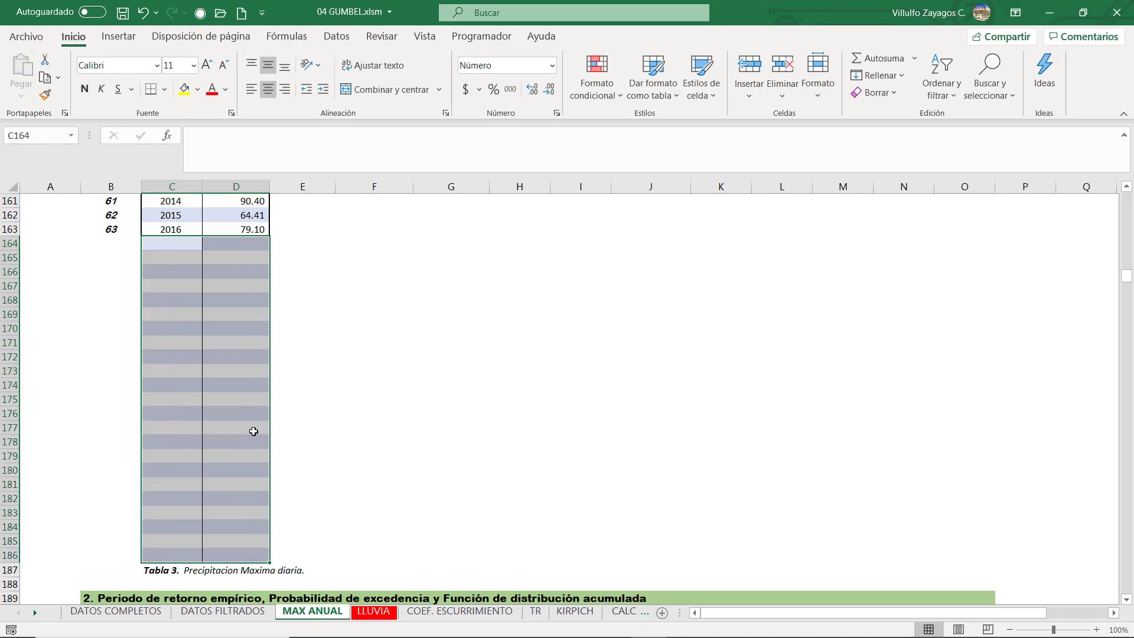
{"action": "left_click", "coordinate": [252, 431]}
Step: Inspect the numbering formula in cell B101, beside the first year of the corrected rainfall table
{"action": "scroll", "coordinate": [233, 472], "scroll_direction": "up", "scroll_amount": 2}
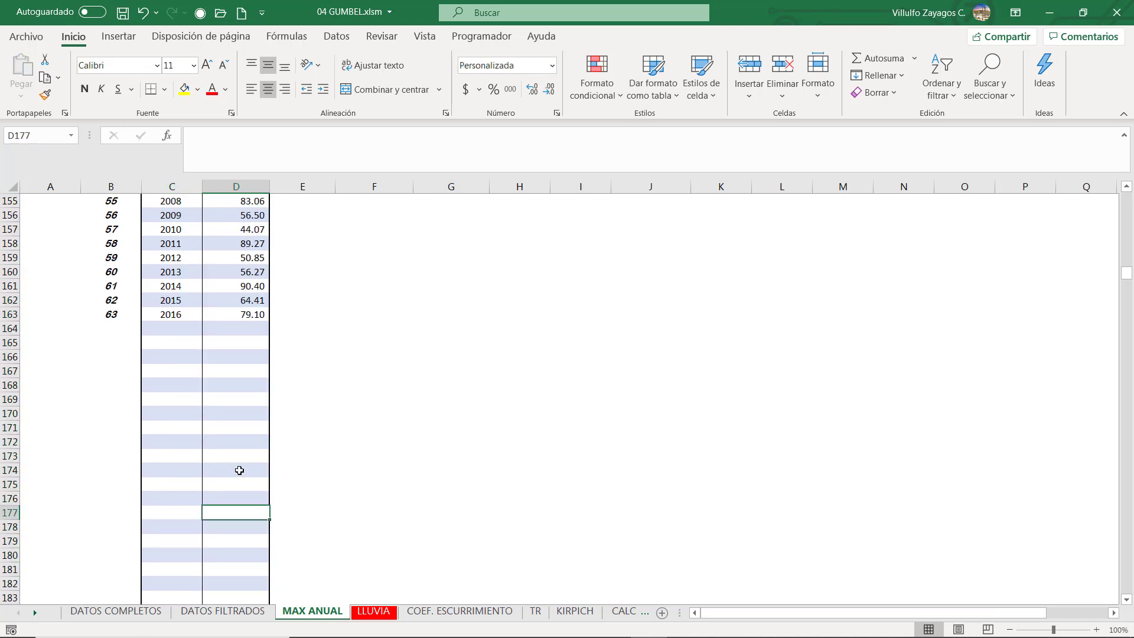
{"action": "scroll", "coordinate": [234, 473], "scroll_direction": "up", "scroll_amount": 20}
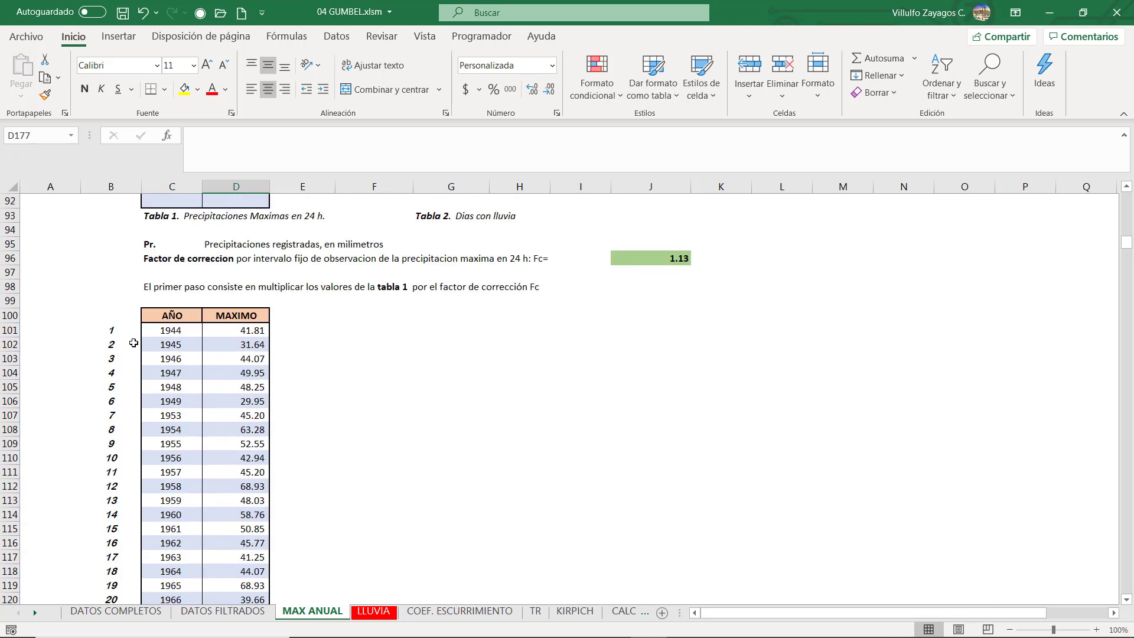
{"action": "left_click", "coordinate": [118, 331]}
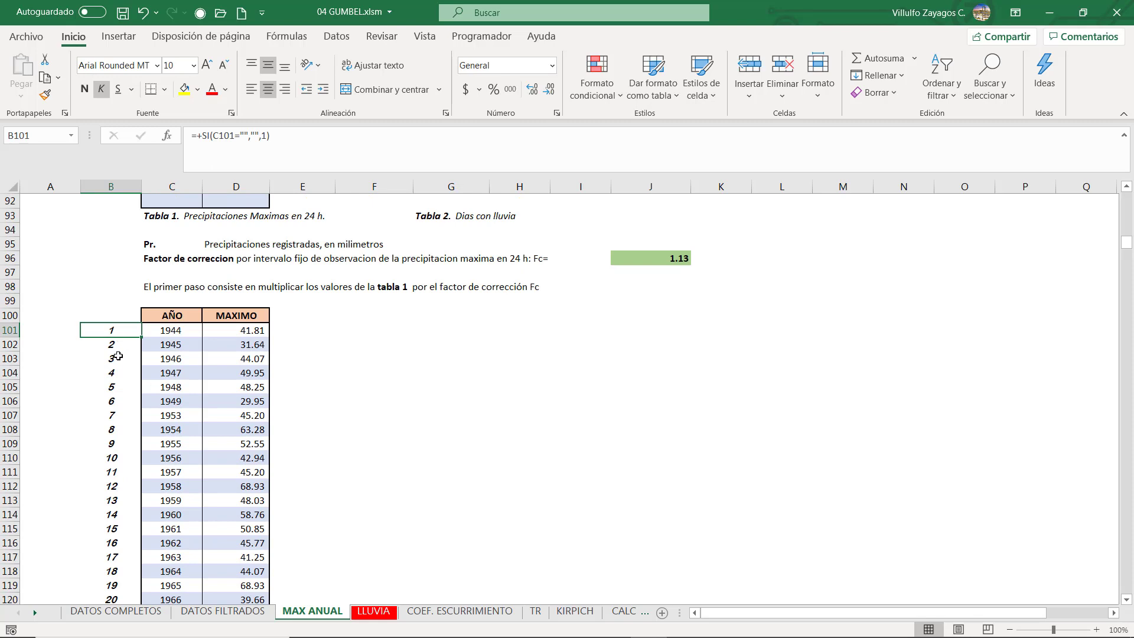
Step: Compare the numbering formulas in B101 and B102 and test them by clearing the first year in C101
{"action": "left_click", "coordinate": [117, 346]}
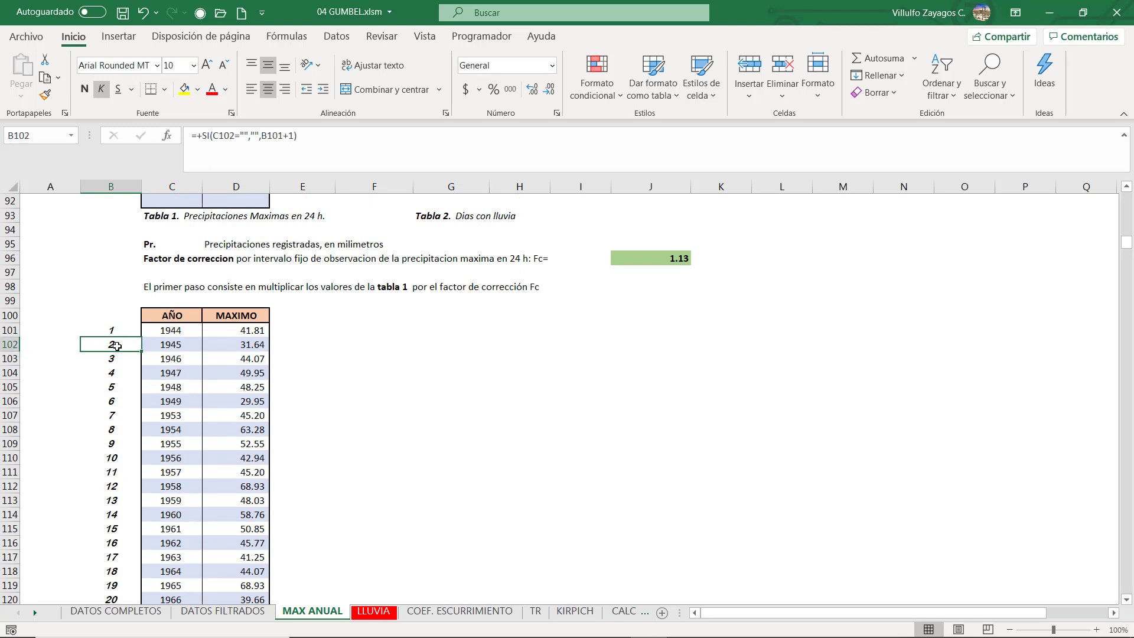
{"action": "left_click", "coordinate": [126, 326]}
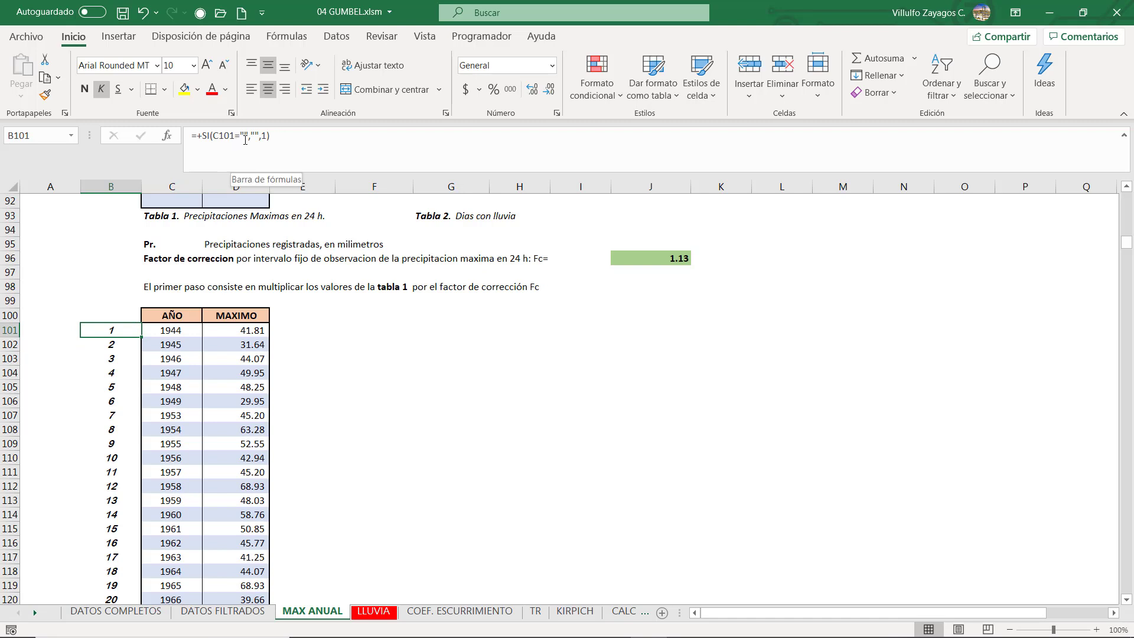
{"action": "left_click", "coordinate": [169, 332]}
{"action": "key", "text": "Delete"}
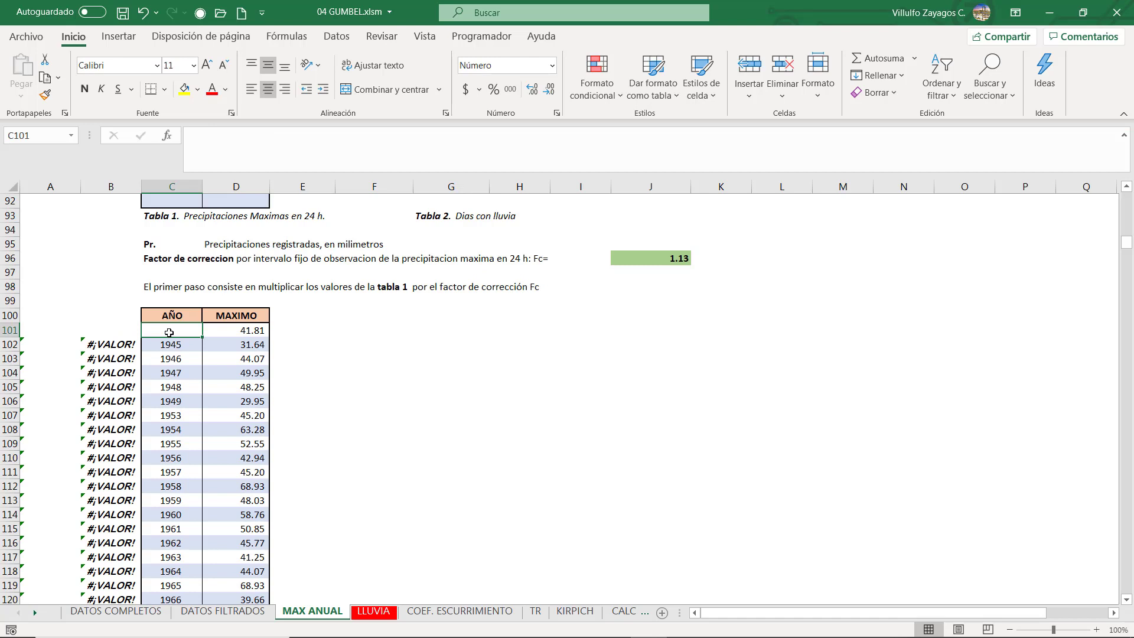
{"action": "key", "text": "ctrl+c"}
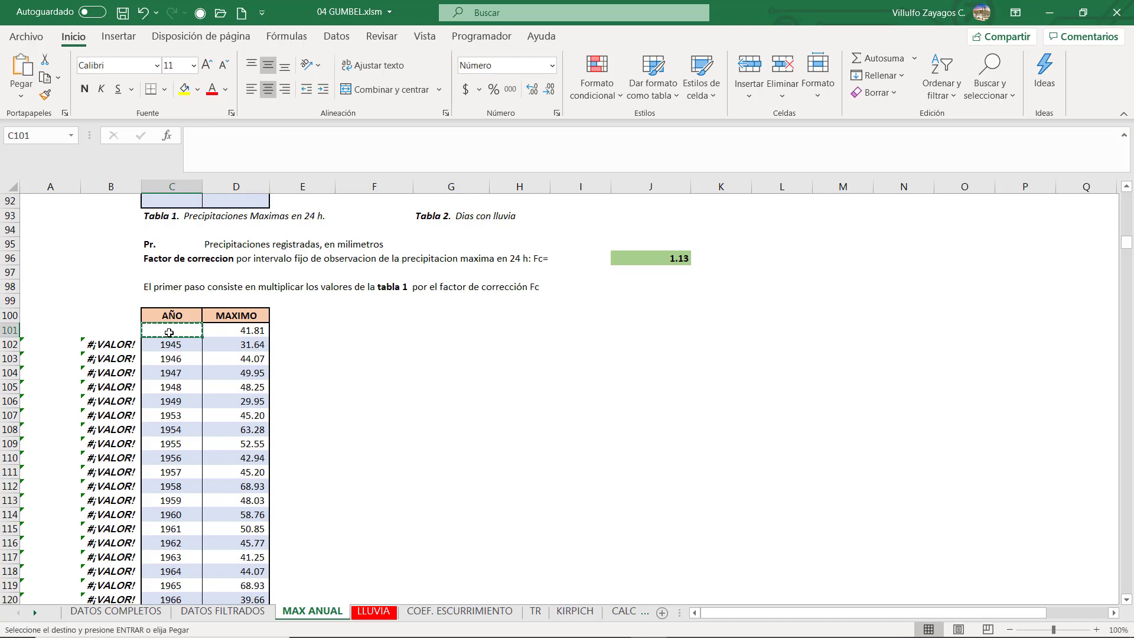
{"action": "double_click", "coordinate": [169, 332]}
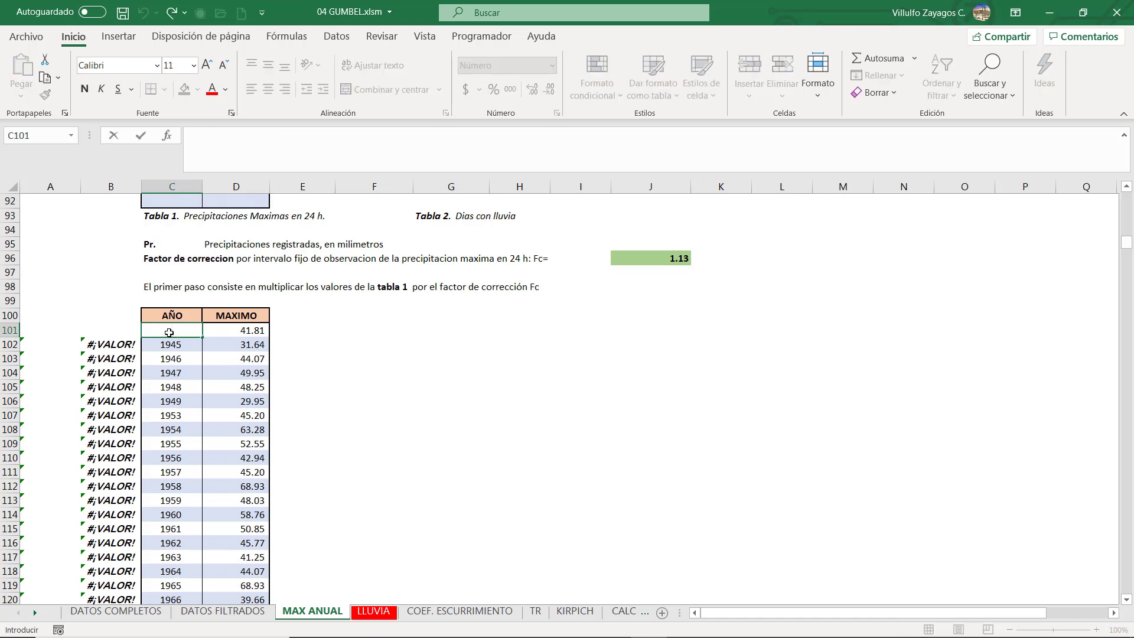
{"action": "key", "text": "Escape"}
Step: Undo the recent clearing of cells and clear C164:D186 again, the rows below year 2016
{"action": "key", "text": "ctrl+shift+Down"}
{"action": "key", "text": "ctrl+c"}
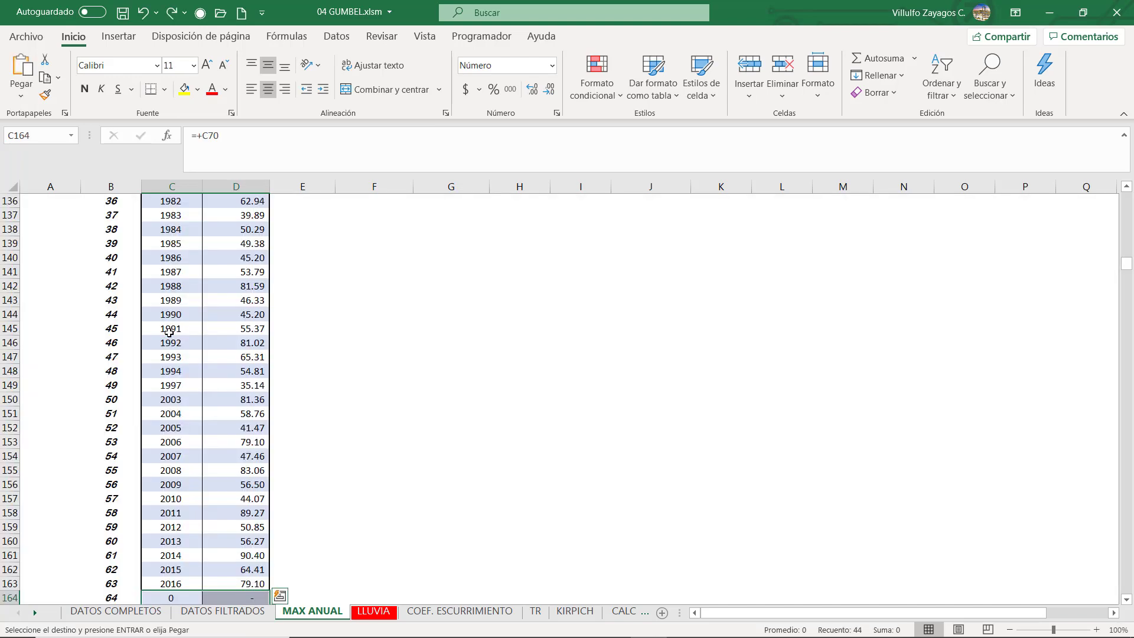
{"action": "key", "text": "Delete"}
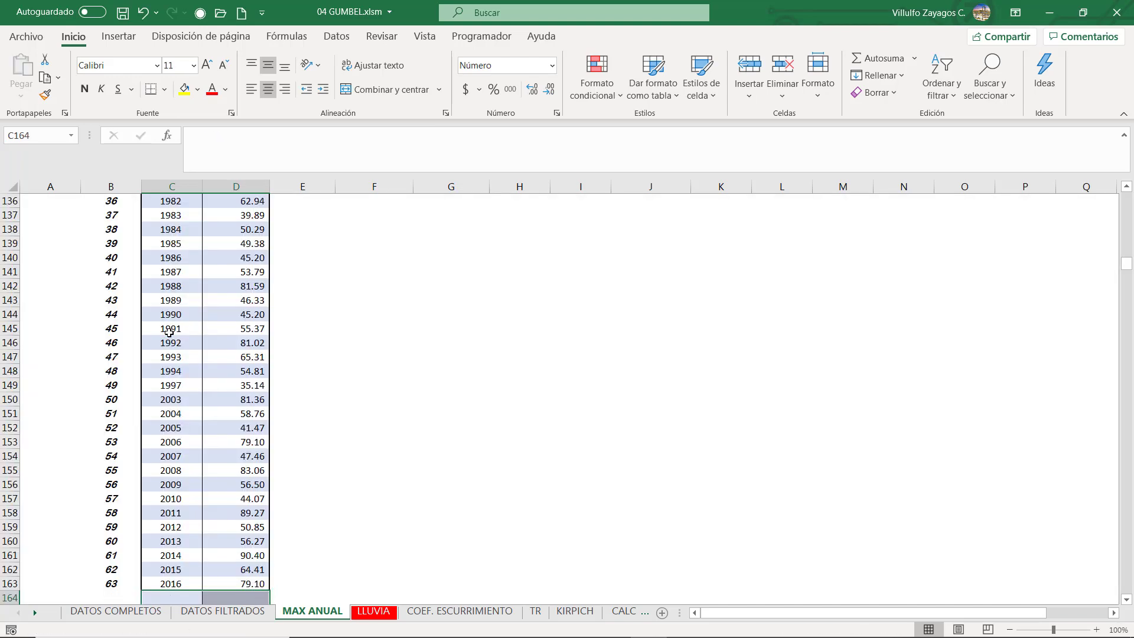
Step: Examine the SI numbering formulas in B102 and B103, including their empty-year test and the increment of the previous number
{"action": "scroll", "coordinate": [169, 331], "scroll_direction": "up", "scroll_amount": 15}
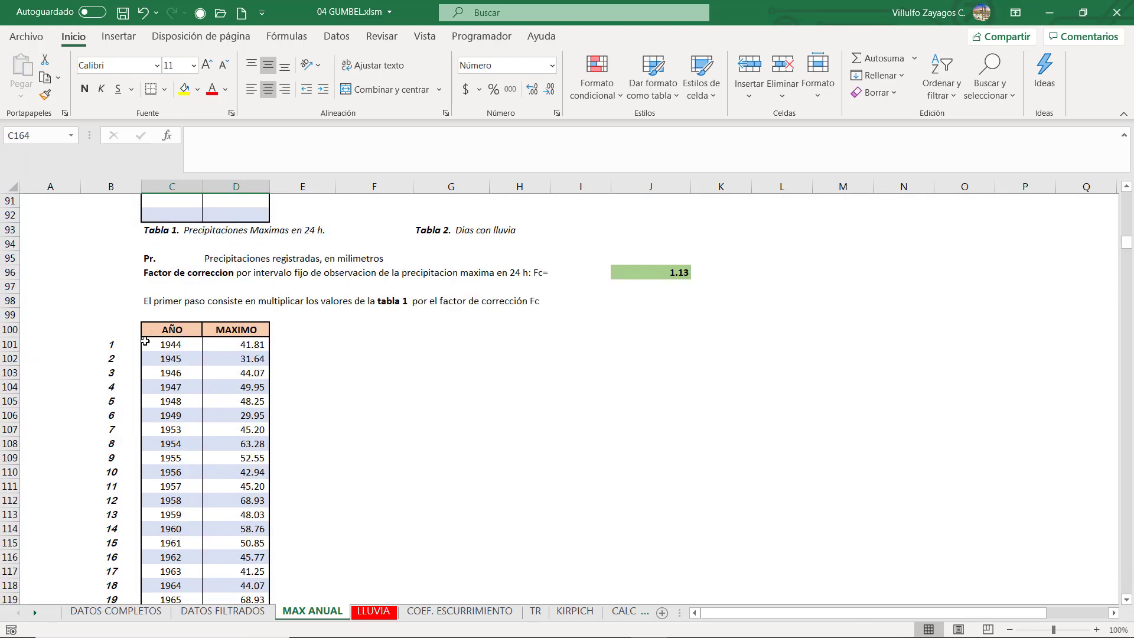
{"action": "left_click", "coordinate": [121, 358]}
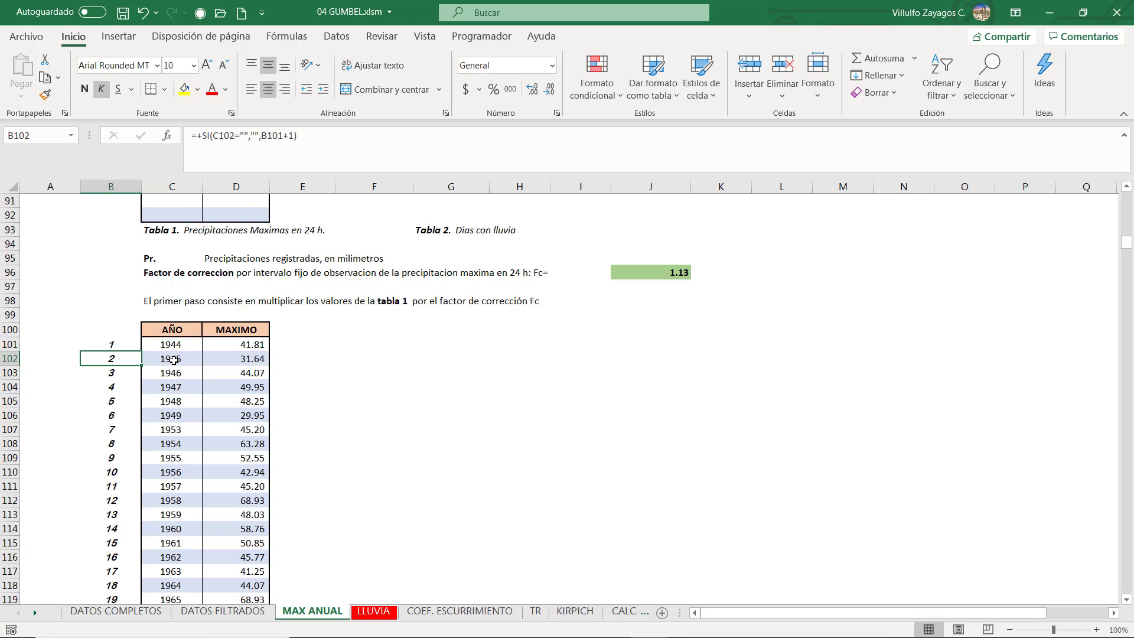
{"action": "left_click", "coordinate": [215, 136]}
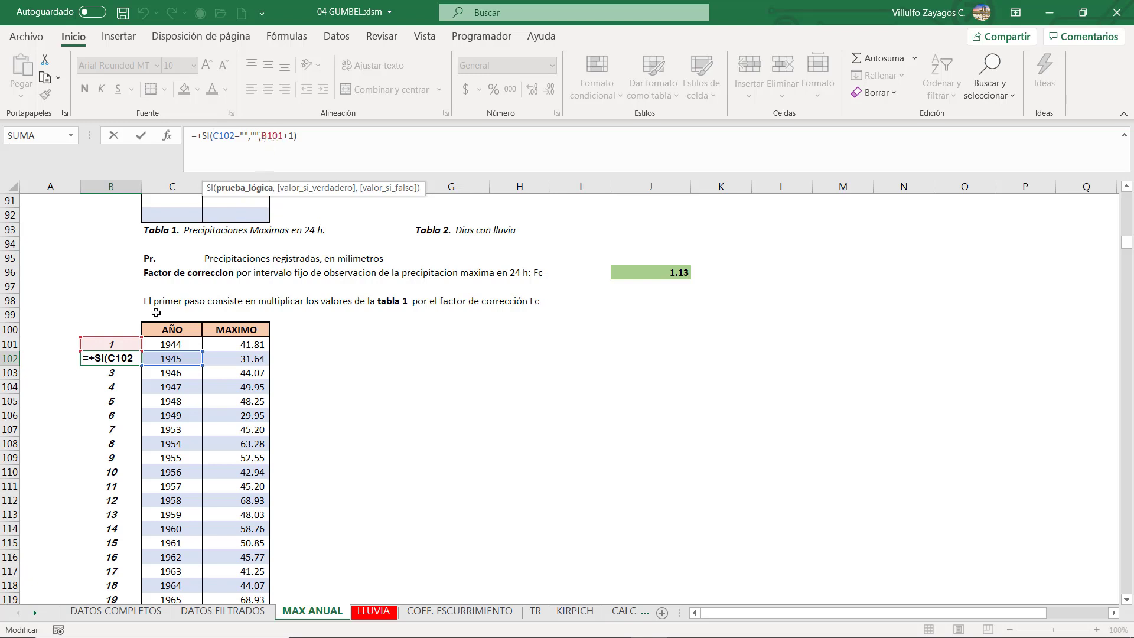
{"action": "left_click", "coordinate": [128, 376]}
{"action": "key", "text": "Escape"}
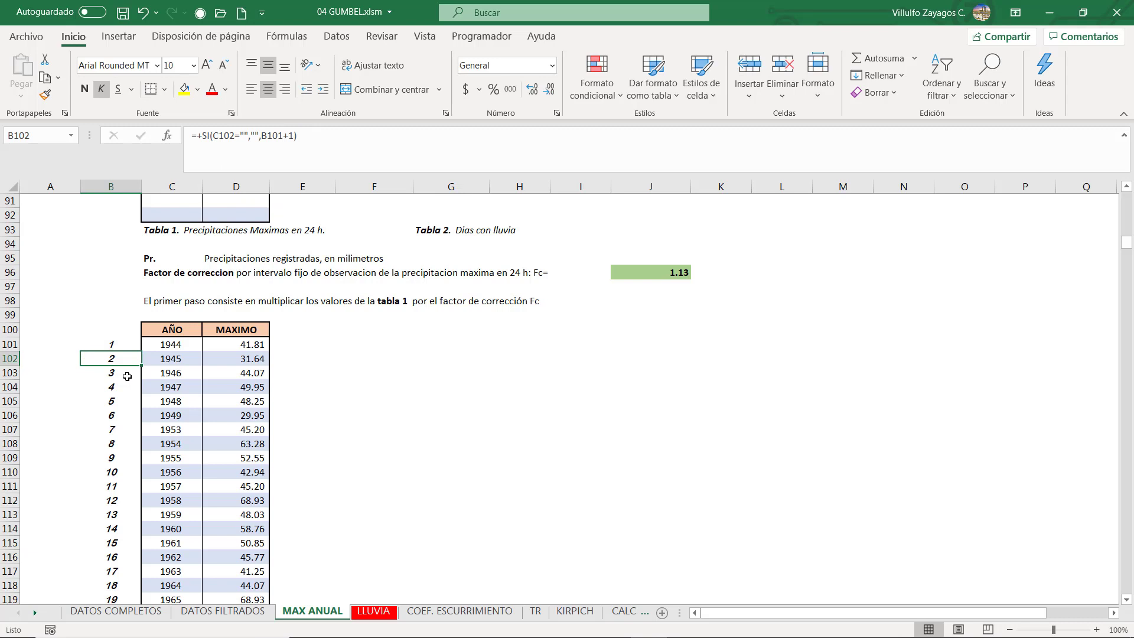
{"action": "double_click", "coordinate": [127, 376]}
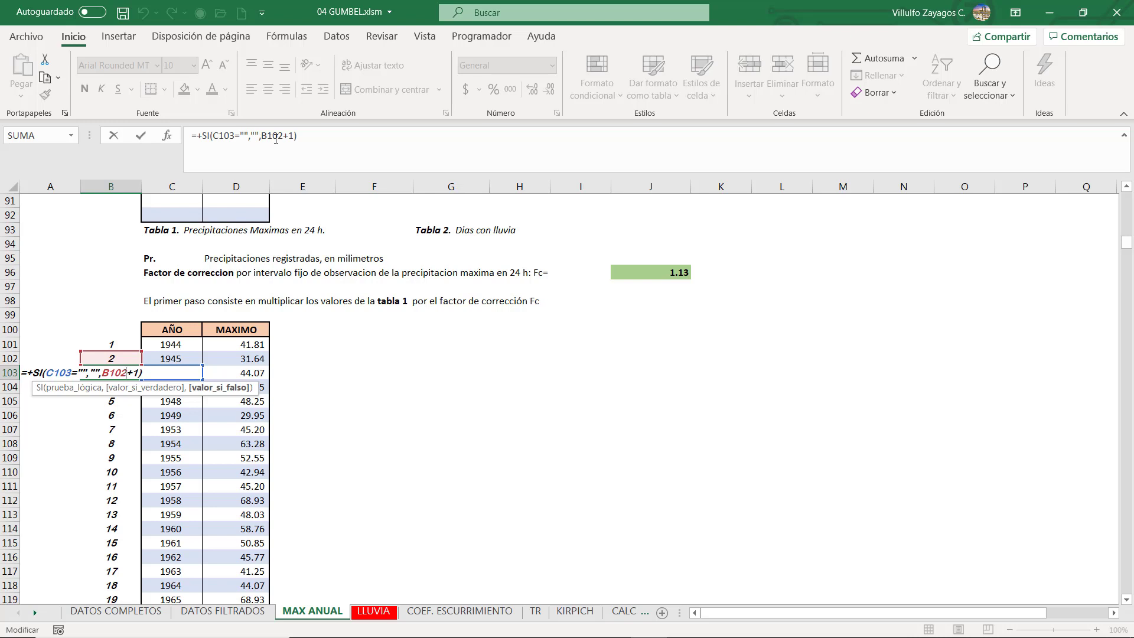
{"action": "key", "text": "Escape"}
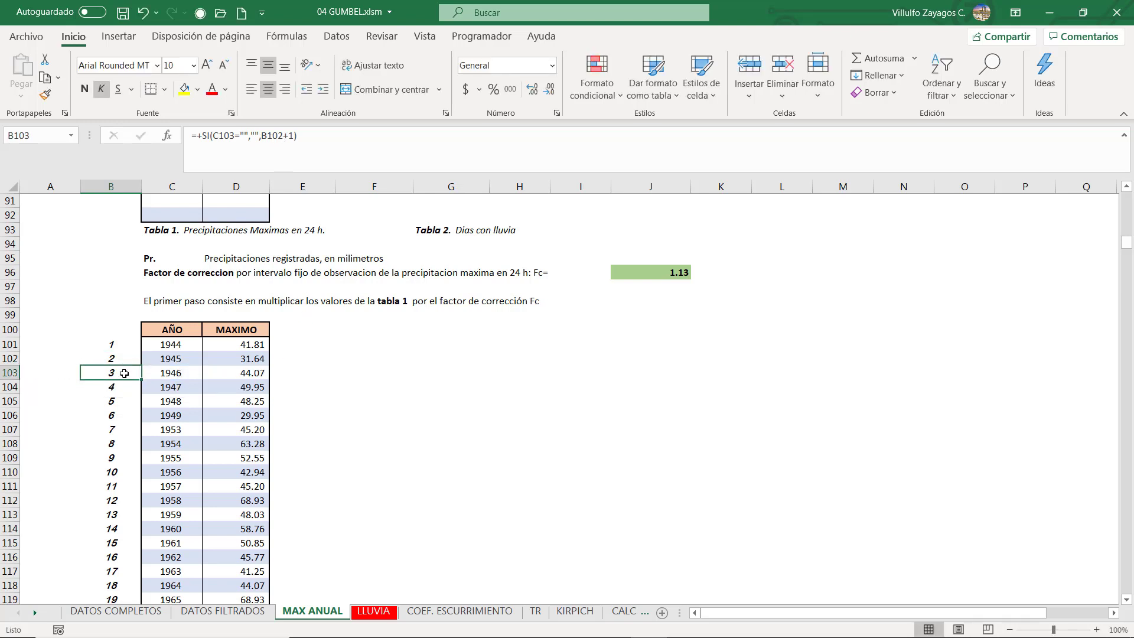
Step: Review the corrected rainfall table from year 1944 to 2016, including the formula in D101 and the MAXIMO values
{"action": "scroll", "coordinate": [124, 373], "scroll_direction": "down", "scroll_amount": 10}
{"action": "scroll", "coordinate": [215, 357], "scroll_direction": "up", "scroll_amount": 7}
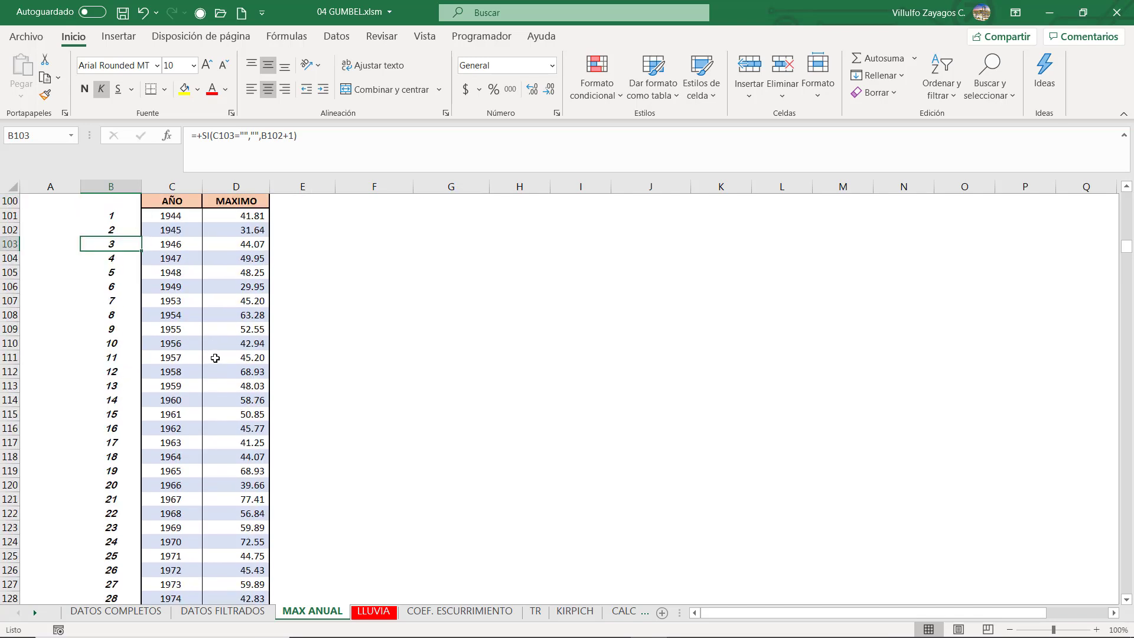
{"action": "scroll", "coordinate": [215, 358], "scroll_direction": "up", "scroll_amount": 2}
{"action": "left_click", "coordinate": [229, 303]}
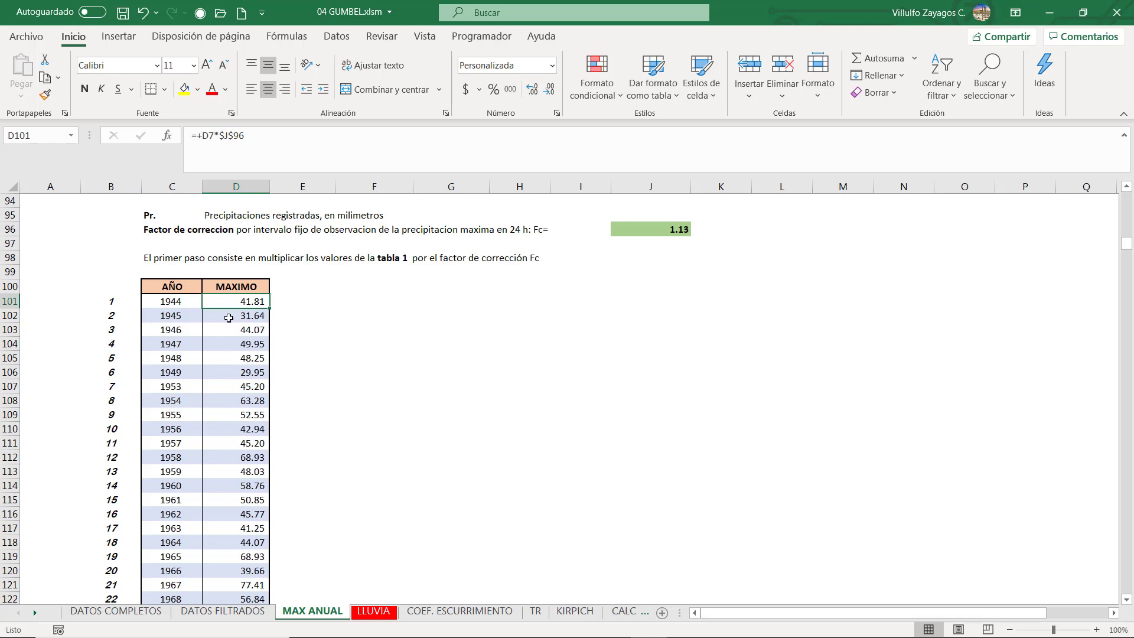
{"action": "scroll", "coordinate": [229, 319], "scroll_direction": "down", "scroll_amount": 6}
{"action": "scroll", "coordinate": [229, 319], "scroll_direction": "down", "scroll_amount": 14}
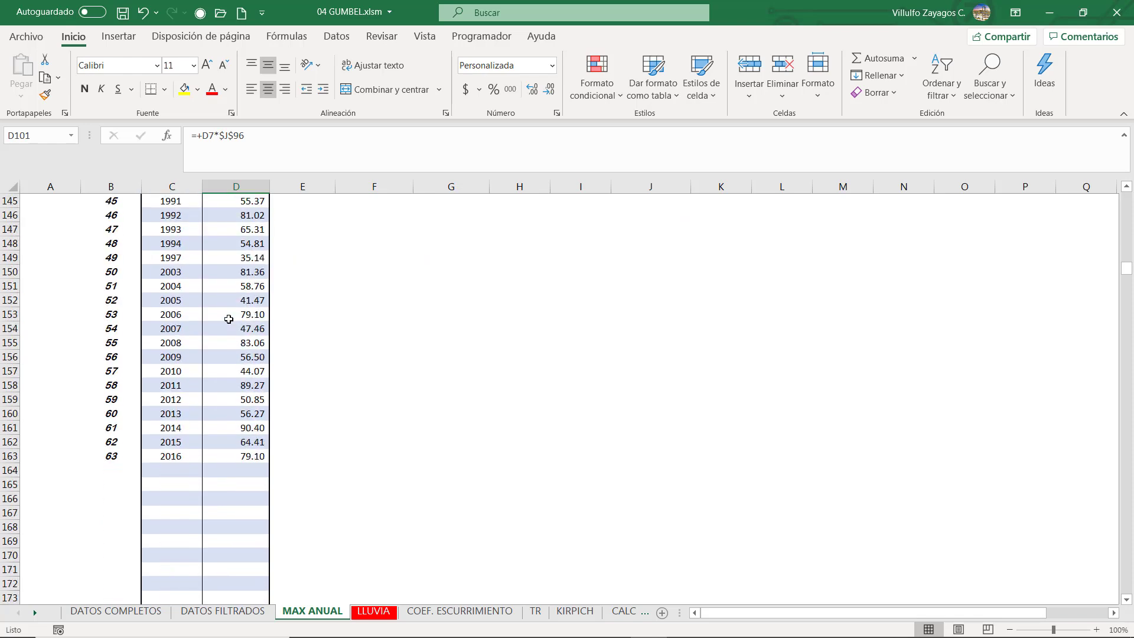
{"action": "scroll", "coordinate": [234, 315], "scroll_direction": "up", "scroll_amount": 4}
{"action": "scroll", "coordinate": [234, 315], "scroll_direction": "up", "scroll_amount": 11}
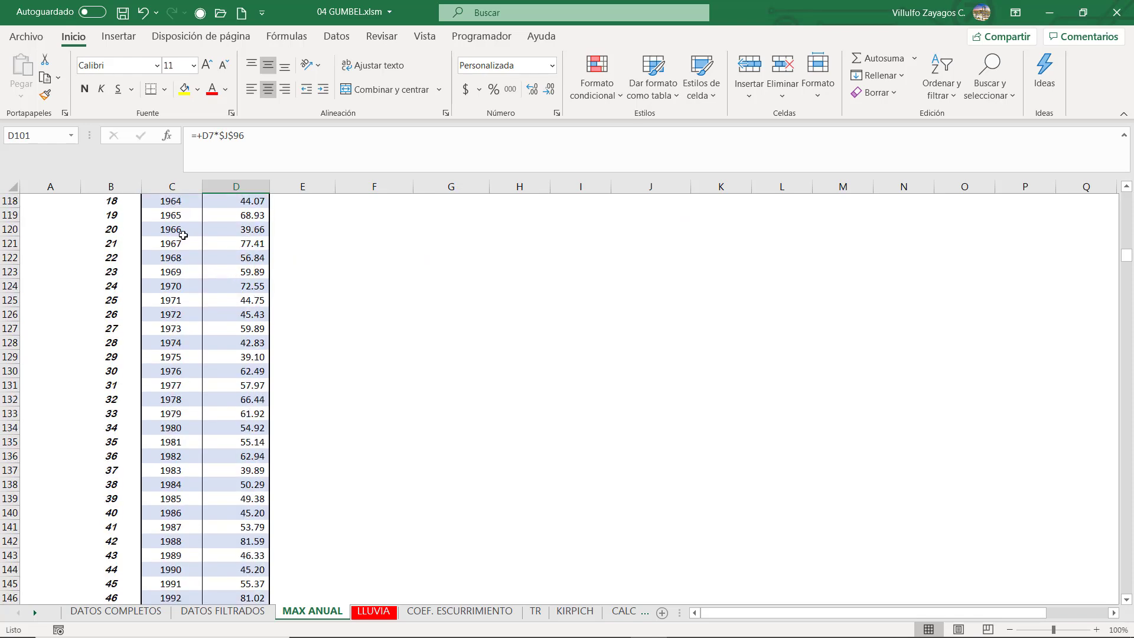
{"action": "scroll", "coordinate": [220, 227], "scroll_direction": "up", "scroll_amount": 4}
{"action": "left_click_drag", "start_coordinate": [248, 262], "coordinate": [274, 582]}
Step: Examine the formula of header J198 in the return period table, which carries the correction factor
{"action": "scroll", "coordinate": [242, 487], "scroll_direction": "down", "scroll_amount": 20}
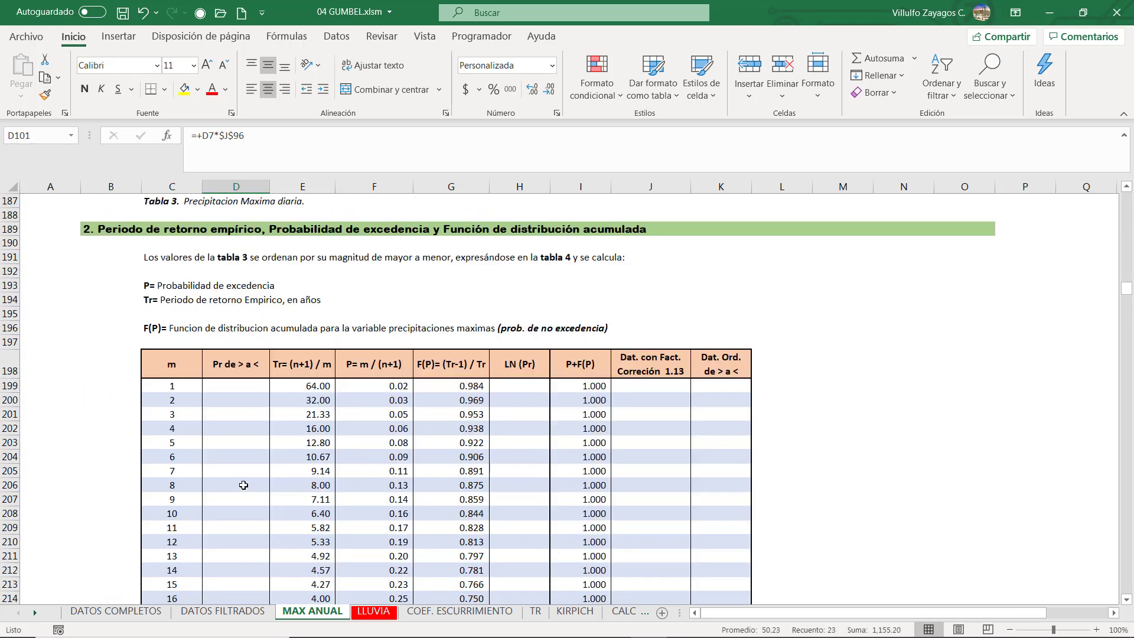
{"action": "left_click", "coordinate": [640, 389]}
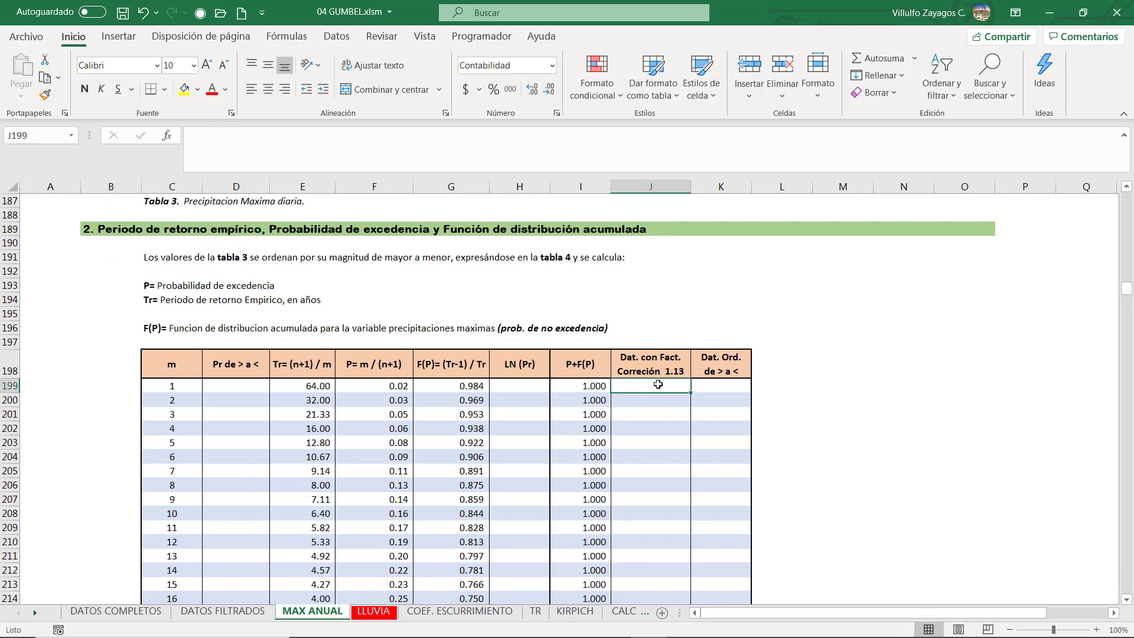
{"action": "left_click", "coordinate": [660, 372]}
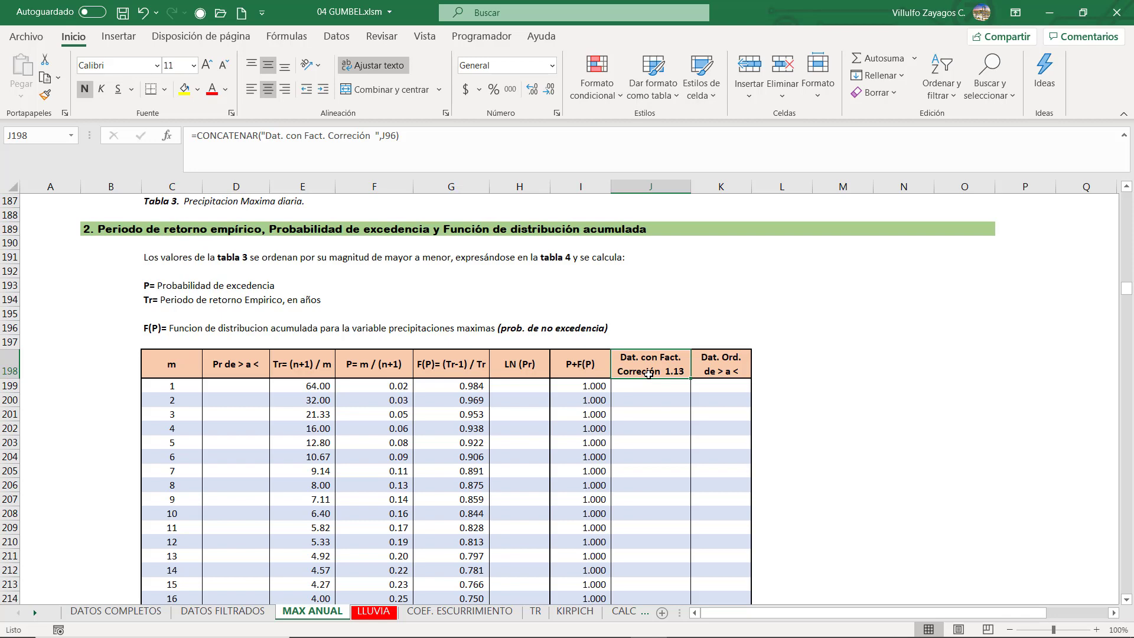
Step: Set the correction factor Fc in J96 to 1 and check the first MAXIMO values in the corrected table
{"action": "scroll", "coordinate": [649, 374], "scroll_direction": "up", "scroll_amount": 20}
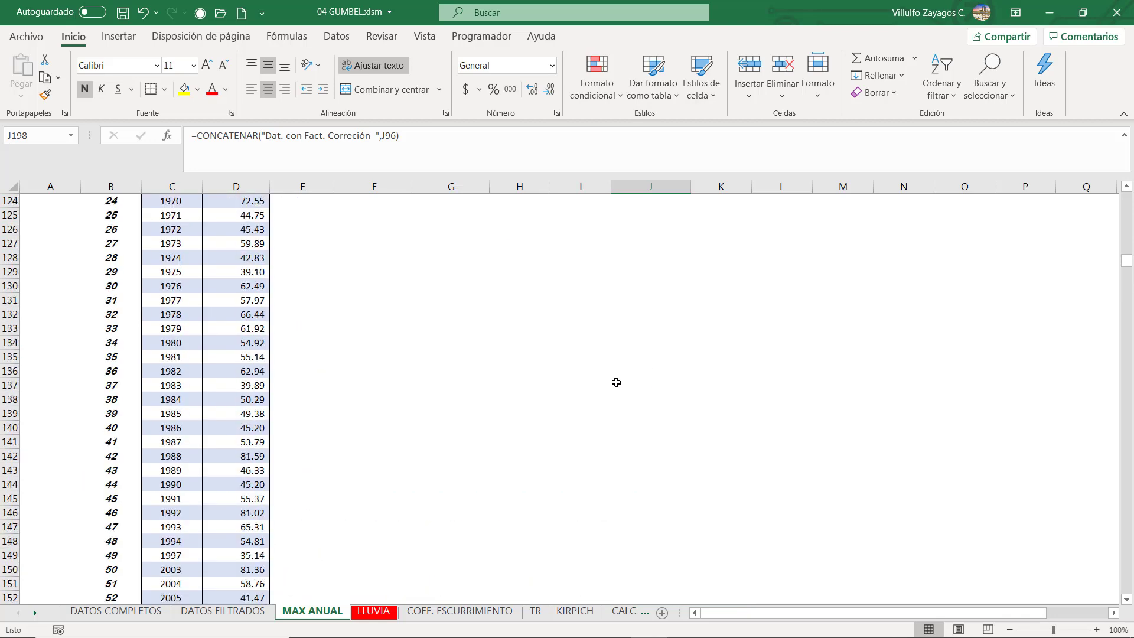
{"action": "scroll", "coordinate": [615, 382], "scroll_direction": "up", "scroll_amount": 8}
{"action": "left_click", "coordinate": [644, 442]}
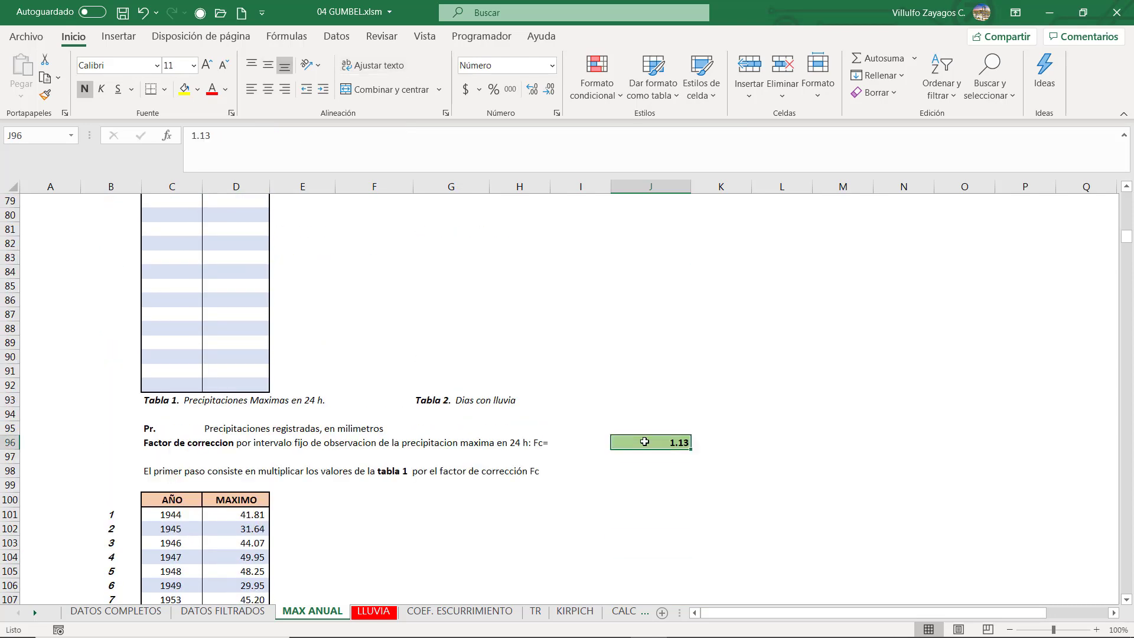
{"action": "type", "text": "1"}
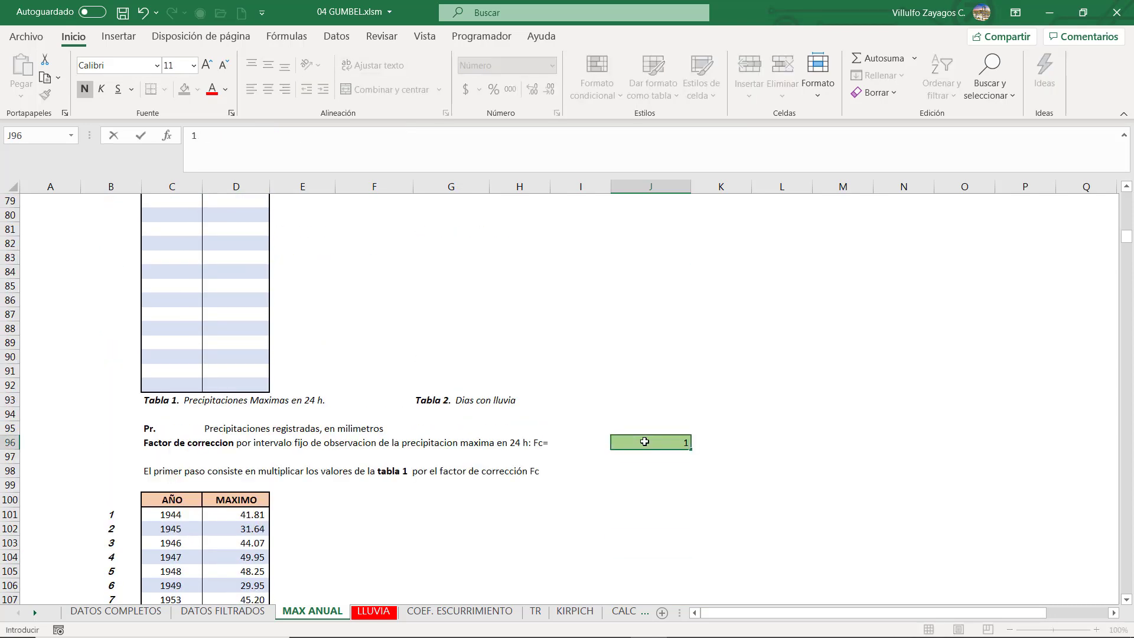
{"action": "key", "text": "Return"}
{"action": "left_click_drag", "start_coordinate": [245, 514], "coordinate": [275, 596]}
{"action": "left_click", "coordinate": [373, 528]}
Step: Check how the CONCATENAR formula in header J198 combines its text with the correction factor in J96
{"action": "scroll", "coordinate": [611, 470], "scroll_direction": "down", "scroll_amount": 20}
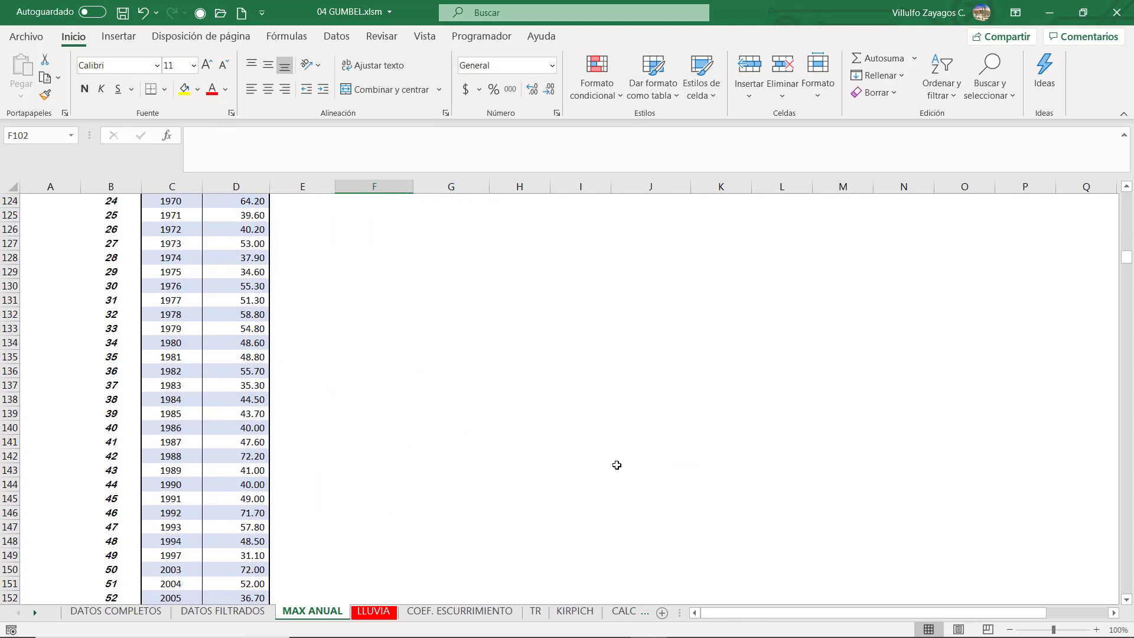
{"action": "scroll", "coordinate": [617, 466], "scroll_direction": "down", "scroll_amount": 4}
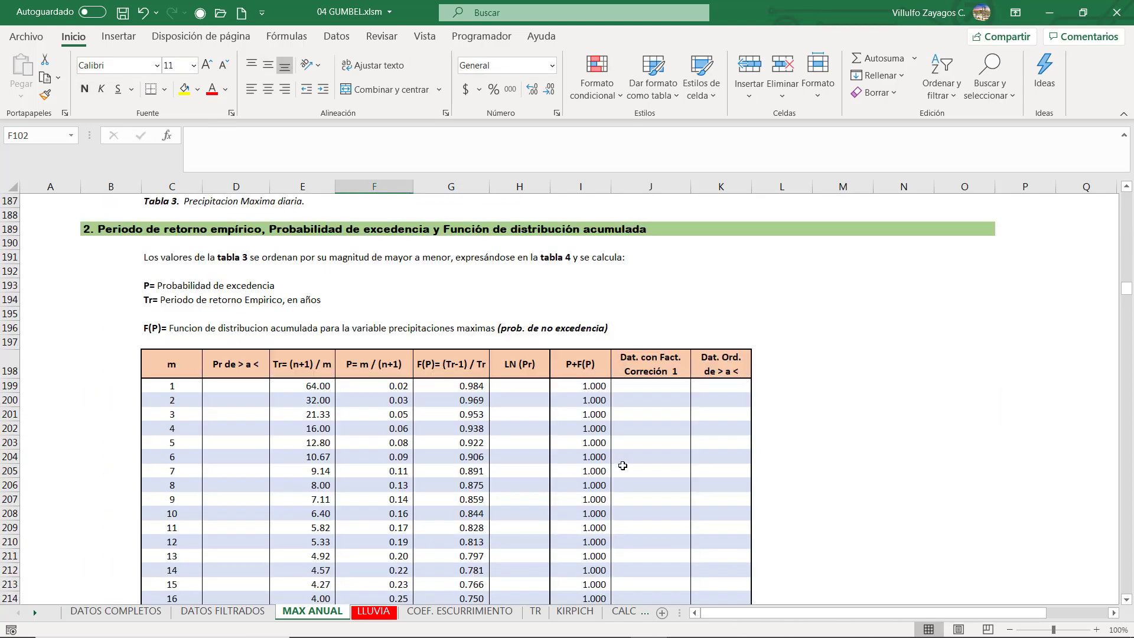
{"action": "left_click", "coordinate": [652, 370]}
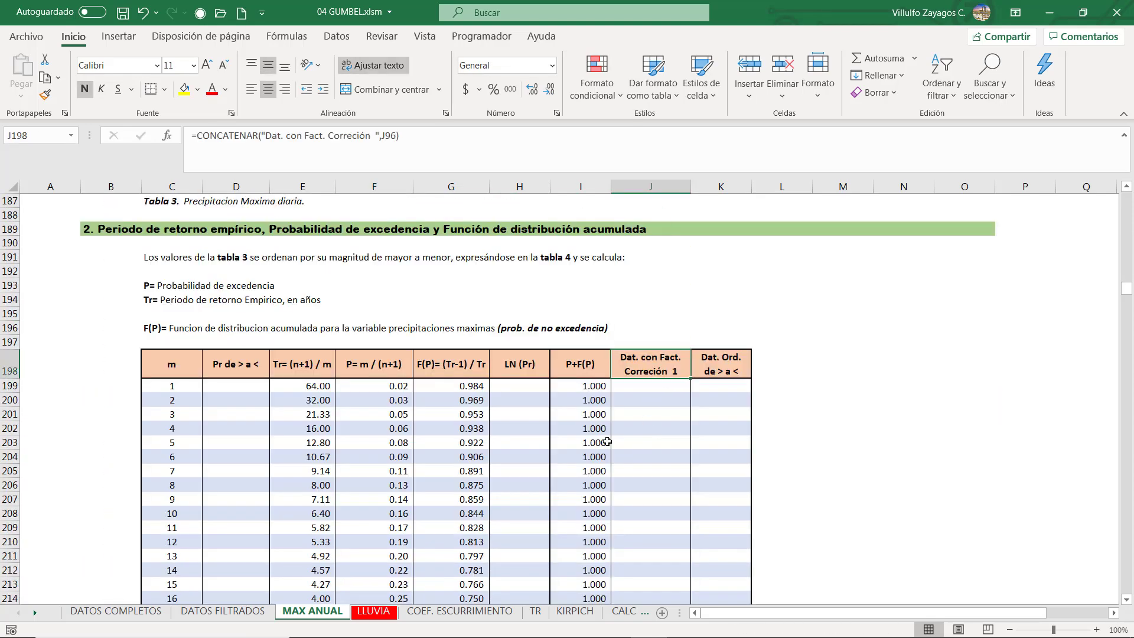
{"action": "left_click", "coordinate": [391, 137]}
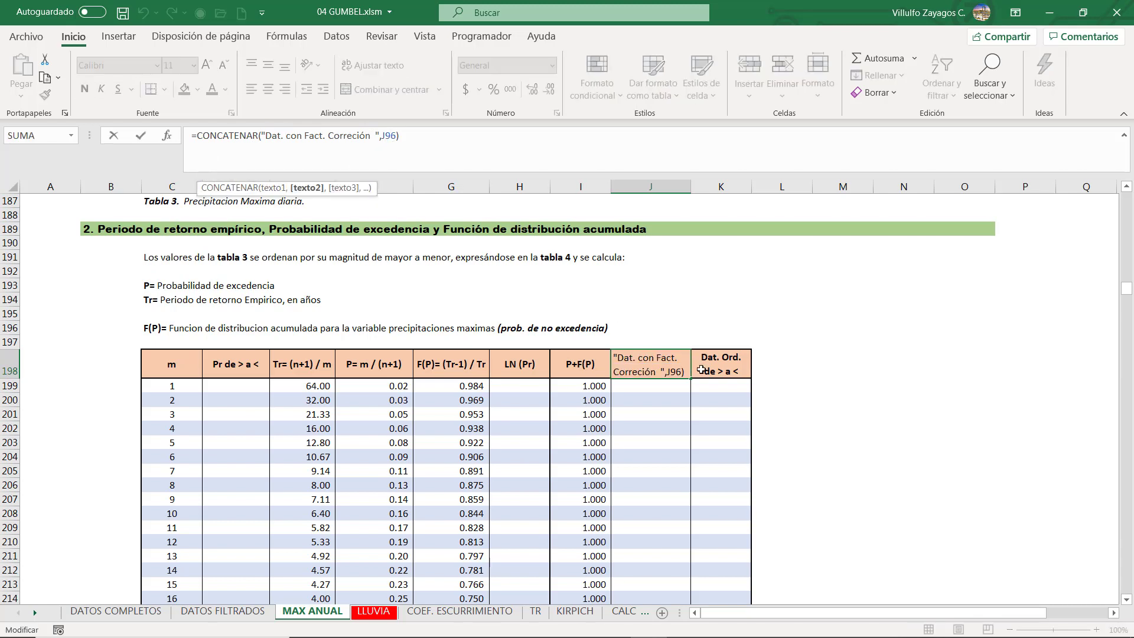
{"action": "left_click", "coordinate": [673, 372]}
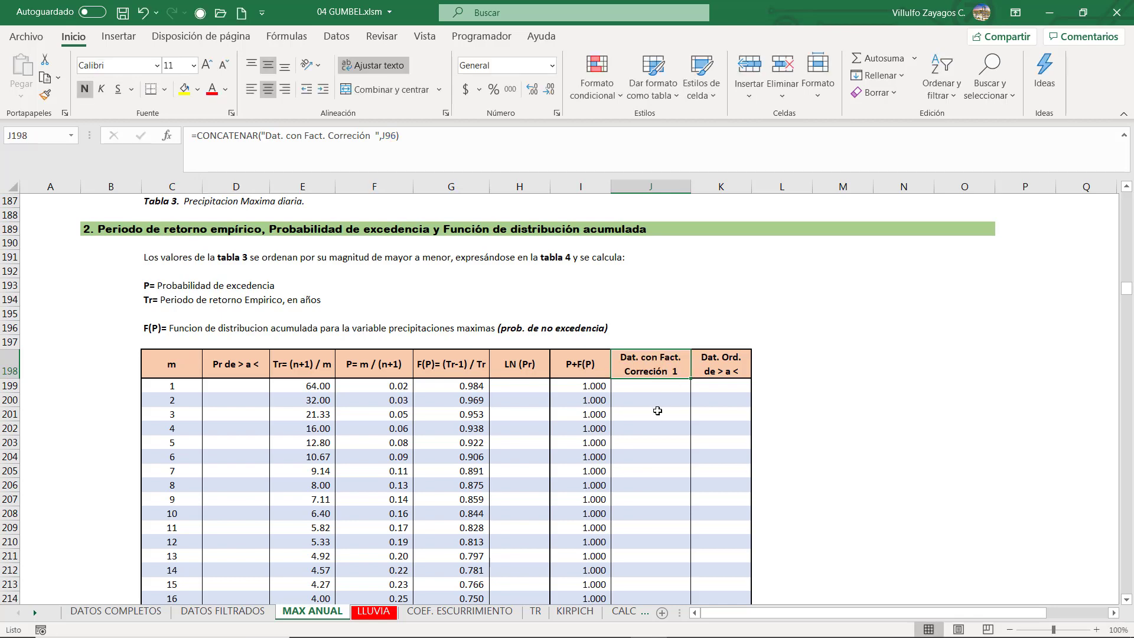
Step: Set the correction factor Fc in J96 back to 1.13
{"action": "scroll", "coordinate": [650, 360], "scroll_direction": "up", "scroll_amount": 20}
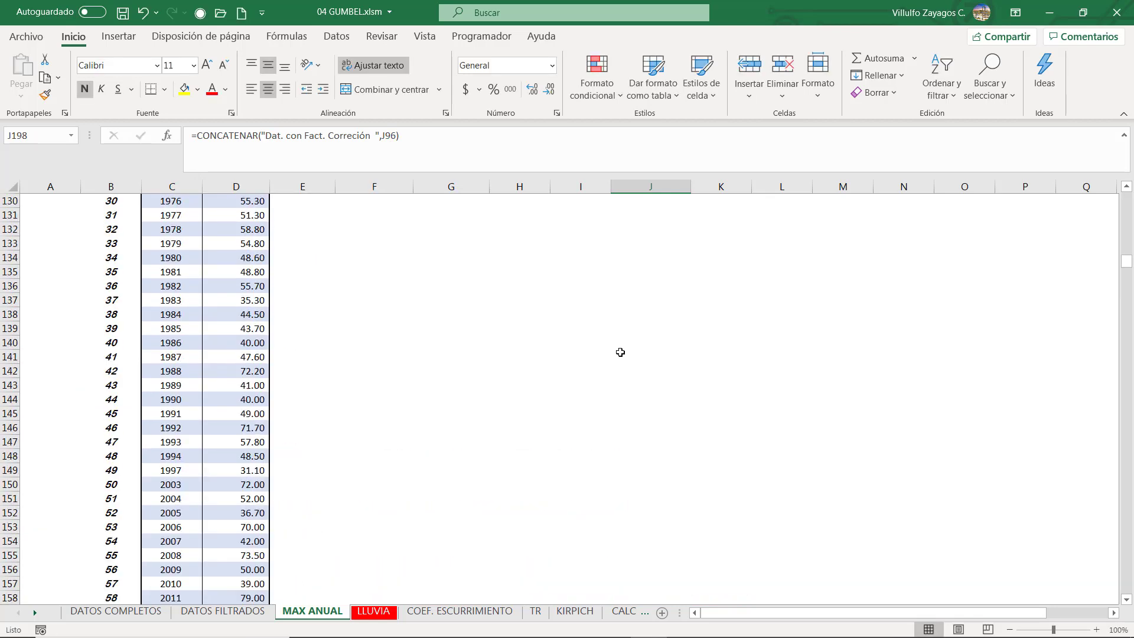
{"action": "scroll", "coordinate": [642, 343], "scroll_direction": "up", "scroll_amount": 1}
{"action": "left_click", "coordinate": [661, 400]}
{"action": "type", "text": "1"}
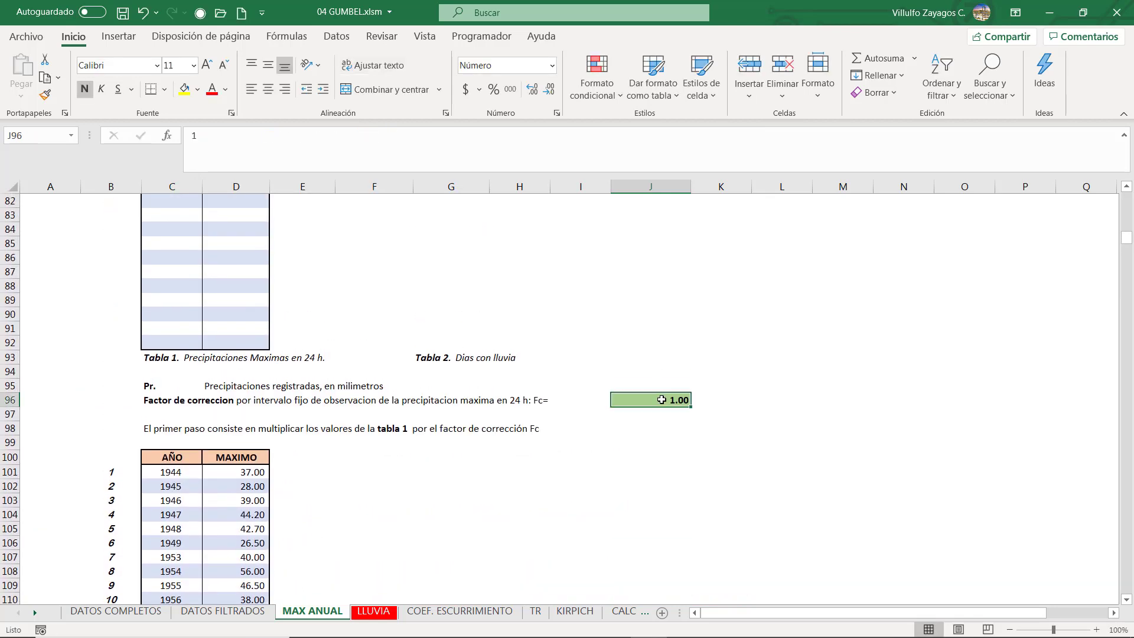
{"action": "type", "text": ".13"}
{"action": "key", "text": "Return"}
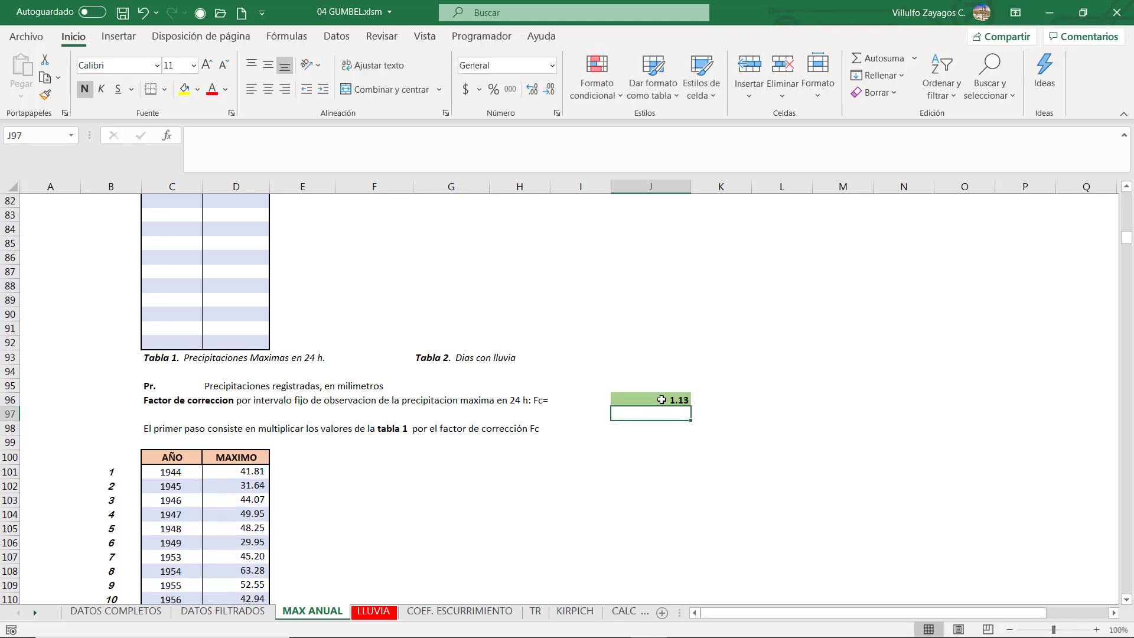
Step: Enter the formula =+D101 in J199 to link the first factor-corrected value to the MAXIMO column of table 3
{"action": "scroll", "coordinate": [593, 413], "scroll_direction": "down", "scroll_amount": 11}
{"action": "scroll", "coordinate": [592, 412], "scroll_direction": "down", "scroll_amount": 20}
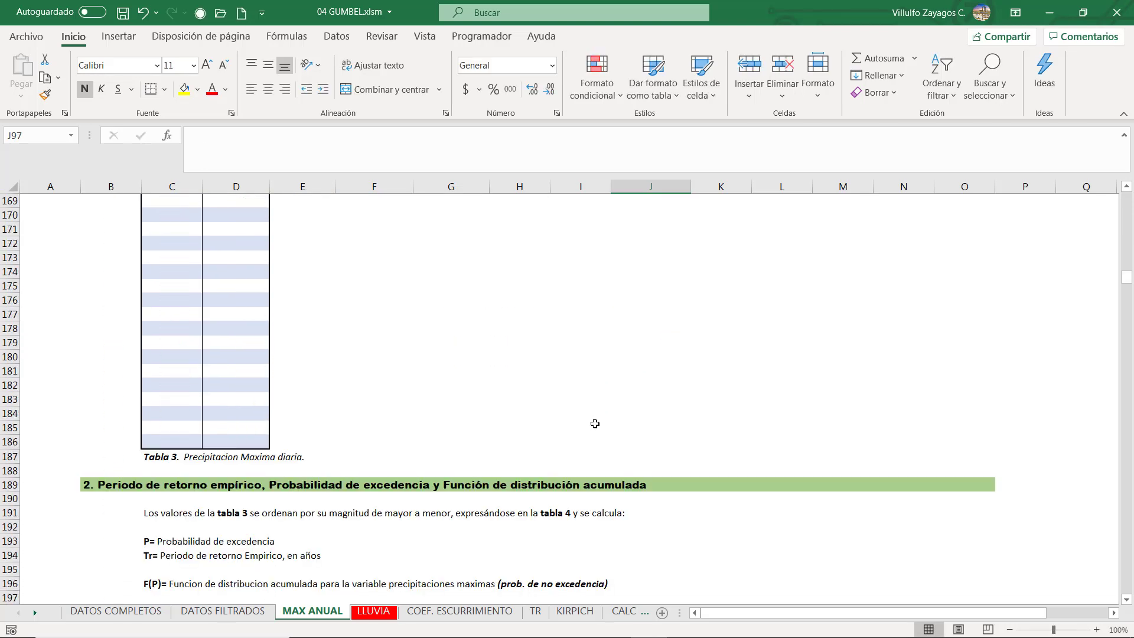
{"action": "left_click", "coordinate": [657, 387]}
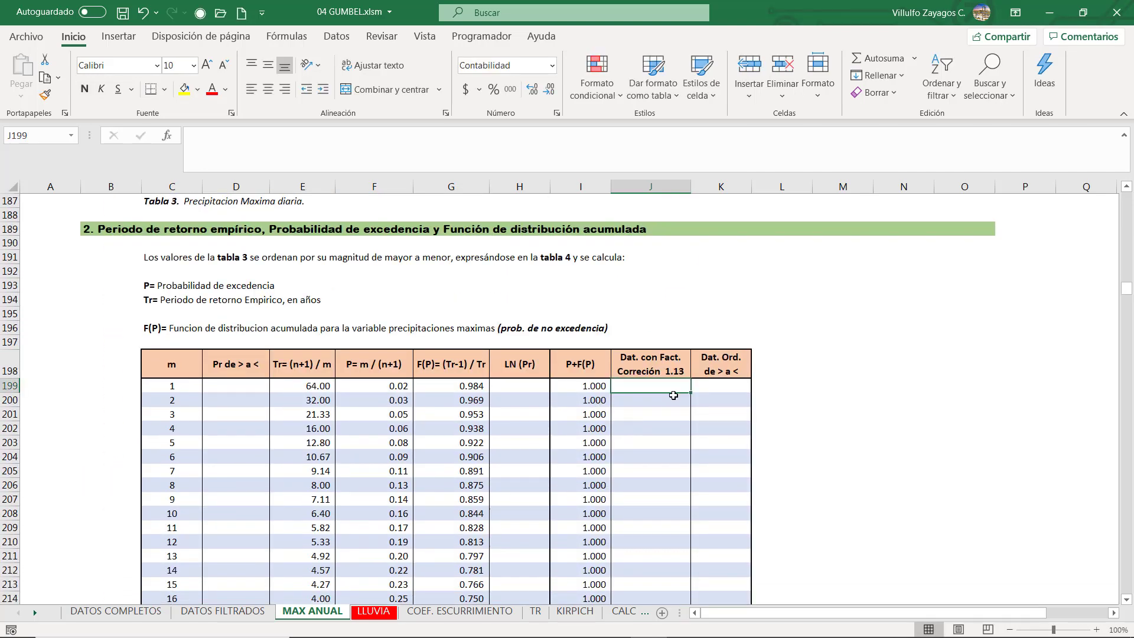
{"action": "type", "text": "+"}
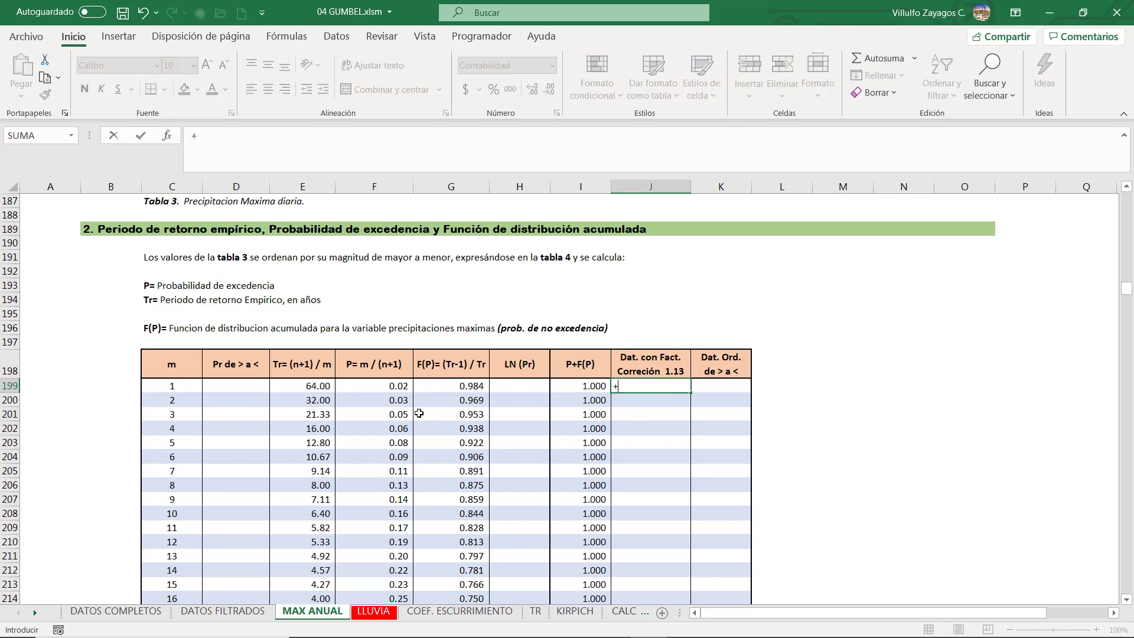
{"action": "scroll", "coordinate": [310, 362], "scroll_direction": "up", "scroll_amount": 5}
{"action": "scroll", "coordinate": [309, 362], "scroll_direction": "up", "scroll_amount": 20}
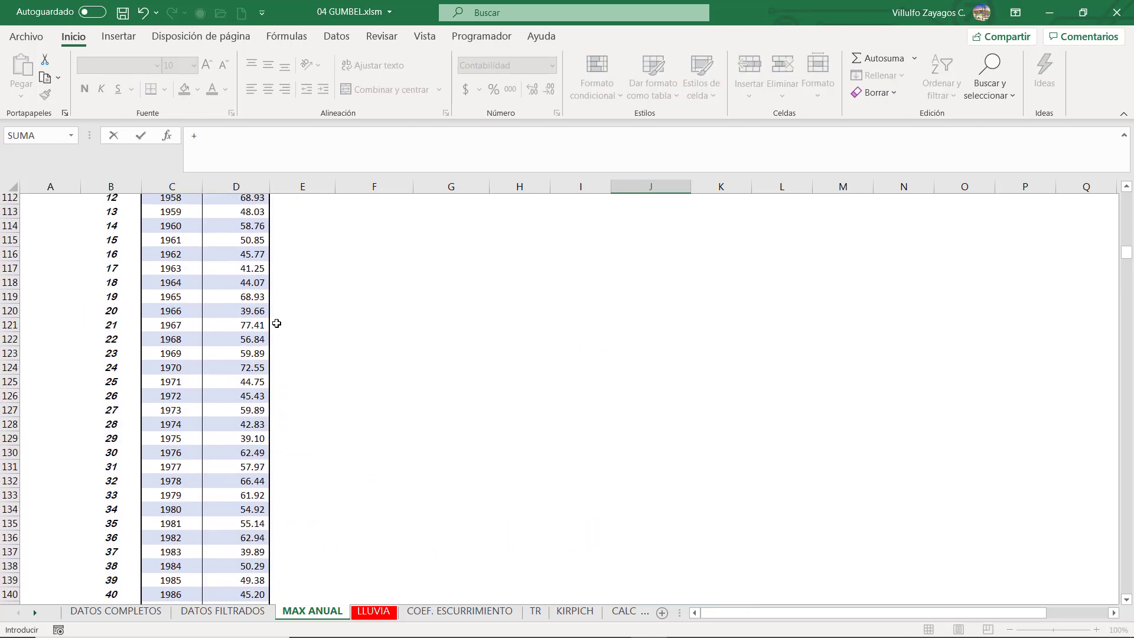
{"action": "key", "text": "Return"}
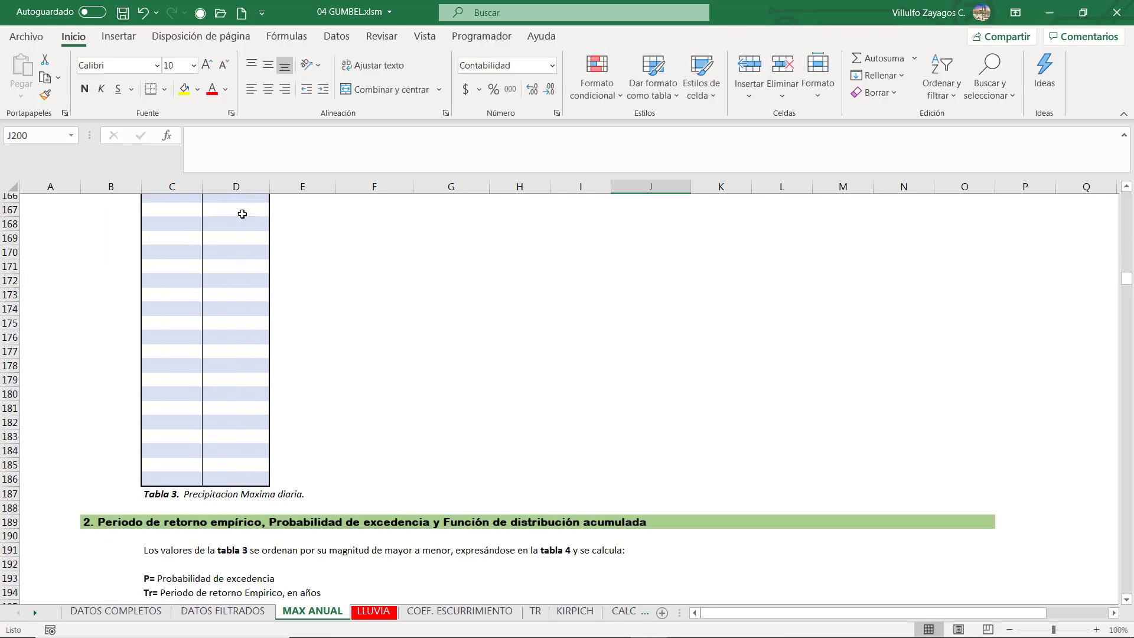
Step: Copy the J199 formula down to J261, and paste the resulting corrected data as values only starting at K199
{"action": "left_click", "coordinate": [657, 400]}
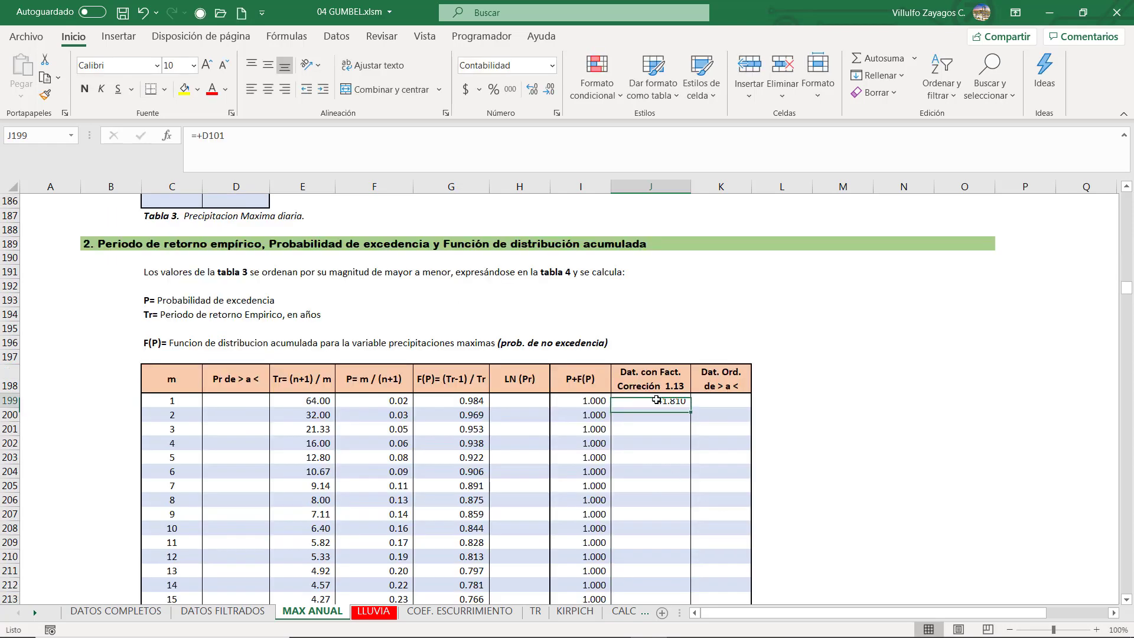
{"action": "key", "text": "ctrl+c"}
{"action": "left_click_drag", "start_coordinate": [657, 400], "coordinate": [645, 259]}
{"action": "right_click", "coordinate": [646, 259]}
{"action": "left_click", "coordinate": [726, 303]}
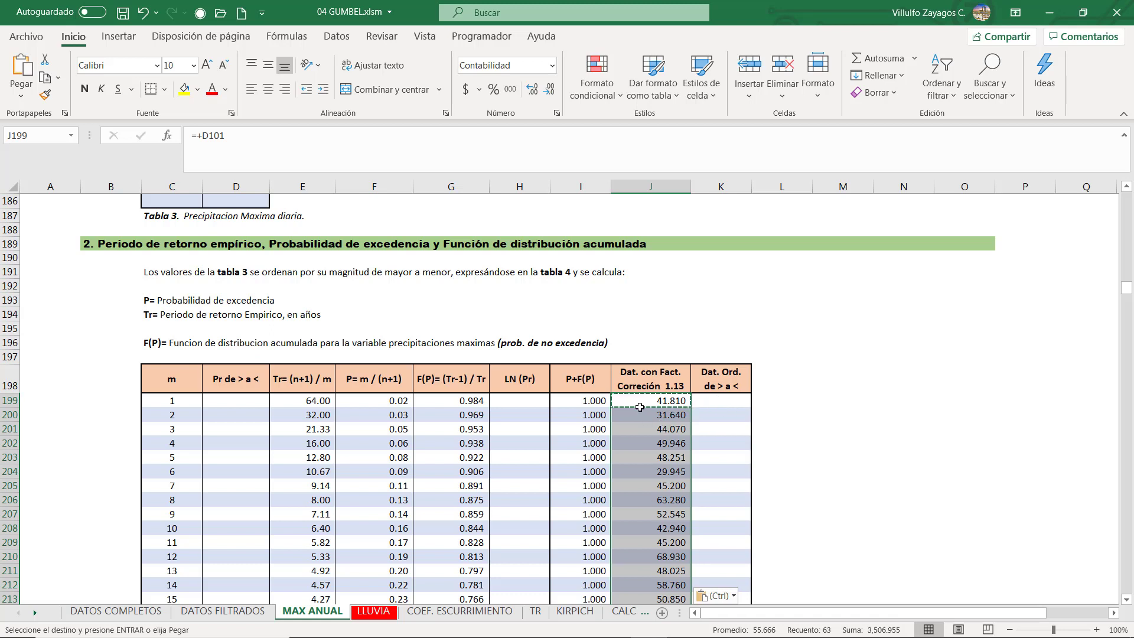
{"action": "right_click", "coordinate": [705, 402]}
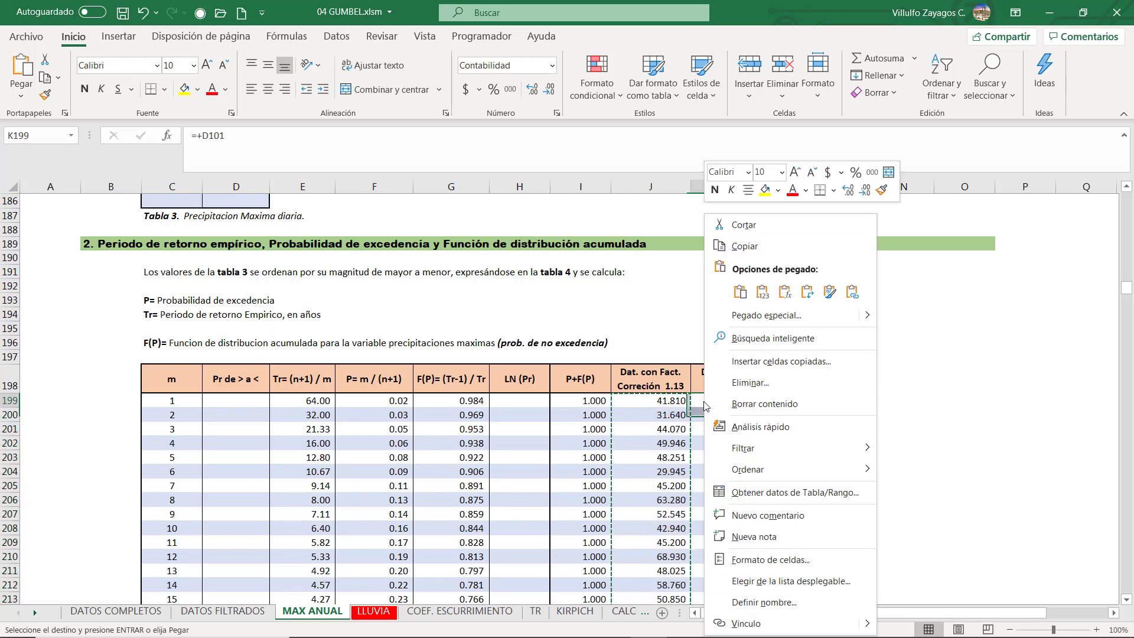
{"action": "left_click", "coordinate": [764, 294]}
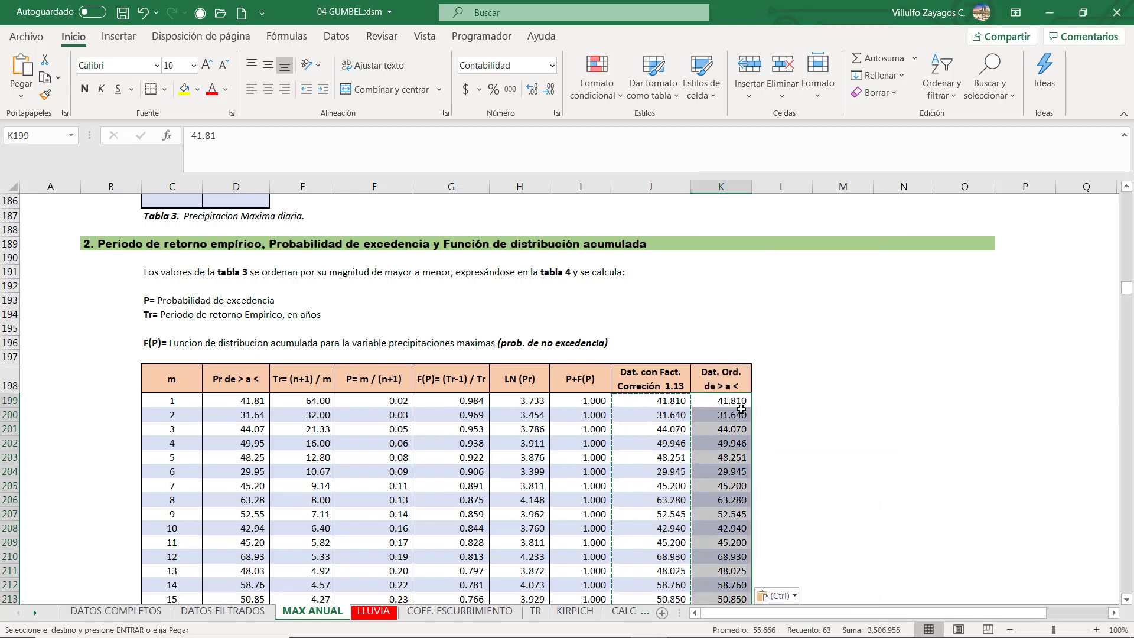
Step: Sort only the Dat. Ord. column, K198:K261 with its header, by cell values from largest to smallest, without expanding the selection
{"action": "left_click_drag", "start_coordinate": [731, 391], "coordinate": [731, 244]}
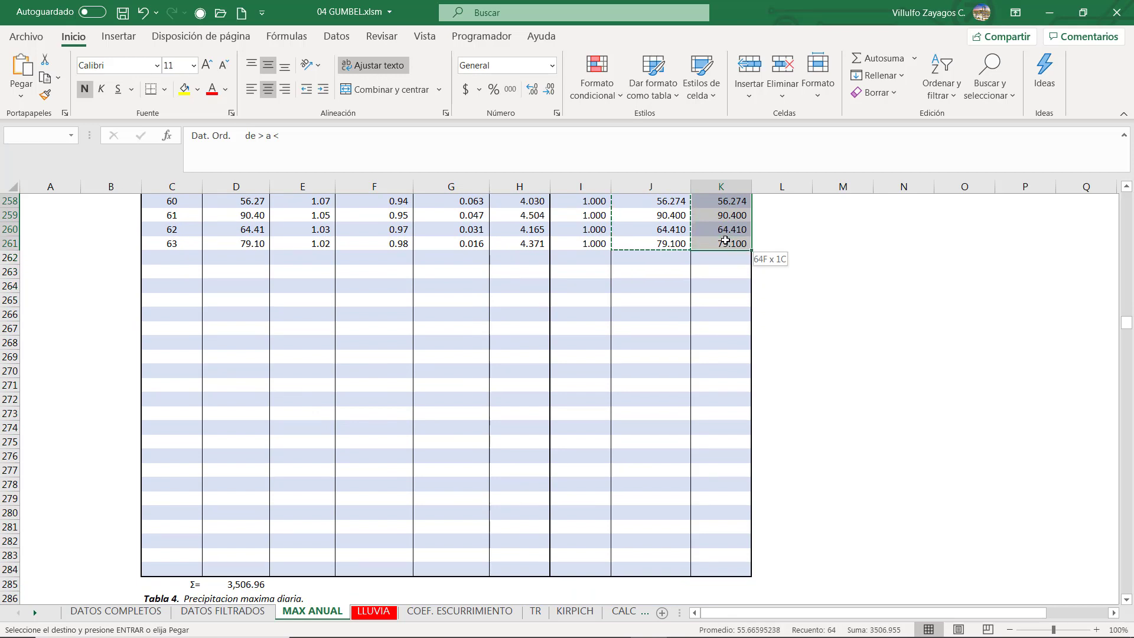
{"action": "key", "text": "ctrl+v"}
{"action": "left_click", "coordinate": [336, 36]}
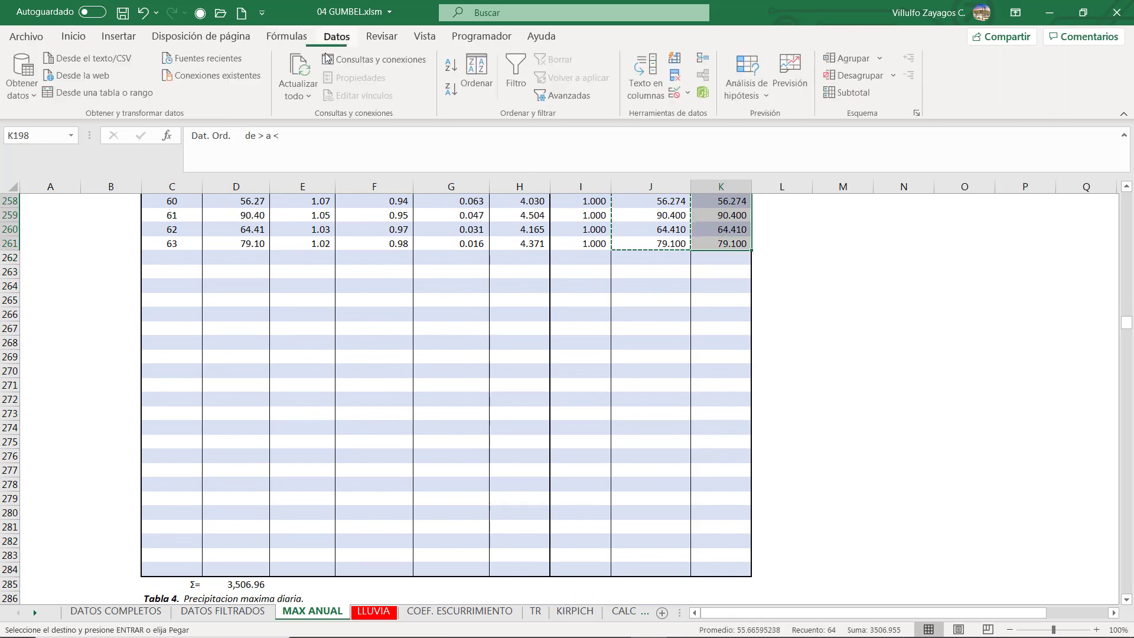
{"action": "left_click", "coordinate": [477, 71]}
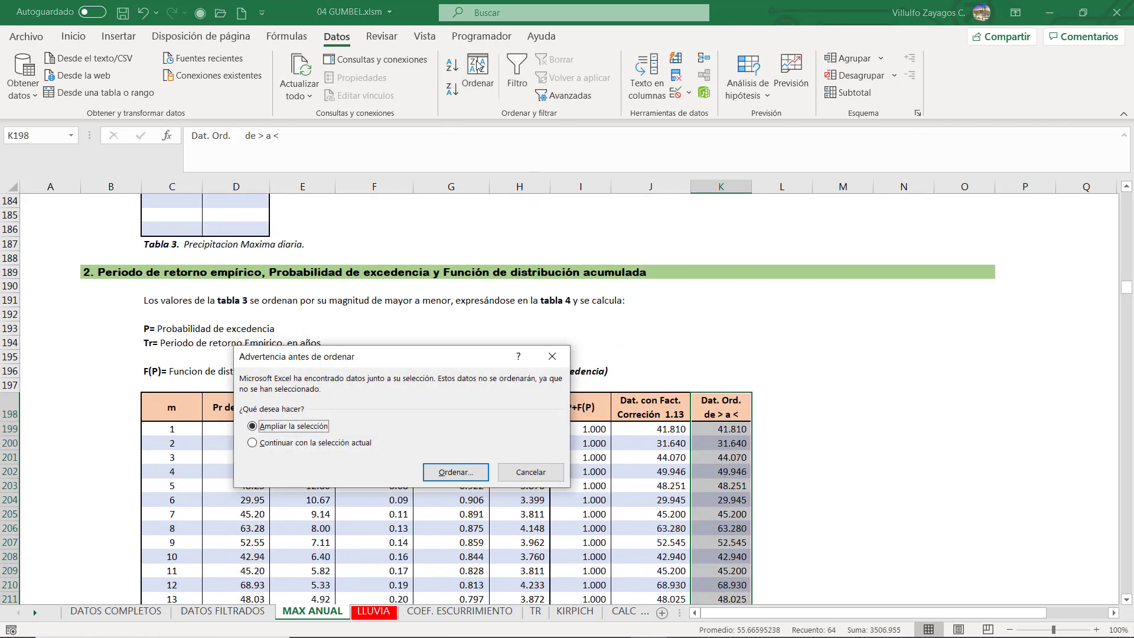
{"action": "left_click", "coordinate": [267, 444]}
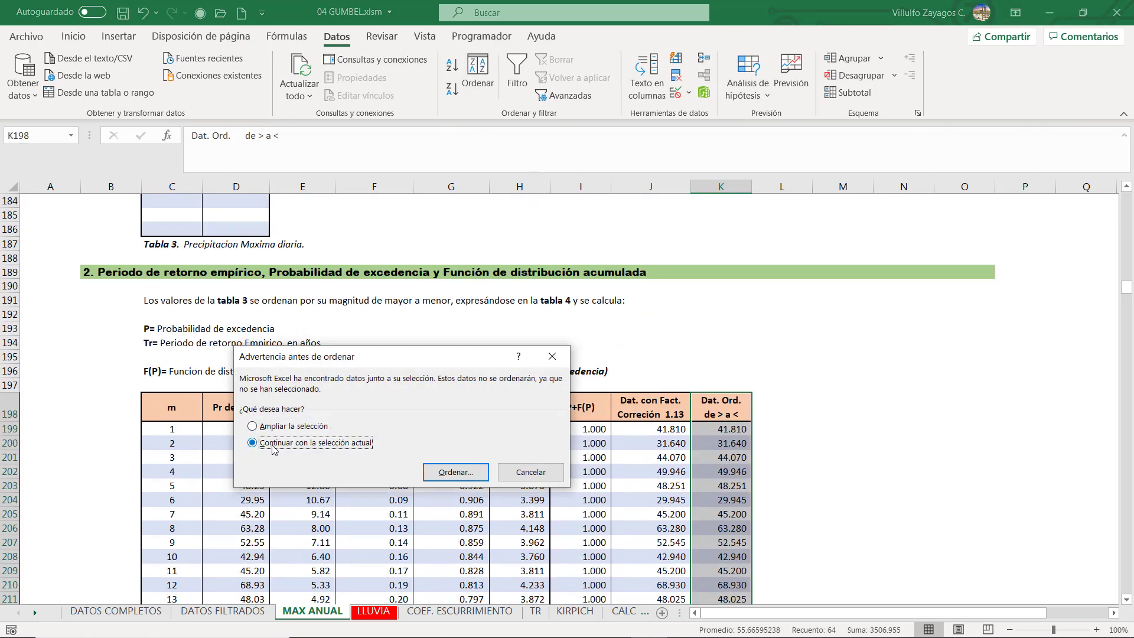
{"action": "left_click", "coordinate": [453, 475]}
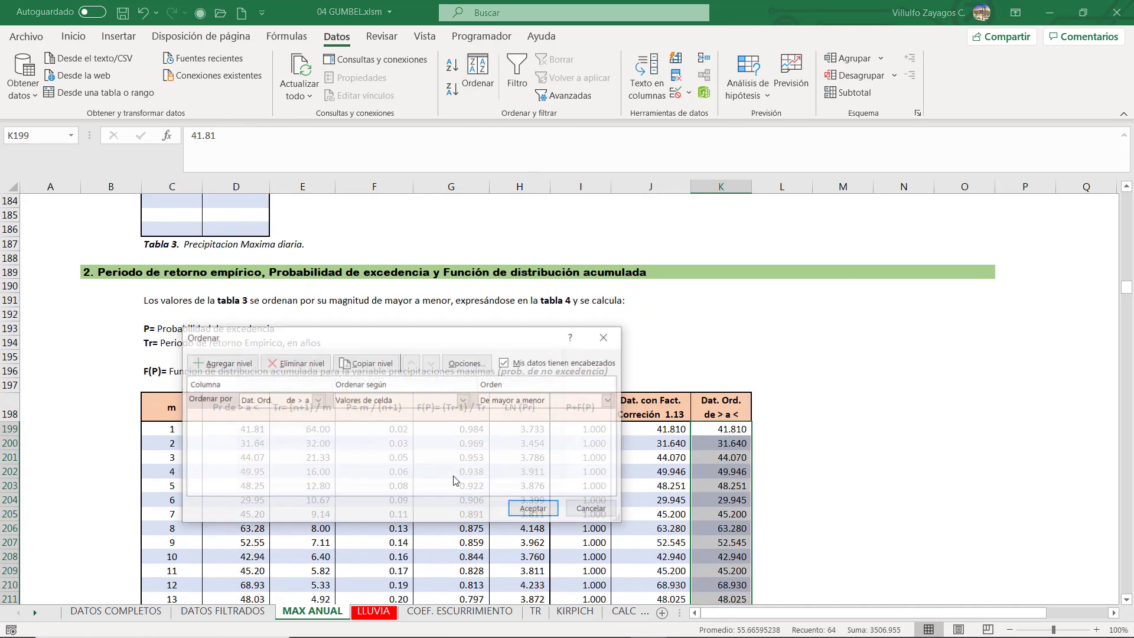
{"action": "left_click", "coordinate": [318, 401]}
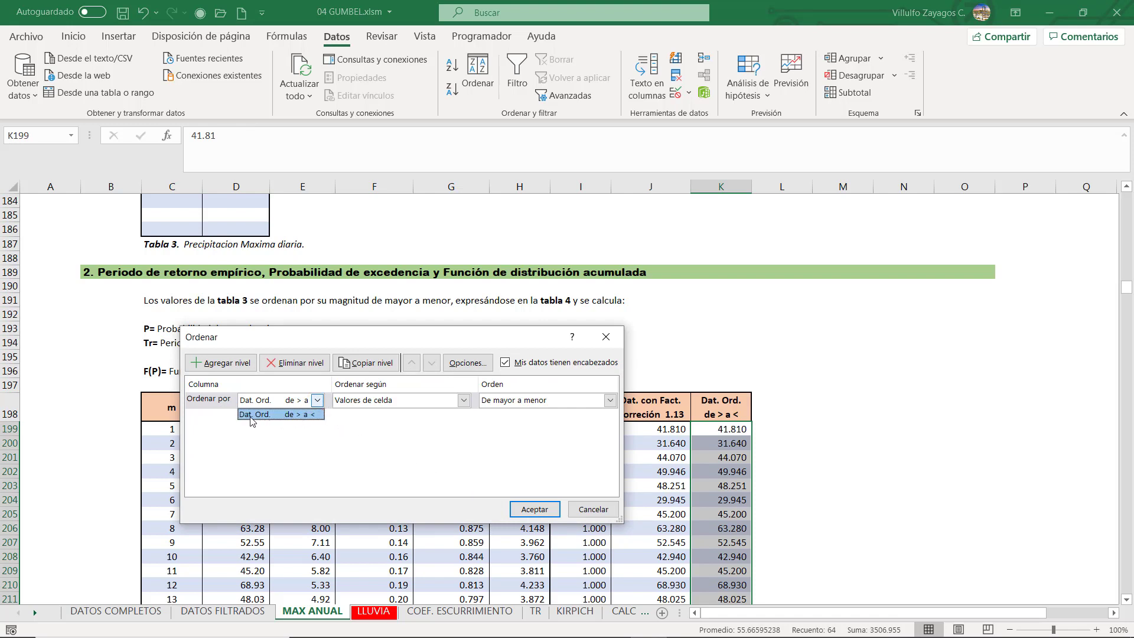
{"action": "left_click", "coordinate": [275, 415]}
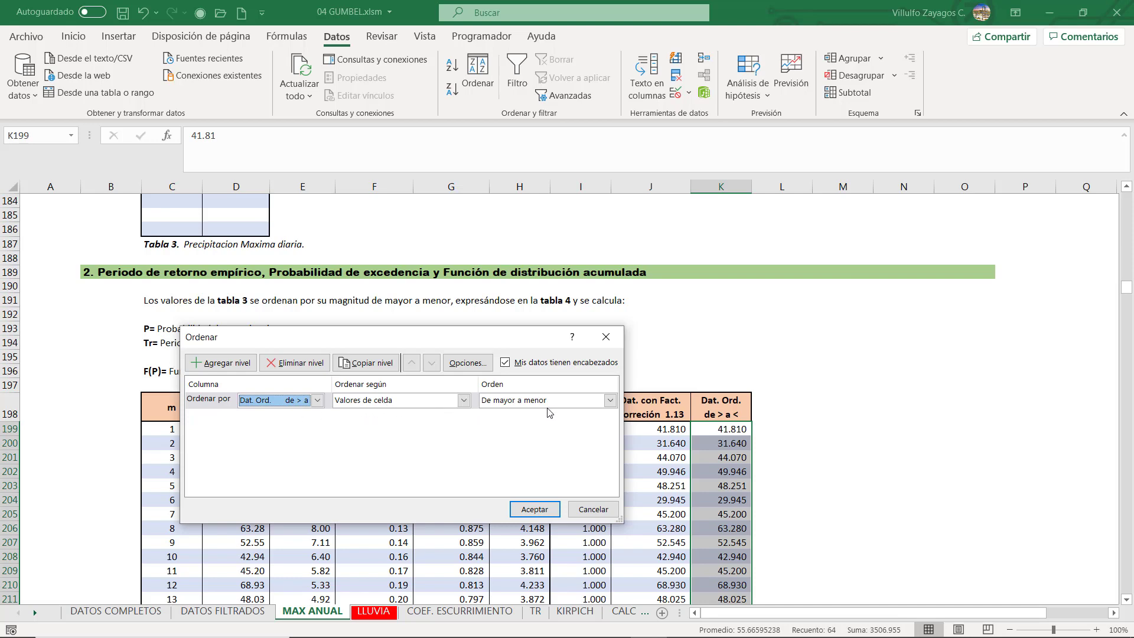
{"action": "left_click", "coordinate": [566, 401]}
{"action": "left_click", "coordinate": [532, 430]}
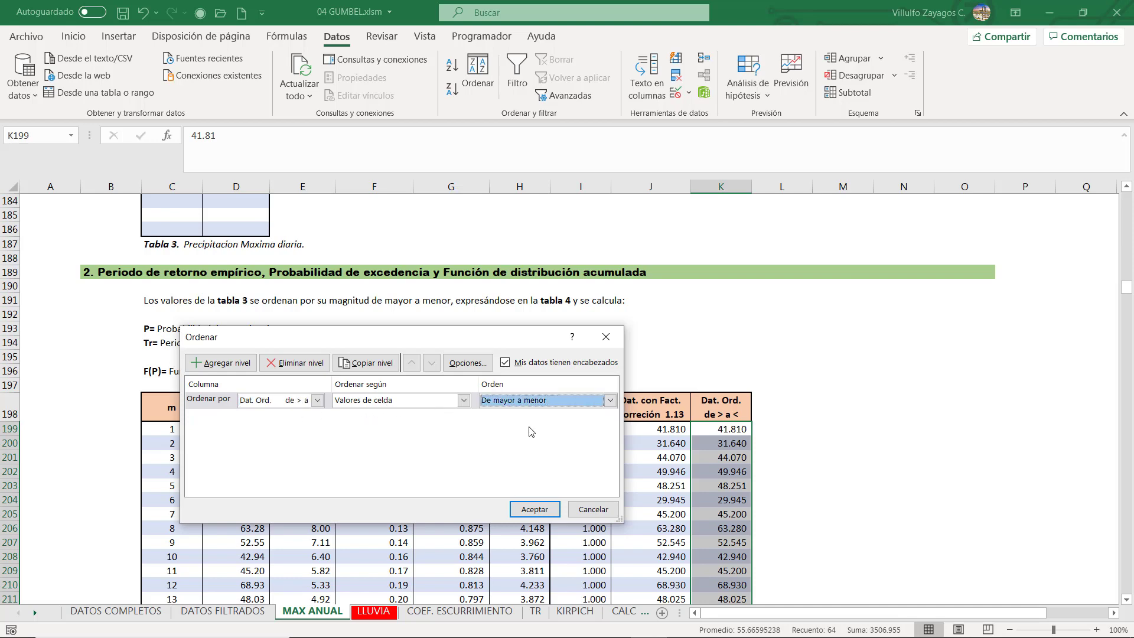
{"action": "left_click", "coordinate": [533, 509]}
Step: Copy the cell format of J199:J262 onto the ordered data column starting at K199
{"action": "left_click", "coordinate": [718, 459]}
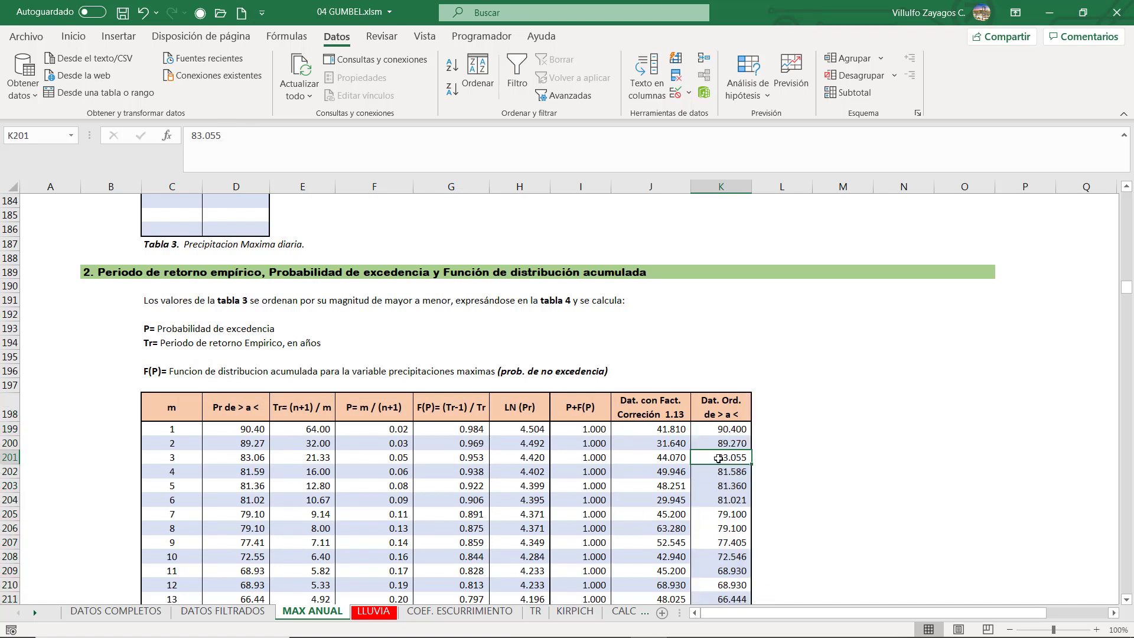
{"action": "left_click_drag", "start_coordinate": [731, 434], "coordinate": [712, 539]}
{"action": "left_click", "coordinate": [725, 583]}
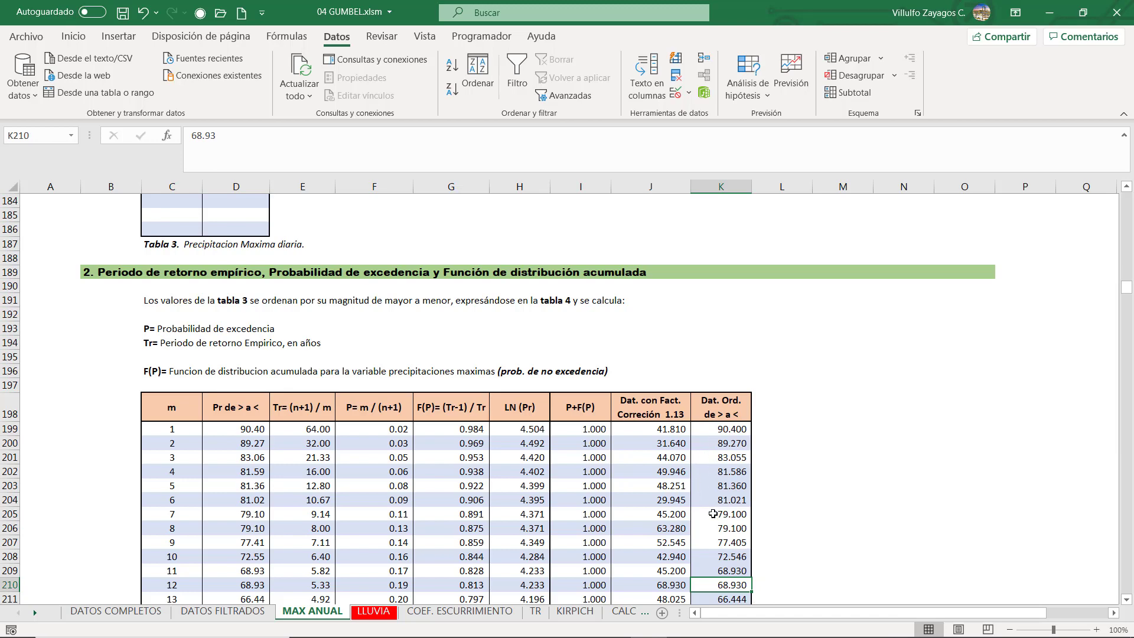
{"action": "left_click", "coordinate": [661, 430]}
{"action": "scroll", "coordinate": [644, 457], "scroll_direction": "down", "scroll_amount": 20}
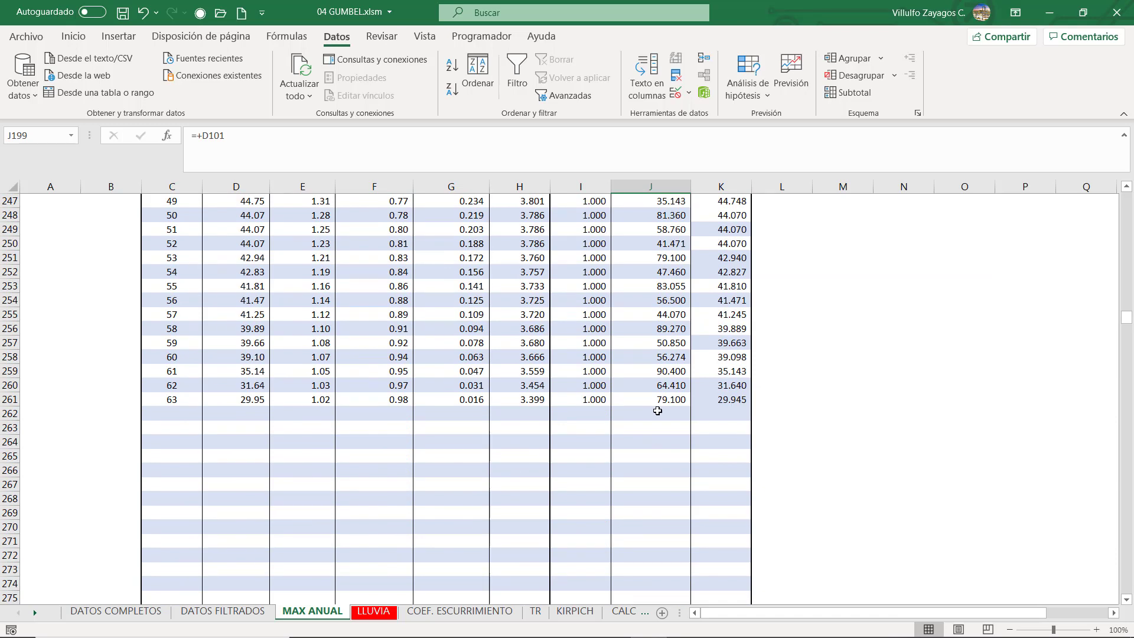
{"action": "left_click", "coordinate": [658, 410], "text": "shift"}
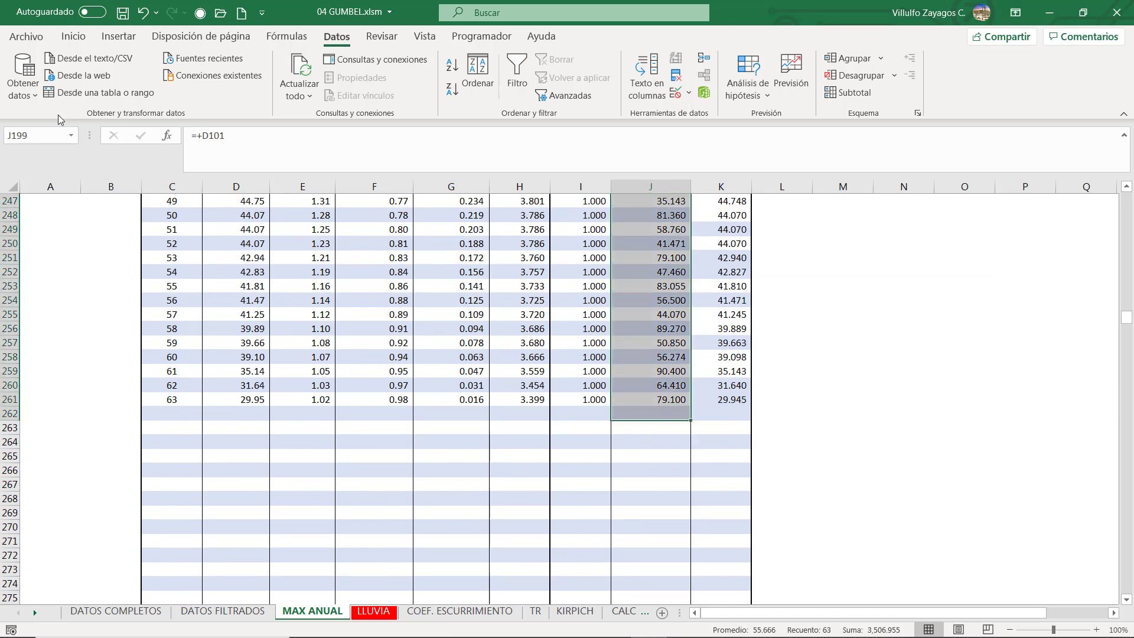
{"action": "left_click", "coordinate": [83, 39]}
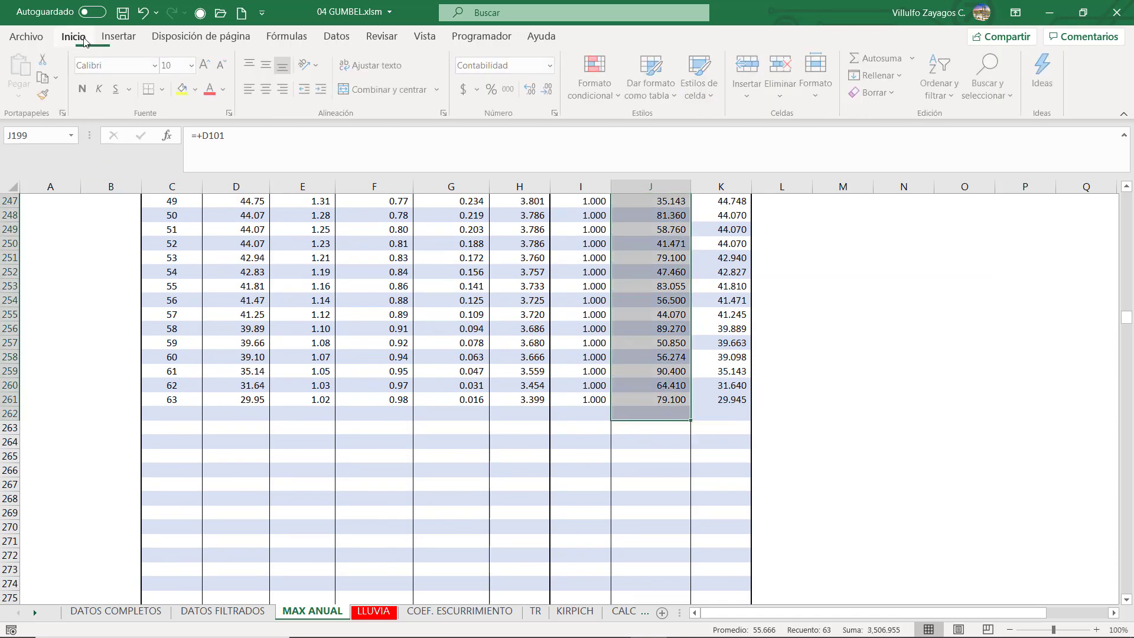
{"action": "left_click", "coordinate": [43, 95]}
{"action": "scroll", "coordinate": [740, 365], "scroll_direction": "up", "scroll_amount": 4}
{"action": "scroll", "coordinate": [740, 365], "scroll_direction": "up", "scroll_amount": 16}
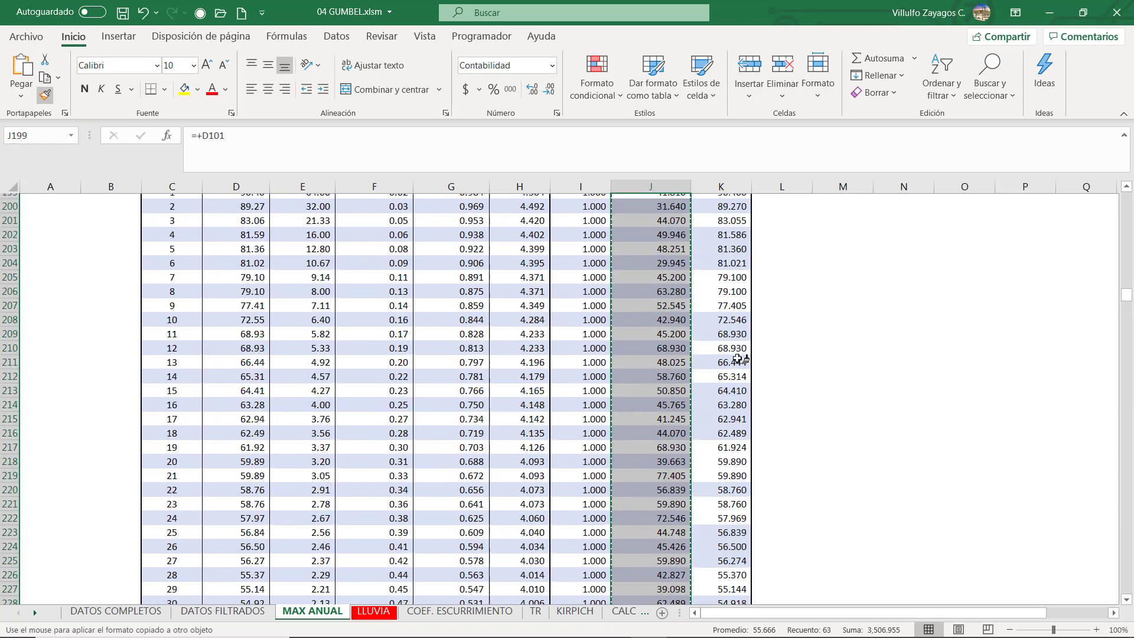
{"action": "left_click", "coordinate": [718, 388]}
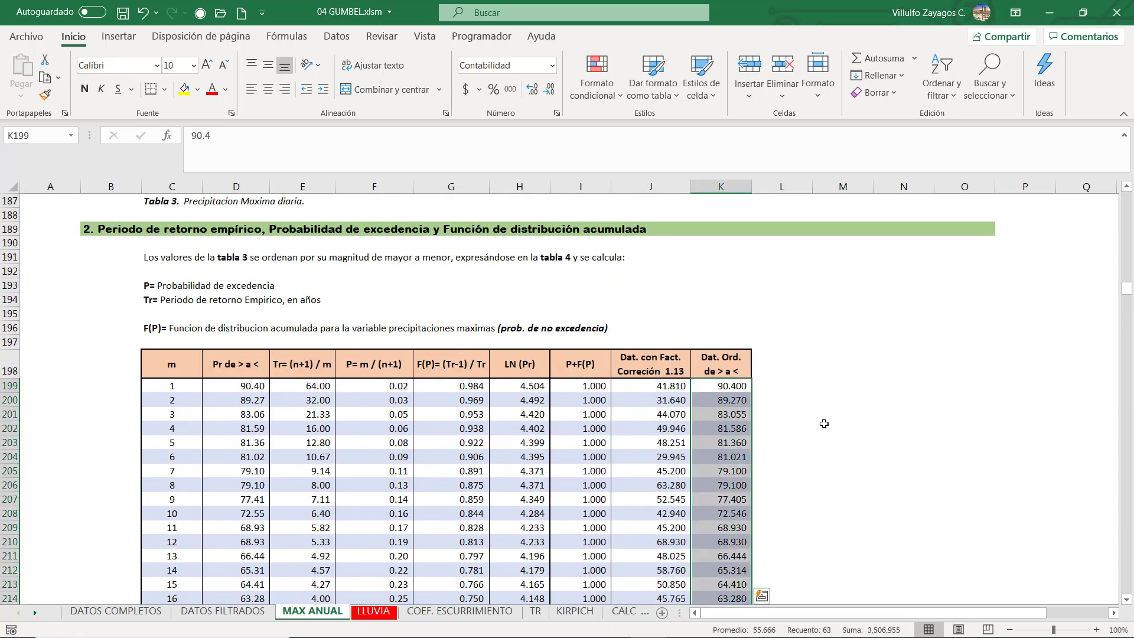
Step: Review table 4 down to its sum row and continue to the exponential distribution section 4.1
{"action": "scroll", "coordinate": [824, 422], "scroll_direction": "down", "scroll_amount": 2}
{"action": "left_click", "coordinate": [715, 472]}
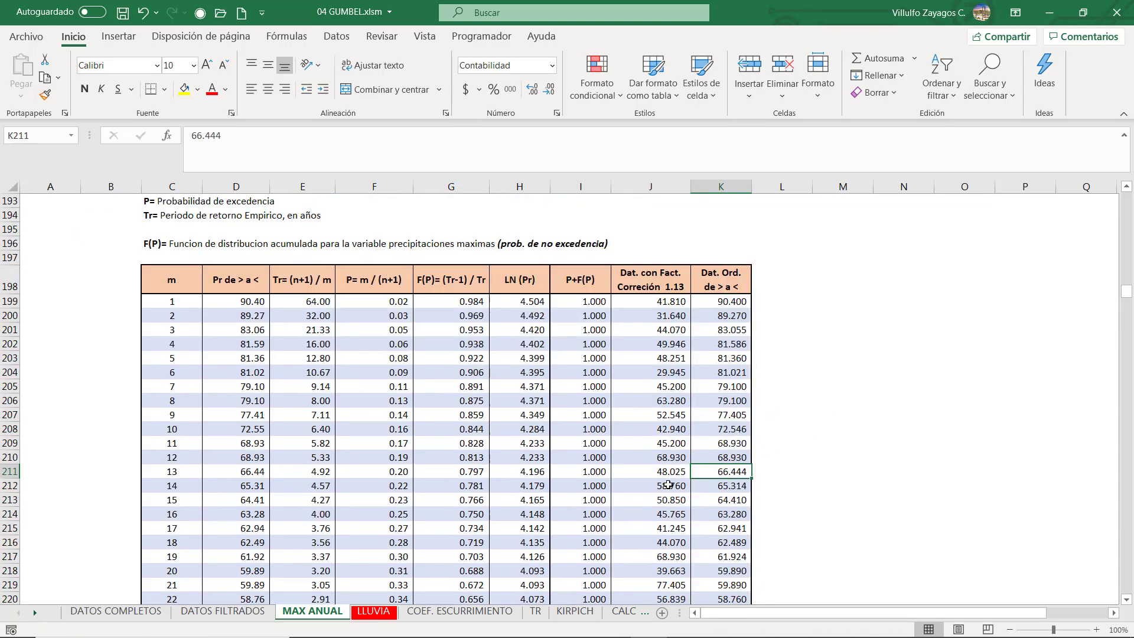
{"action": "scroll", "coordinate": [586, 472], "scroll_direction": "down", "scroll_amount": 6}
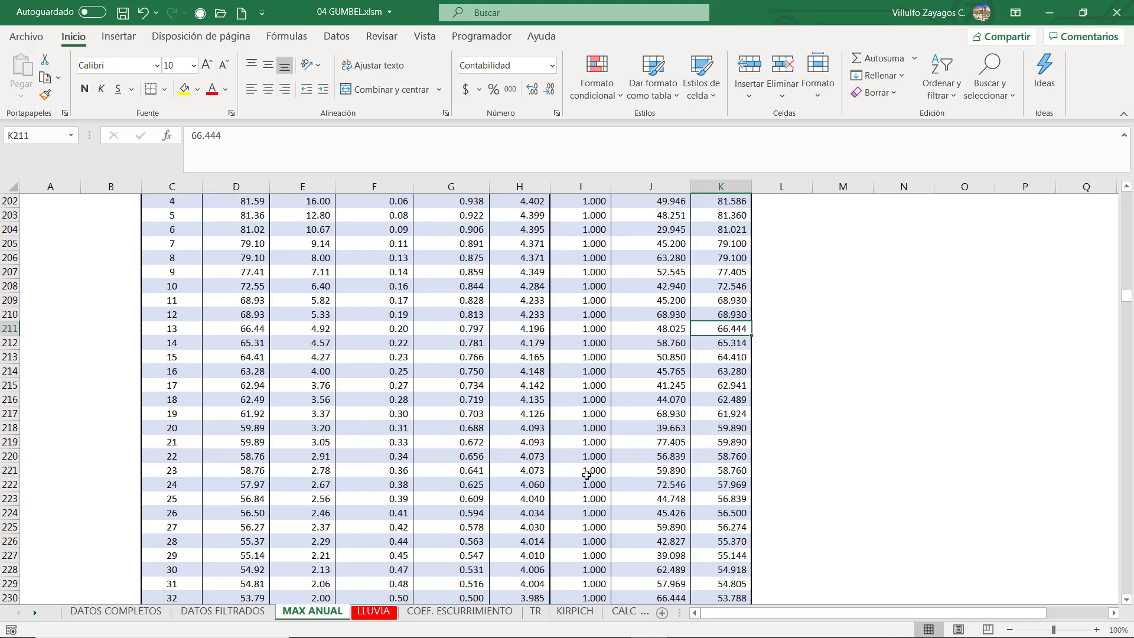
{"action": "scroll", "coordinate": [543, 455], "scroll_direction": "down", "scroll_amount": 12}
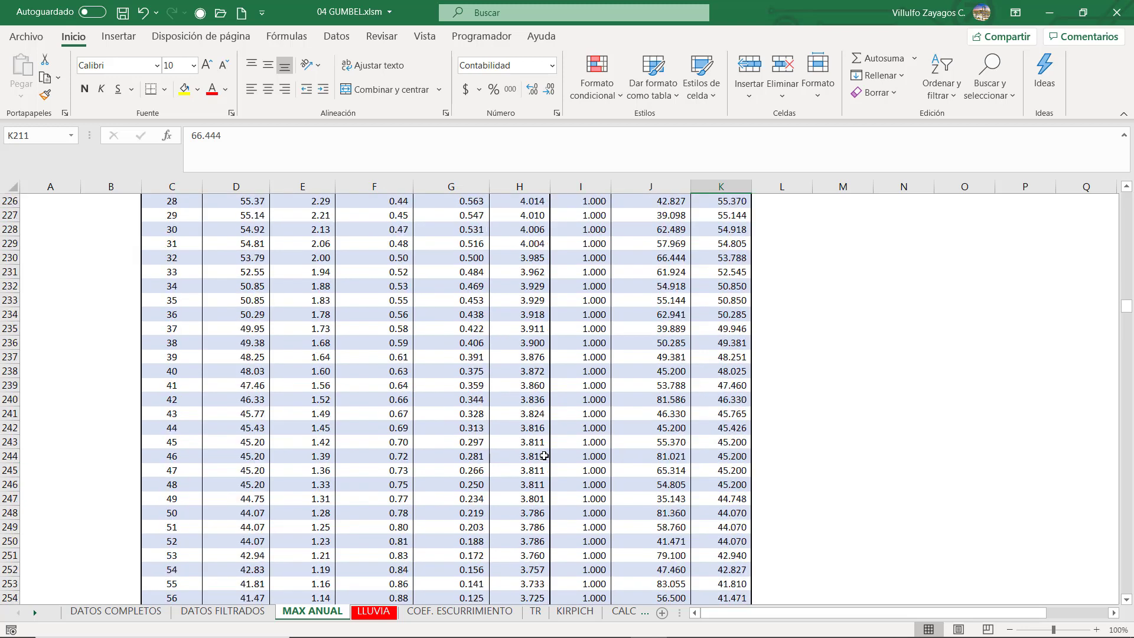
{"action": "scroll", "coordinate": [543, 455], "scroll_direction": "down", "scroll_amount": 3}
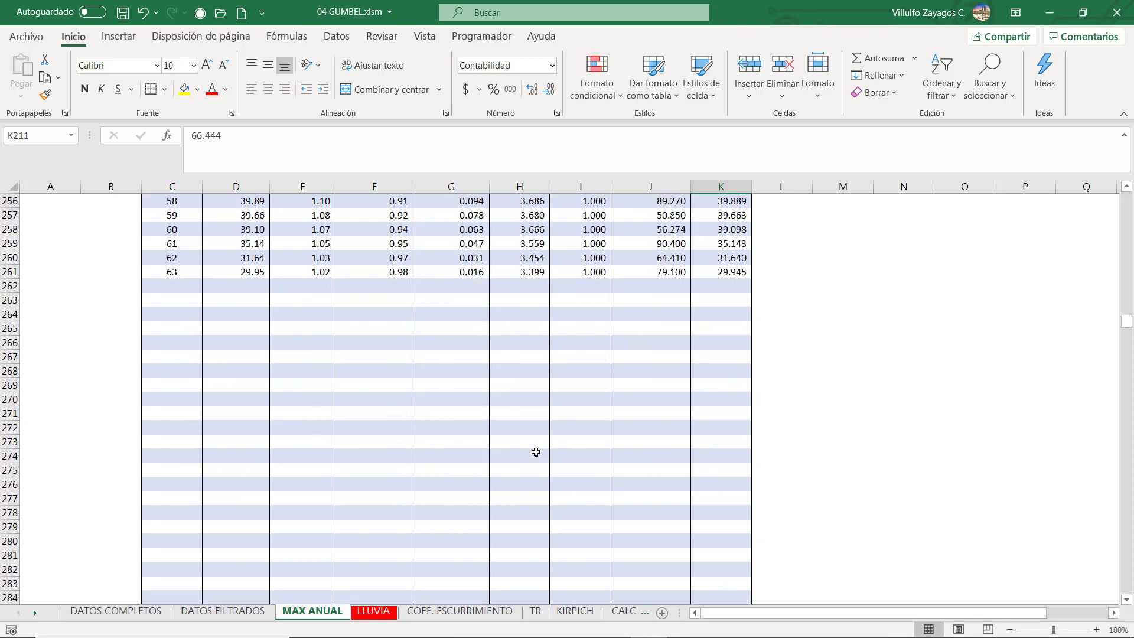
{"action": "scroll", "coordinate": [536, 451], "scroll_direction": "down", "scroll_amount": 2}
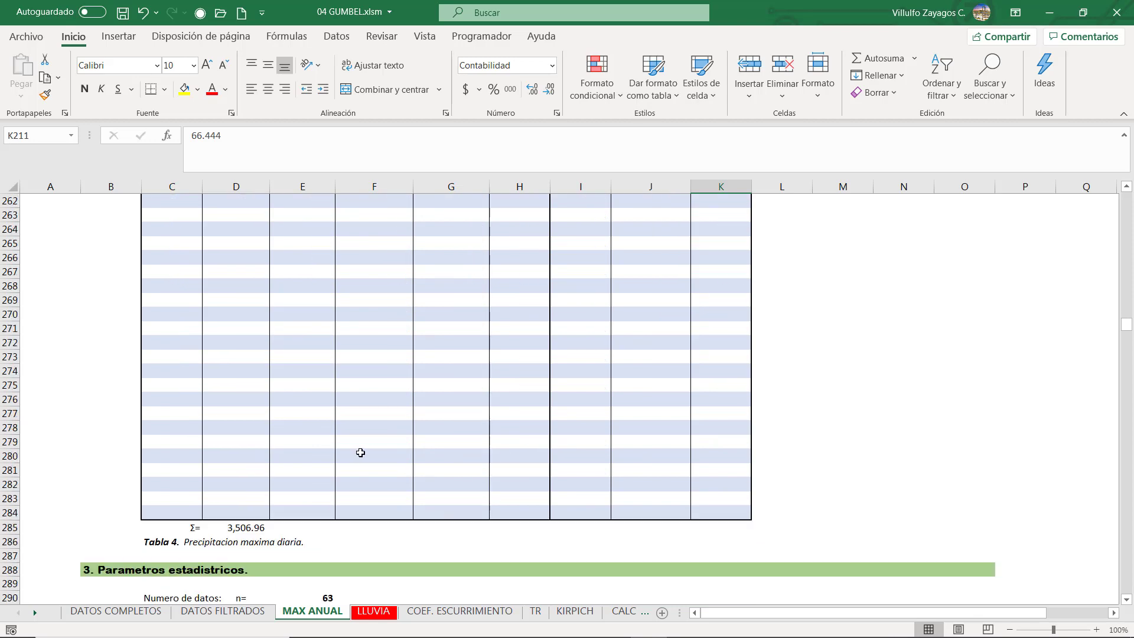
{"action": "left_click", "coordinate": [242, 530]}
{"action": "key", "text": "ctrl+Down"}
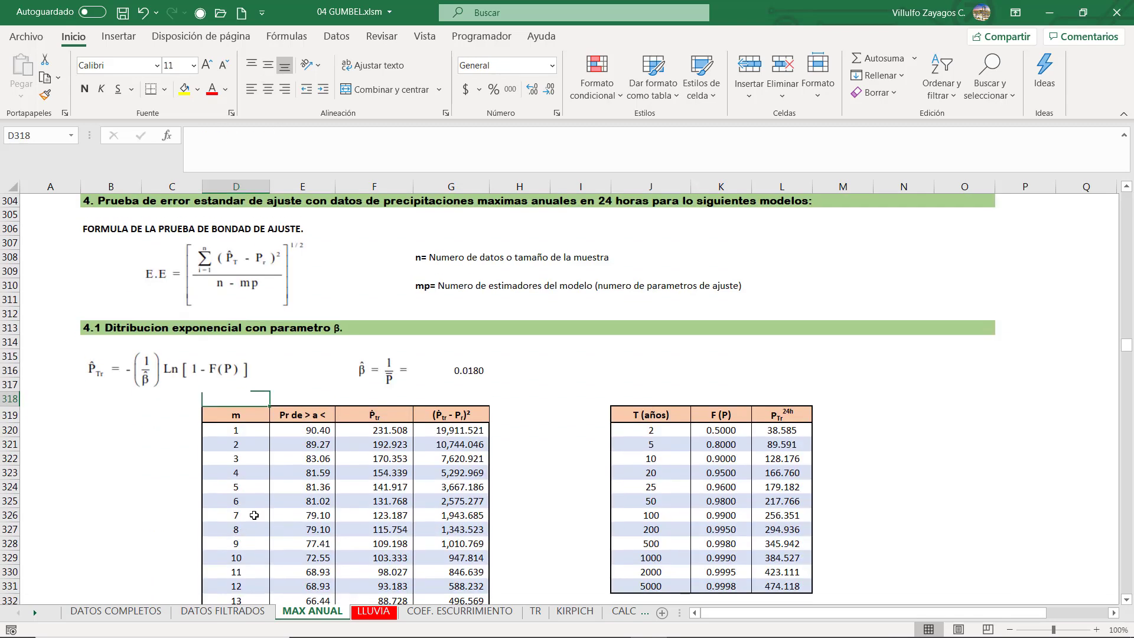
{"action": "left_click", "coordinate": [523, 431]}
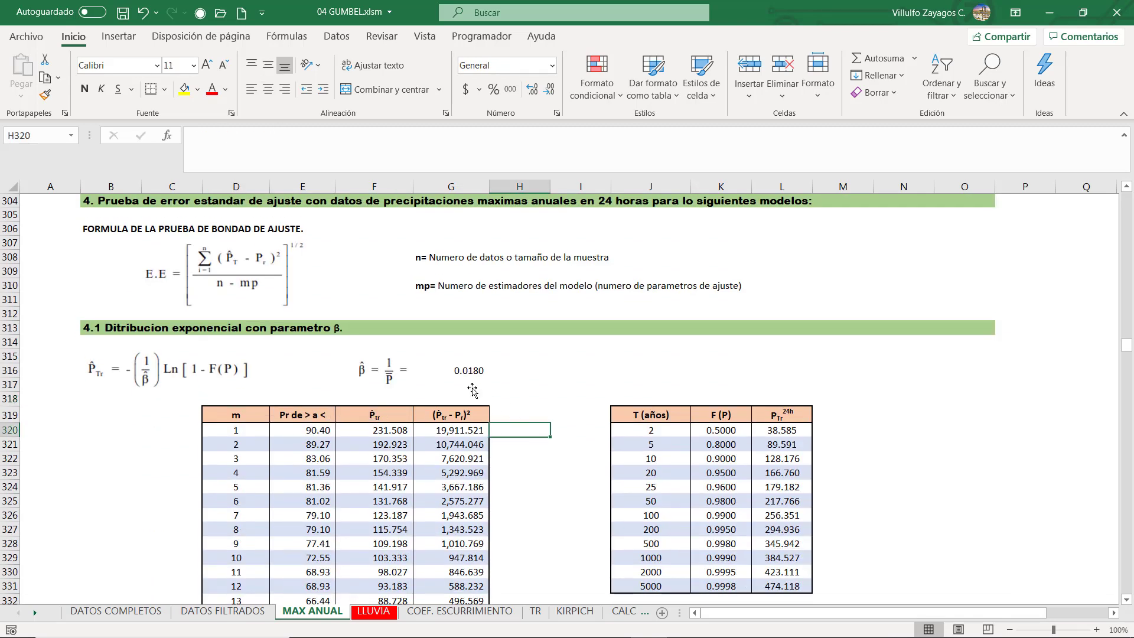
Step: Check the range summed by the formula in D285 and the SI formula in D199 that reads the ordered data
{"action": "scroll", "coordinate": [507, 382], "scroll_direction": "up", "scroll_amount": 10}
{"action": "scroll", "coordinate": [507, 382], "scroll_direction": "up", "scroll_amount": 5}
{"action": "double_click", "coordinate": [229, 569]}
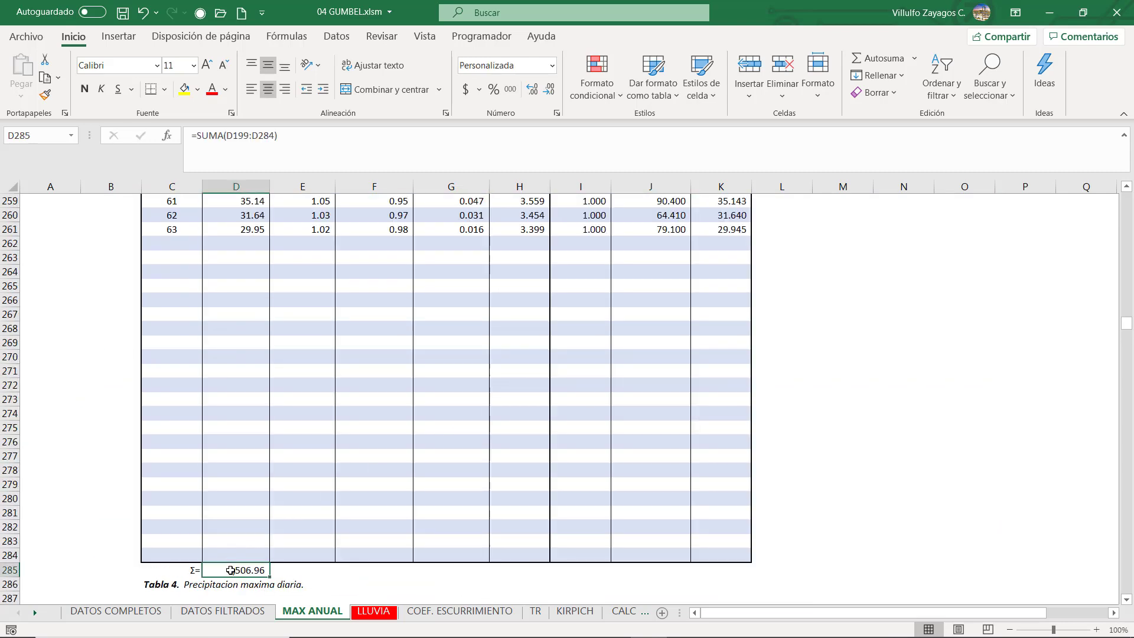
{"action": "scroll", "coordinate": [234, 516], "scroll_direction": "up", "scroll_amount": 19}
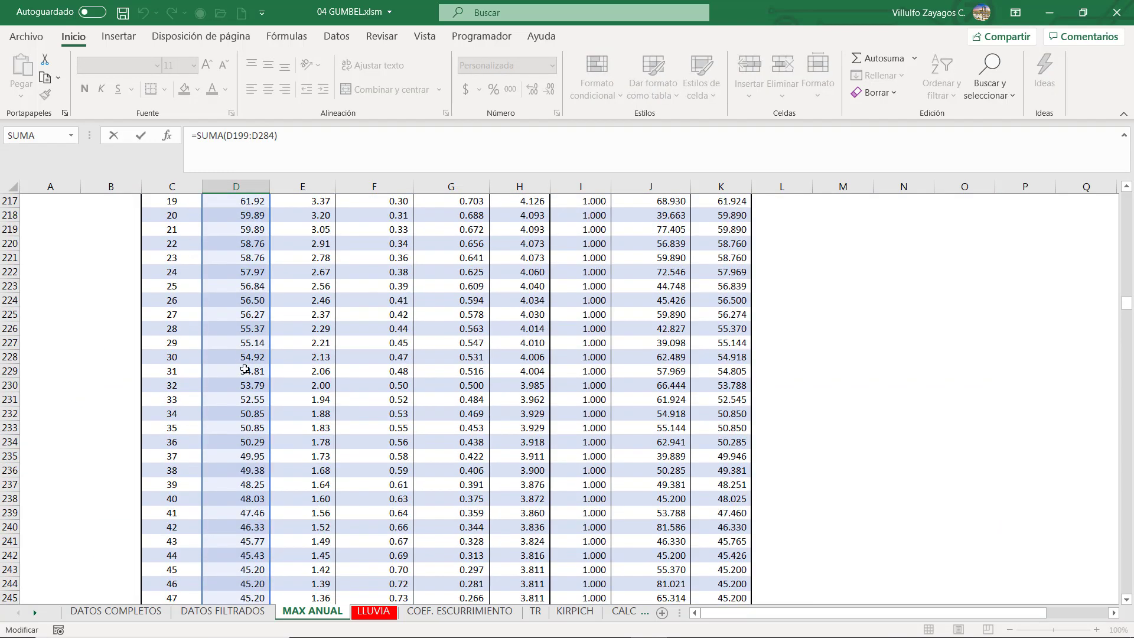
{"action": "scroll", "coordinate": [245, 369], "scroll_direction": "up", "scroll_amount": 4}
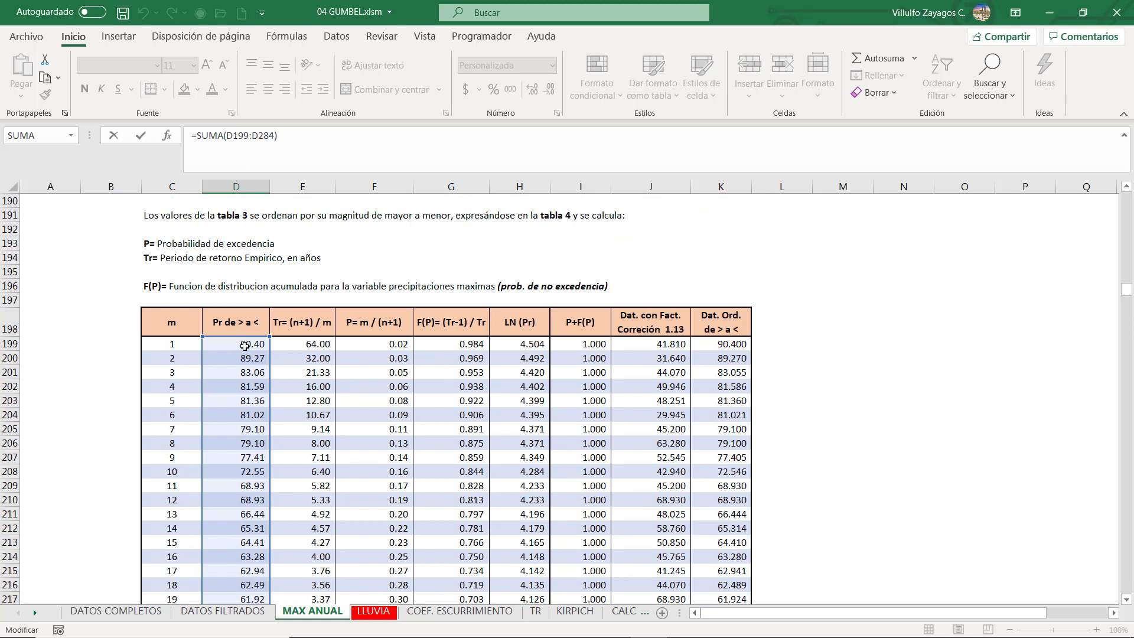
{"action": "left_click", "coordinate": [246, 345]}
{"action": "double_click", "coordinate": [243, 345]}
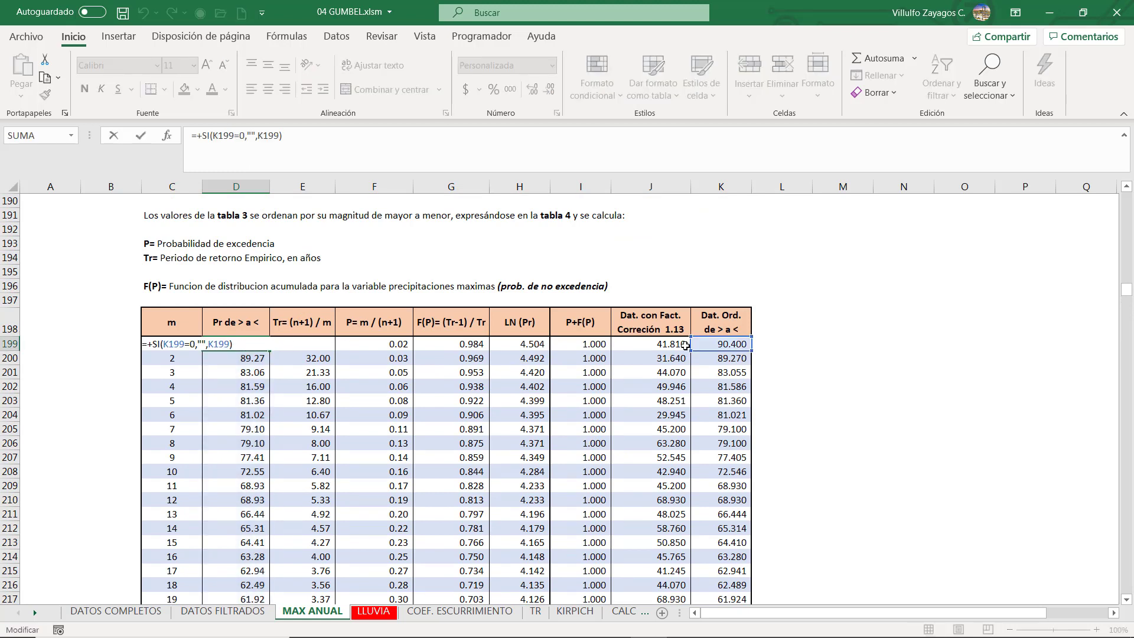
Step: Compare the first values of the Pr de > a < column with those of the Dat. Ord. column in table 4
{"action": "key", "text": "Escape"}
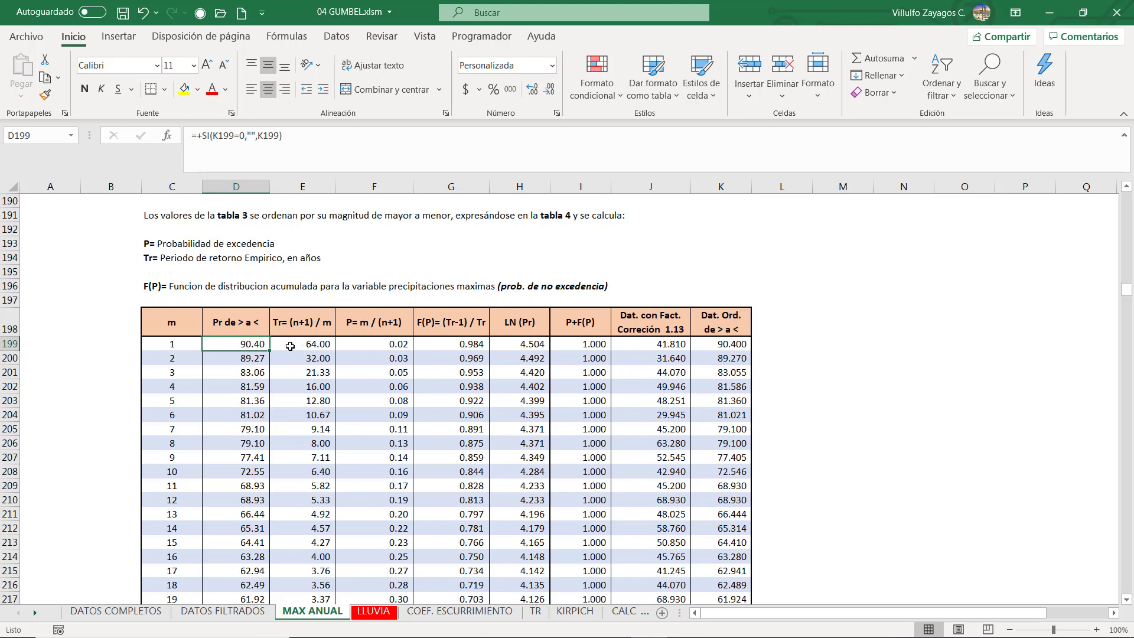
{"action": "left_click_drag", "start_coordinate": [257, 346], "coordinate": [254, 439]}
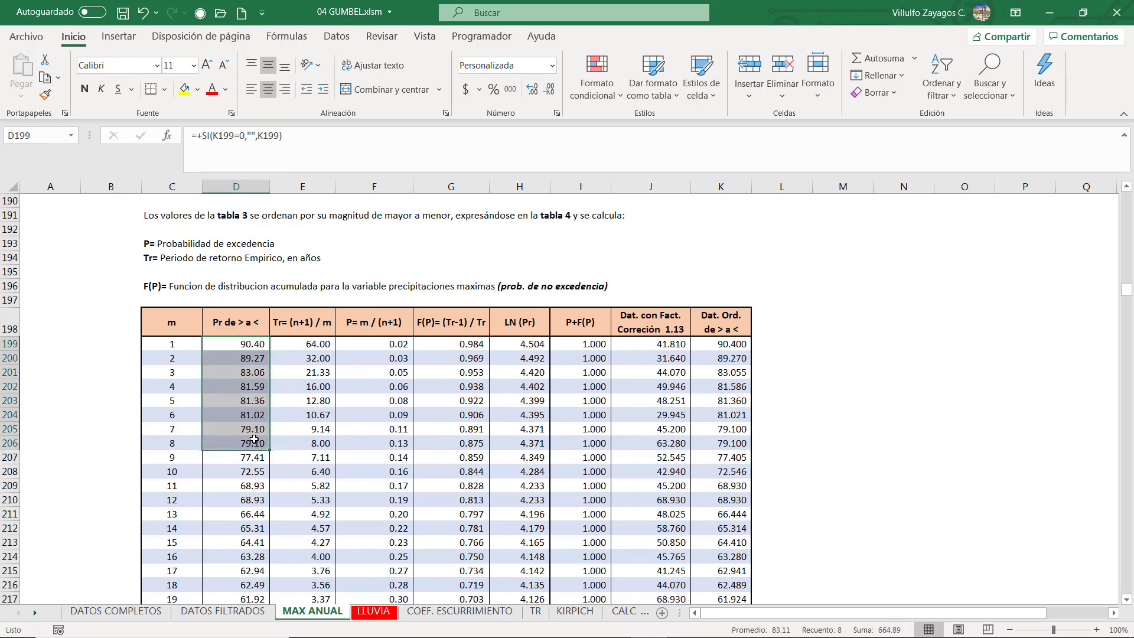
{"action": "left_click_drag", "start_coordinate": [718, 353], "coordinate": [722, 443]}
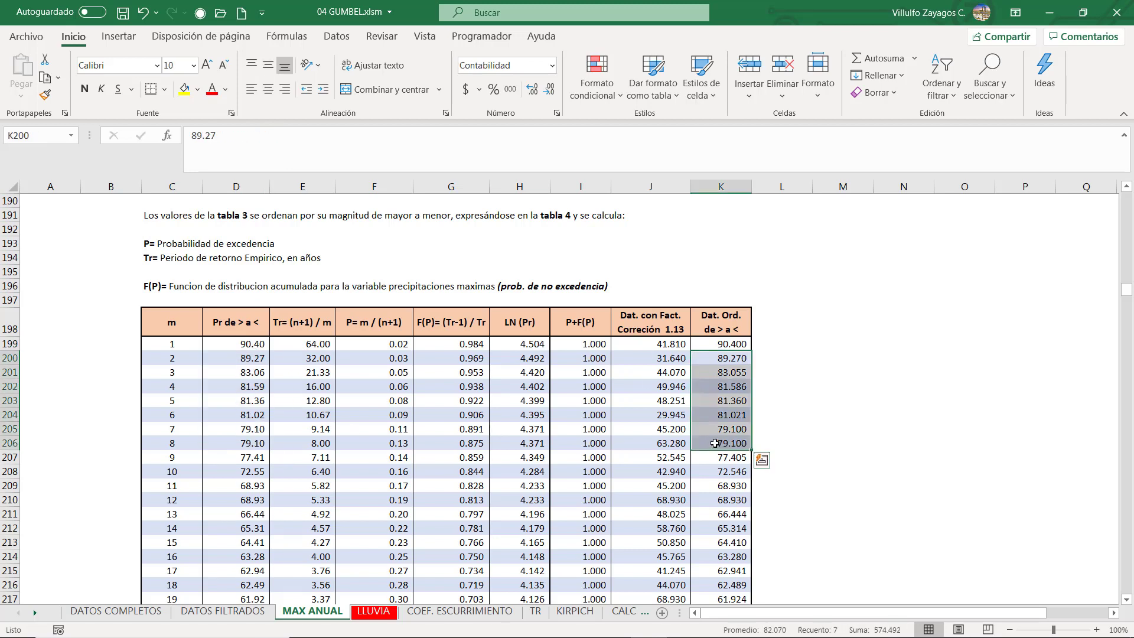
Step: Replace the SI formula in D199 with a direct reference to the ordered data, =K199
{"action": "left_click", "coordinate": [233, 348]}
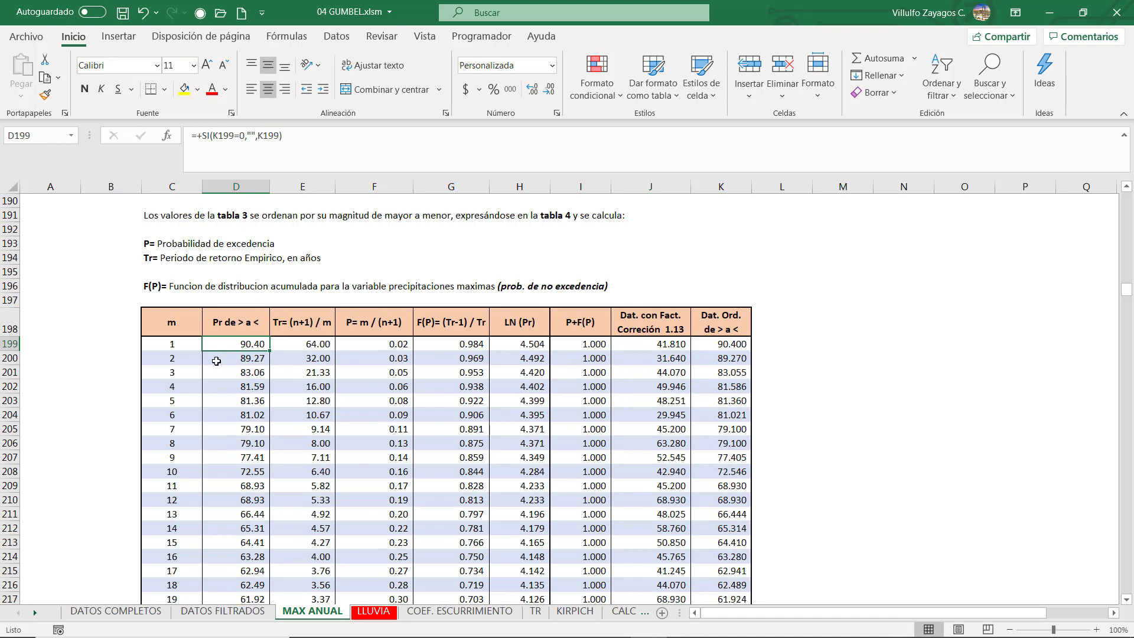
{"action": "type", "text": "="}
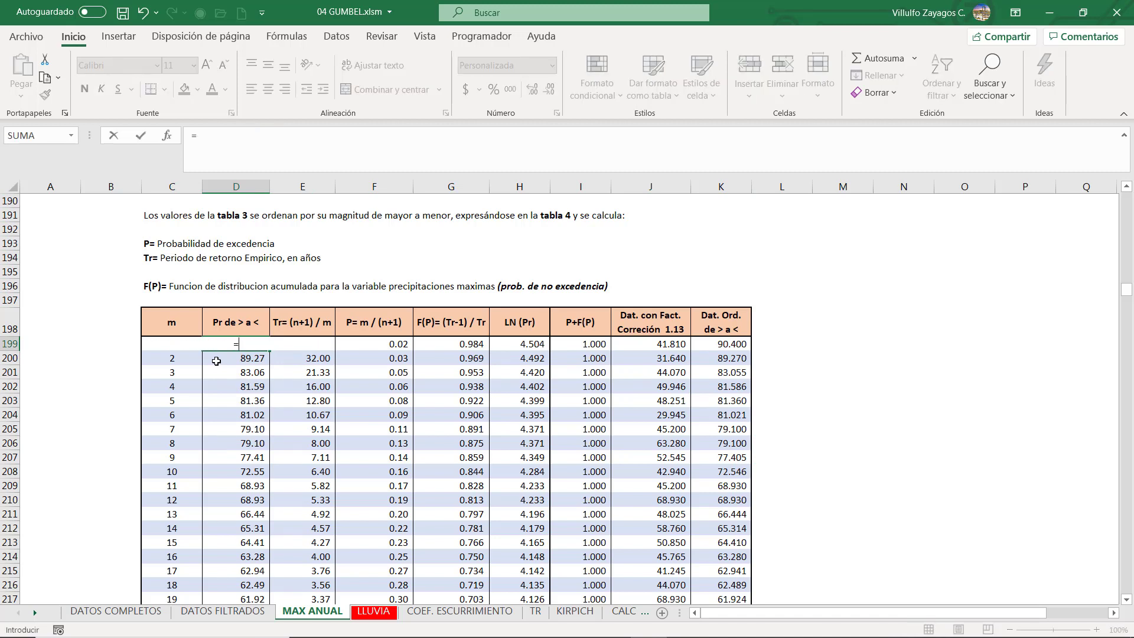
{"action": "left_click", "coordinate": [732, 347]}
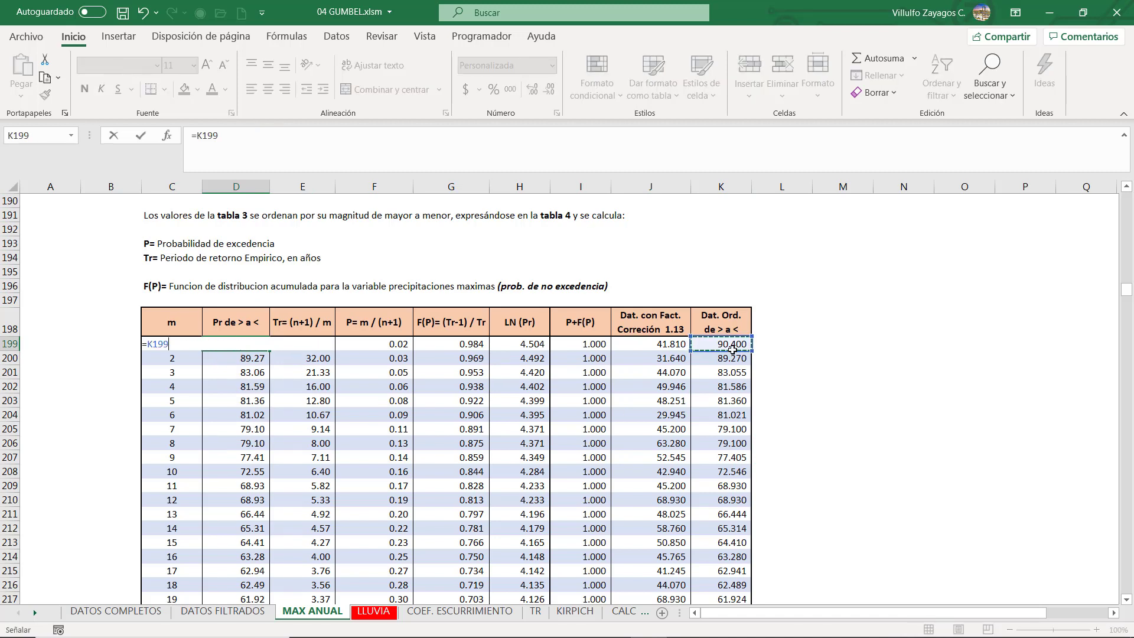
{"action": "key", "text": "Return"}
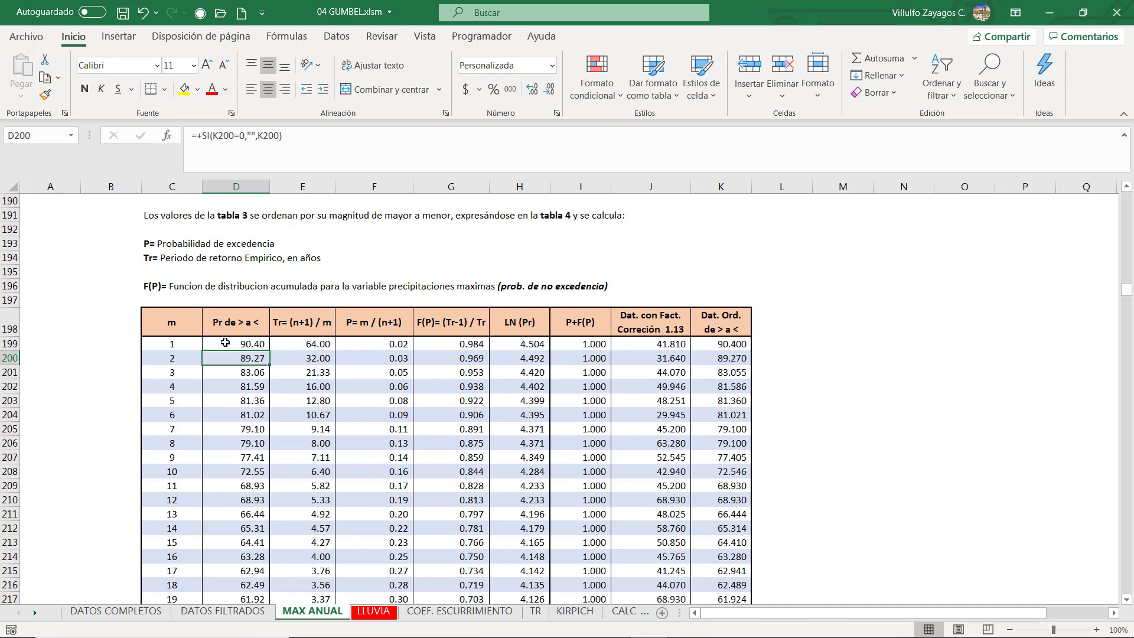
Step: Clear the first ordered value in K199 to test the dependent cells of the row, and undo the deletion
{"action": "left_click", "coordinate": [694, 346]}
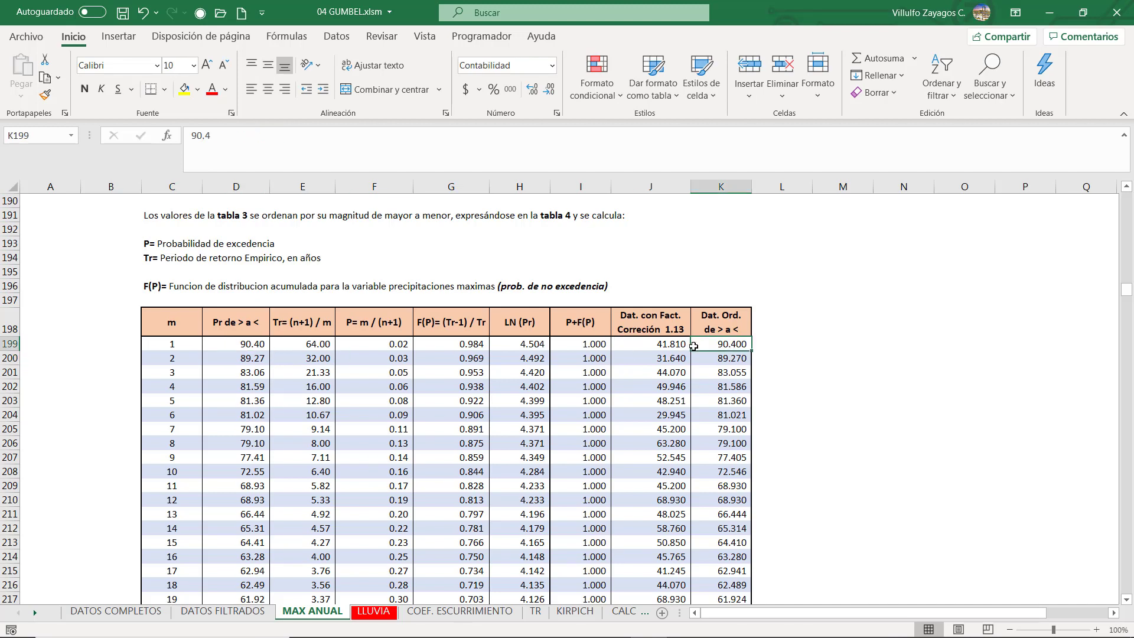
{"action": "key", "text": "Delete"}
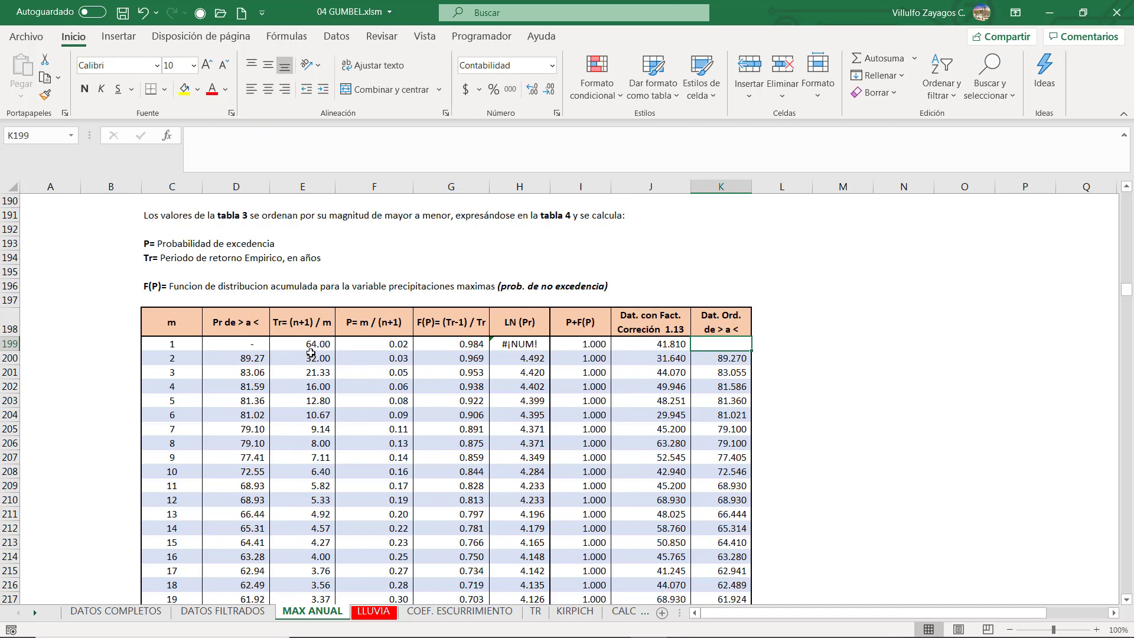
{"action": "key", "text": "ctrl+z"}
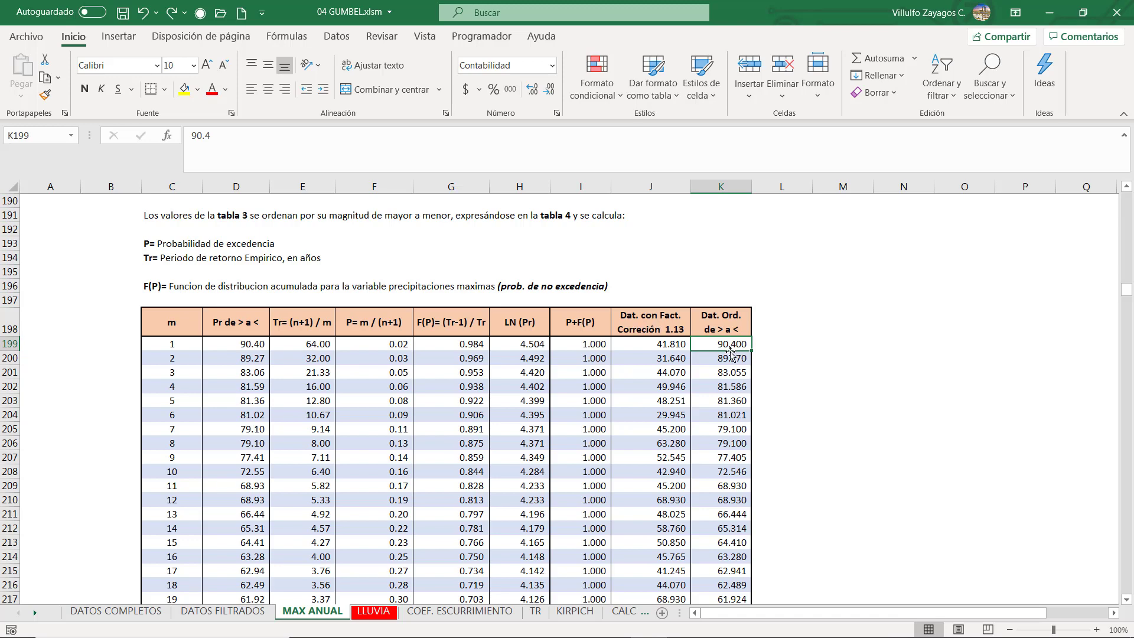
{"action": "left_click", "coordinate": [492, 385]}
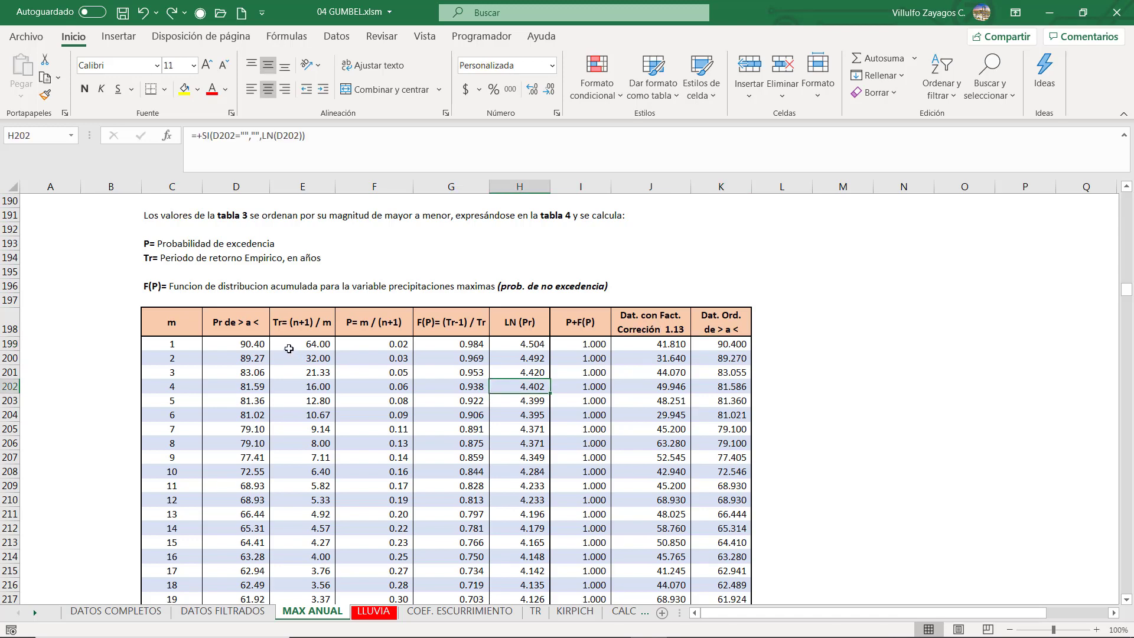
Step: Examine the return period formula in E199 and the range of m values that its MAX function covers, leaving the formula as is
{"action": "scroll", "coordinate": [288, 348], "scroll_direction": "up", "scroll_amount": 2}
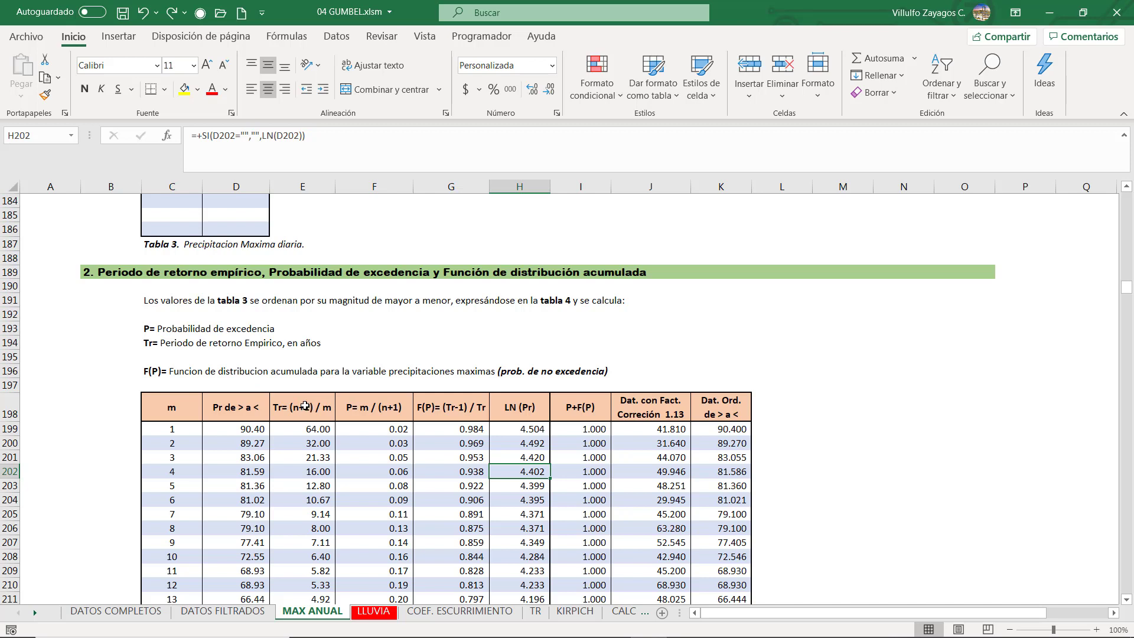
{"action": "left_click", "coordinate": [311, 431]}
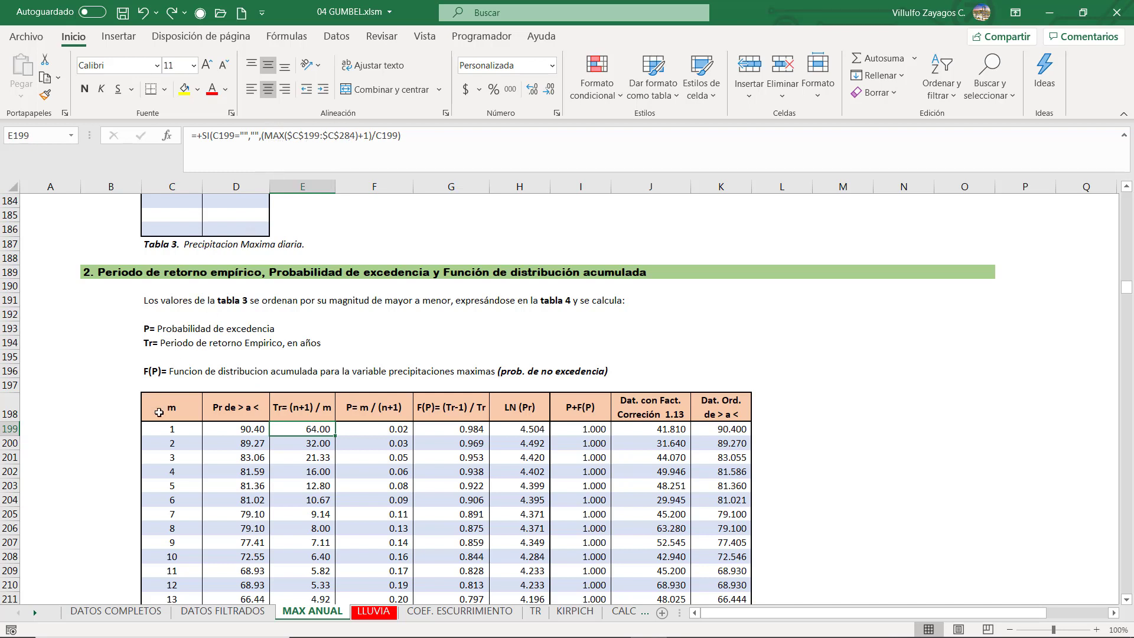
{"action": "left_click", "coordinate": [294, 141]}
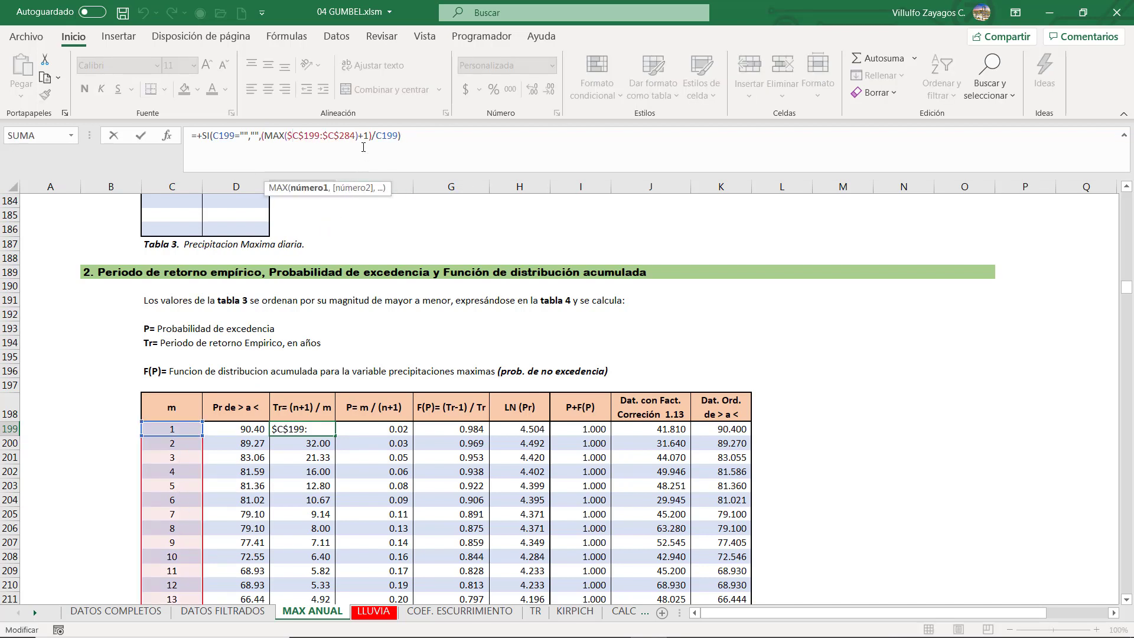
{"action": "scroll", "coordinate": [165, 447], "scroll_direction": "down", "scroll_amount": 20}
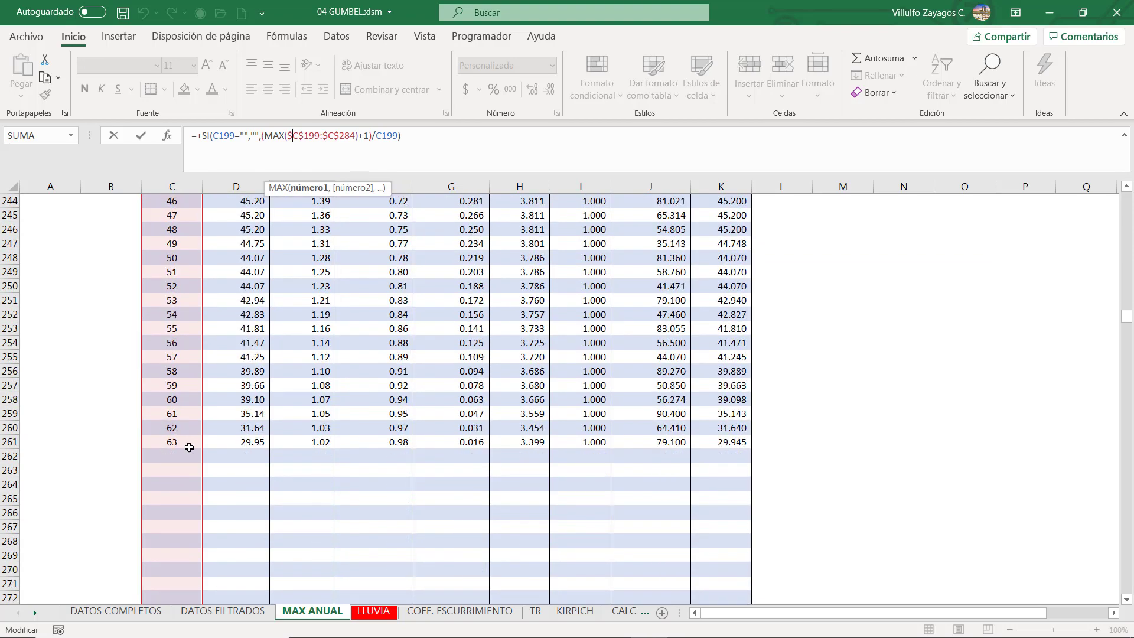
{"action": "scroll", "coordinate": [182, 402], "scroll_direction": "up", "scroll_amount": 5}
{"action": "scroll", "coordinate": [181, 402], "scroll_direction": "up", "scroll_amount": 13}
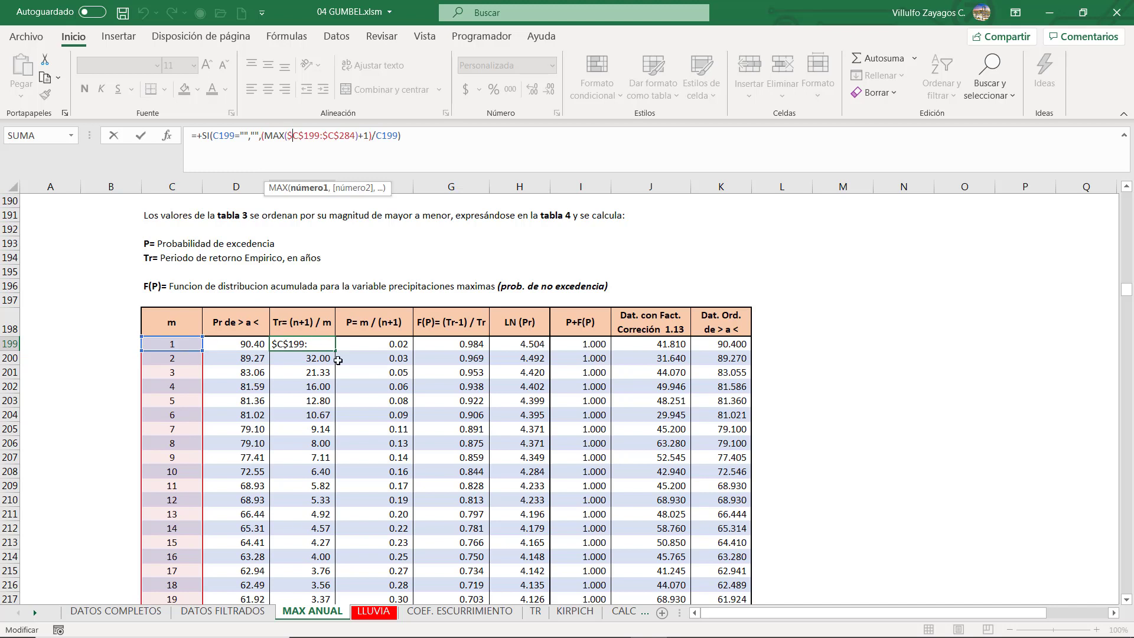
{"action": "key", "text": "Escape"}
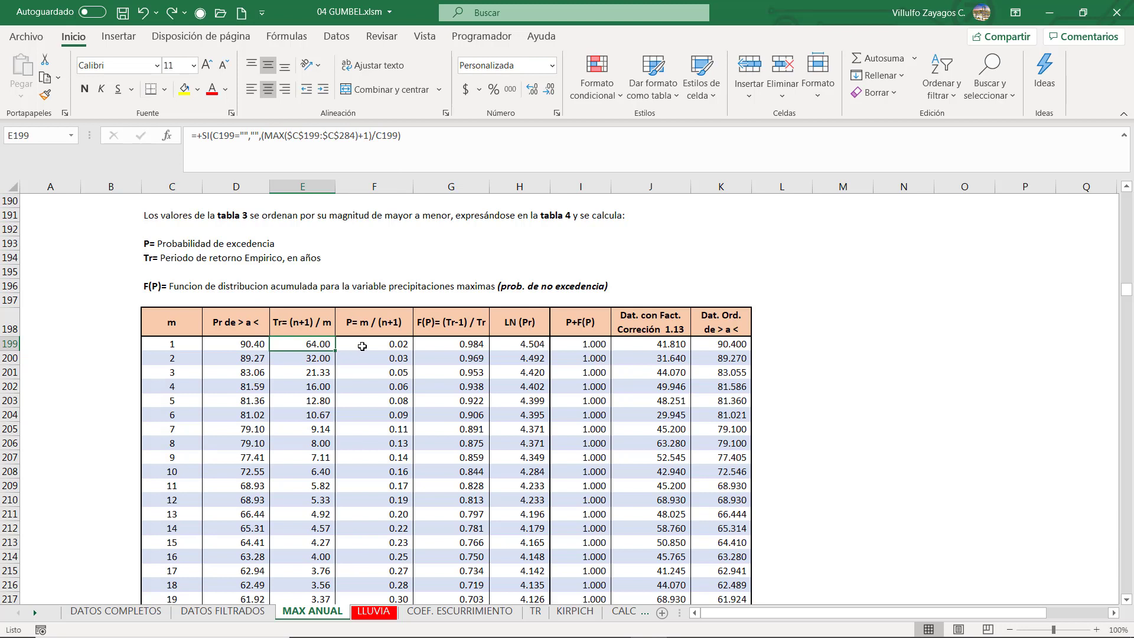
Step: Check the exceedance probability formula P = m / (n+1) in F199, F200 and F202 against the m values in column C
{"action": "left_click", "coordinate": [362, 346]}
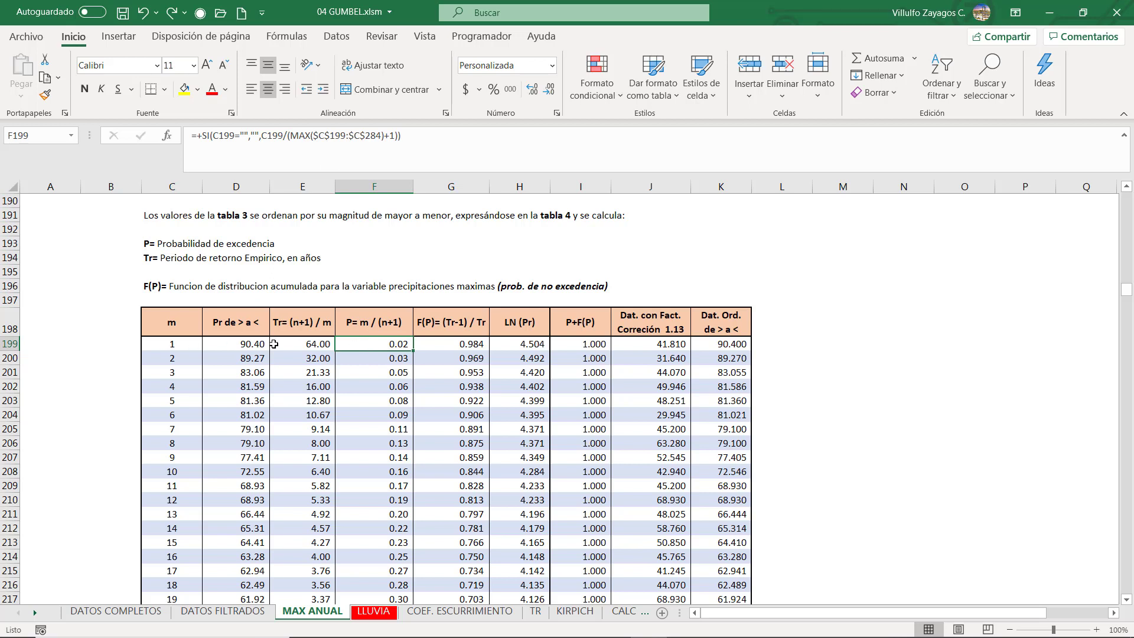
{"action": "left_click", "coordinate": [385, 357]}
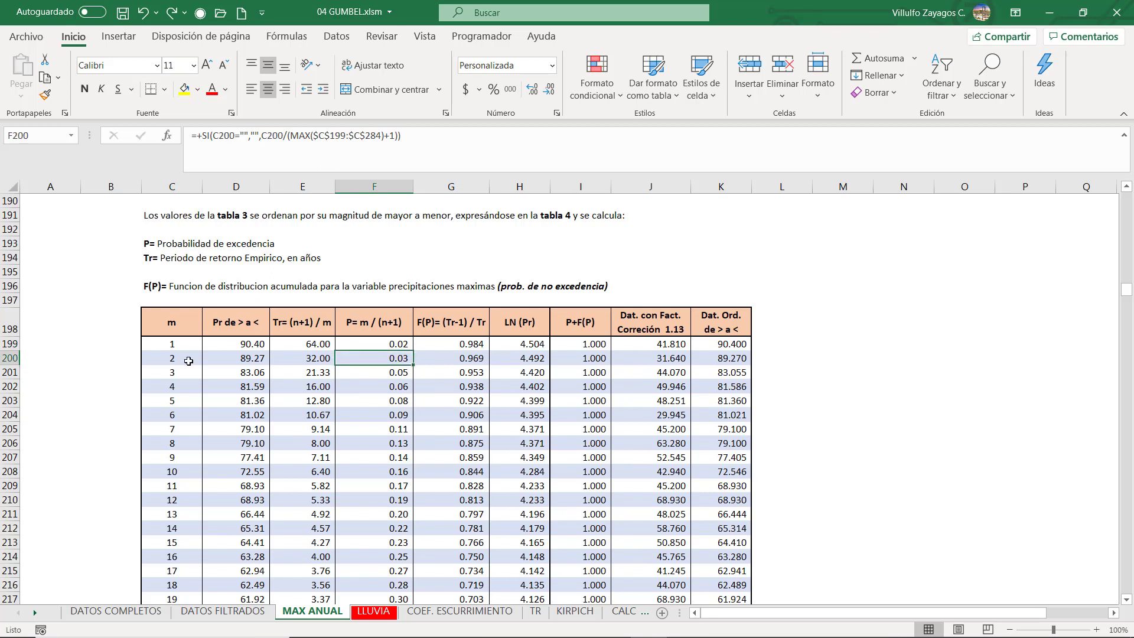
{"action": "left_click", "coordinate": [177, 360]}
{"action": "left_click", "coordinate": [388, 386]}
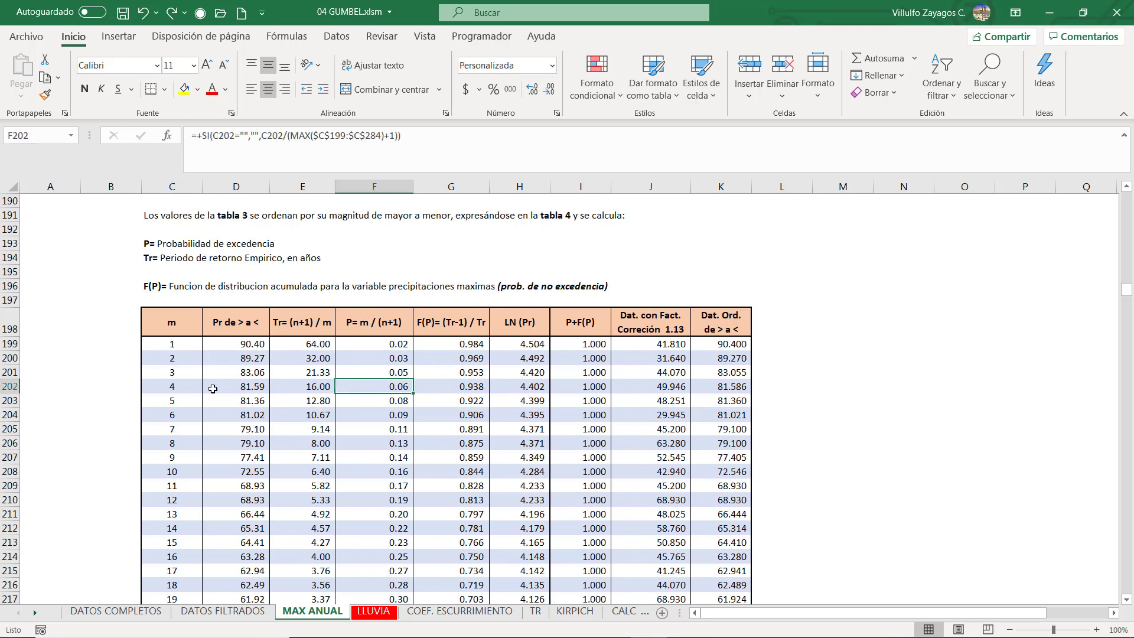
{"action": "left_click", "coordinate": [187, 385]}
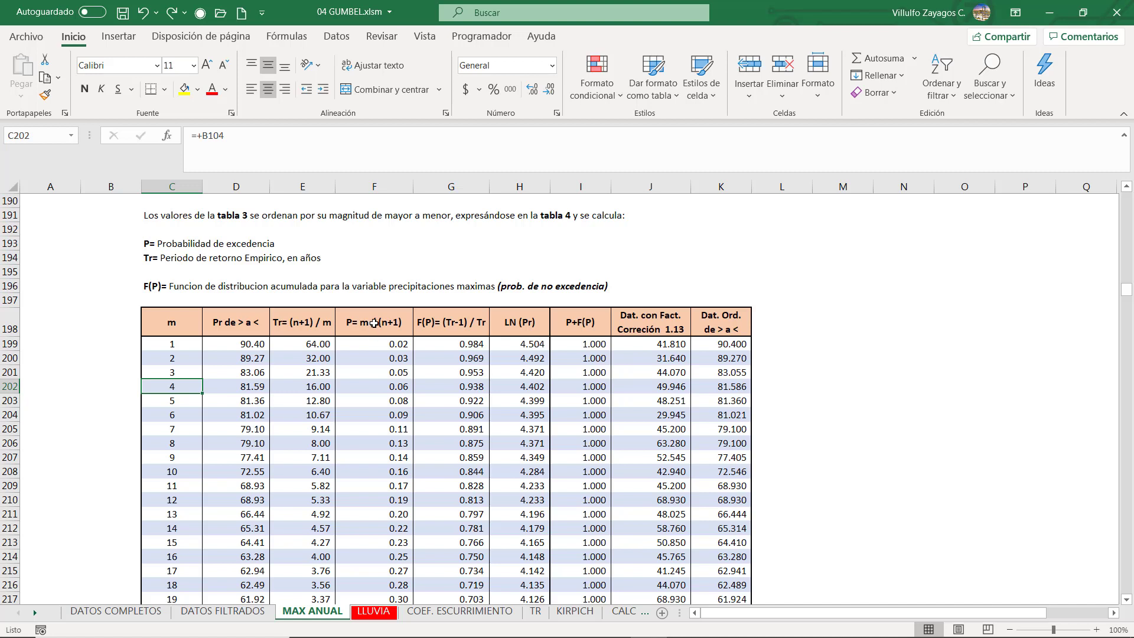
{"action": "left_click", "coordinate": [396, 343]}
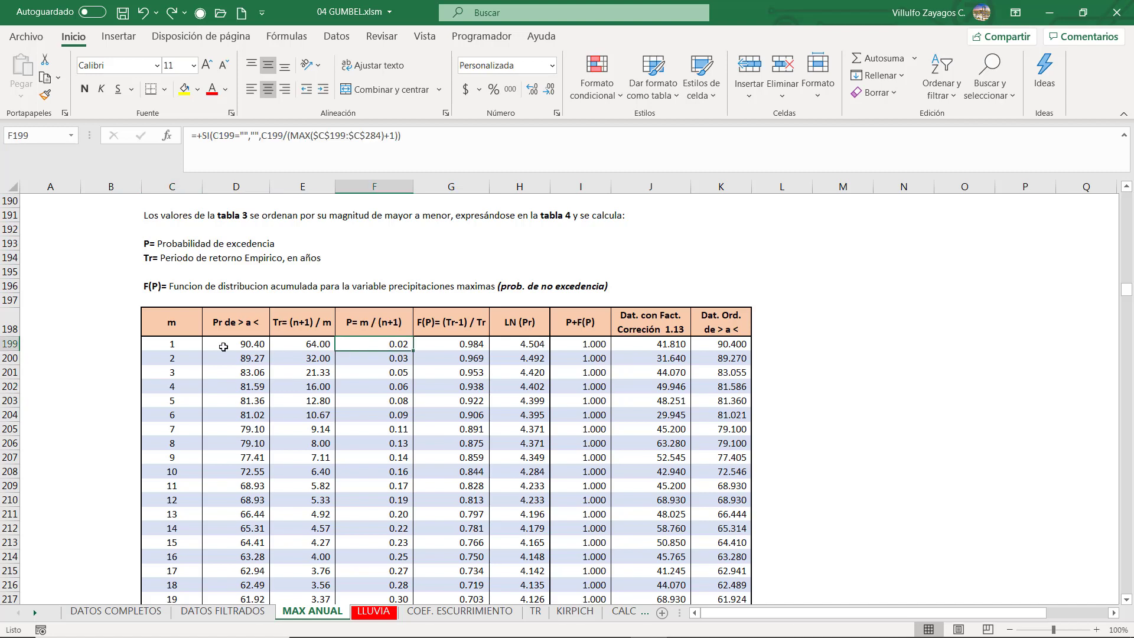
{"action": "left_click_drag", "start_coordinate": [177, 344], "coordinate": [383, 359]}
{"action": "left_click", "coordinate": [376, 359]}
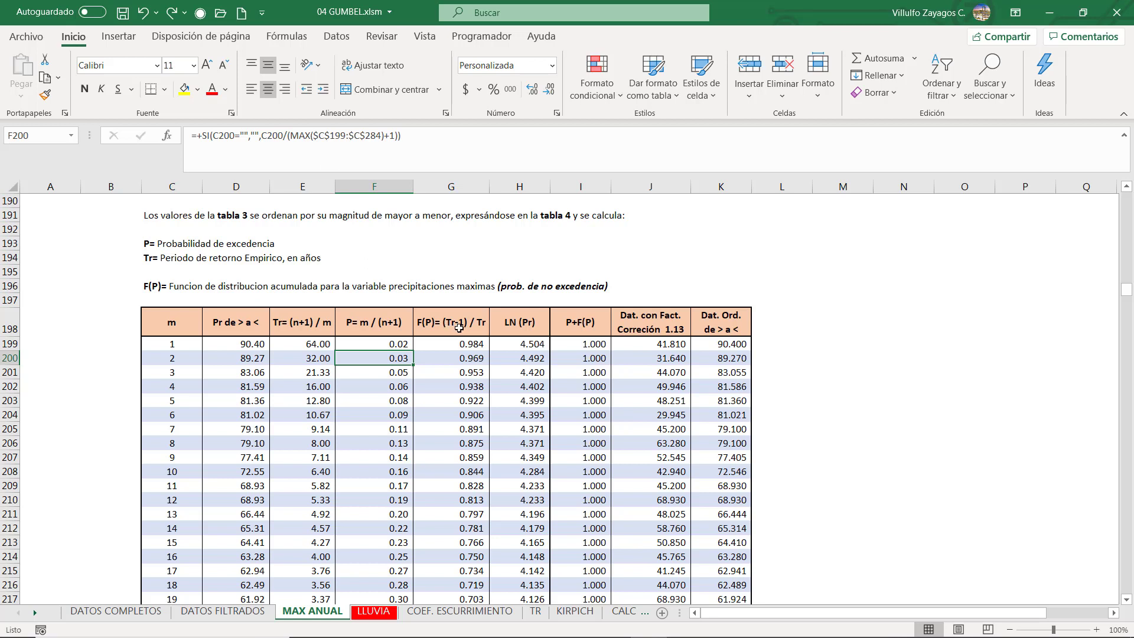
Step: Check the F(P) formula in G199 and the LN (Pr) formulas in H199 and H202 against their source cells
{"action": "left_click", "coordinate": [468, 345]}
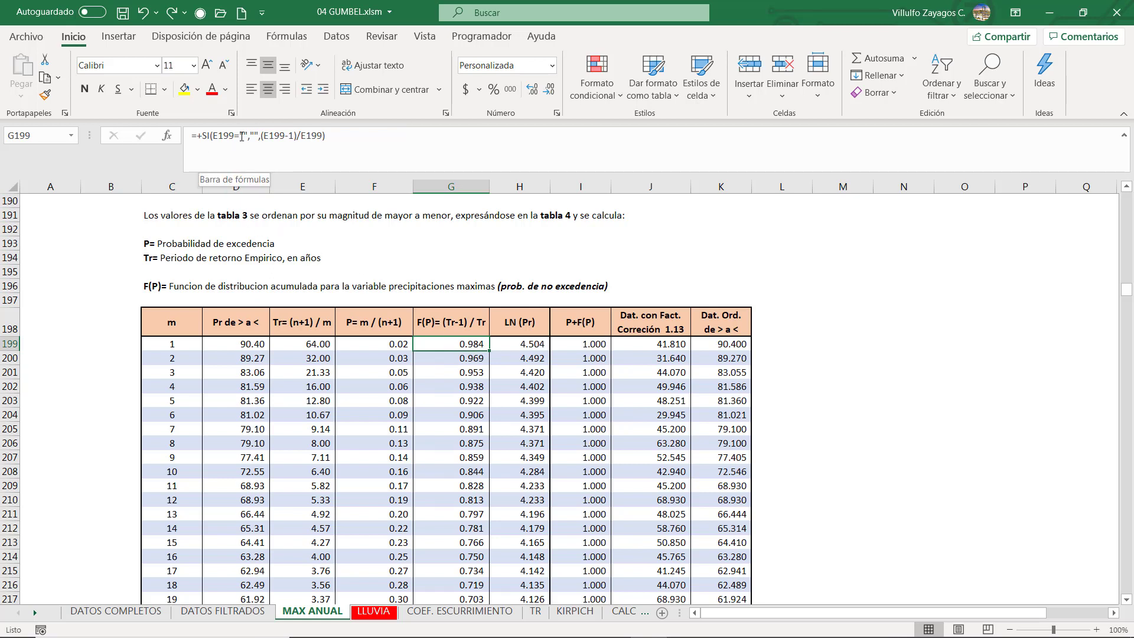
{"action": "left_click", "coordinate": [276, 137]}
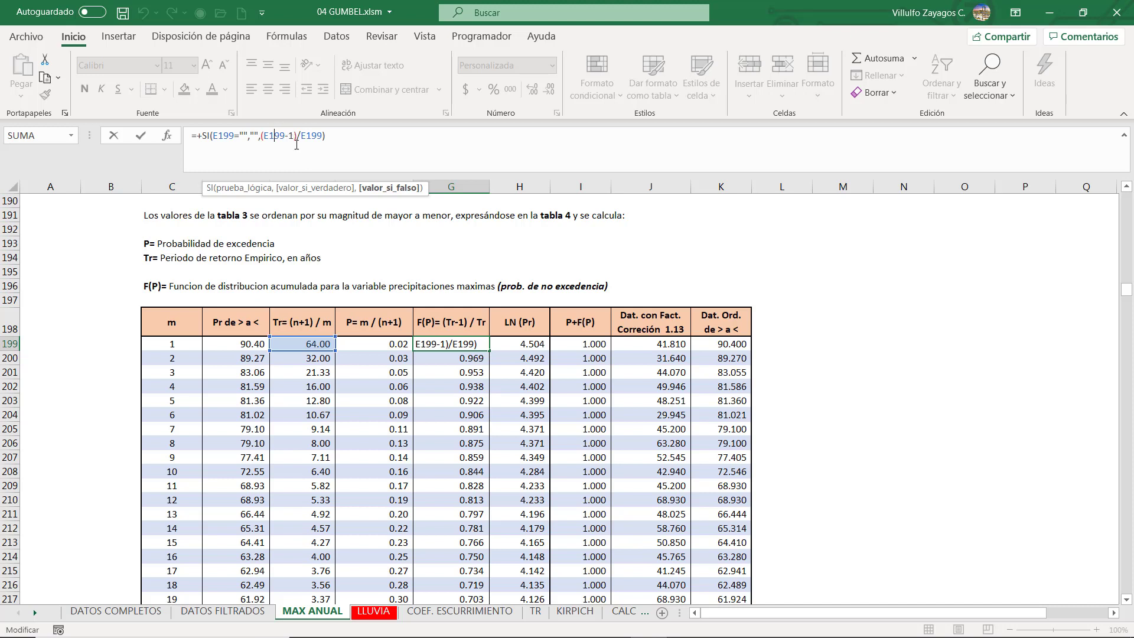
{"action": "left_click", "coordinate": [512, 343]}
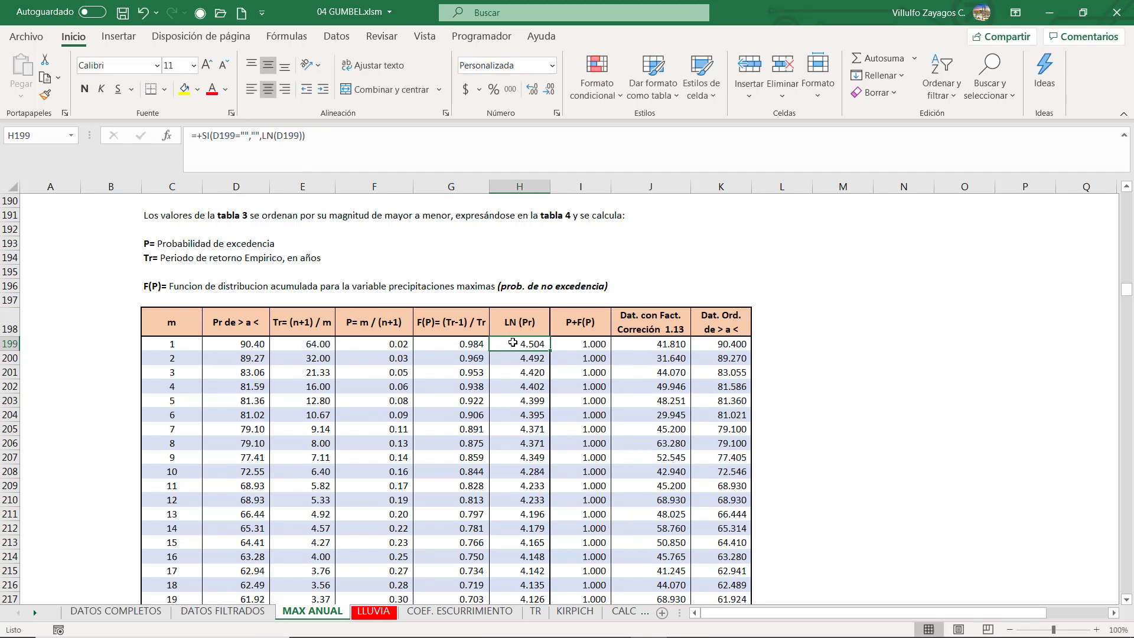
{"action": "left_click", "coordinate": [226, 343]}
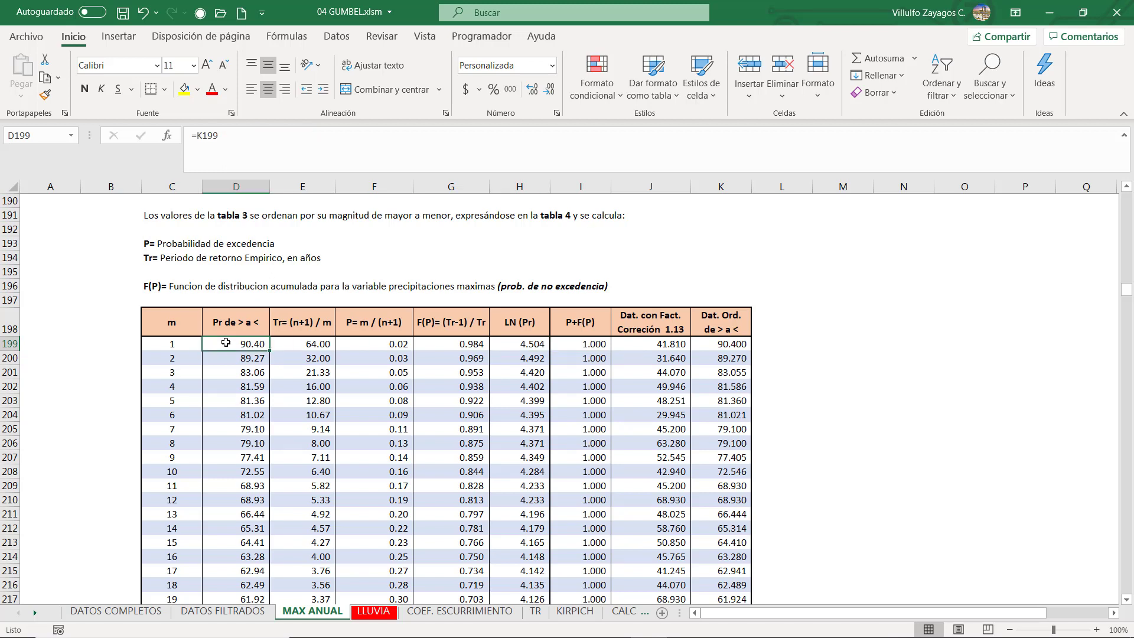
{"action": "mouse_move", "coordinate": [226, 343]}
{"action": "left_mouse_down"}
{"action": "mouse_move", "coordinate": [225, 420]}
{"action": "mouse_move", "coordinate": [231, 348]}
{"action": "left_mouse_up"}
{"action": "double_click", "coordinate": [527, 342]}
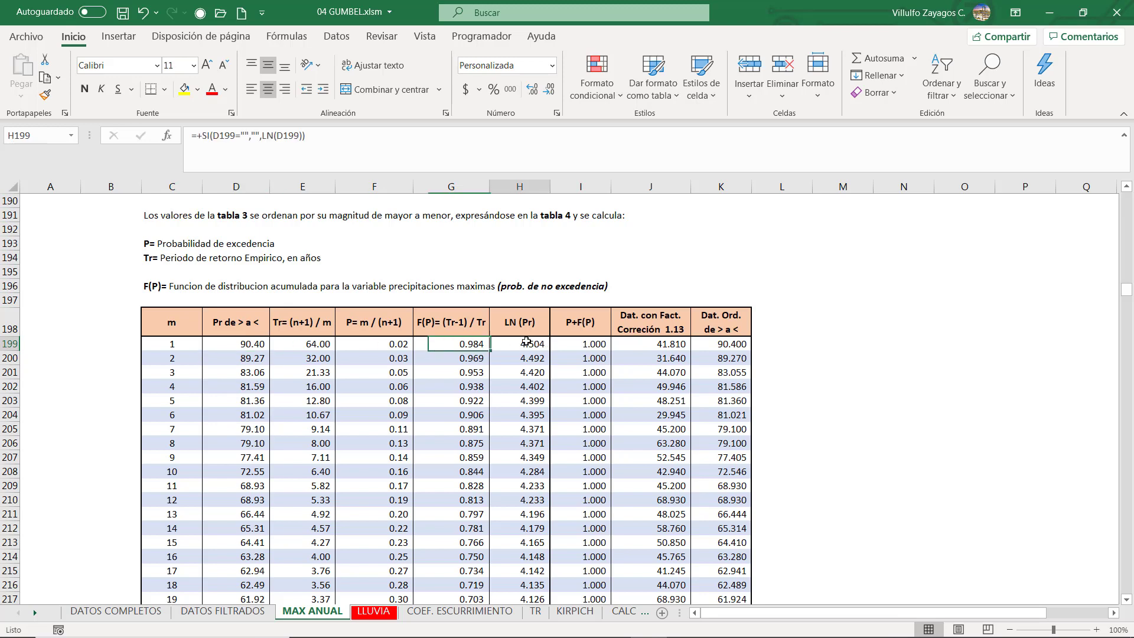
{"action": "double_click", "coordinate": [526, 385]}
{"action": "key", "text": "Escape"}
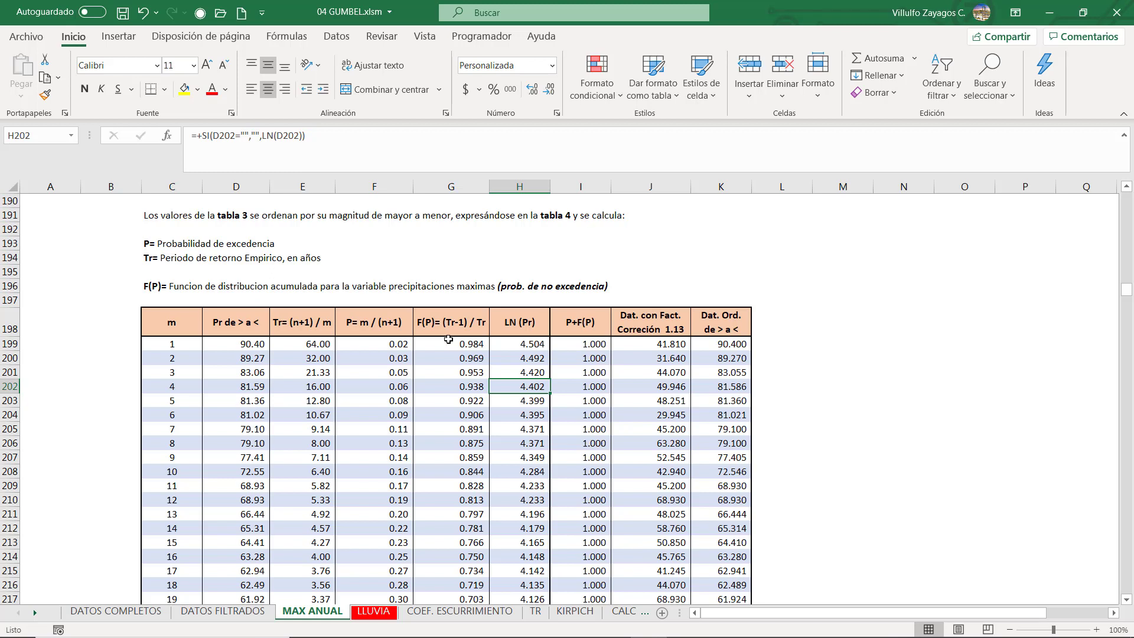
Step: Examine the nested SI formula in I199 that checks the sum P+F(P), leaving it as is
{"action": "left_click", "coordinate": [575, 343]}
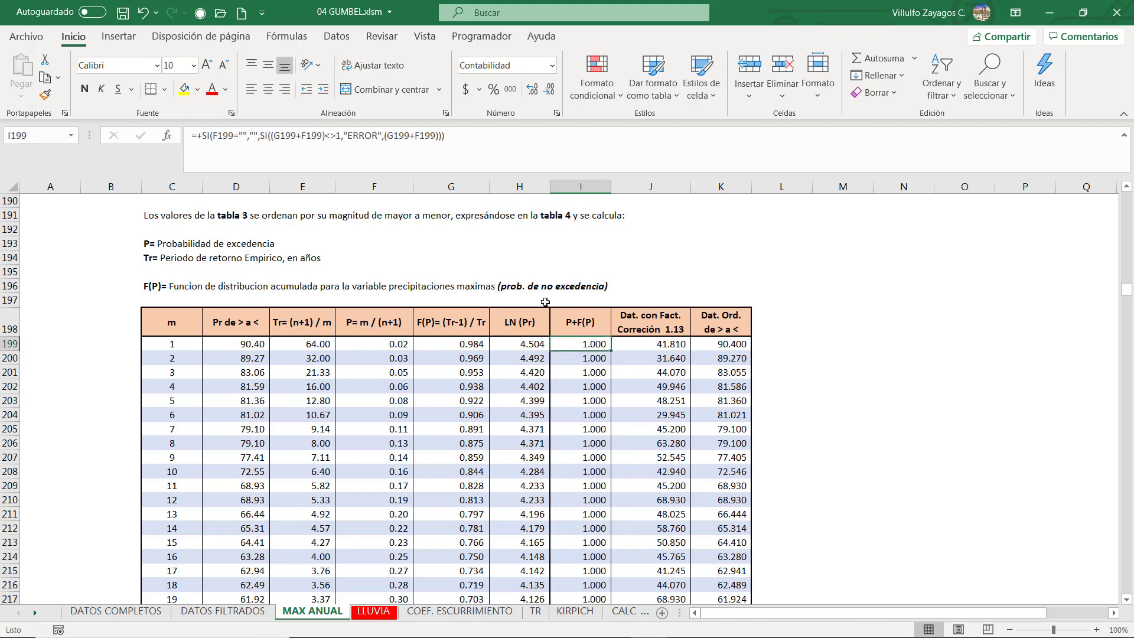
{"action": "left_click", "coordinate": [330, 143]}
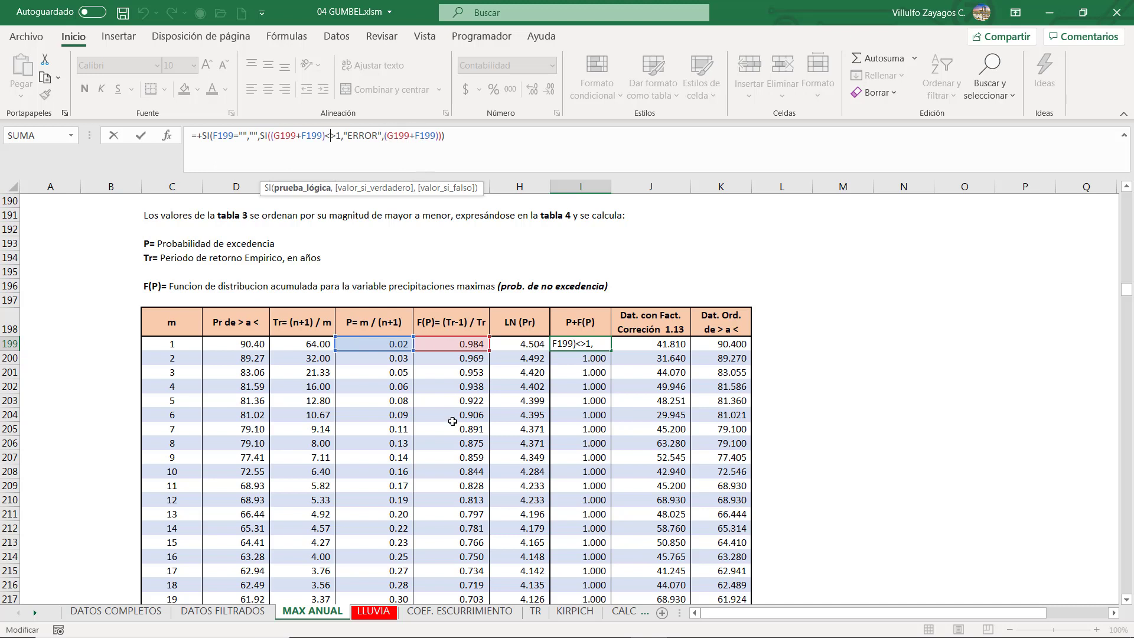
{"action": "key", "text": "Escape"}
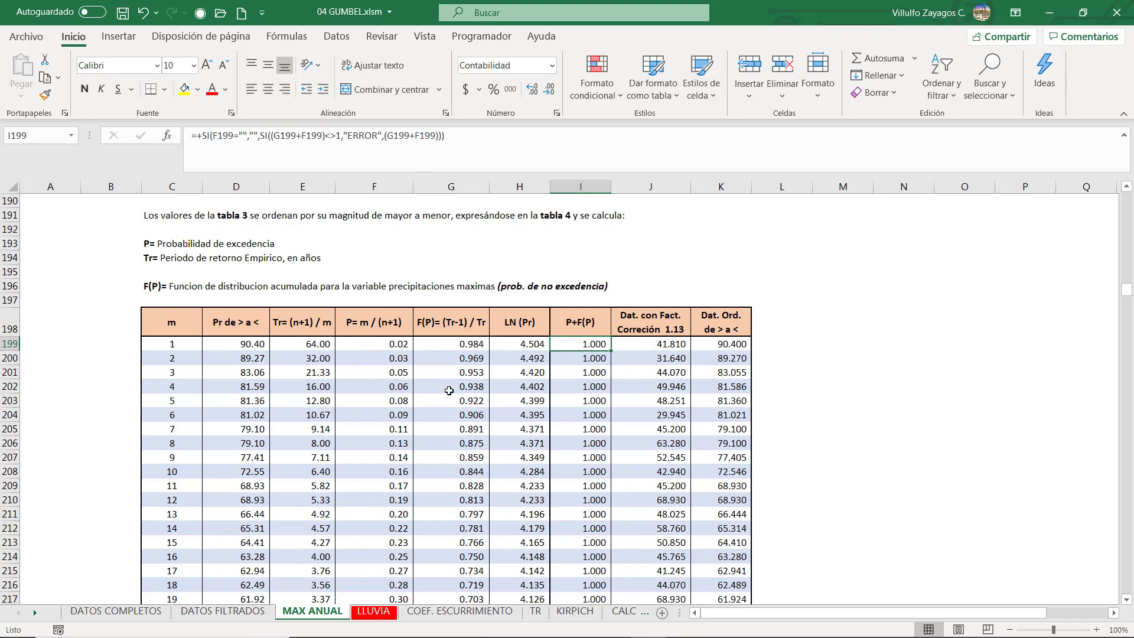
Step: Test the P+F(P) check by entering .1 as the probability in F200, and restore the cell's formula
{"action": "left_click", "coordinate": [376, 356]}
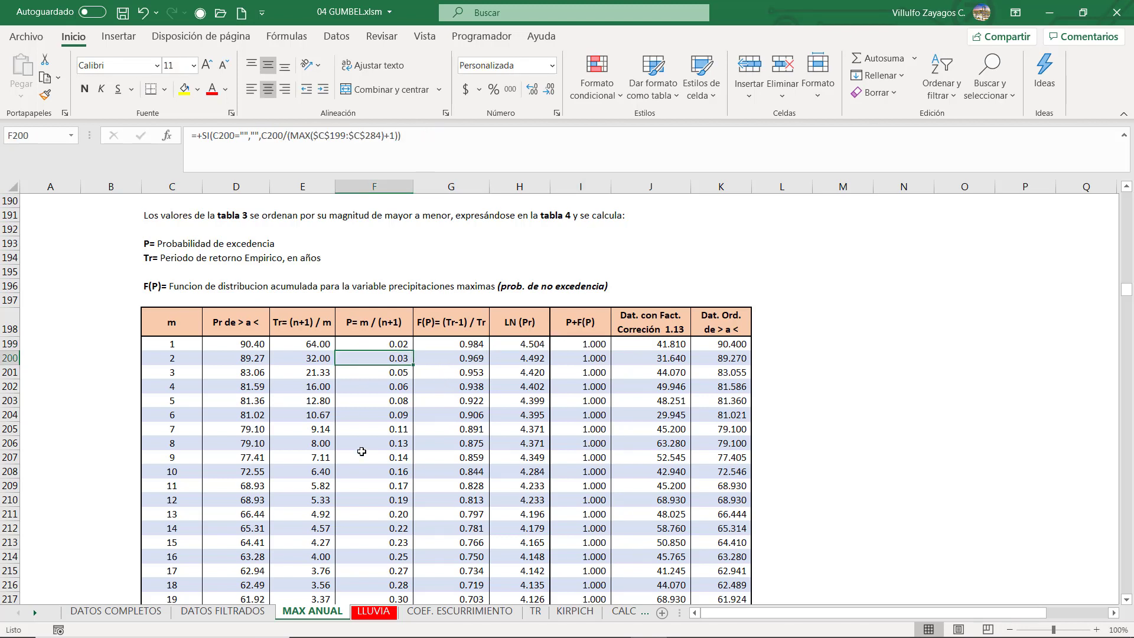
{"action": "type", "text": ".1"}
{"action": "key", "text": "Return"}
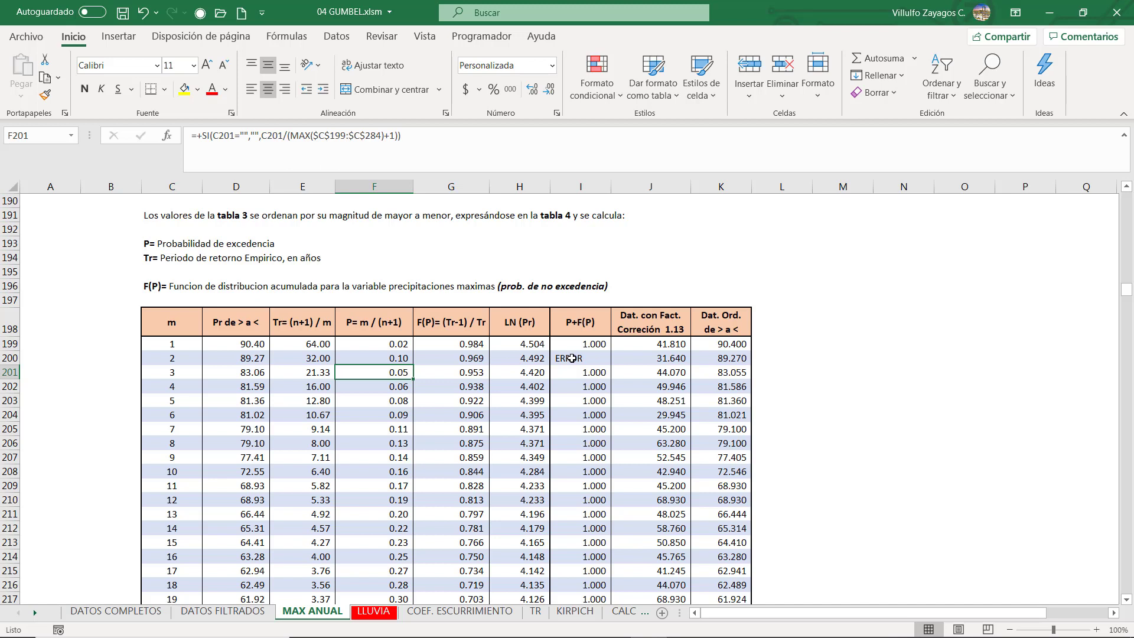
{"action": "left_click", "coordinate": [403, 361]}
{"action": "key", "text": "ctrl+v"}
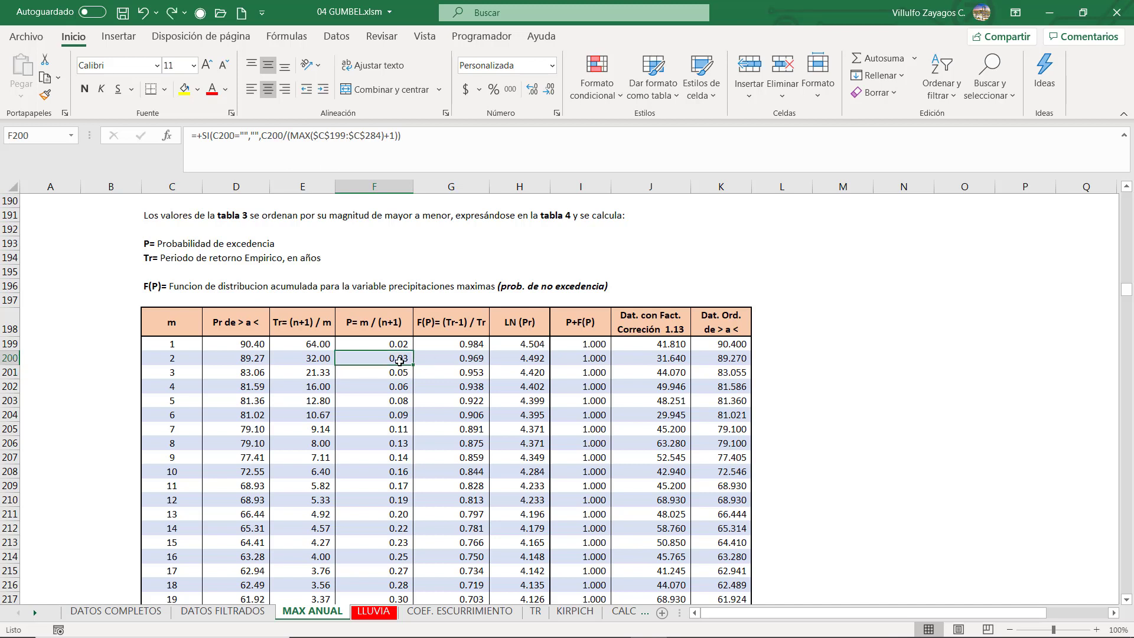
Step: Check the P+F(P) formula in I201 and the MAX formula for the number of data in E290
{"action": "left_click", "coordinate": [591, 373]}
{"action": "scroll", "coordinate": [581, 363], "scroll_direction": "down", "scroll_amount": 2}
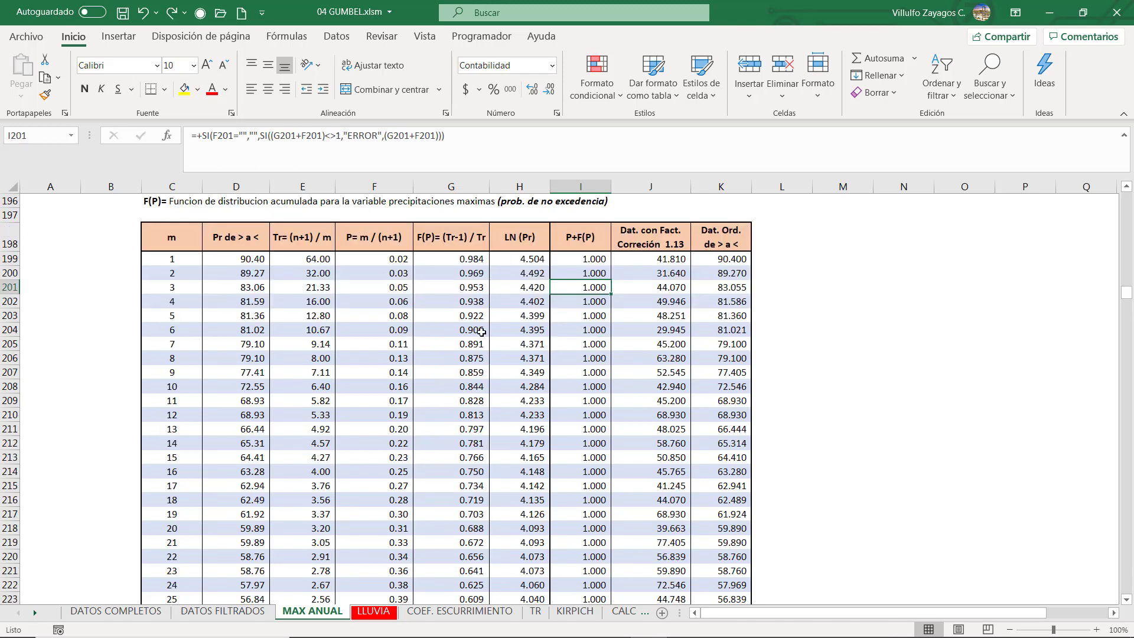
{"action": "scroll", "coordinate": [482, 332], "scroll_direction": "down", "scroll_amount": 3}
{"action": "scroll", "coordinate": [481, 332], "scroll_direction": "down", "scroll_amount": 18}
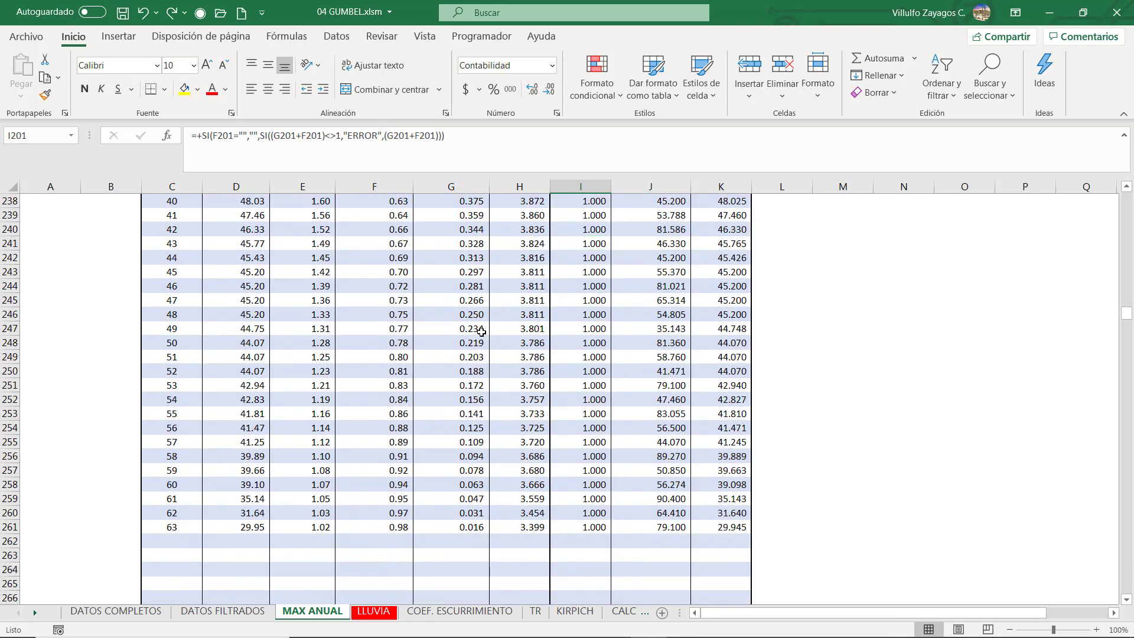
{"action": "scroll", "coordinate": [481, 332], "scroll_direction": "down", "scroll_amount": 6}
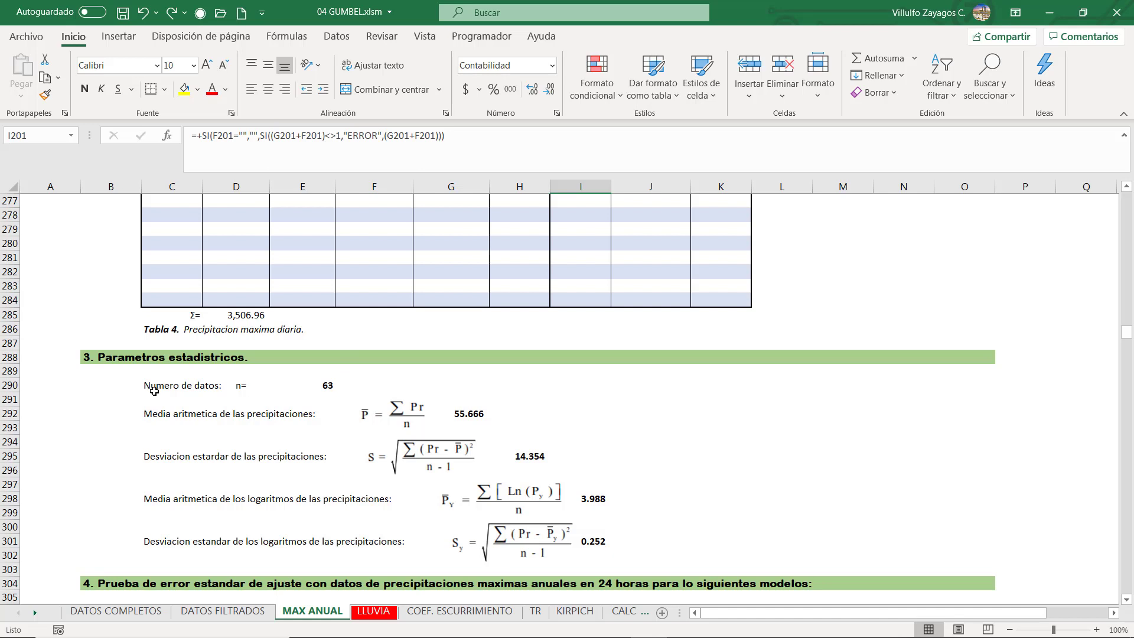
{"action": "left_click", "coordinate": [326, 385]}
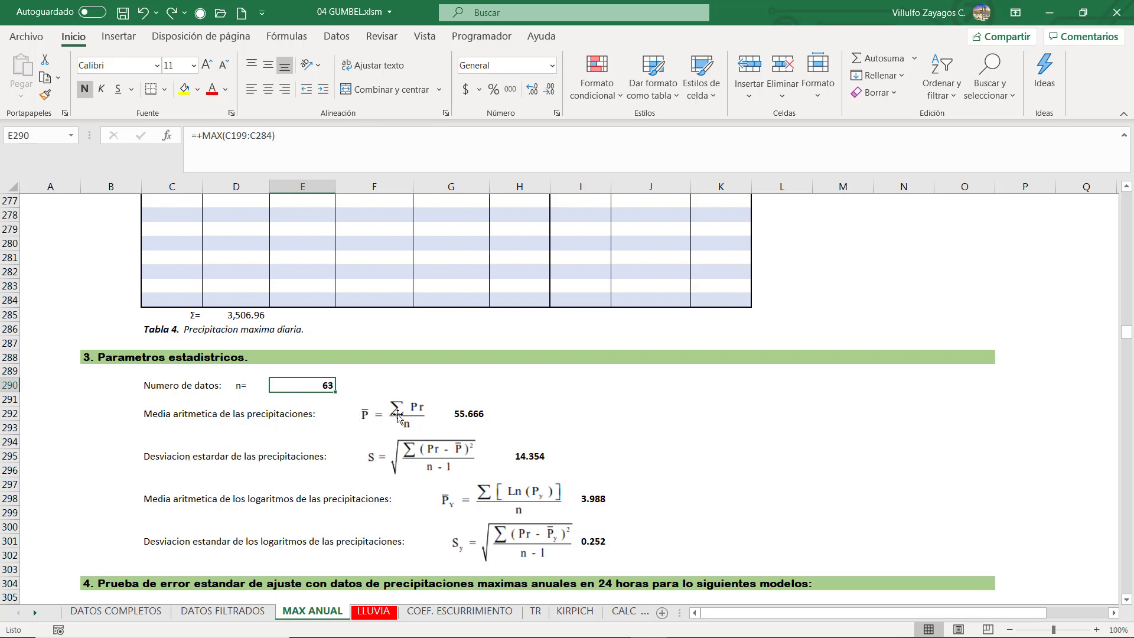
Step: Examine the range summed by the SUMA formula in D285 and the PROMEDIO formula for the mean rainfall in G292
{"action": "double_click", "coordinate": [242, 317]}
{"action": "scroll", "coordinate": [241, 317], "scroll_direction": "up", "scroll_amount": 20}
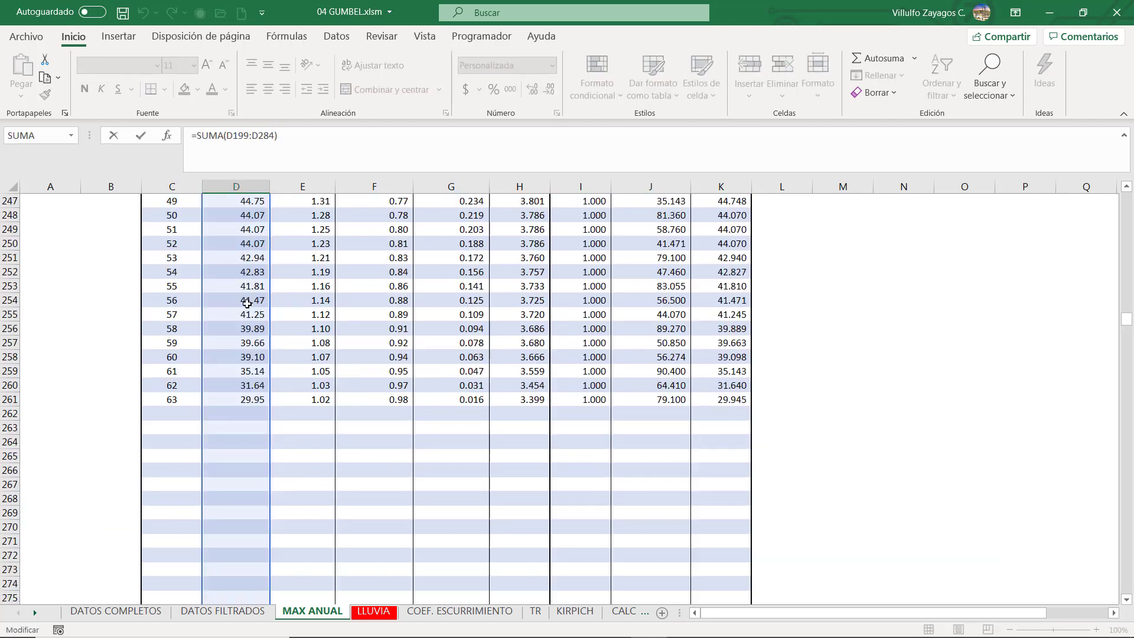
{"action": "scroll", "coordinate": [248, 304], "scroll_direction": "up", "scroll_amount": 4}
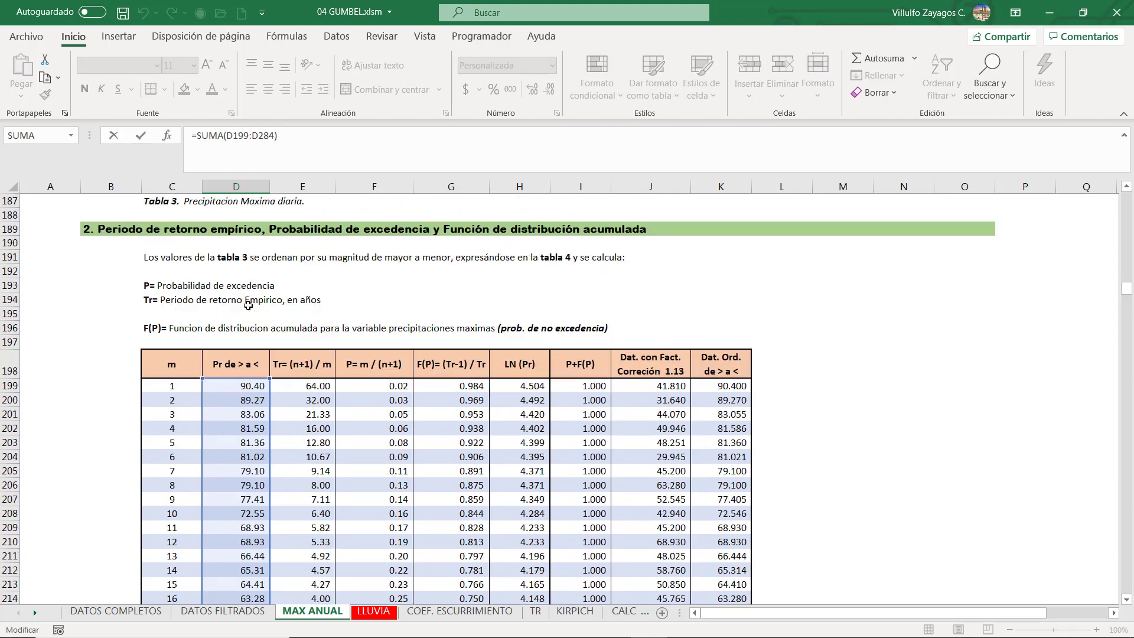
{"action": "scroll", "coordinate": [177, 362], "scroll_direction": "down", "scroll_amount": 15}
{"action": "scroll", "coordinate": [180, 434], "scroll_direction": "down", "scroll_amount": 16}
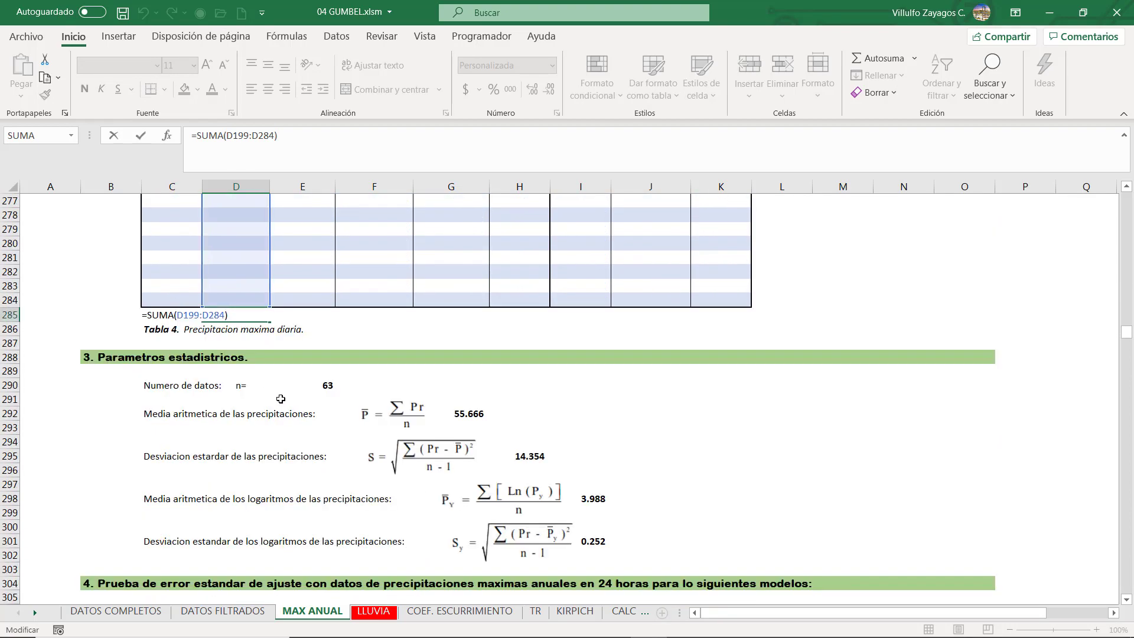
{"action": "key", "text": "Return"}
{"action": "left_click", "coordinate": [476, 413]}
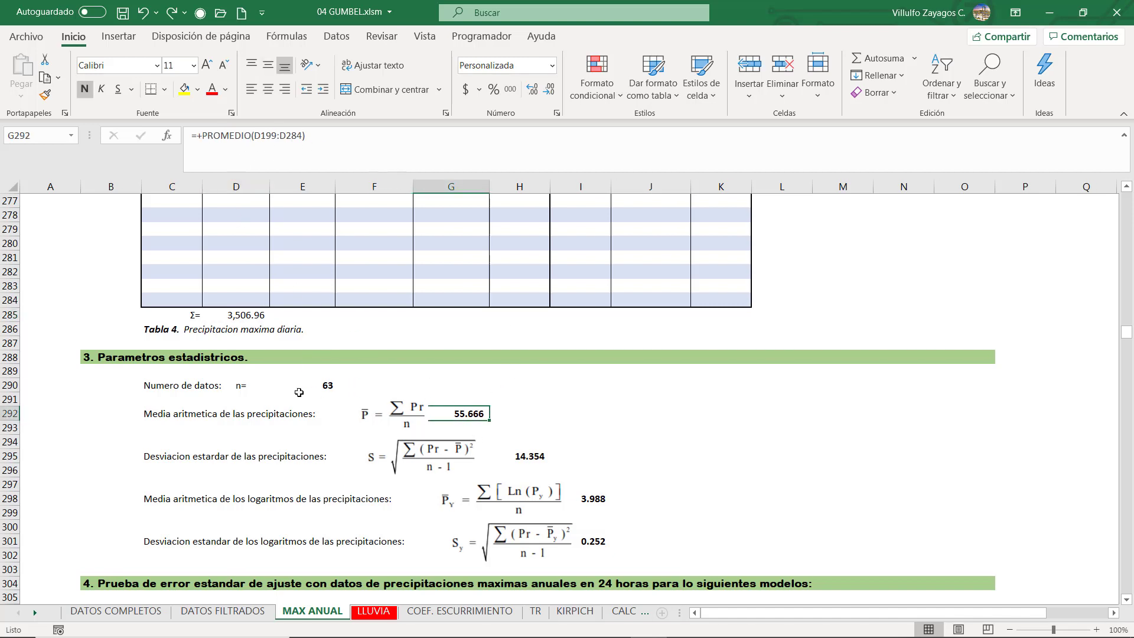
Step: Cross-check the mean rainfall by entering +D285/E290 in H292, and clear that cell
{"action": "left_click", "coordinate": [525, 414]}
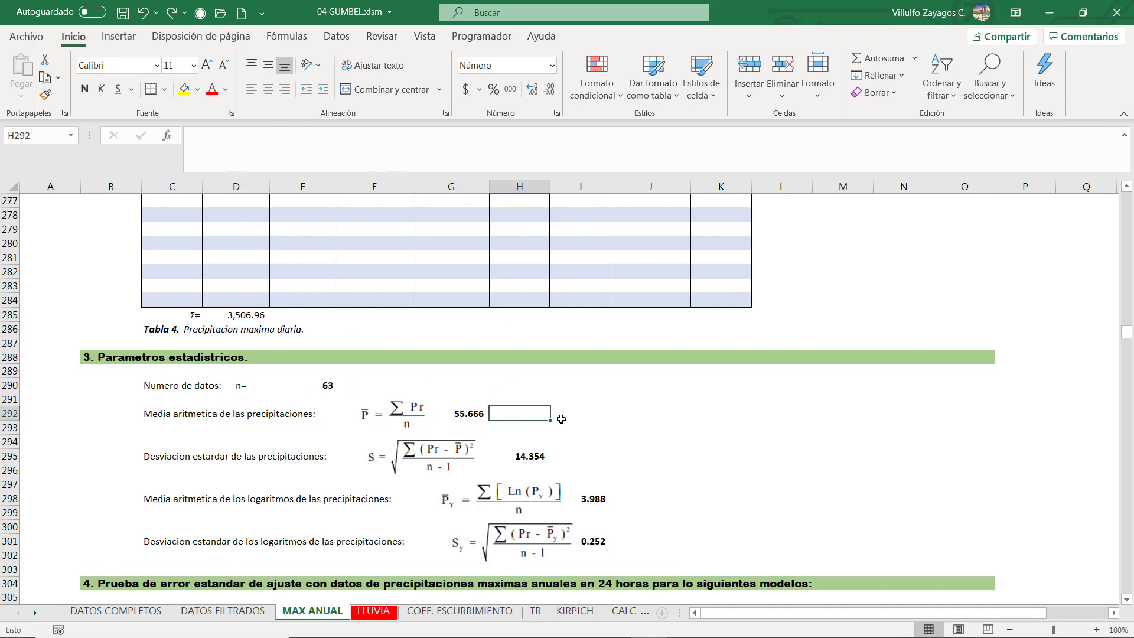
{"action": "type", "text": "+"}
{"action": "left_click", "coordinate": [244, 316]}
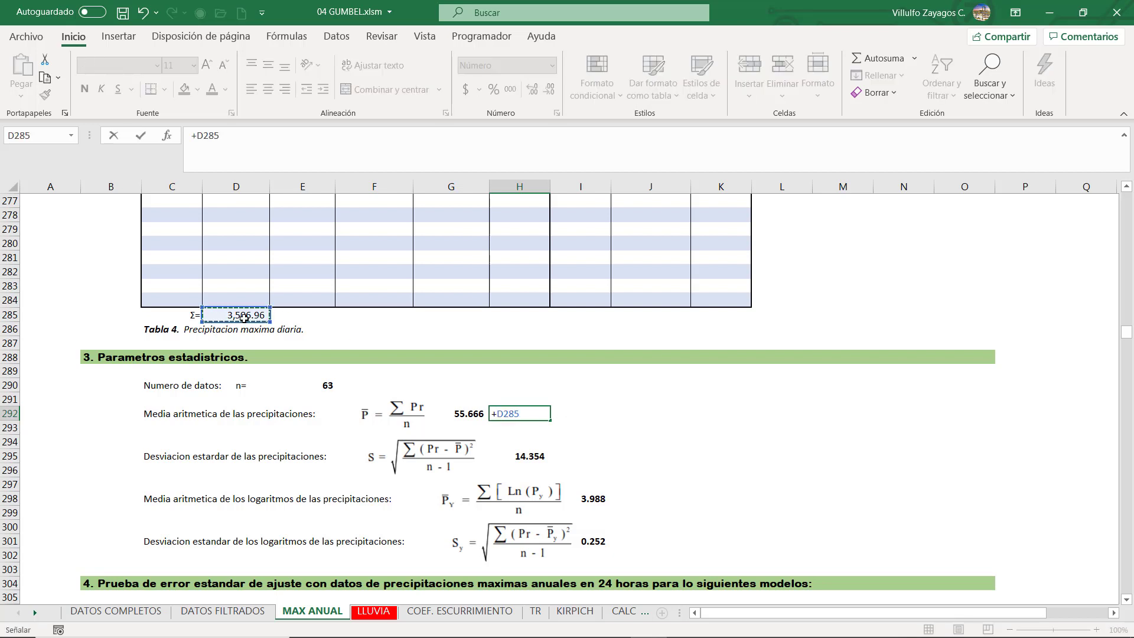
{"action": "type", "text": "/"}
{"action": "left_click", "coordinate": [327, 386]}
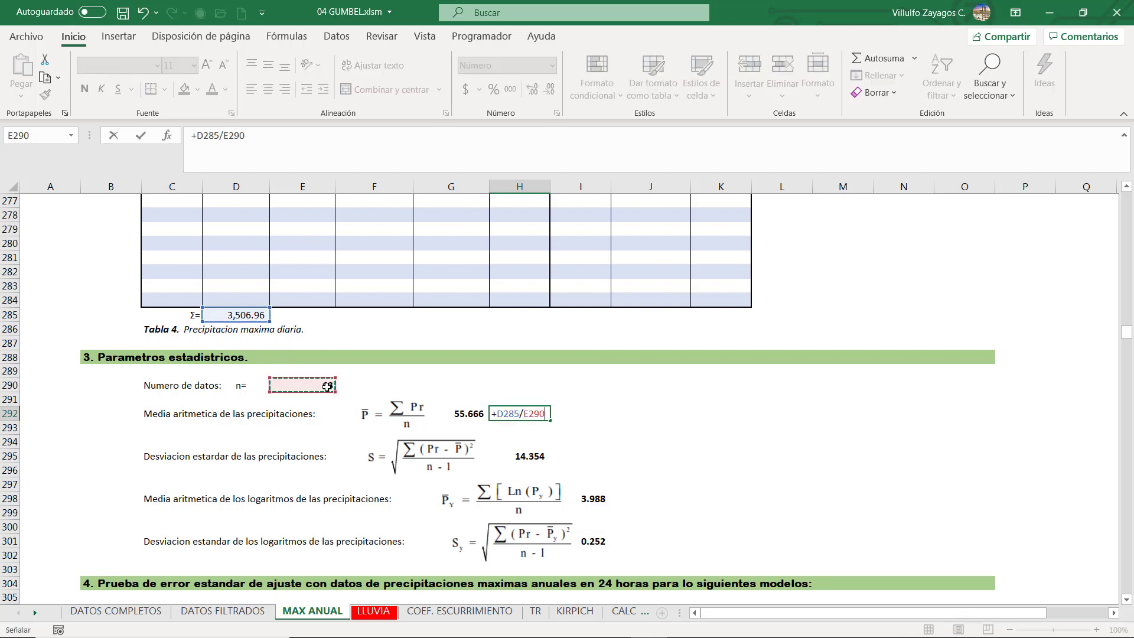
{"action": "key", "text": "Return"}
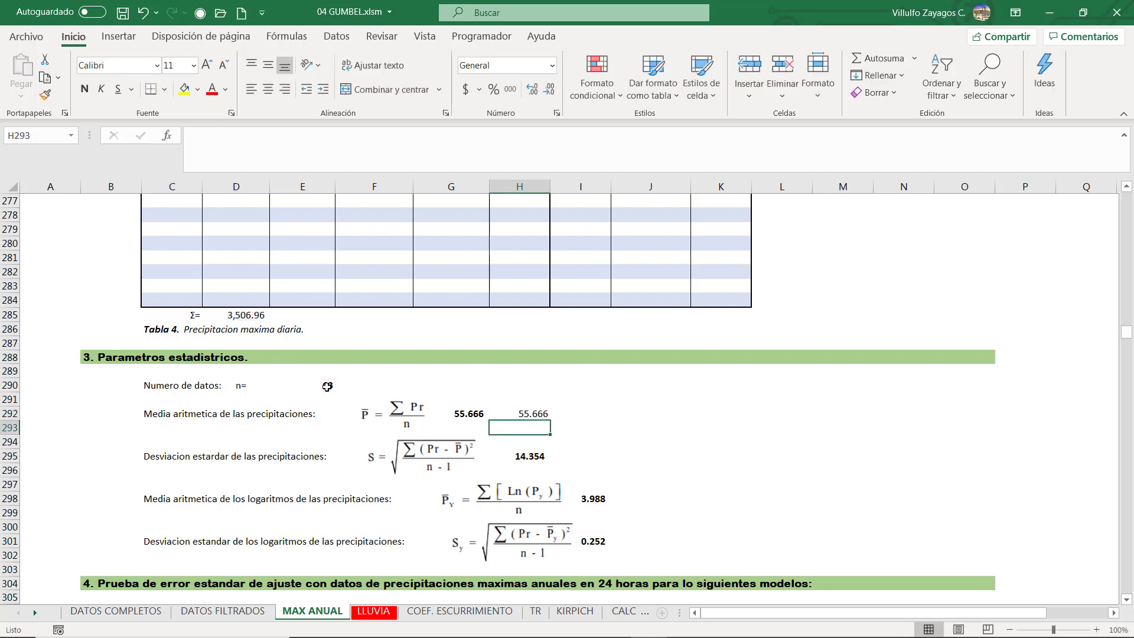
{"action": "left_click", "coordinate": [521, 416]}
{"action": "key", "text": "Delete"}
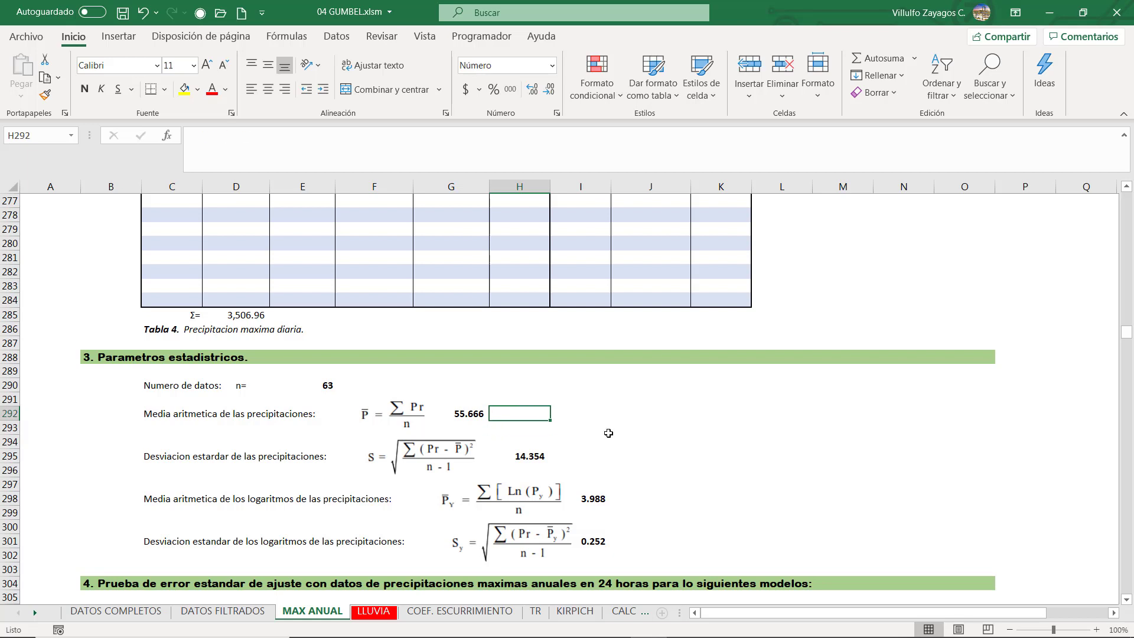
{"action": "left_click", "coordinate": [622, 440]}
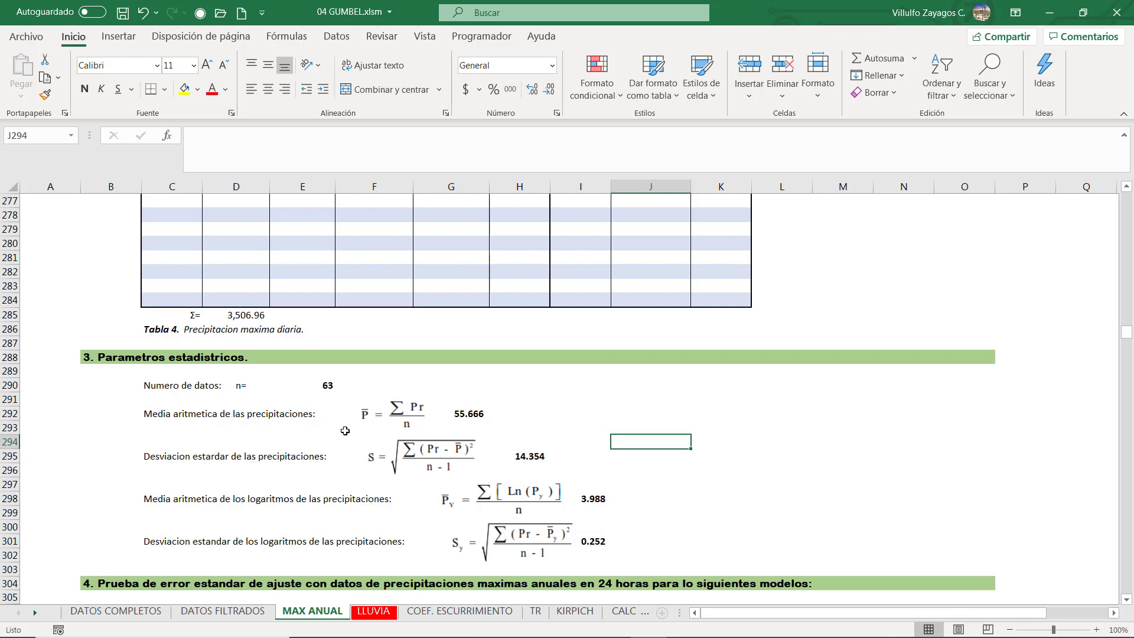
Step: Check the DESVEST formula for the rainfall standard deviation in H295 and the LN (Pr) formula in H199
{"action": "left_click", "coordinate": [521, 457]}
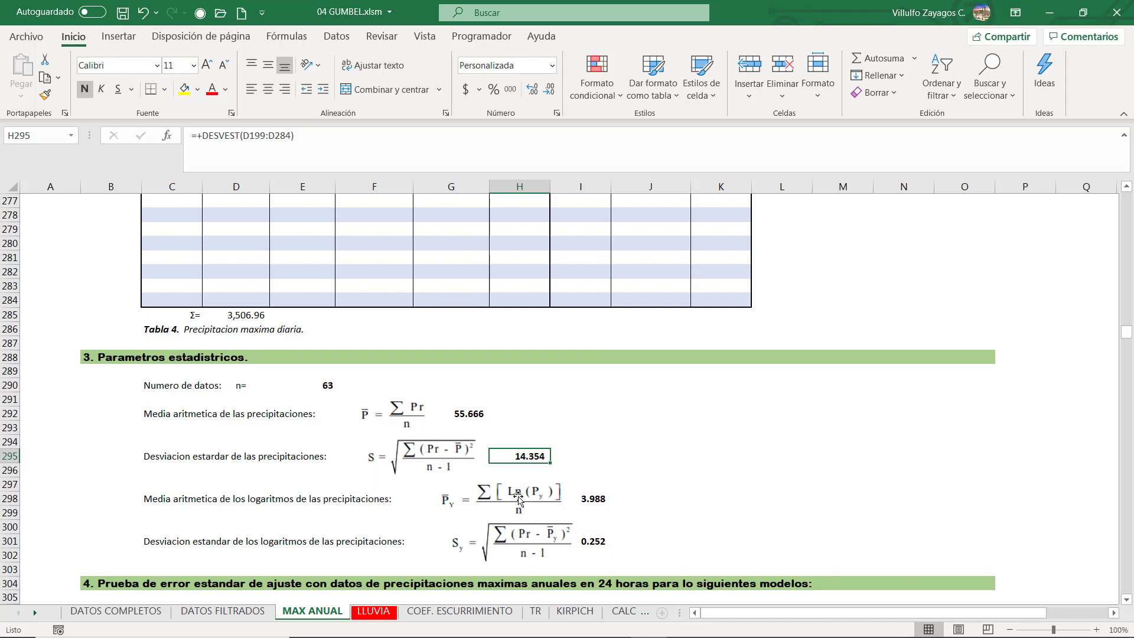
{"action": "left_click", "coordinate": [527, 311]}
{"action": "scroll", "coordinate": [501, 355], "scroll_direction": "up", "scroll_amount": 7}
{"action": "scroll", "coordinate": [501, 355], "scroll_direction": "up", "scroll_amount": 20}
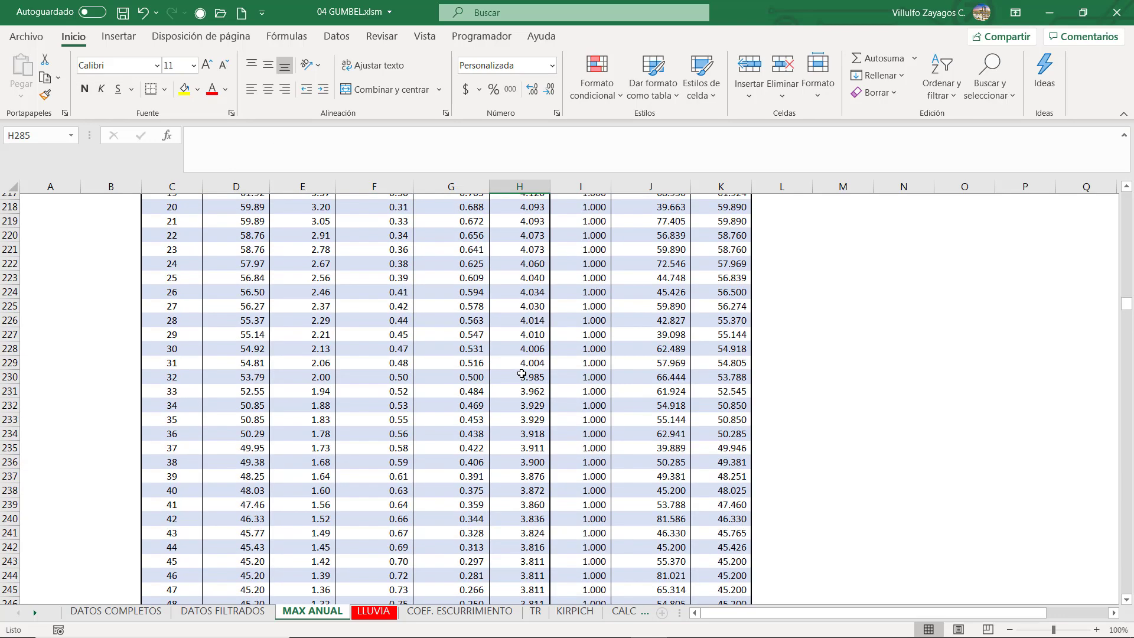
{"action": "key", "text": "Up"}
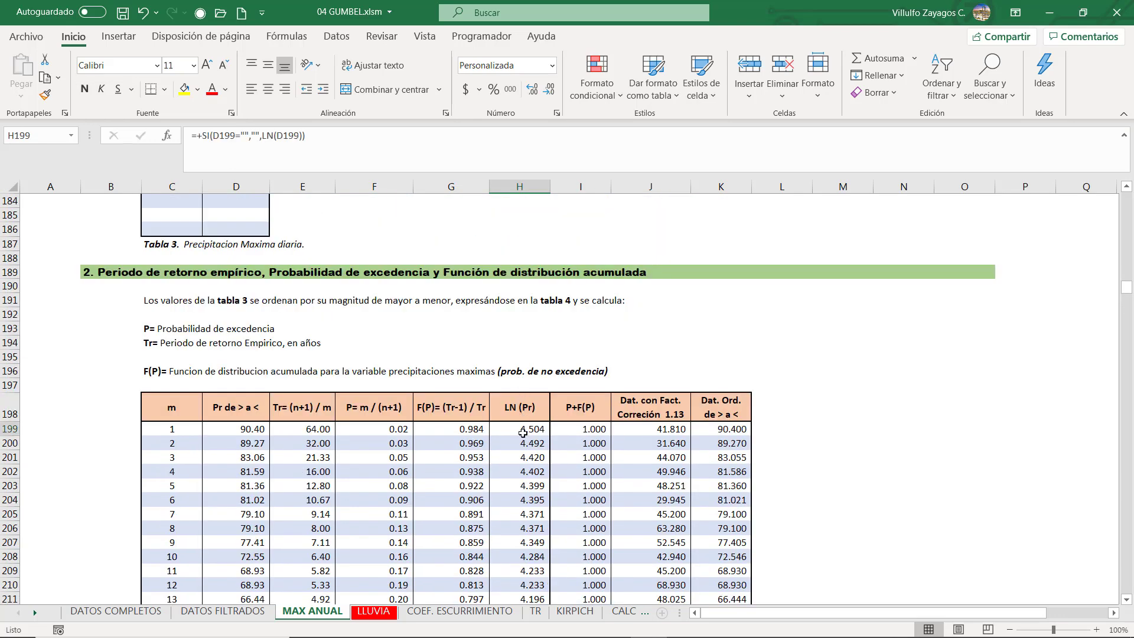
{"action": "scroll", "coordinate": [525, 372], "scroll_direction": "up", "scroll_amount": 18}
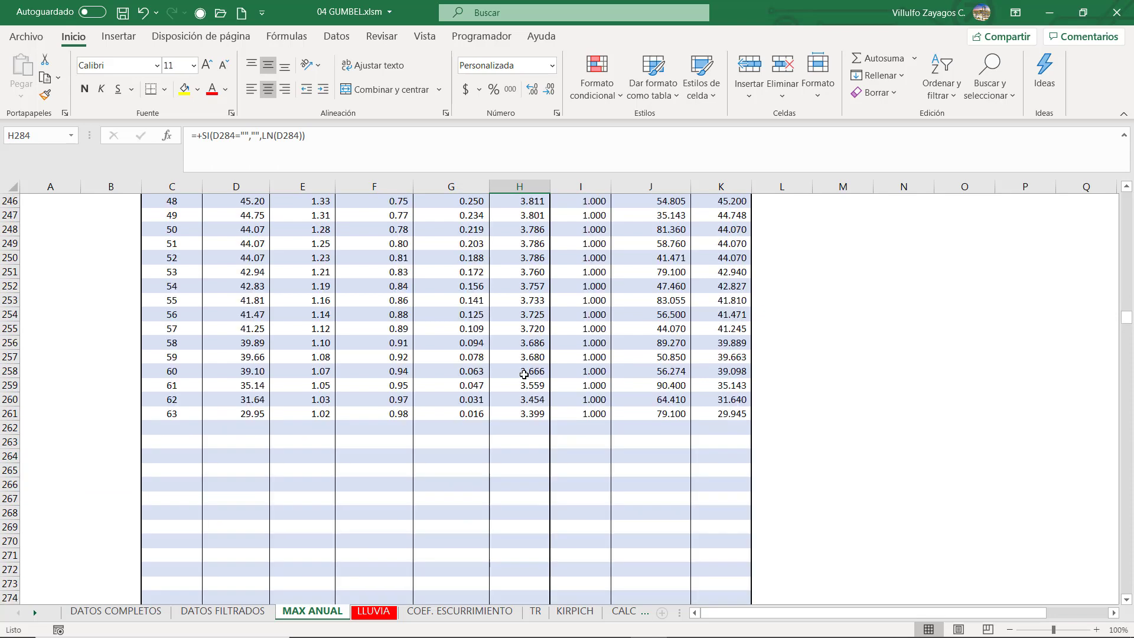
{"action": "scroll", "coordinate": [524, 354], "scroll_direction": "up", "scroll_amount": 10}
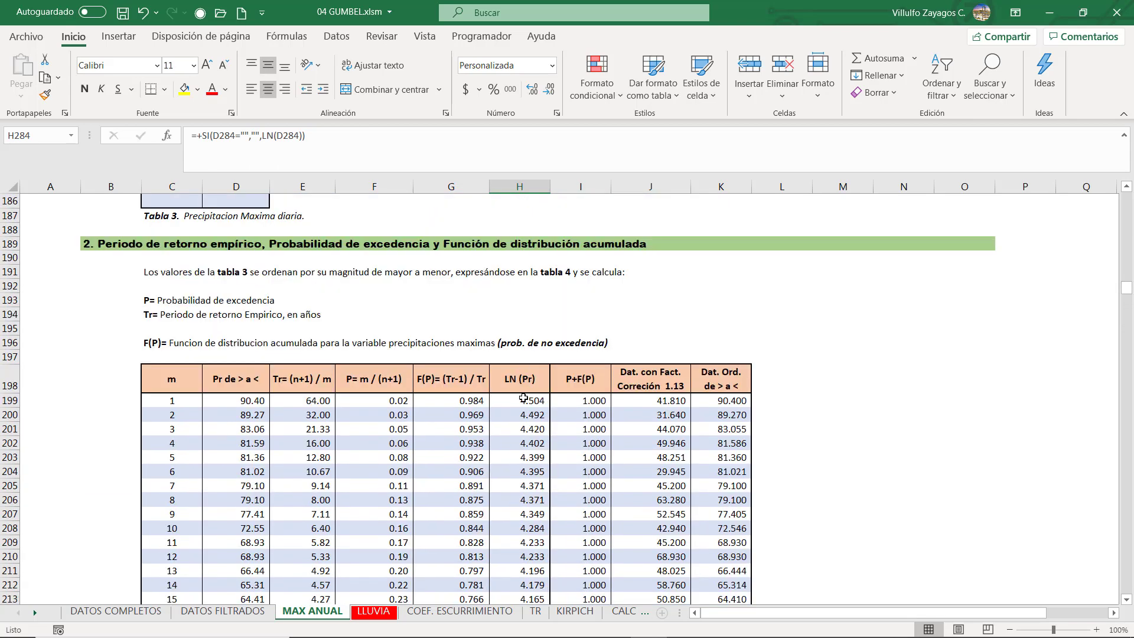
{"action": "double_click", "coordinate": [524, 399]}
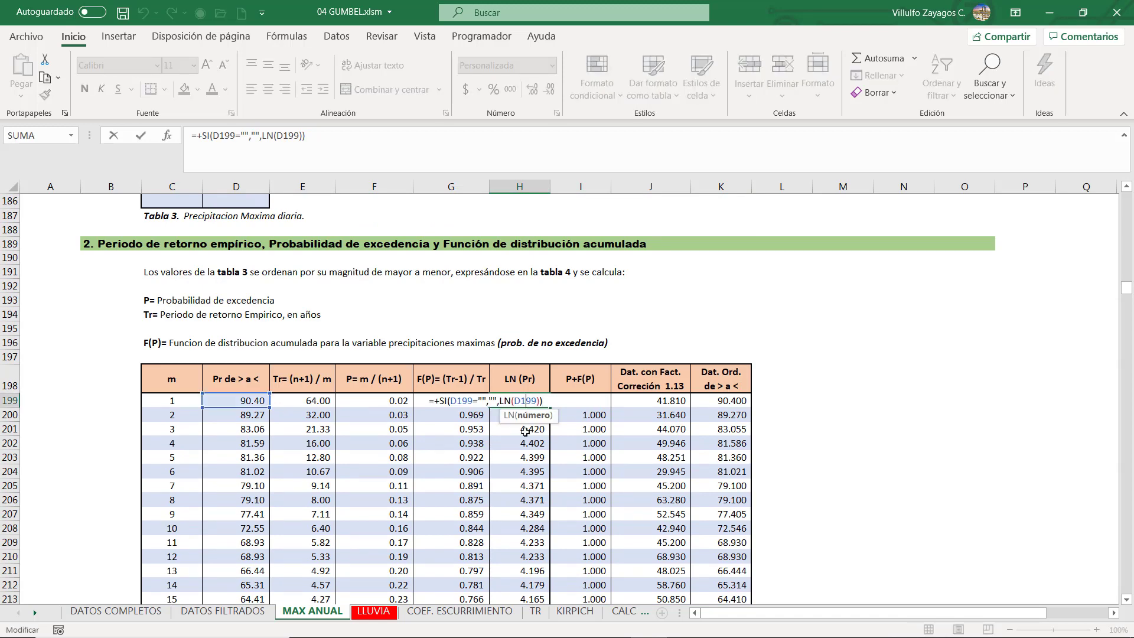
{"action": "left_click", "coordinate": [525, 452]}
Step: Examine the PROMEDIO formula in I298 and the DESVEST formula in I301 for the rainfall logarithms, leaving both as they are
{"action": "scroll", "coordinate": [525, 463], "scroll_direction": "down", "scroll_amount": 9}
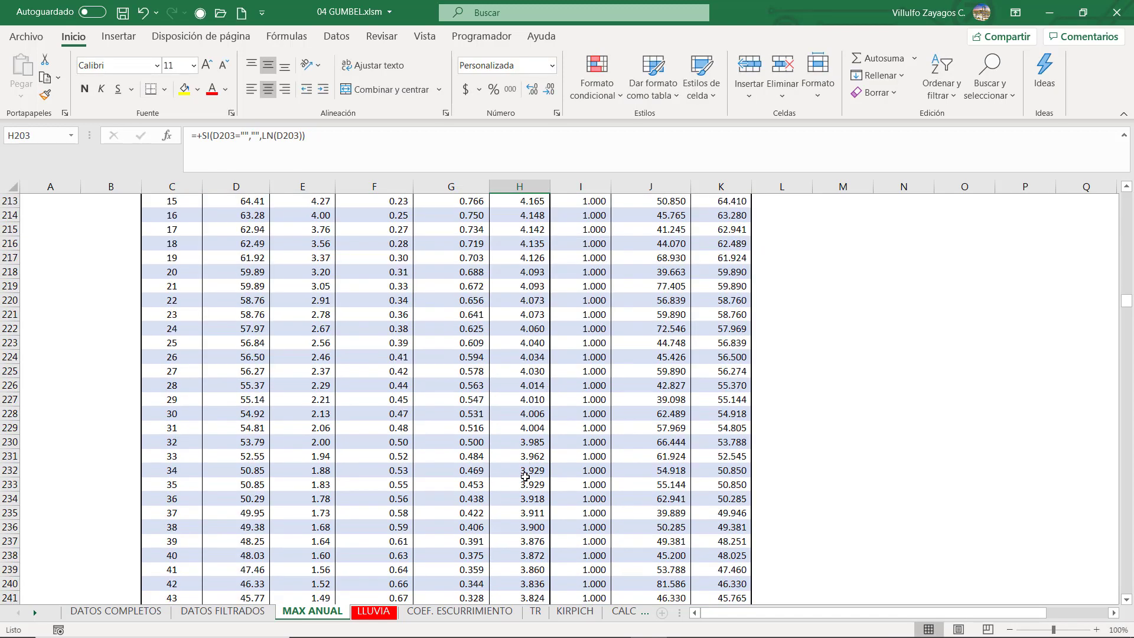
{"action": "scroll", "coordinate": [525, 476], "scroll_direction": "down", "scroll_amount": 20}
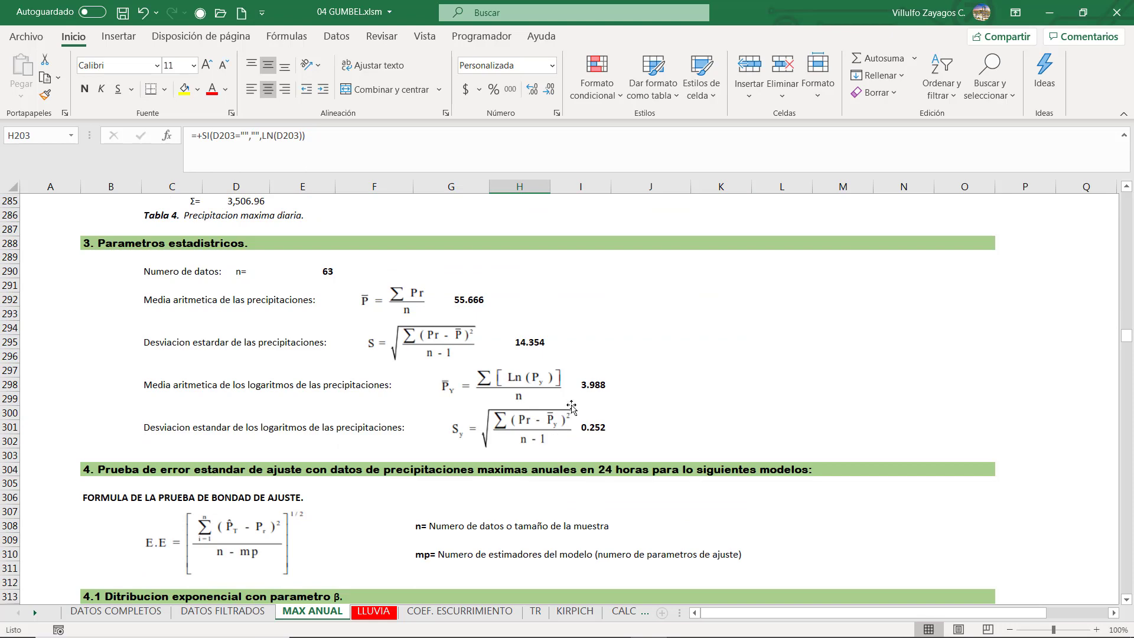
{"action": "left_click", "coordinate": [588, 387]}
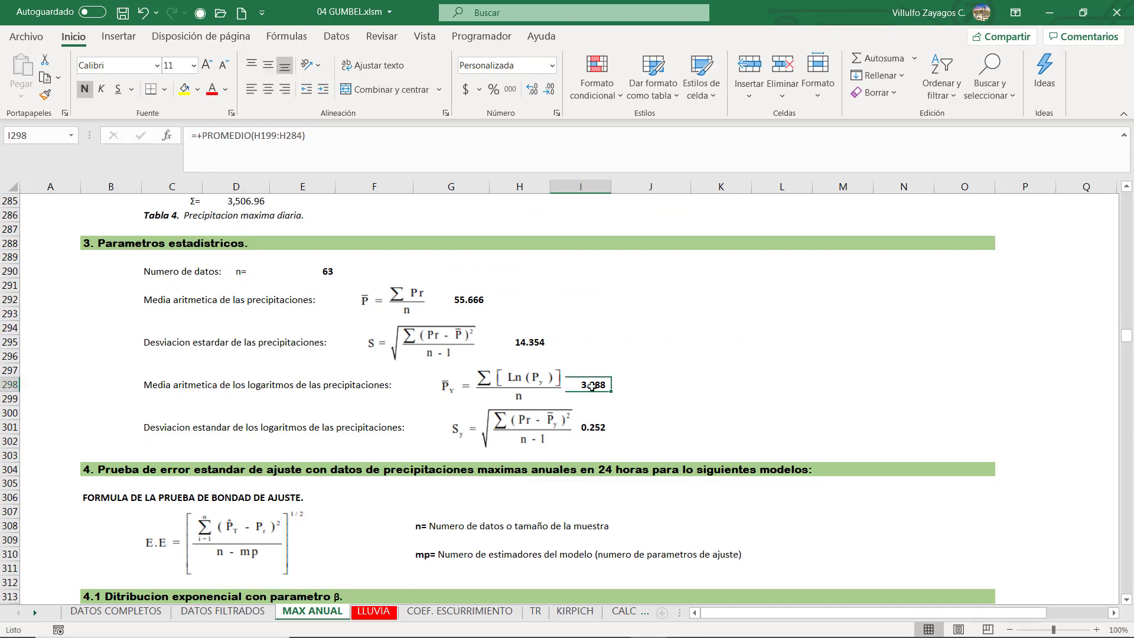
{"action": "double_click", "coordinate": [592, 387]}
{"action": "scroll", "coordinate": [531, 307], "scroll_direction": "up", "scroll_amount": 4}
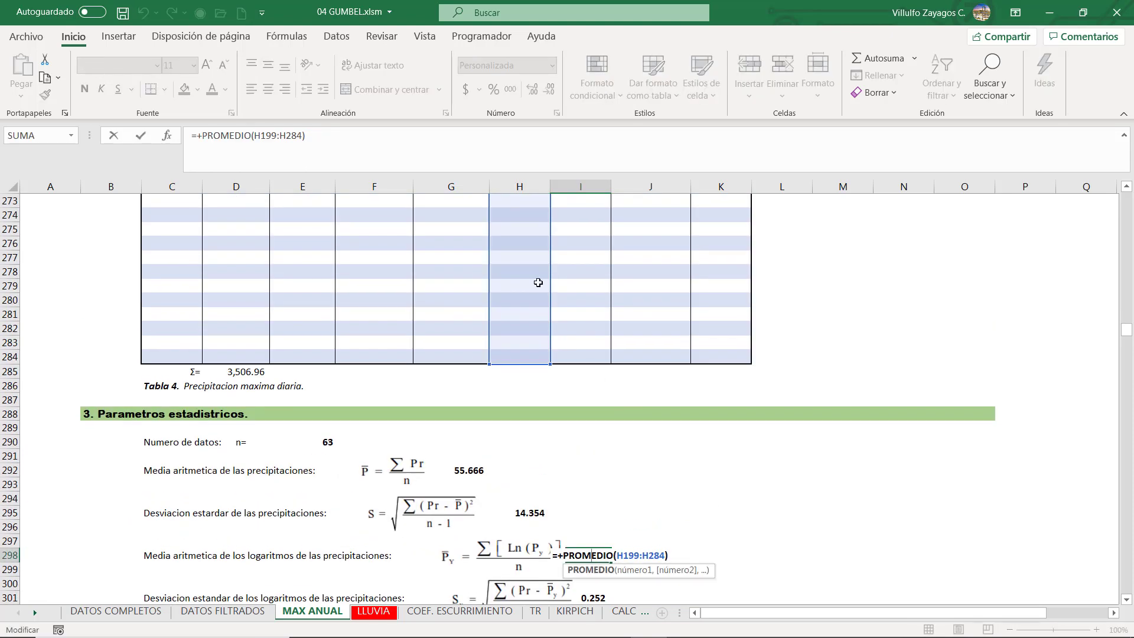
{"action": "scroll", "coordinate": [529, 329], "scroll_direction": "down", "scroll_amount": 2}
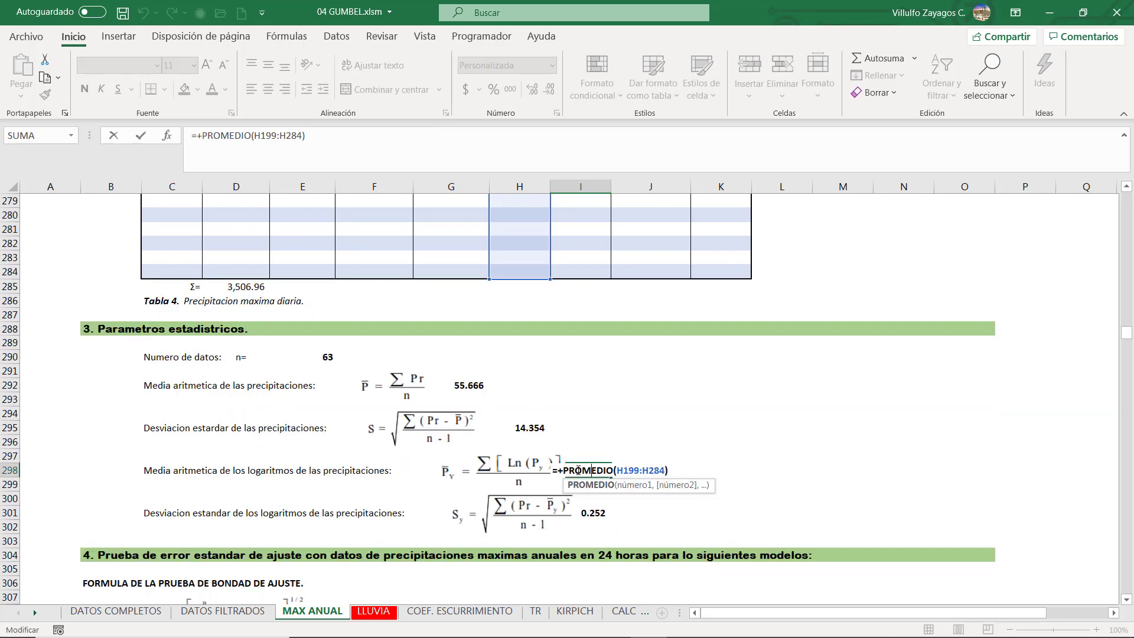
{"action": "key", "text": "Return"}
{"action": "double_click", "coordinate": [591, 511]}
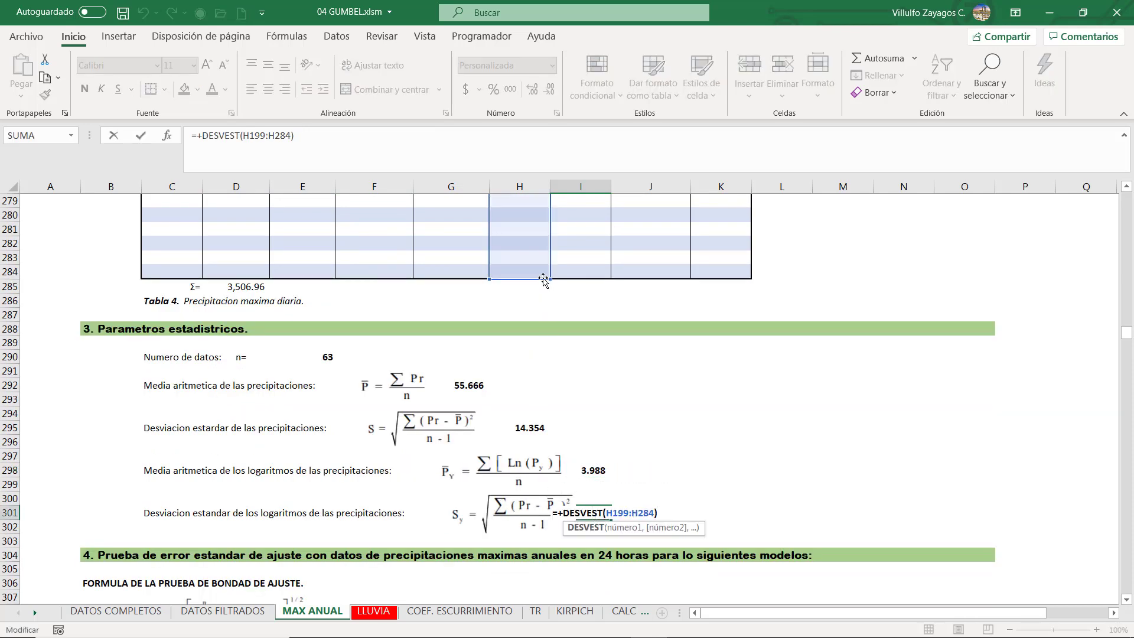
{"action": "key", "text": "ctrl+Return"}
Step: Review the standard error goodness-of-fit formula in section 4 and the exponential distribution equations with parameter β in section 4.1
{"action": "scroll", "coordinate": [640, 471], "scroll_direction": "down", "scroll_amount": 2}
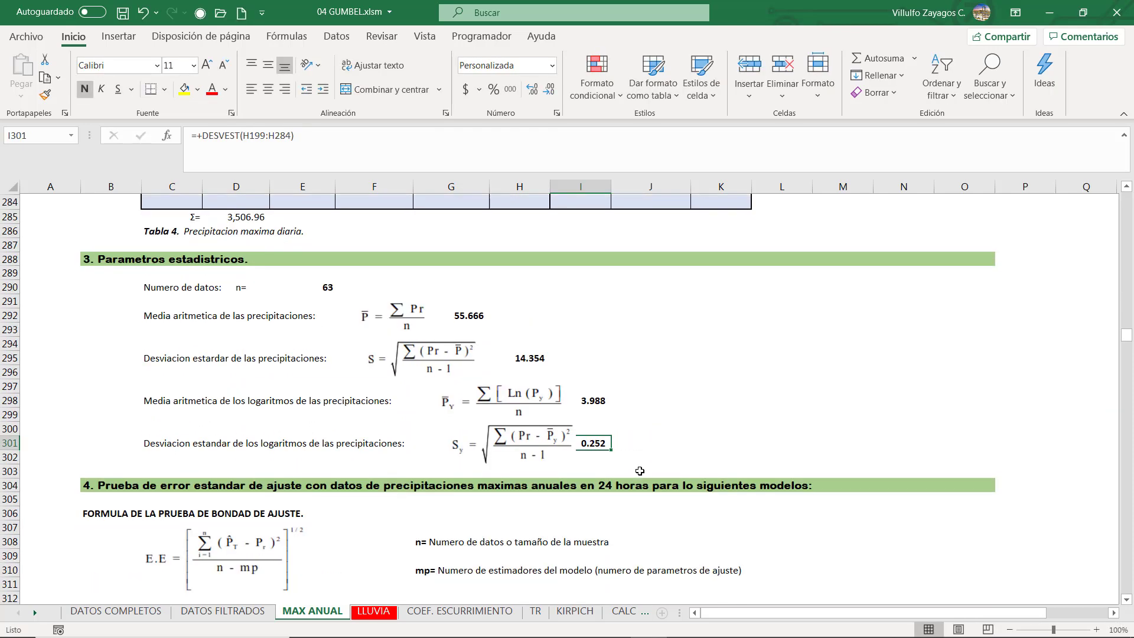
{"action": "scroll", "coordinate": [640, 471], "scroll_direction": "down", "scroll_amount": 2}
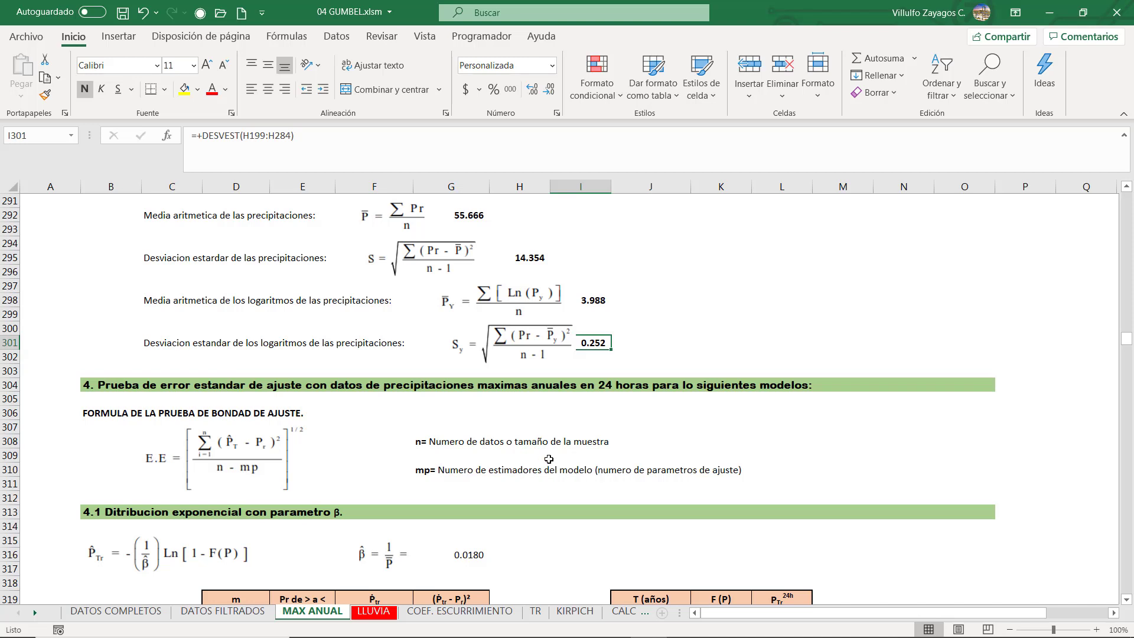
{"action": "scroll", "coordinate": [548, 458], "scroll_direction": "down", "scroll_amount": 1}
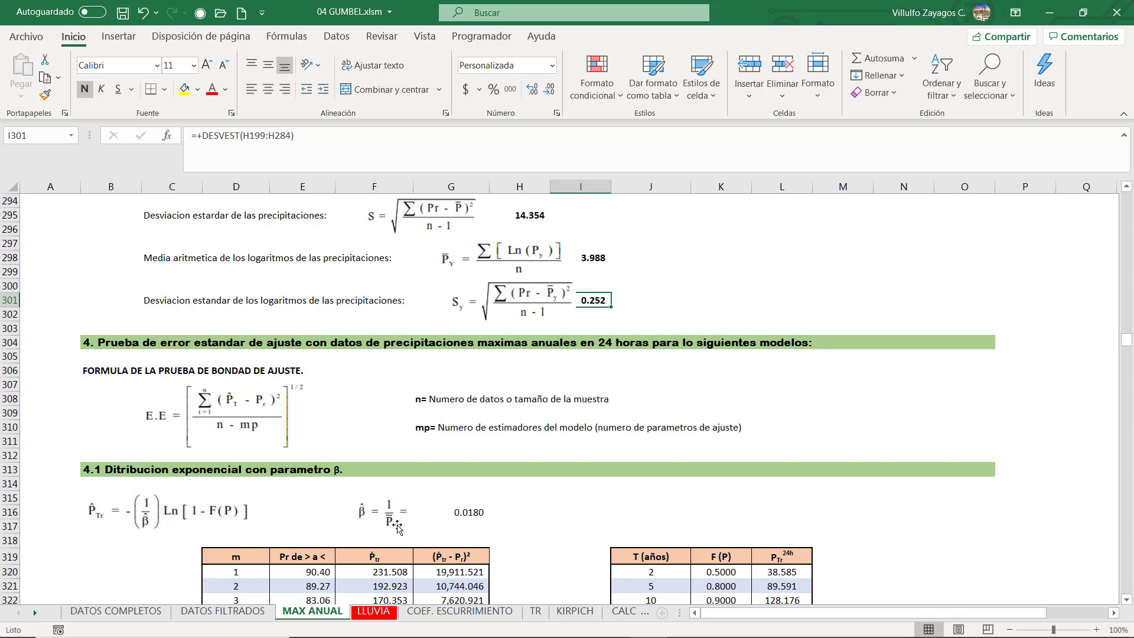
{"action": "scroll", "coordinate": [472, 499], "scroll_direction": "down", "scroll_amount": 1}
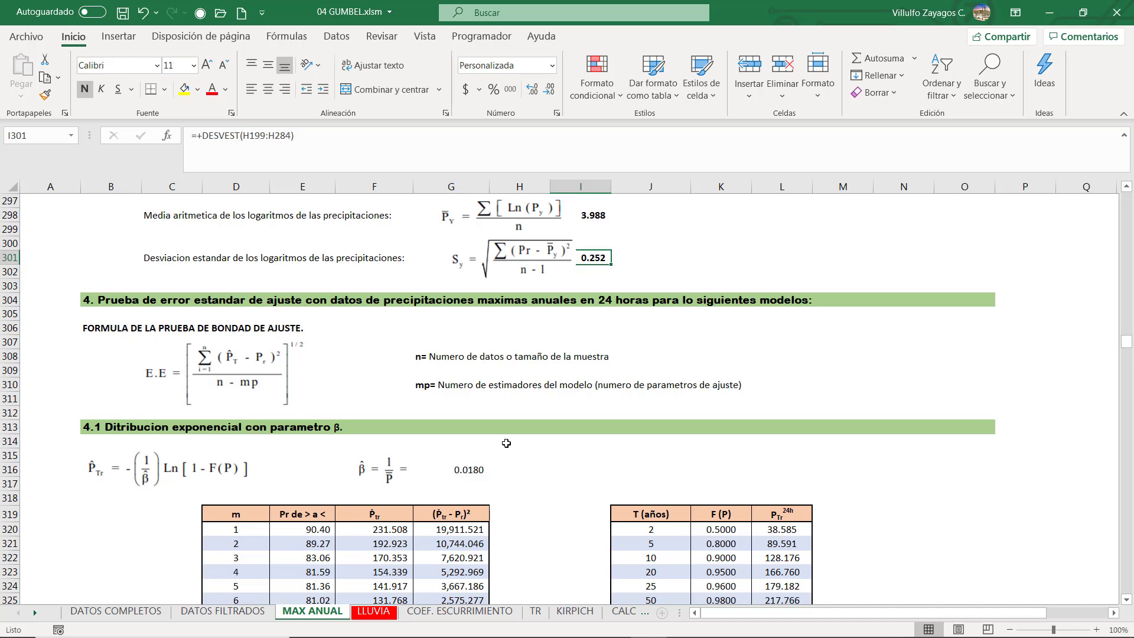
{"action": "scroll", "coordinate": [507, 446], "scroll_direction": "down", "scroll_amount": 5}
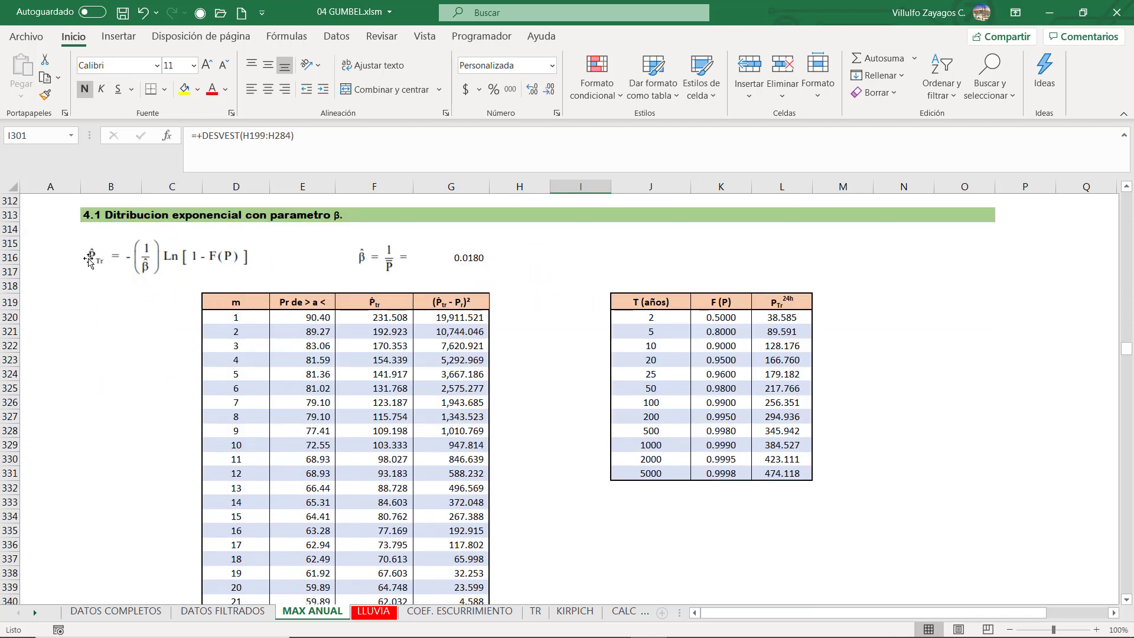
Step: Check the estimated rainfall formula in F320, and review the tables and standard errors of the exponential distributions in sections 4.1 and 4.2
{"action": "left_click", "coordinate": [367, 318]}
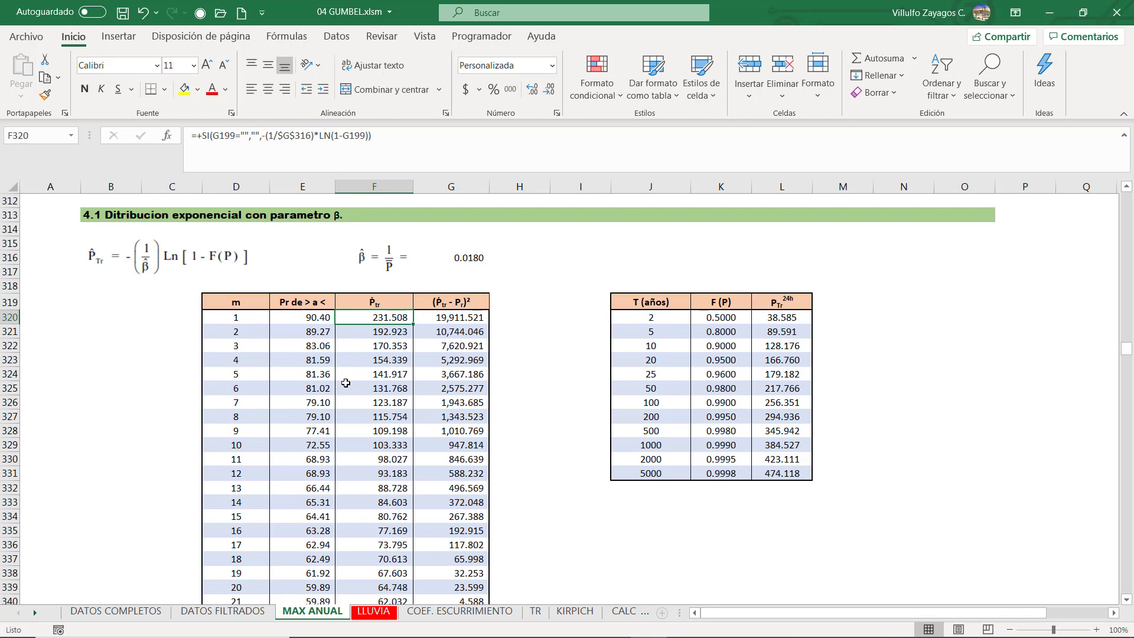
{"action": "scroll", "coordinate": [378, 402], "scroll_direction": "down", "scroll_amount": 16}
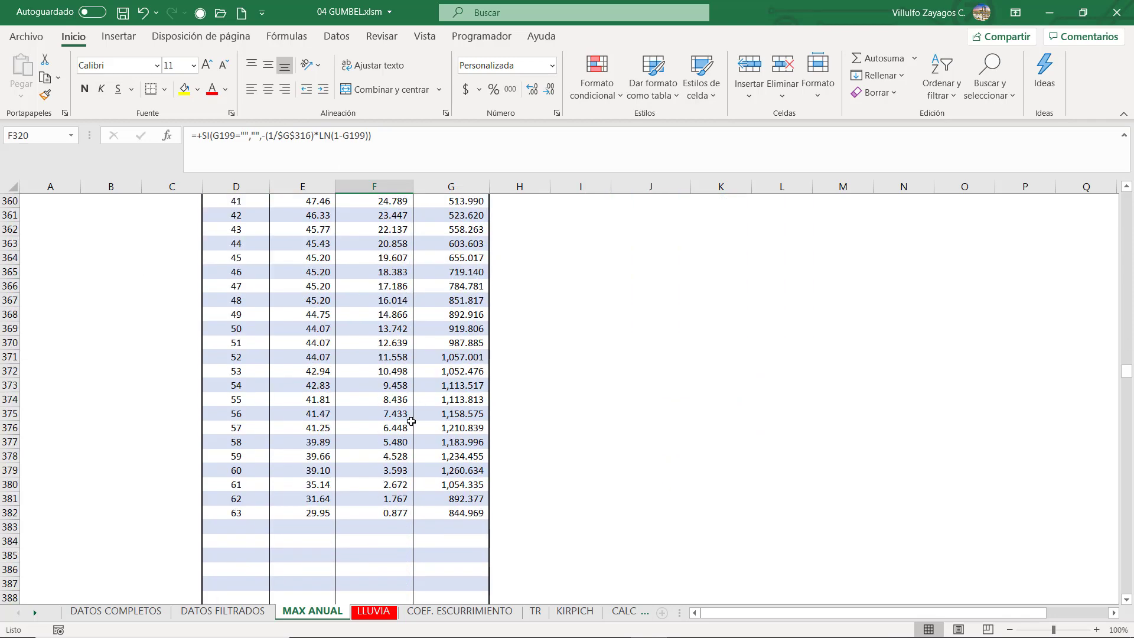
{"action": "scroll", "coordinate": [412, 421], "scroll_direction": "down", "scroll_amount": 13}
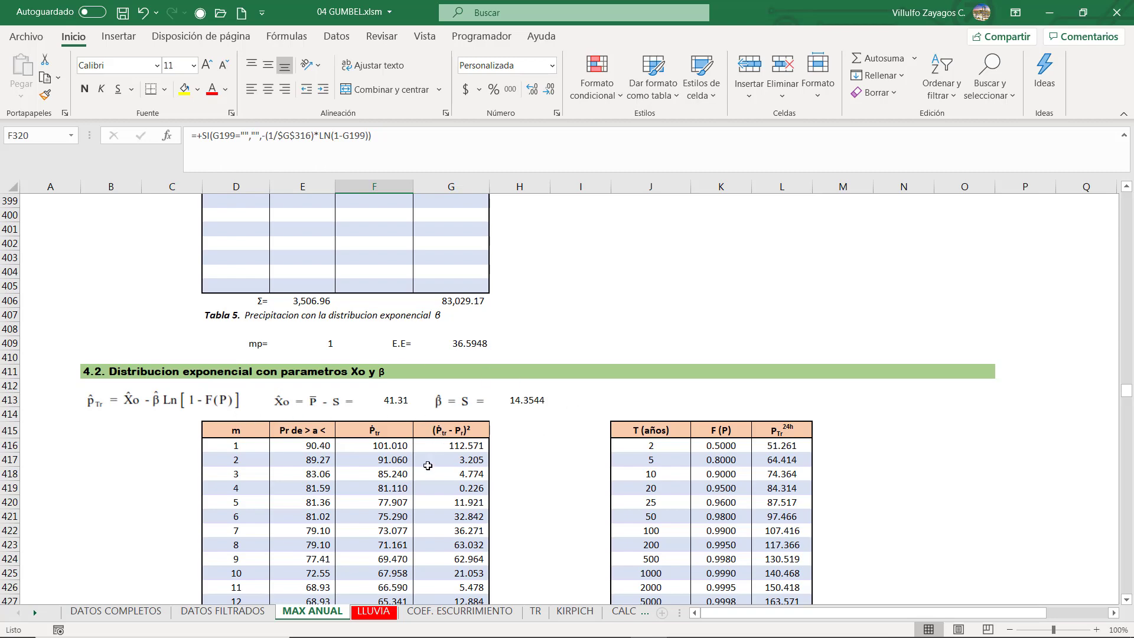
{"action": "scroll", "coordinate": [427, 465], "scroll_direction": "down", "scroll_amount": 11}
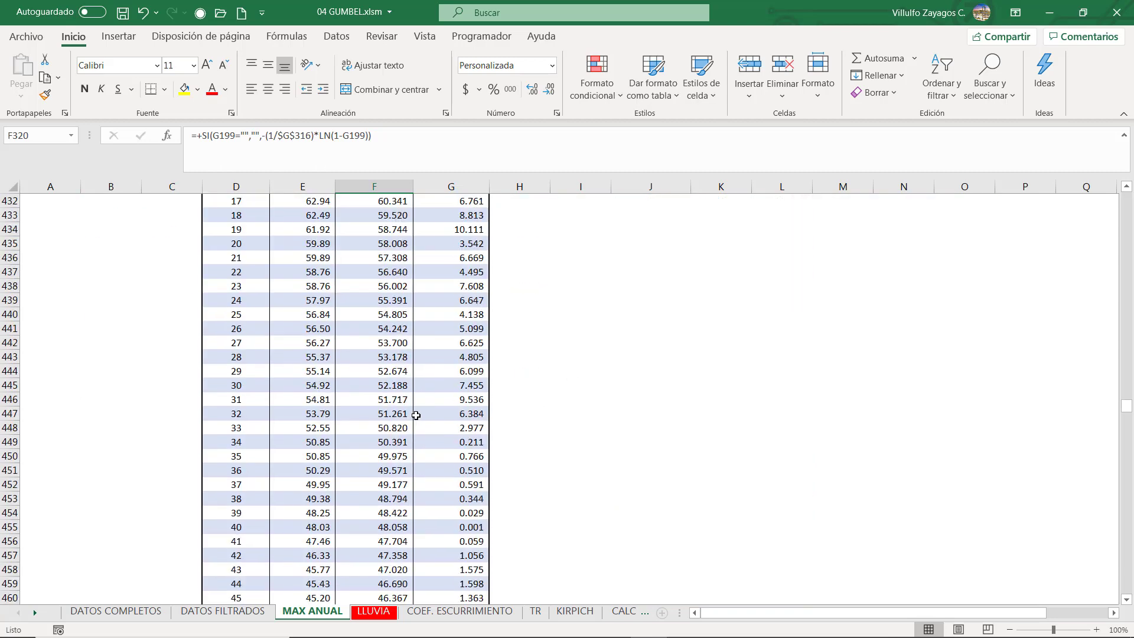
{"action": "scroll", "coordinate": [416, 415], "scroll_direction": "down", "scroll_amount": 20}
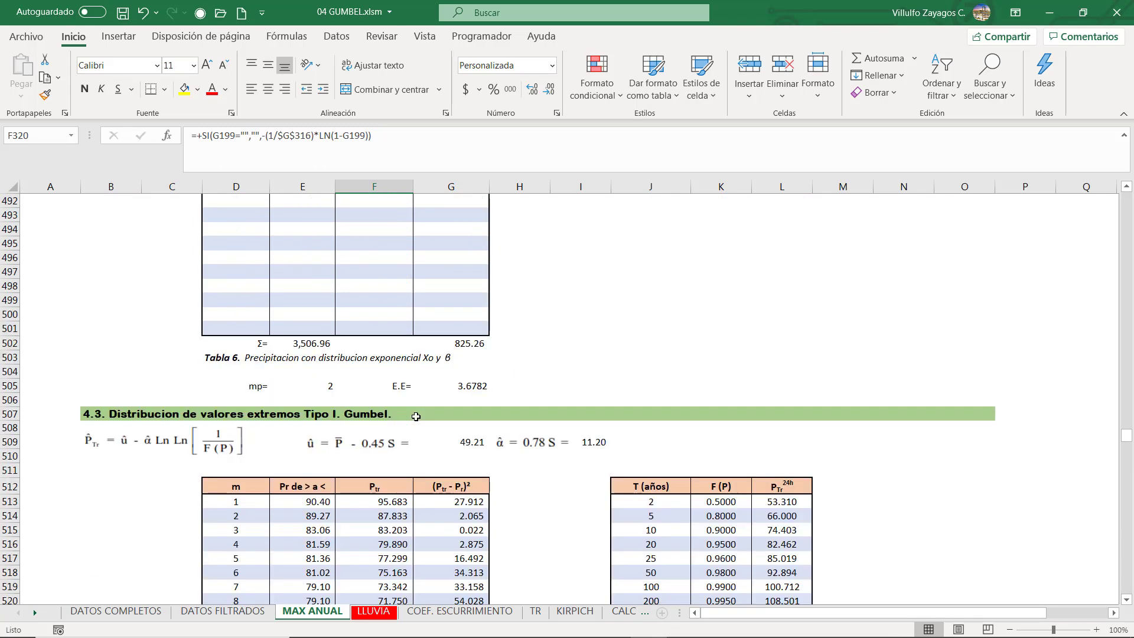
Step: Examine the Gumbel Type I equation and parameters in section 4.3, along with the m and descending Pr columns of its table
{"action": "left_click", "coordinate": [410, 413]}
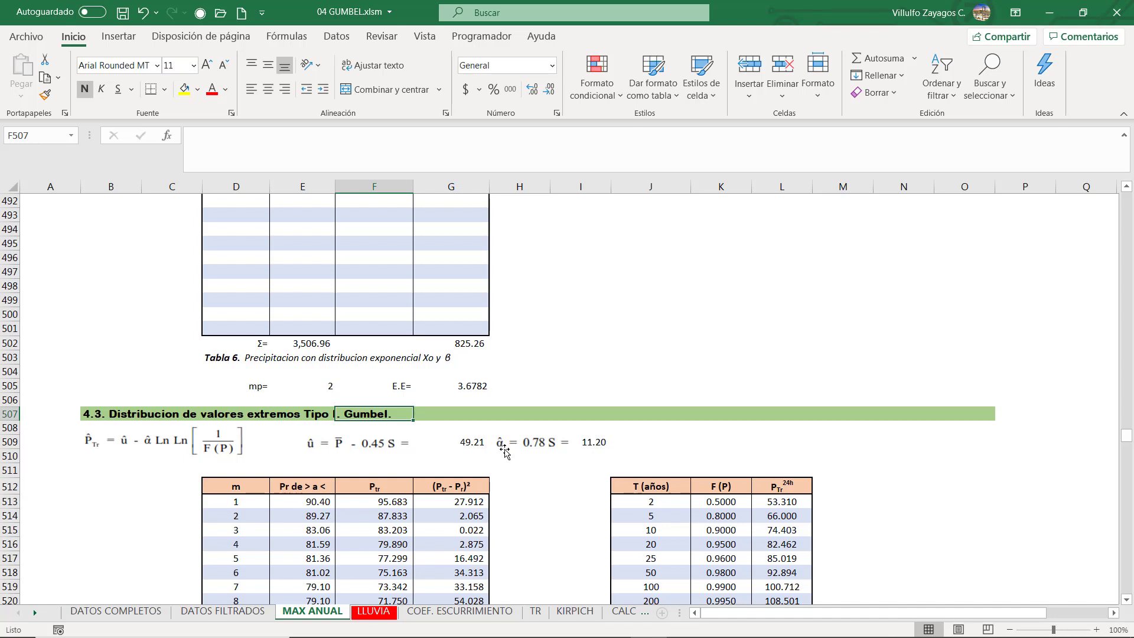
{"action": "left_click", "coordinate": [246, 515]}
{"action": "scroll", "coordinate": [248, 508], "scroll_direction": "down", "scroll_amount": 1}
{"action": "left_click_drag", "start_coordinate": [250, 459], "coordinate": [248, 558]}
{"action": "left_click", "coordinate": [294, 460]}
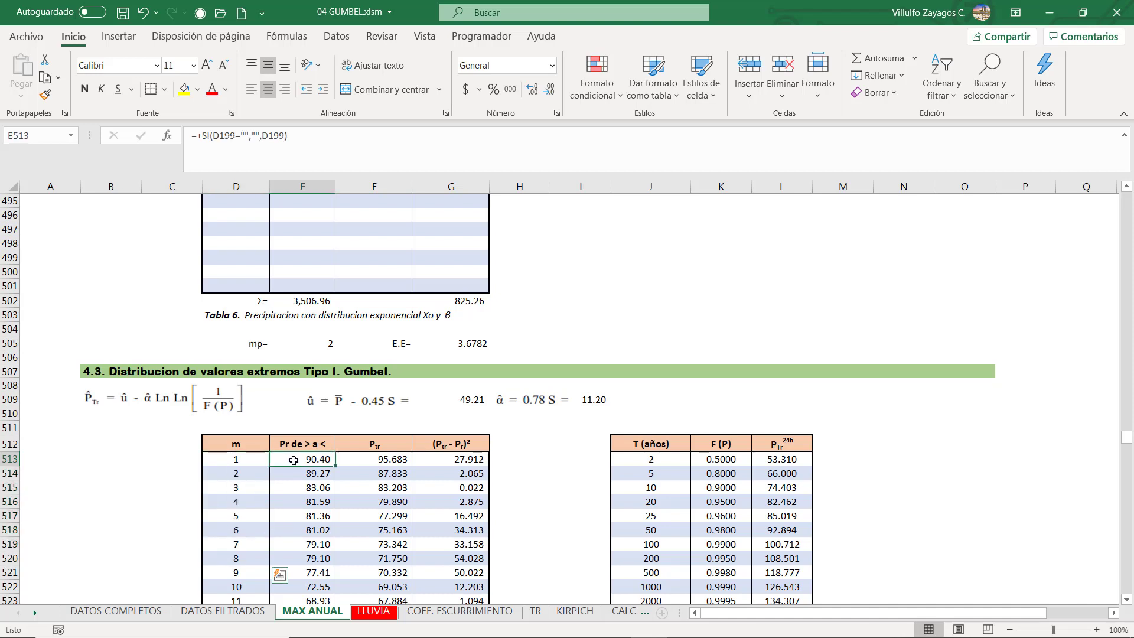
{"action": "left_click_drag", "start_coordinate": [294, 460], "coordinate": [303, 515]}
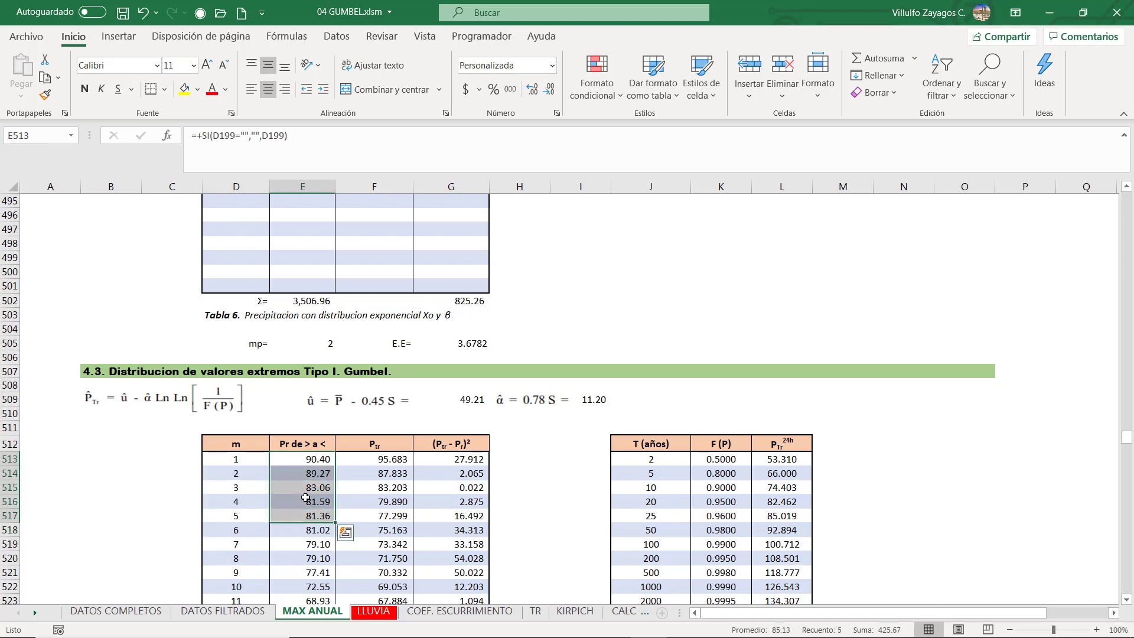
{"action": "left_click", "coordinate": [305, 498]}
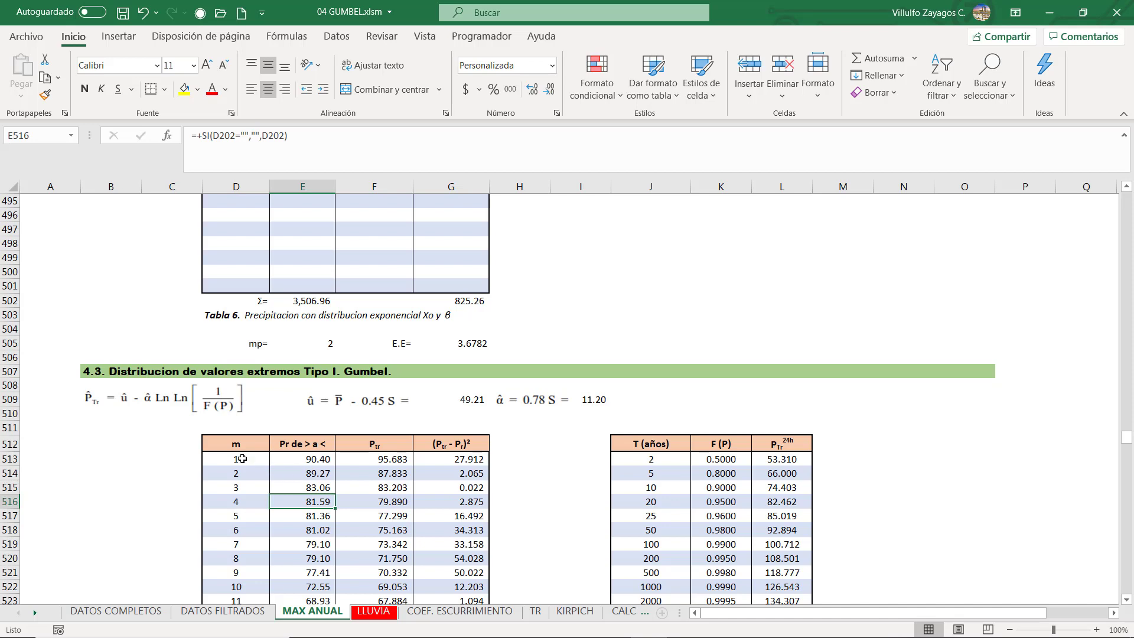
{"action": "left_click_drag", "start_coordinate": [240, 459], "coordinate": [304, 533]}
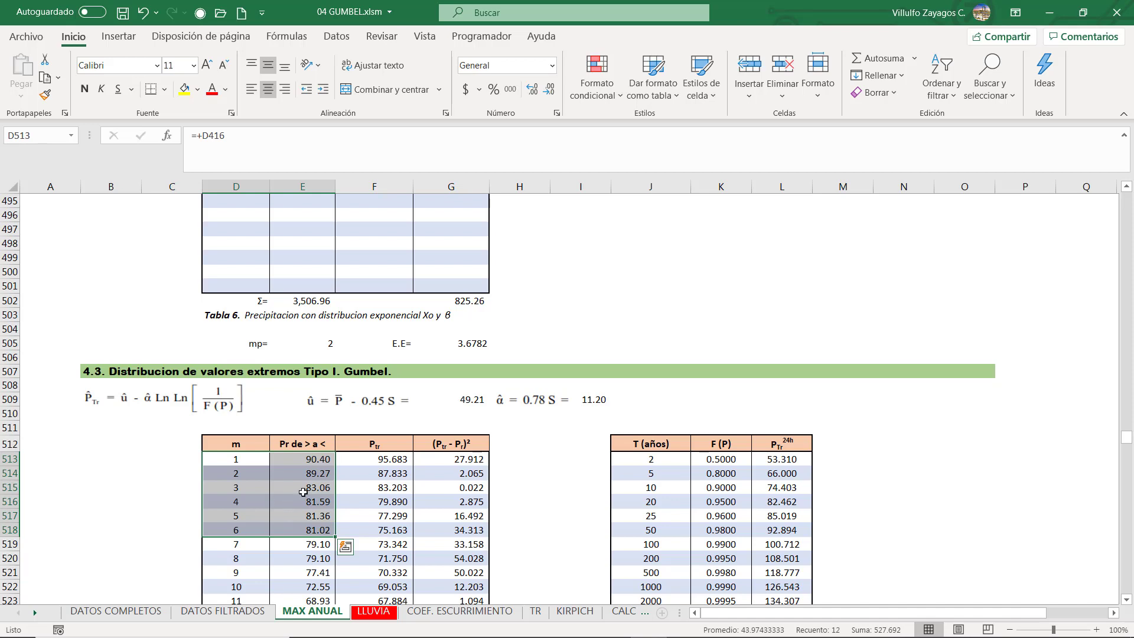
Step: Check the Gumbel rainfall estimate formula in F513 and the squared difference formula in G513, including the values below them
{"action": "left_click", "coordinate": [372, 458]}
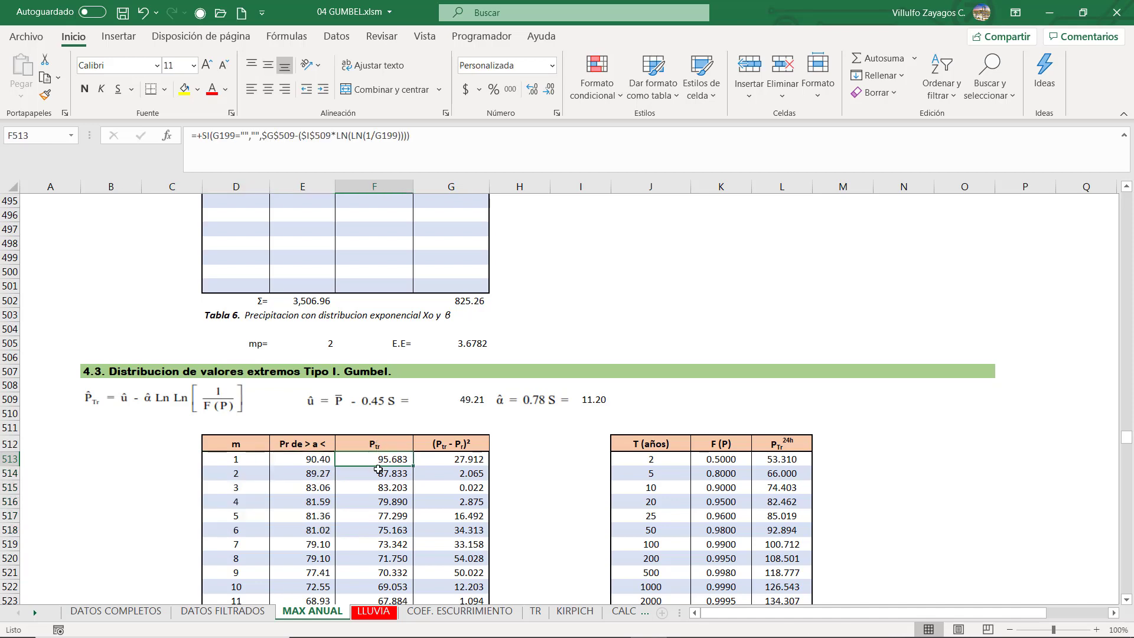
{"action": "left_click_drag", "start_coordinate": [373, 467], "coordinate": [377, 572]}
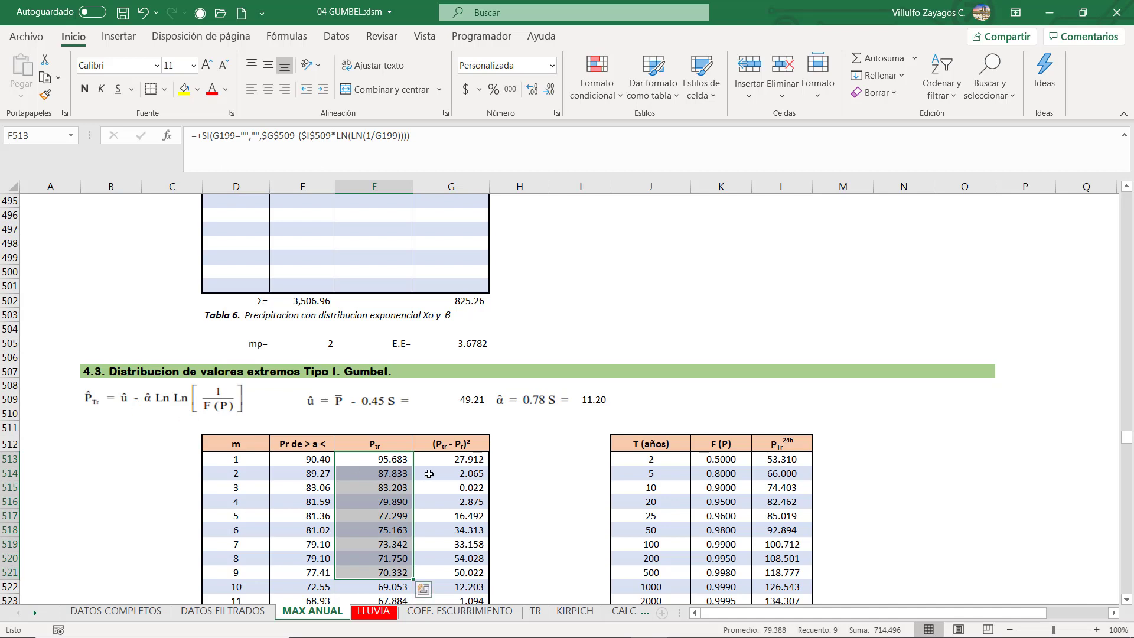
{"action": "left_click", "coordinate": [451, 457]}
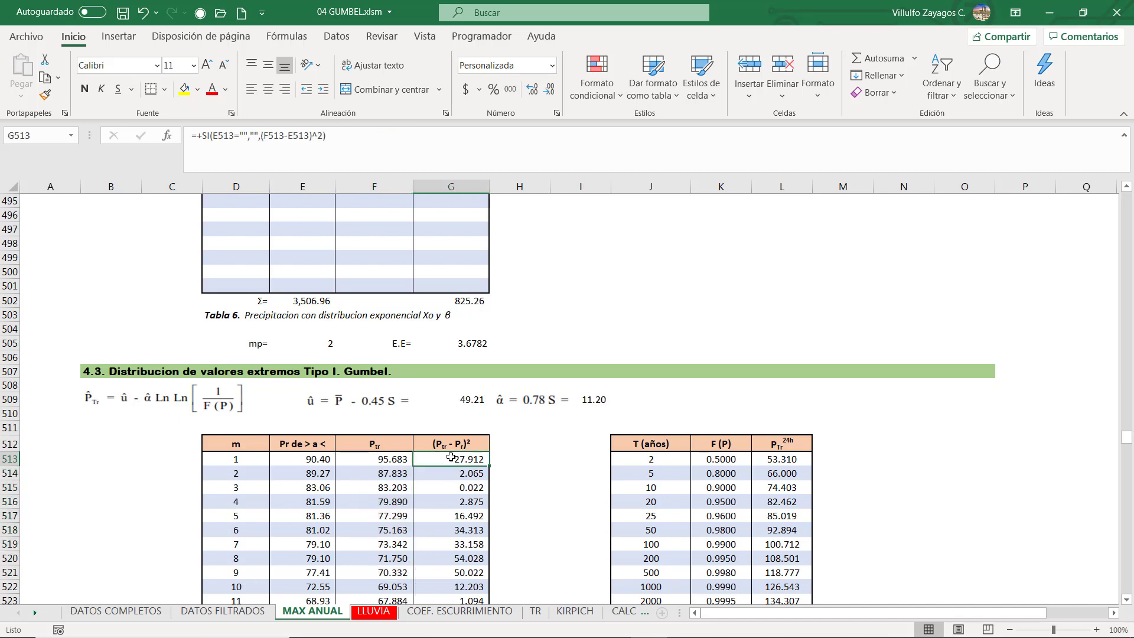
{"action": "left_click_drag", "start_coordinate": [452, 456], "coordinate": [458, 544]}
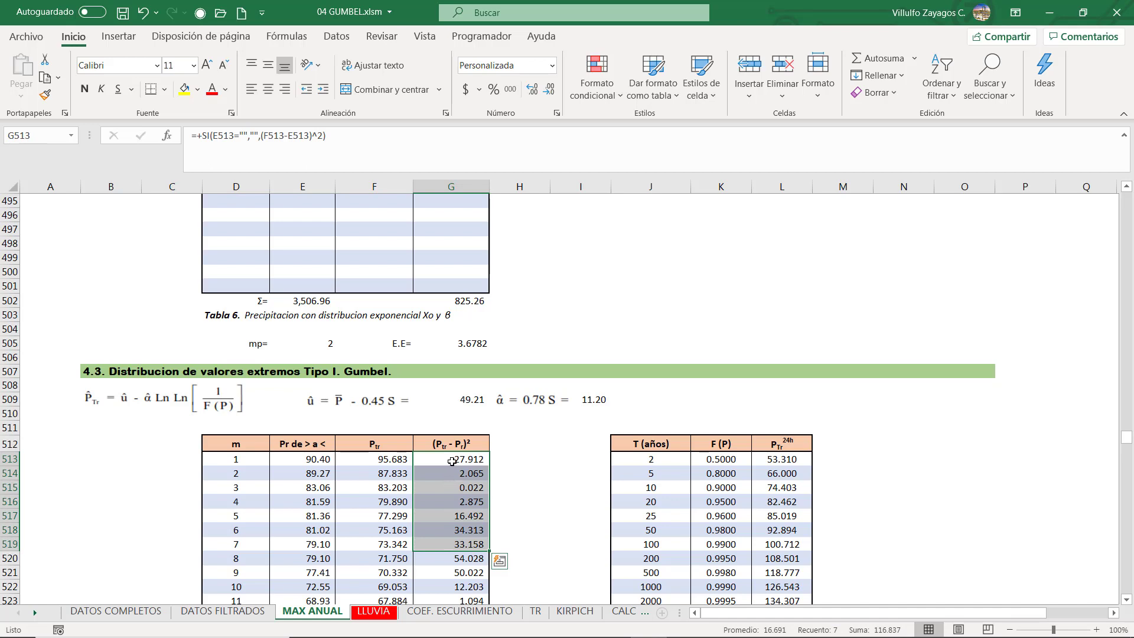
Step: Inspect the formulas of the first Ptr cell F513 and the û and α parameters in G509 and I509
{"action": "left_click", "coordinate": [378, 457]}
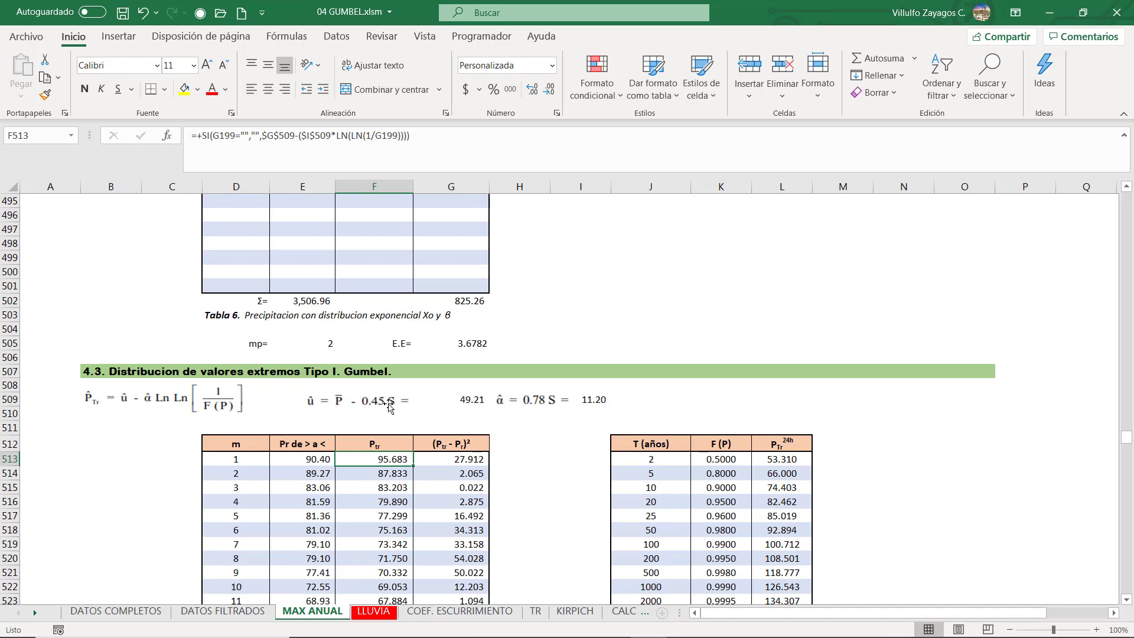
{"action": "left_click", "coordinate": [466, 400]}
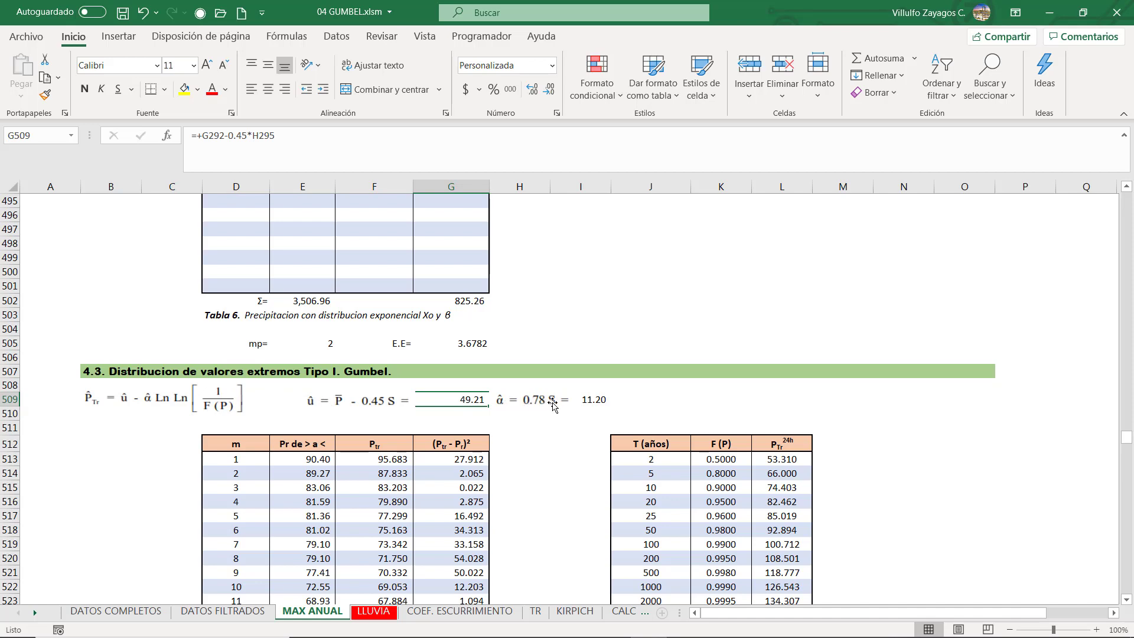
{"action": "left_click", "coordinate": [594, 400]}
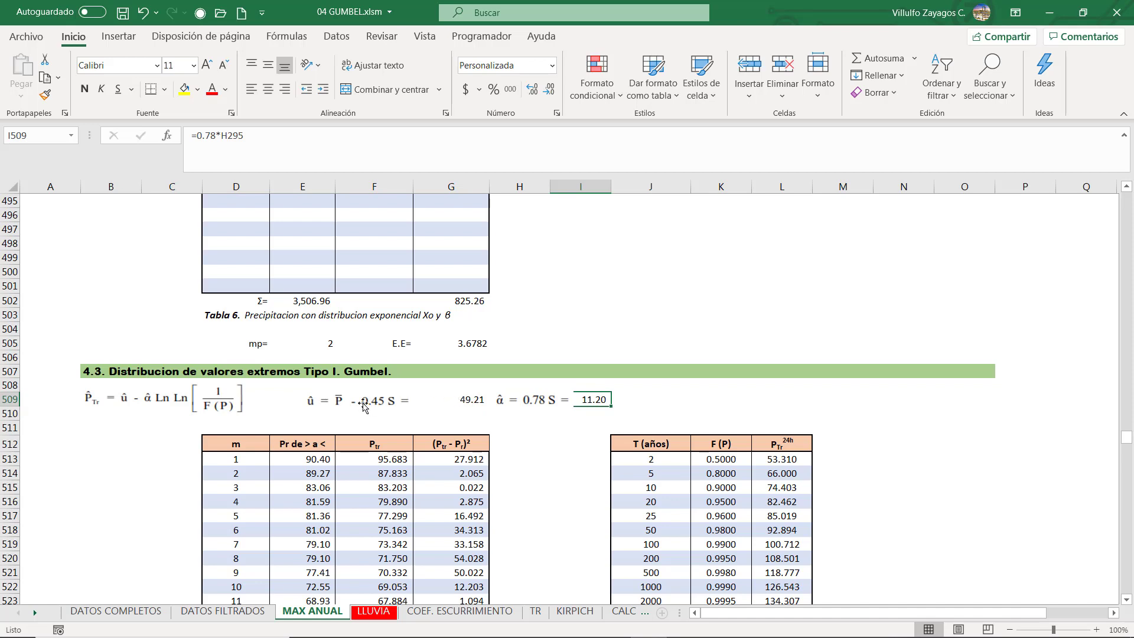
Step: Review the Ptr formulas in F513 and F514 against the Gumbel equation shown above the table
{"action": "left_click", "coordinate": [386, 459]}
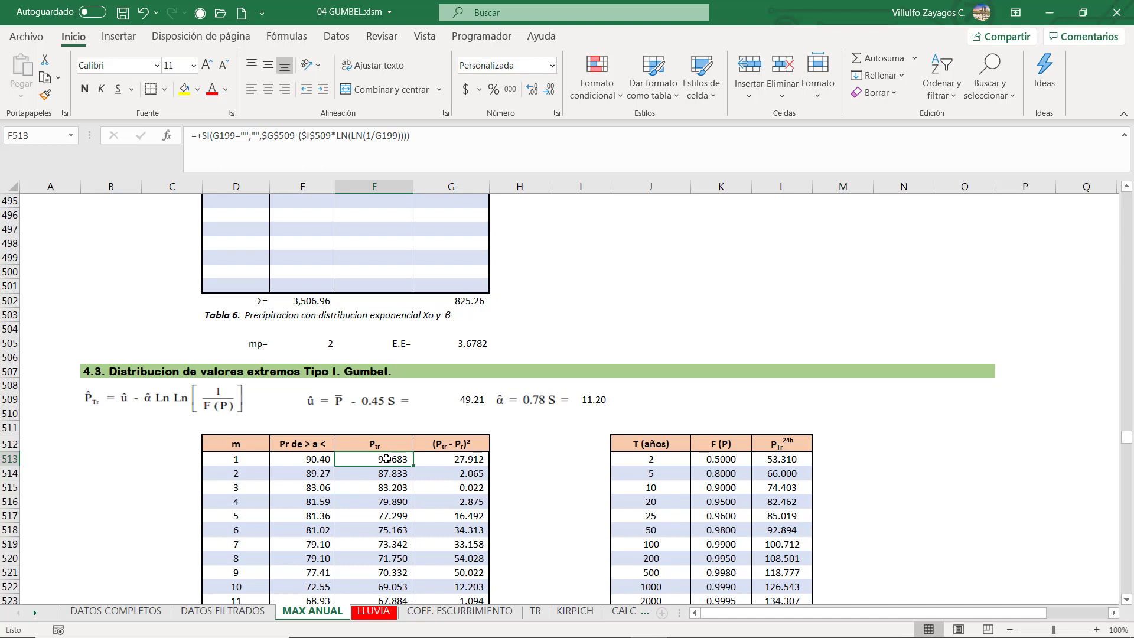
{"action": "double_click", "coordinate": [386, 458]}
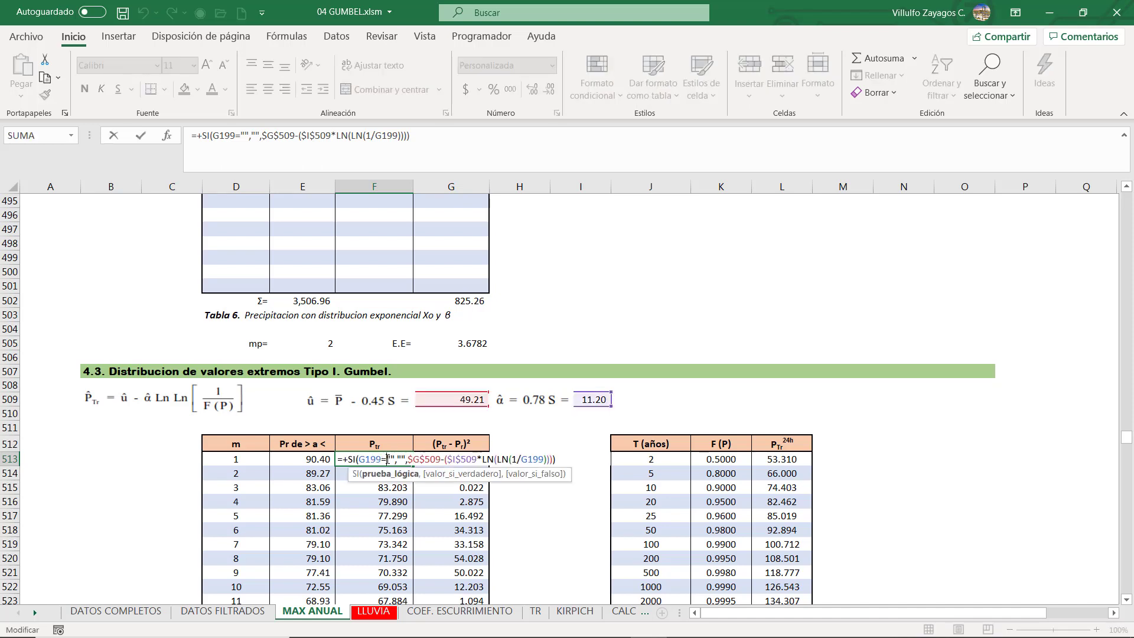
{"action": "key", "text": "Escape"}
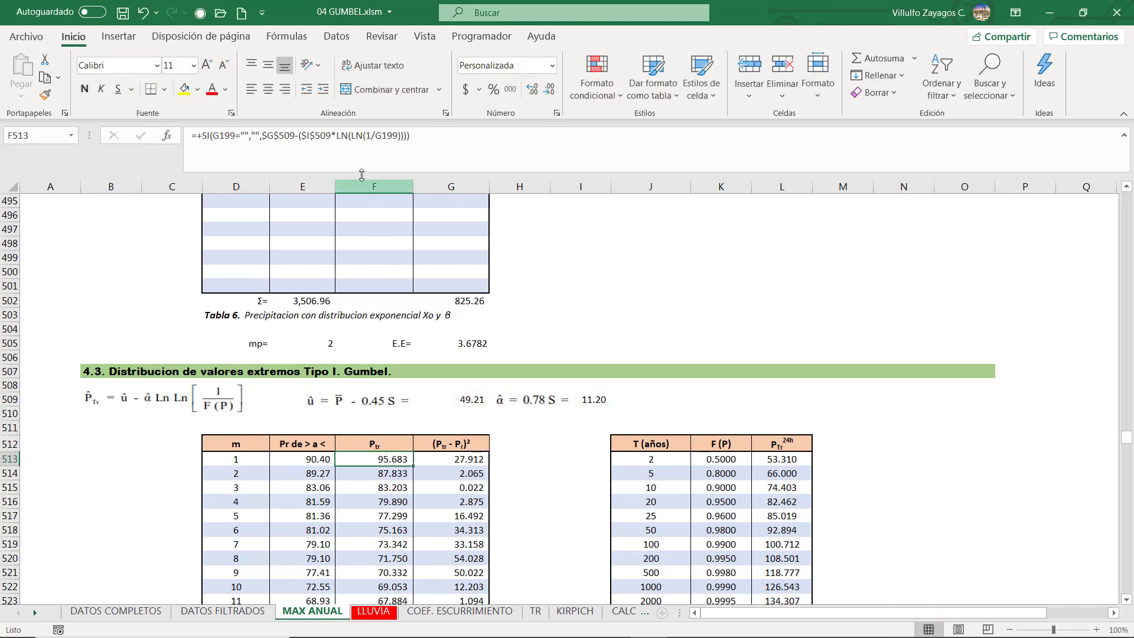
{"action": "left_click", "coordinate": [364, 135]}
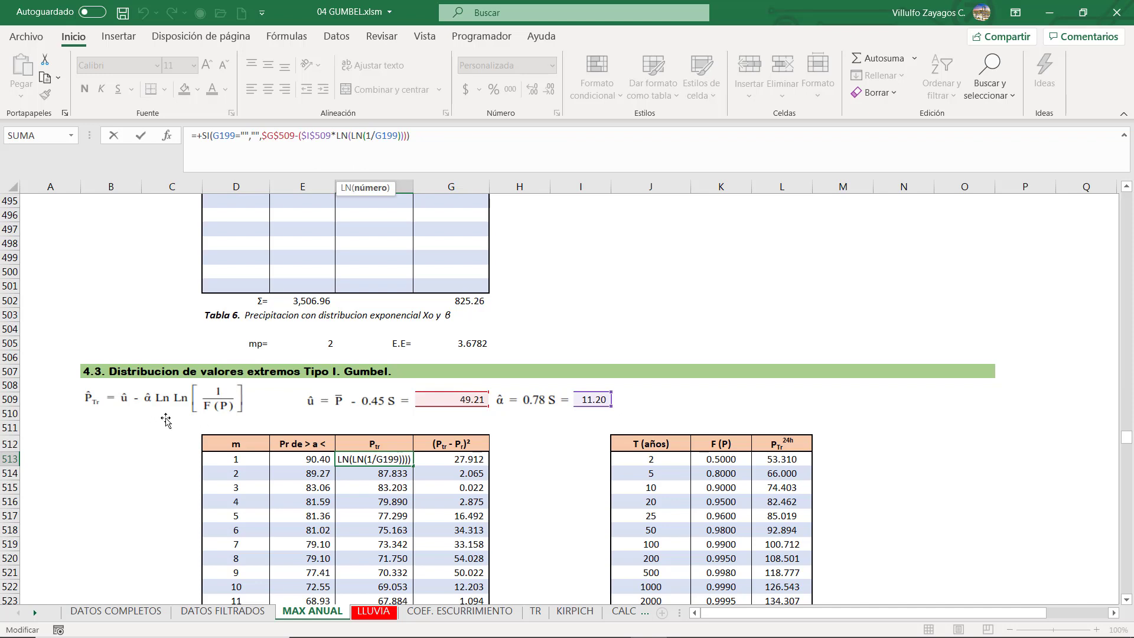
{"action": "key", "text": "Return"}
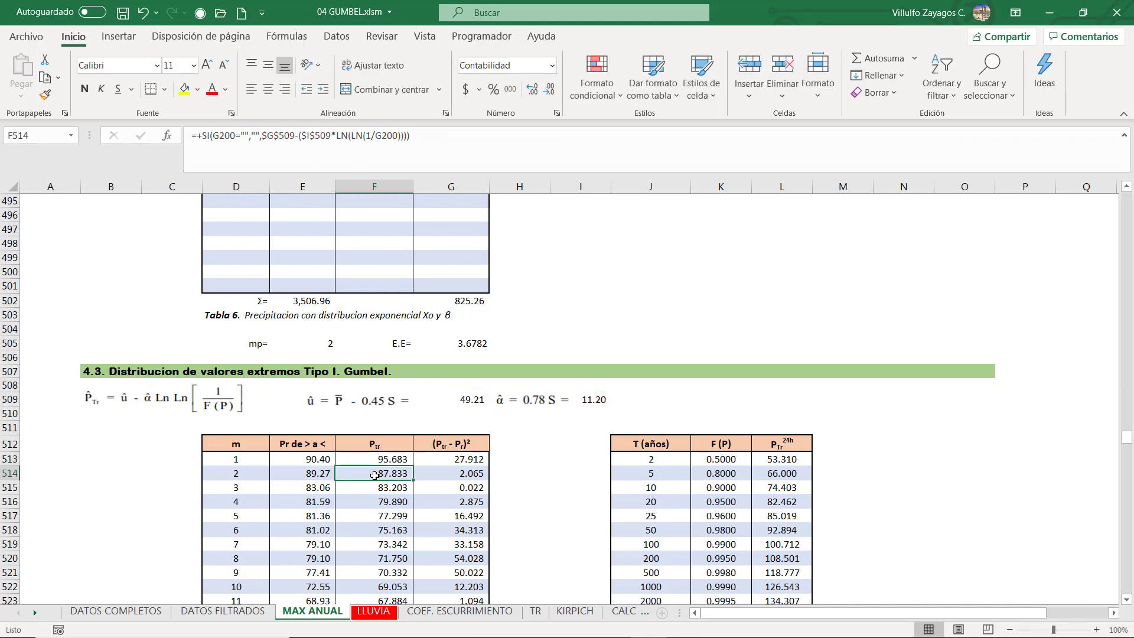
{"action": "double_click", "coordinate": [380, 474]}
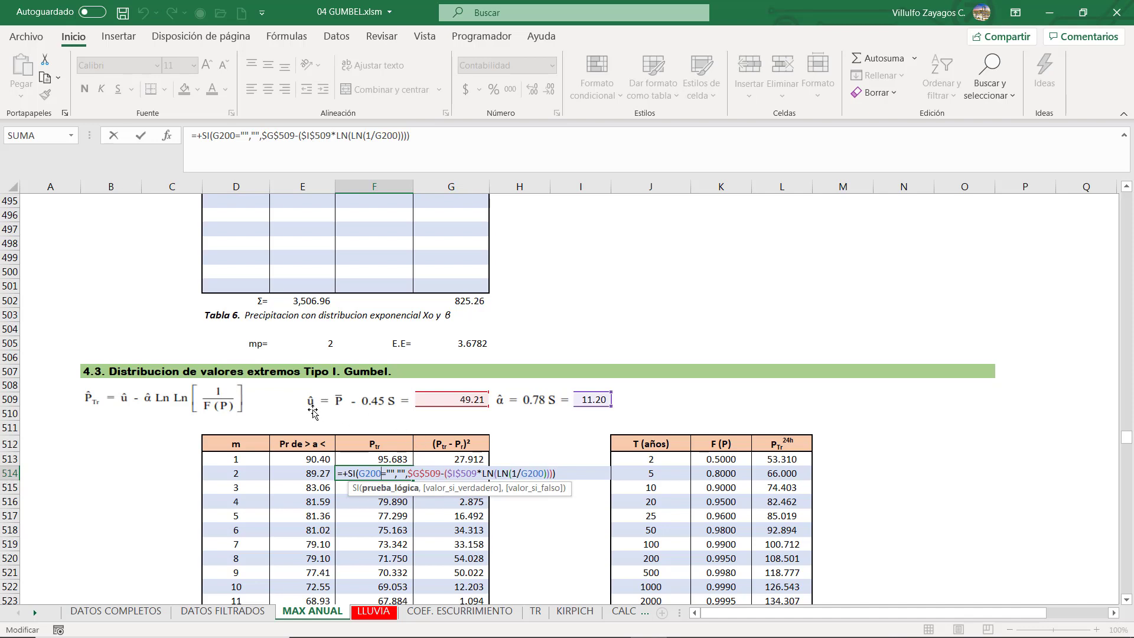
{"action": "left_click", "coordinate": [391, 512]}
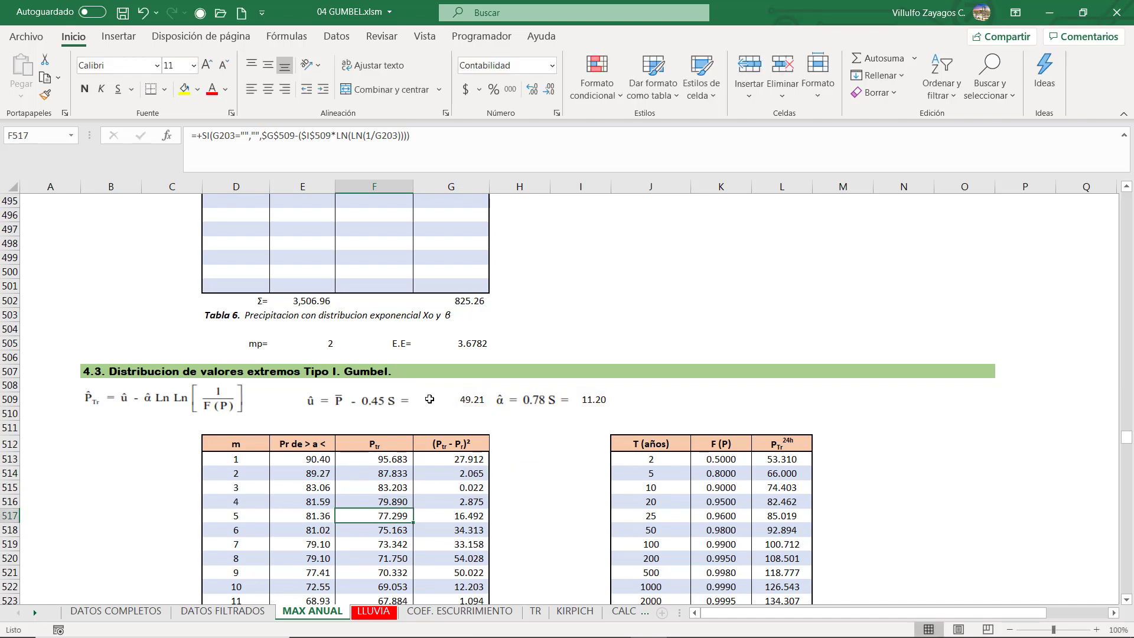
Step: Trace the û formula in G509 to its source cells in section 3, the precipitation mean and standard deviation, without changing it
{"action": "left_click", "coordinate": [466, 401]}
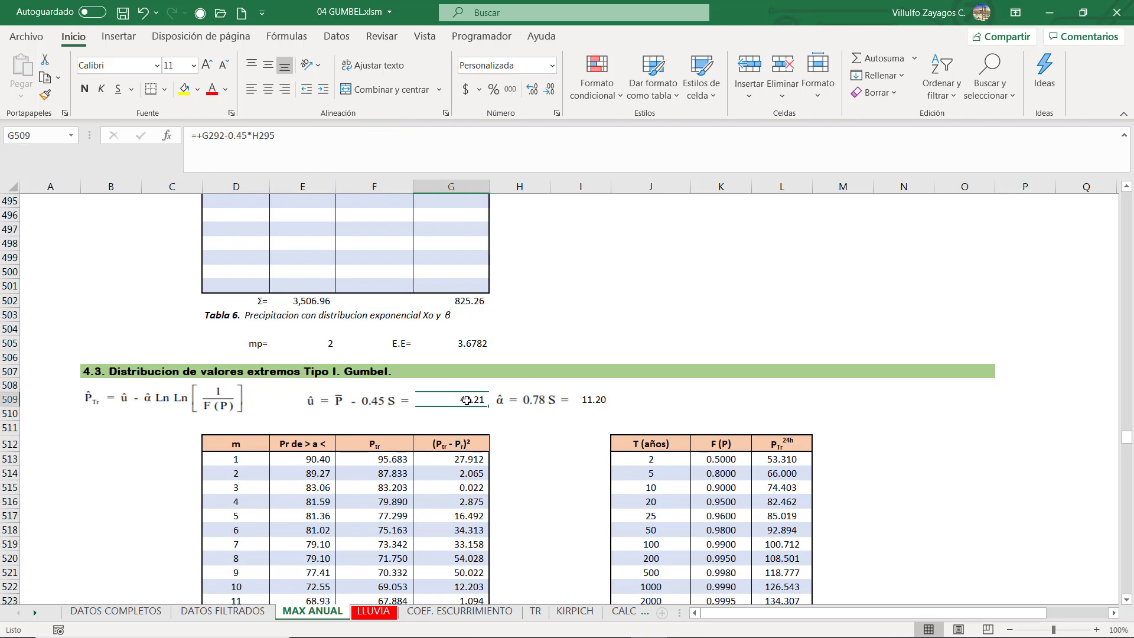
{"action": "double_click", "coordinate": [466, 400]}
{"action": "scroll", "coordinate": [544, 444], "scroll_direction": "up", "scroll_amount": 8}
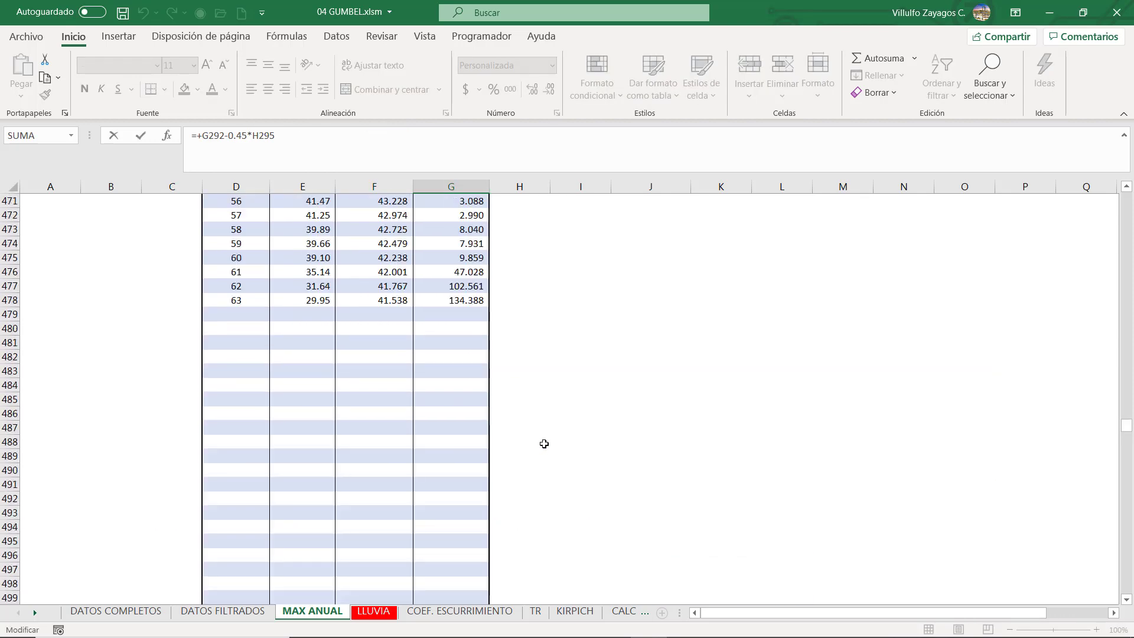
{"action": "scroll", "coordinate": [544, 444], "scroll_direction": "up", "scroll_amount": 20}
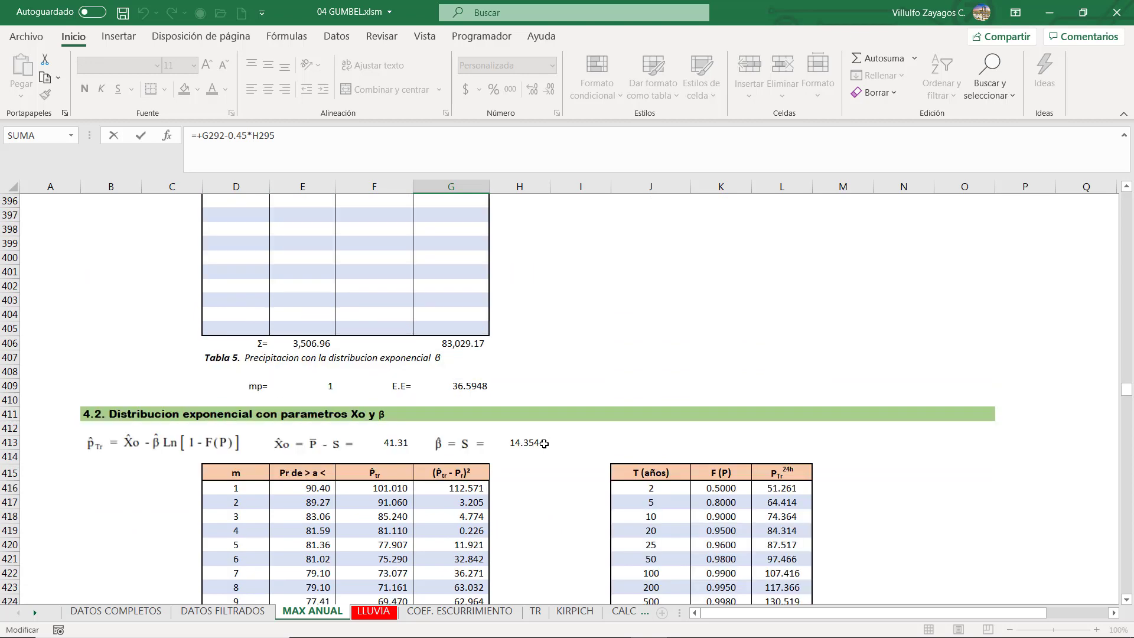
{"action": "scroll", "coordinate": [544, 444], "scroll_direction": "up", "scroll_amount": 20}
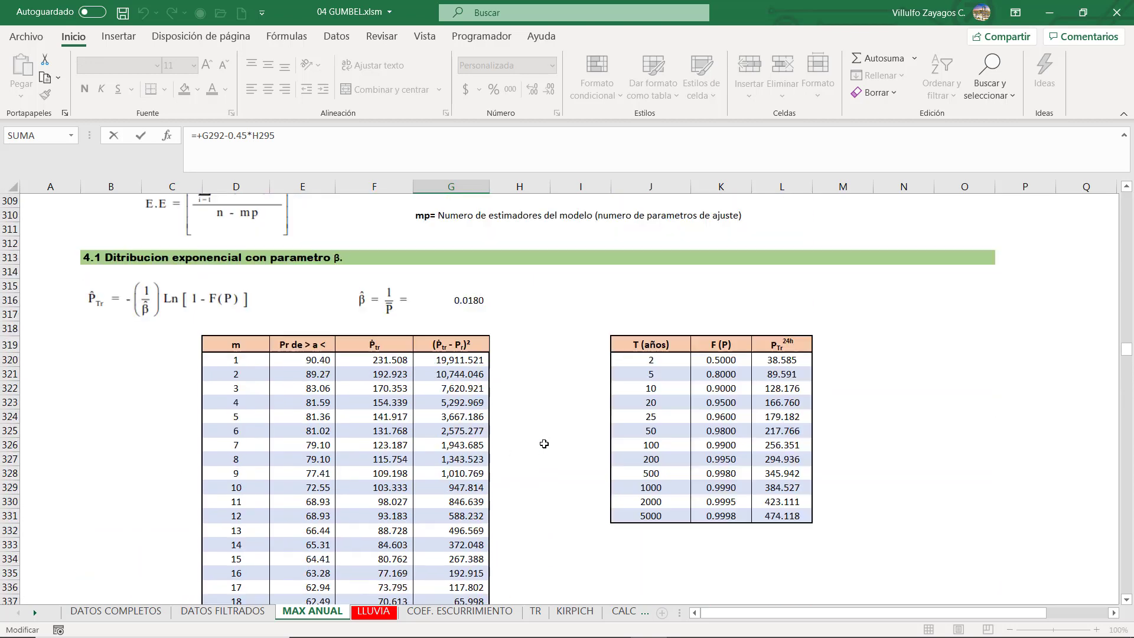
{"action": "scroll", "coordinate": [543, 443], "scroll_direction": "up", "scroll_amount": 9}
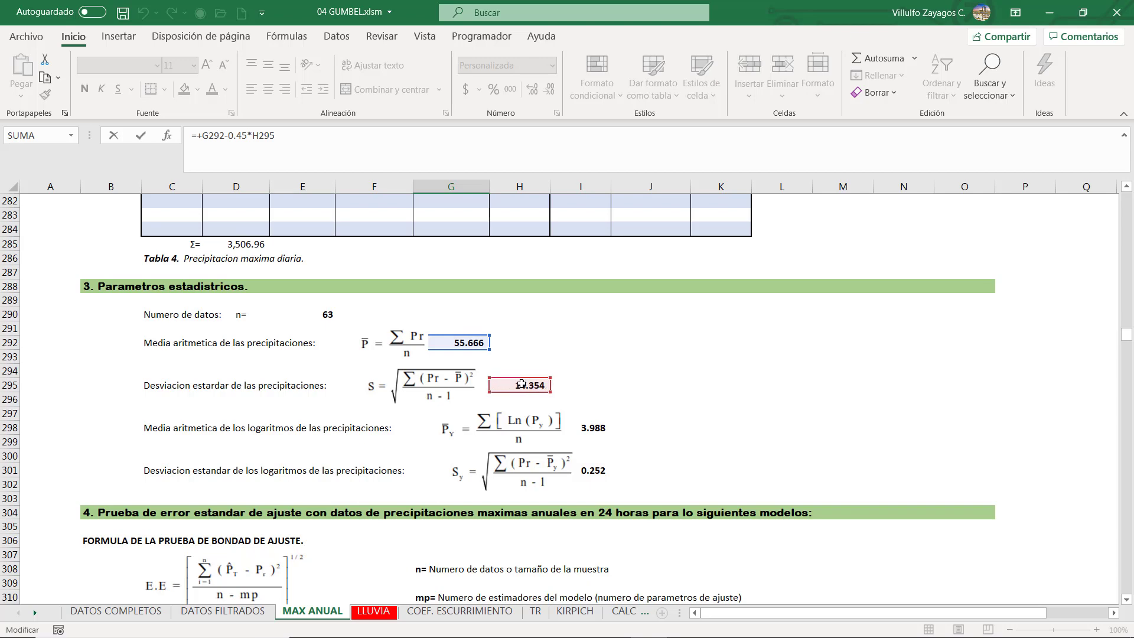
{"action": "key", "text": "Escape"}
{"action": "scroll", "coordinate": [565, 368], "scroll_direction": "down", "scroll_amount": 5}
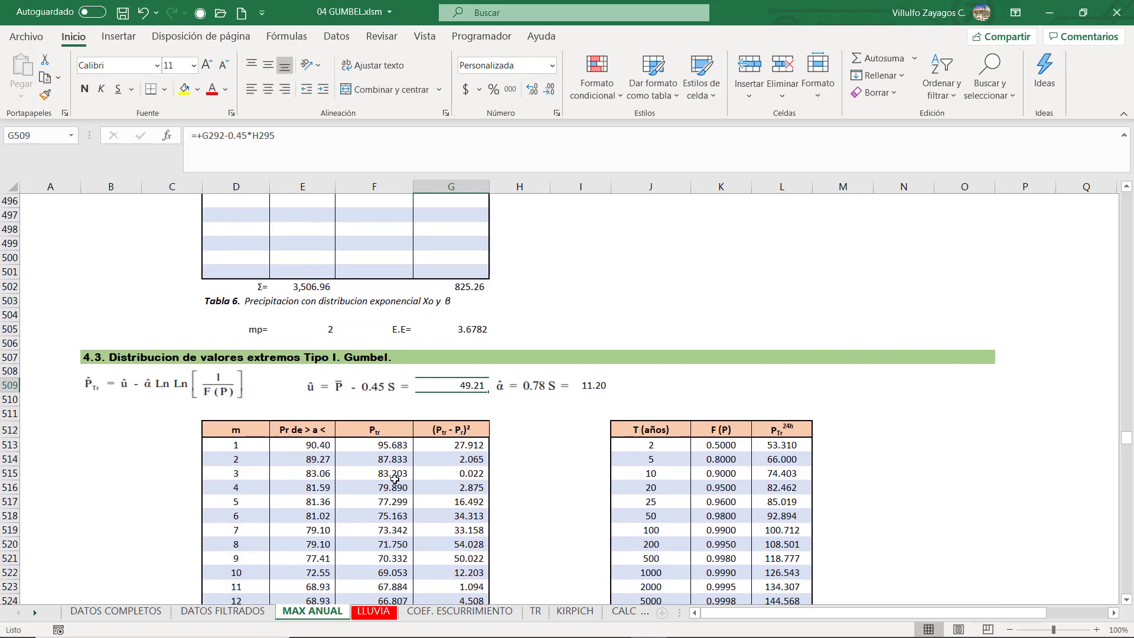
Step: Trace the G200 reference in the F514 formula to the F(P) column of Tabla 4, leaving the formula unchanged
{"action": "left_click", "coordinate": [370, 462]}
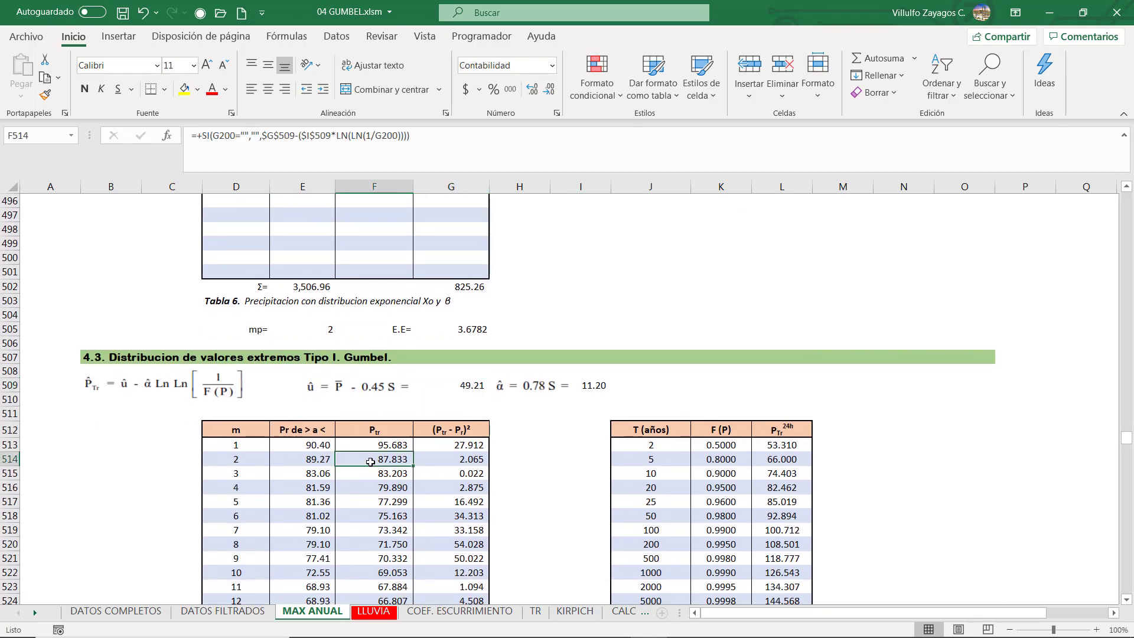
{"action": "double_click", "coordinate": [370, 462]}
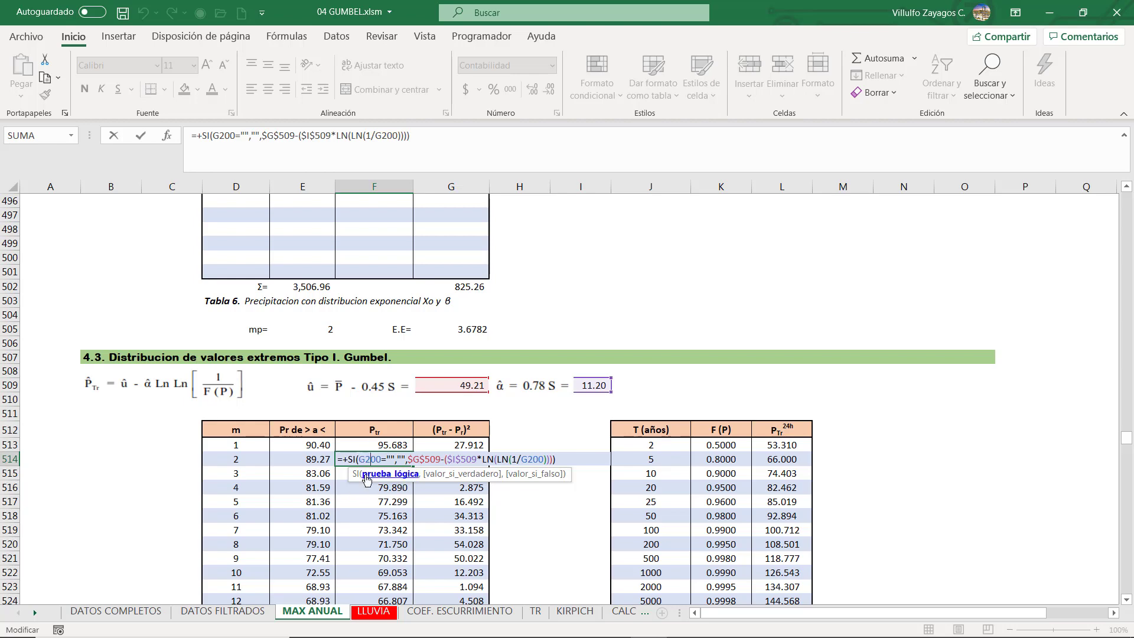
{"action": "scroll", "coordinate": [344, 427], "scroll_direction": "up", "scroll_amount": 2}
{"action": "scroll", "coordinate": [344, 427], "scroll_direction": "up", "scroll_amount": 20}
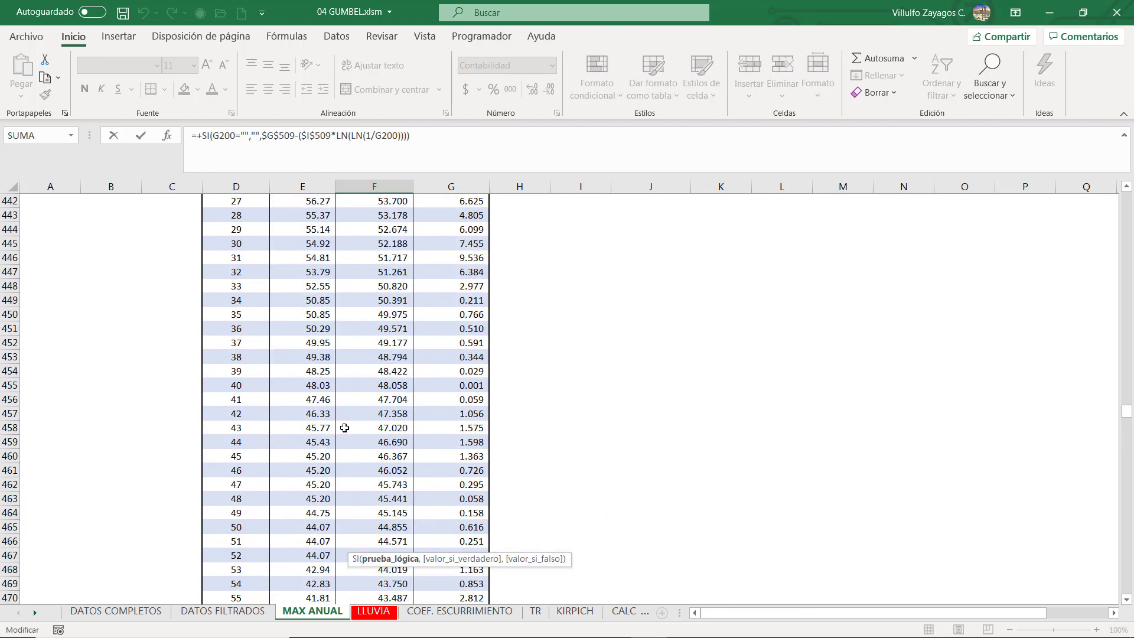
{"action": "scroll", "coordinate": [345, 427], "scroll_direction": "up", "scroll_amount": 20}
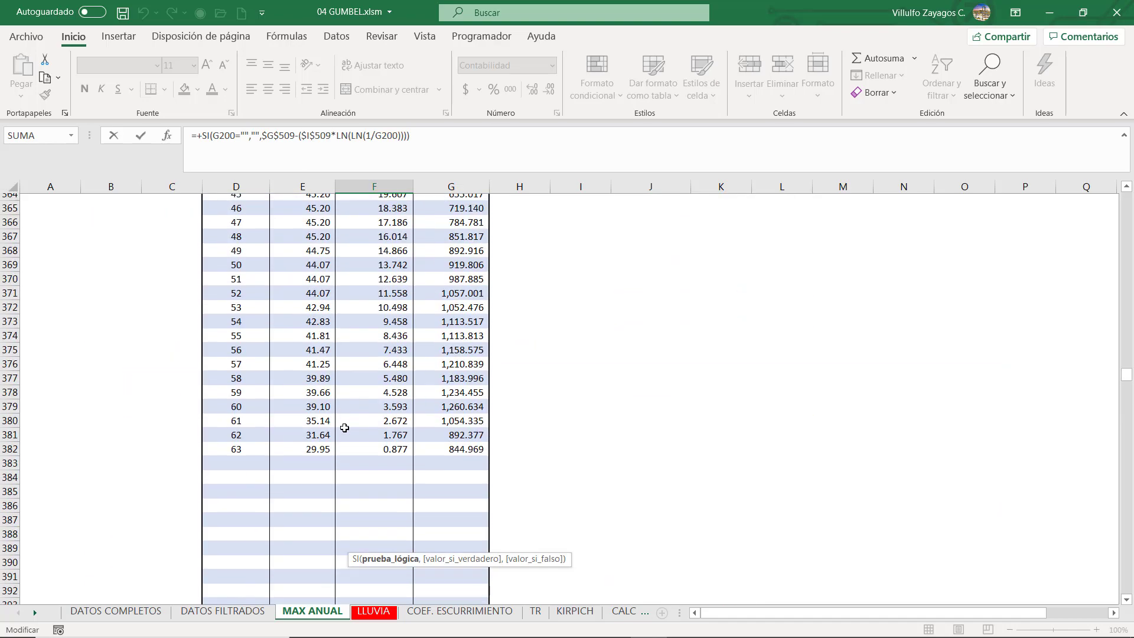
{"action": "scroll", "coordinate": [344, 427], "scroll_direction": "up", "scroll_amount": 20}
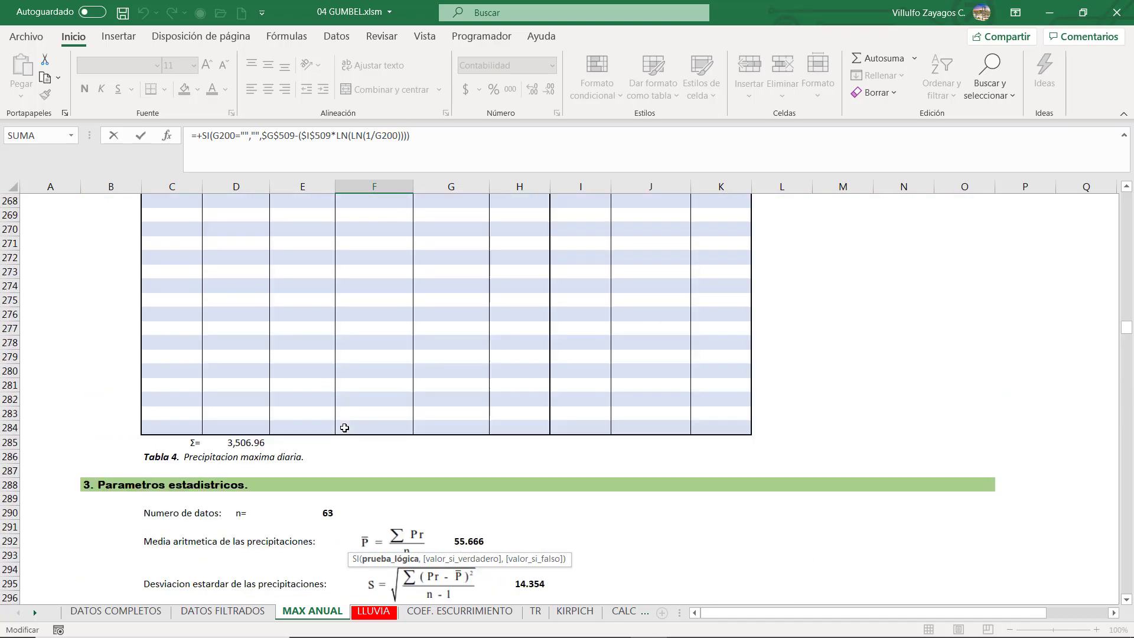
{"action": "scroll", "coordinate": [344, 427], "scroll_direction": "up", "scroll_amount": 10}
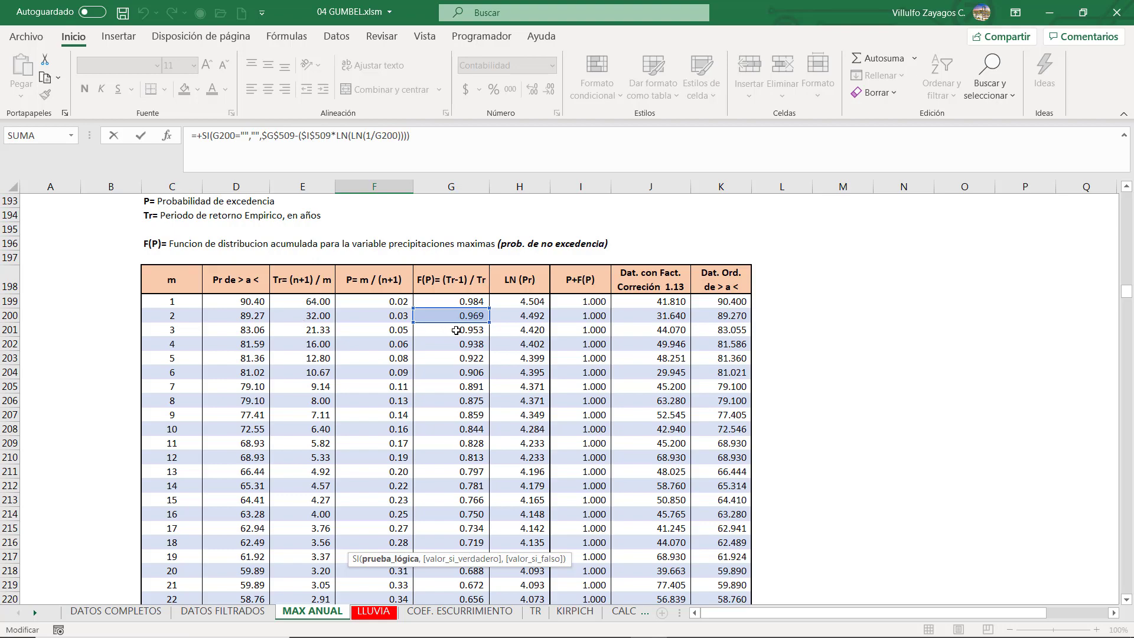
{"action": "scroll", "coordinate": [455, 330], "scroll_direction": "down", "scroll_amount": 3}
{"action": "scroll", "coordinate": [455, 392], "scroll_direction": "down", "scroll_amount": 20}
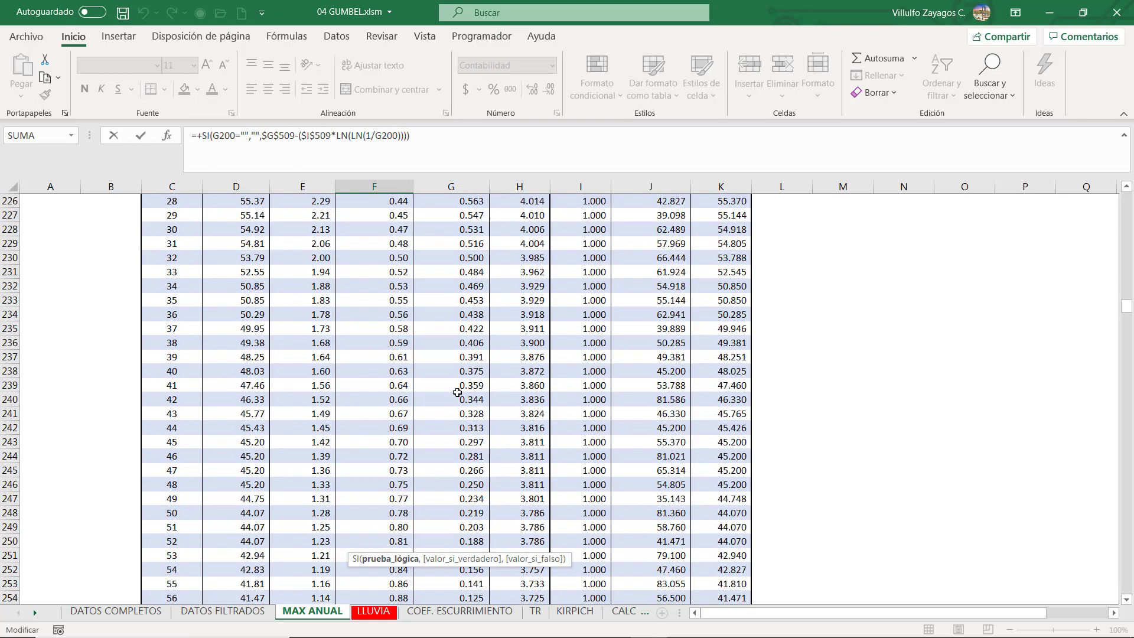
{"action": "scroll", "coordinate": [455, 445], "scroll_direction": "down", "scroll_amount": 20}
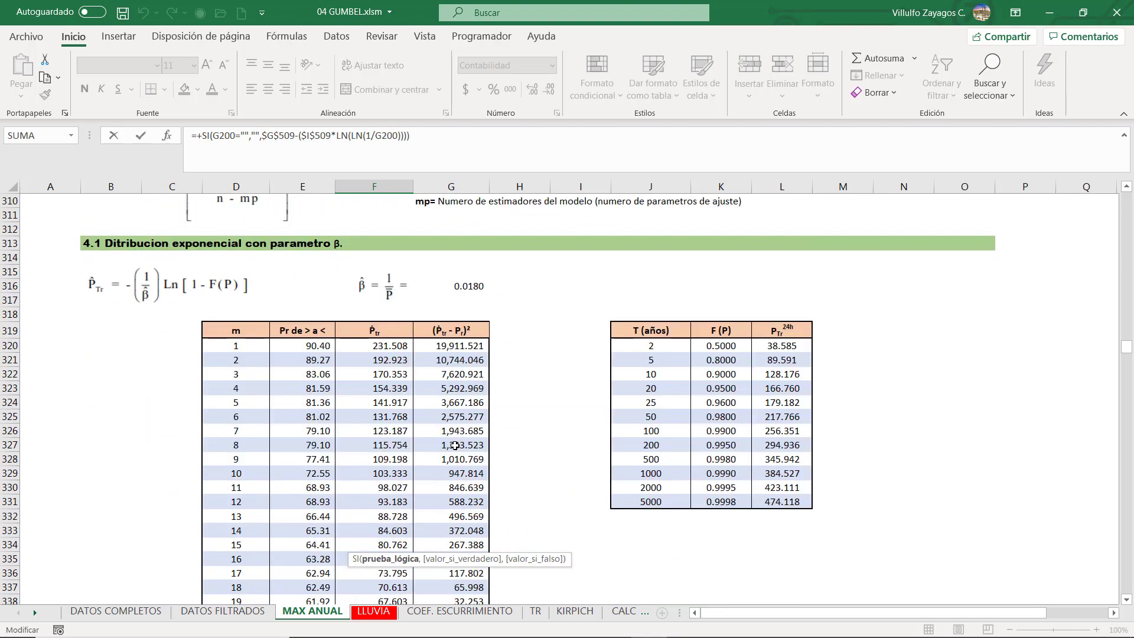
{"action": "scroll", "coordinate": [418, 456], "scroll_direction": "down", "scroll_amount": 20}
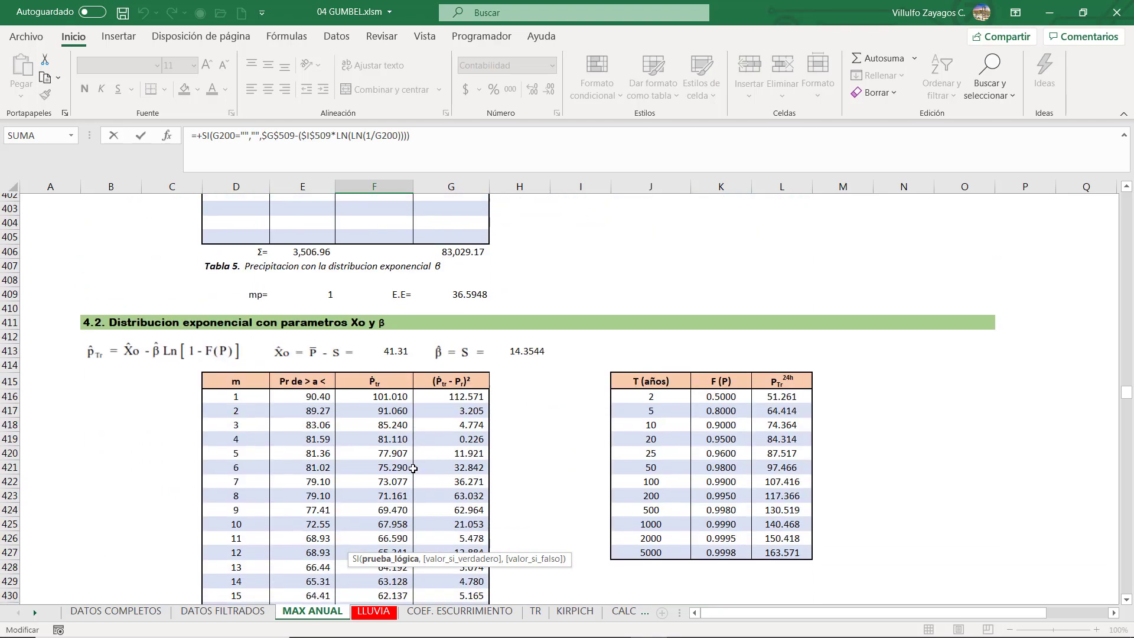
{"action": "scroll", "coordinate": [402, 466], "scroll_direction": "down", "scroll_amount": 20}
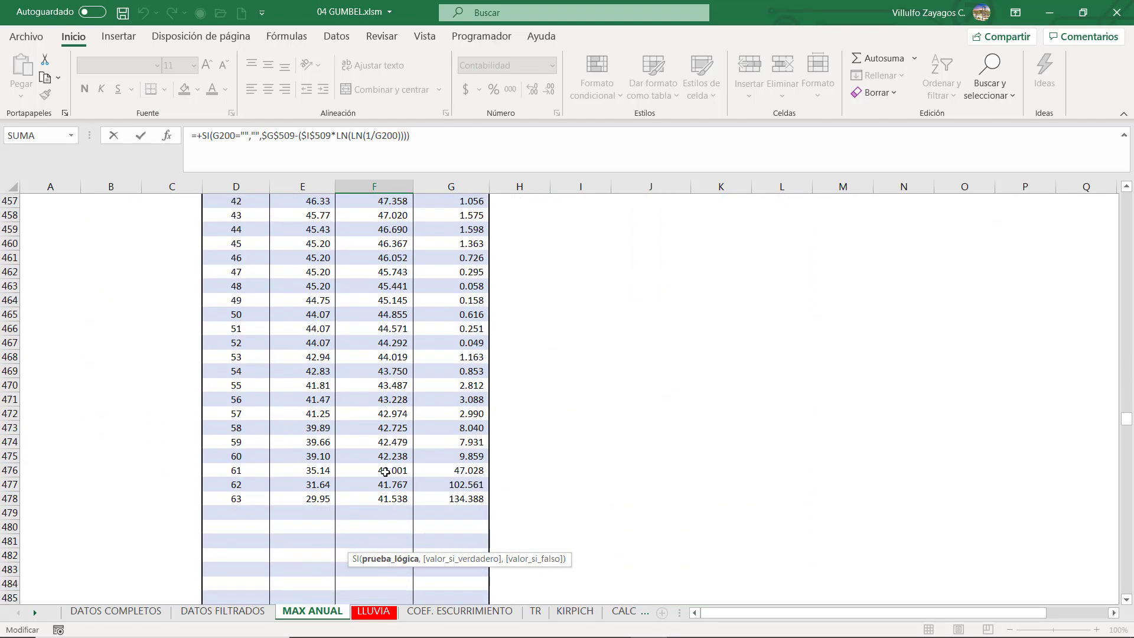
{"action": "scroll", "coordinate": [385, 472], "scroll_direction": "down", "scroll_amount": 1}
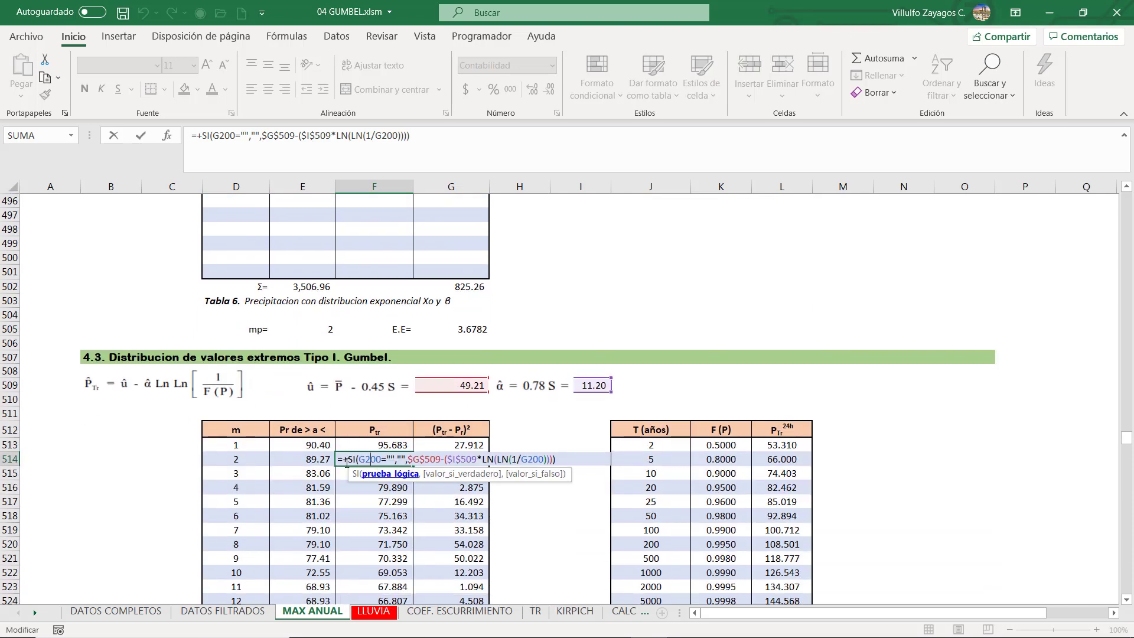
{"action": "key", "text": "Escape"}
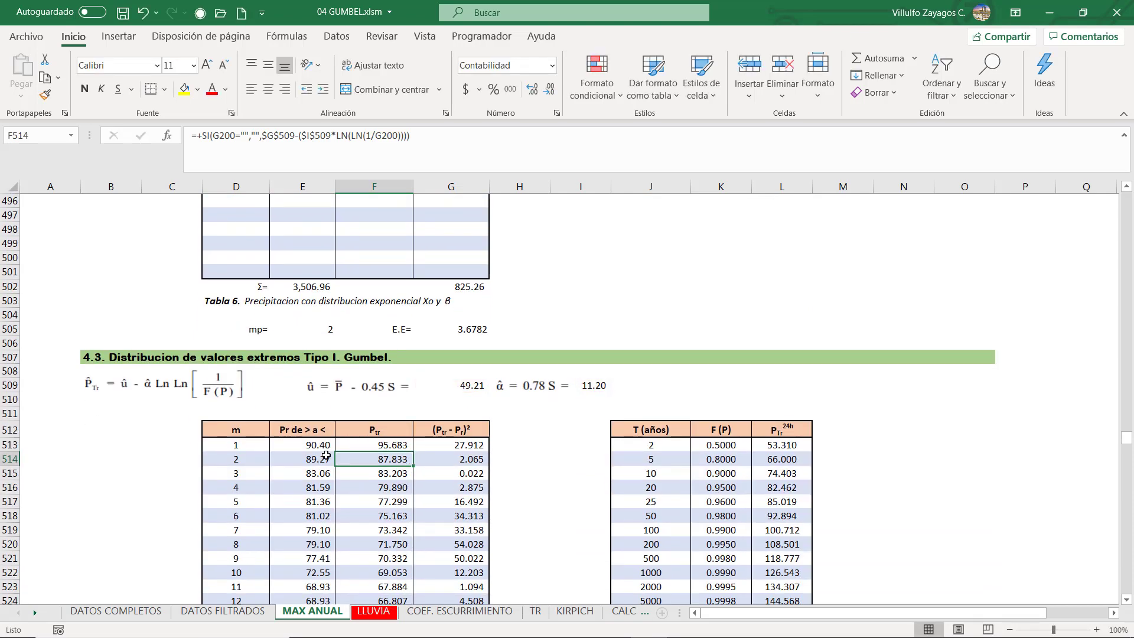
Step: Review the ordered precipitation values, the F514 formula and the Ptr values in F513:F526 of the Gumbel table
{"action": "left_click_drag", "start_coordinate": [326, 456], "coordinate": [321, 497]}
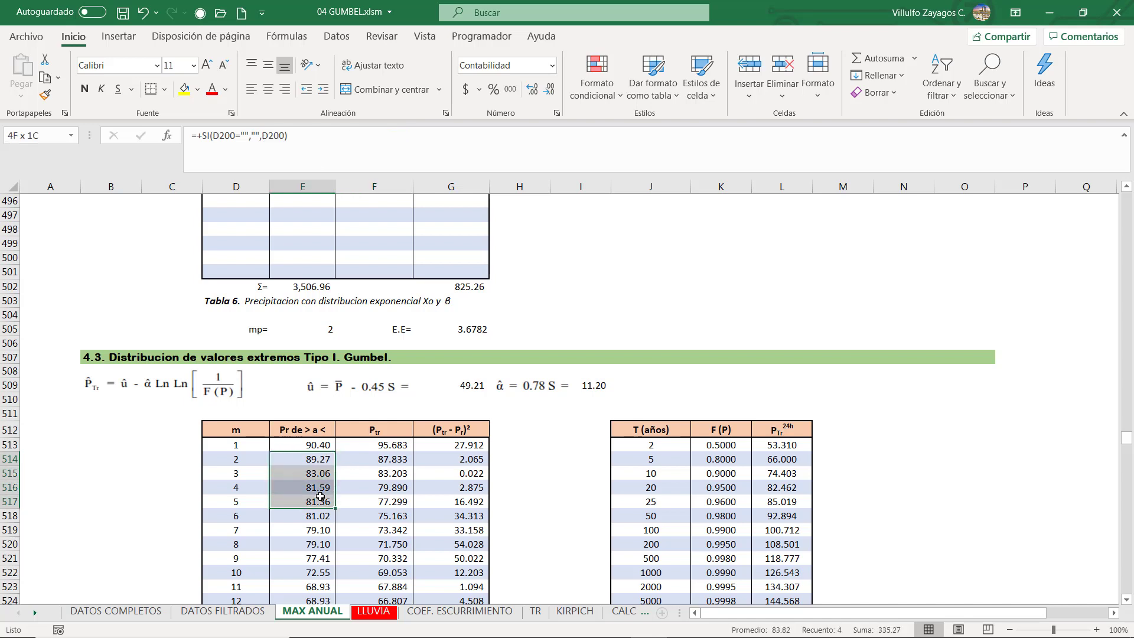
{"action": "left_click", "coordinate": [362, 461]}
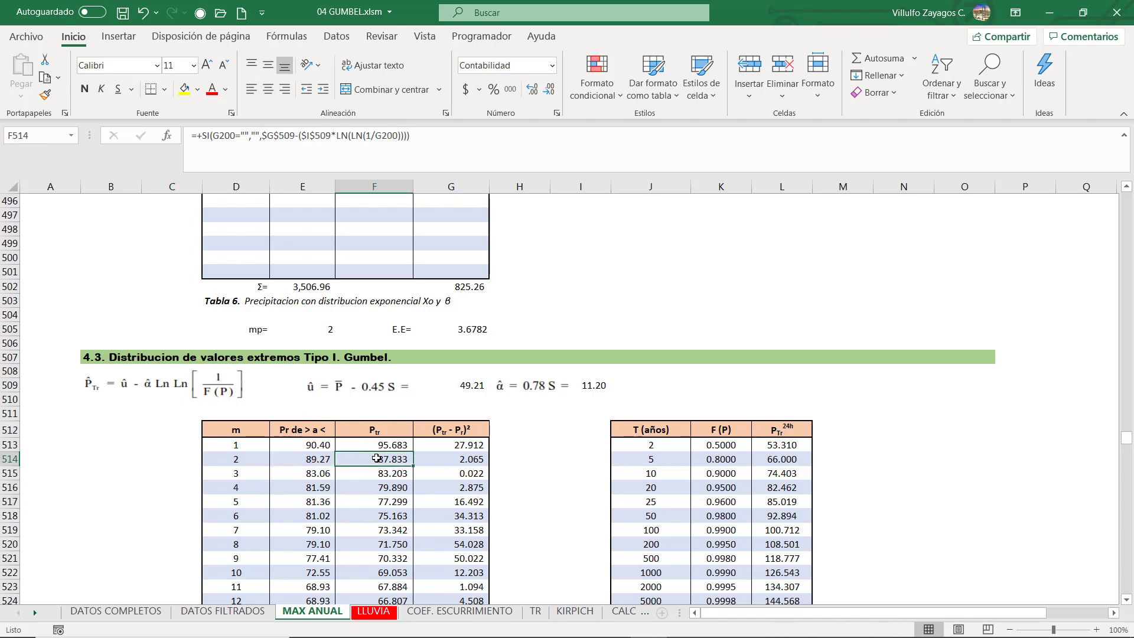
{"action": "double_click", "coordinate": [376, 458]}
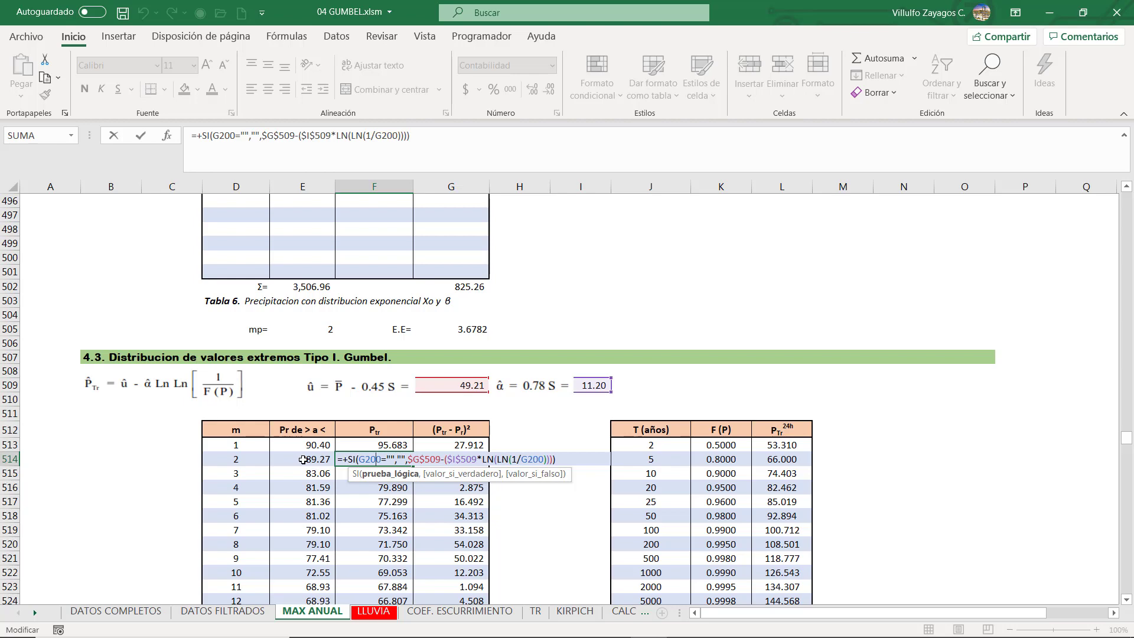
{"action": "key", "text": "Escape"}
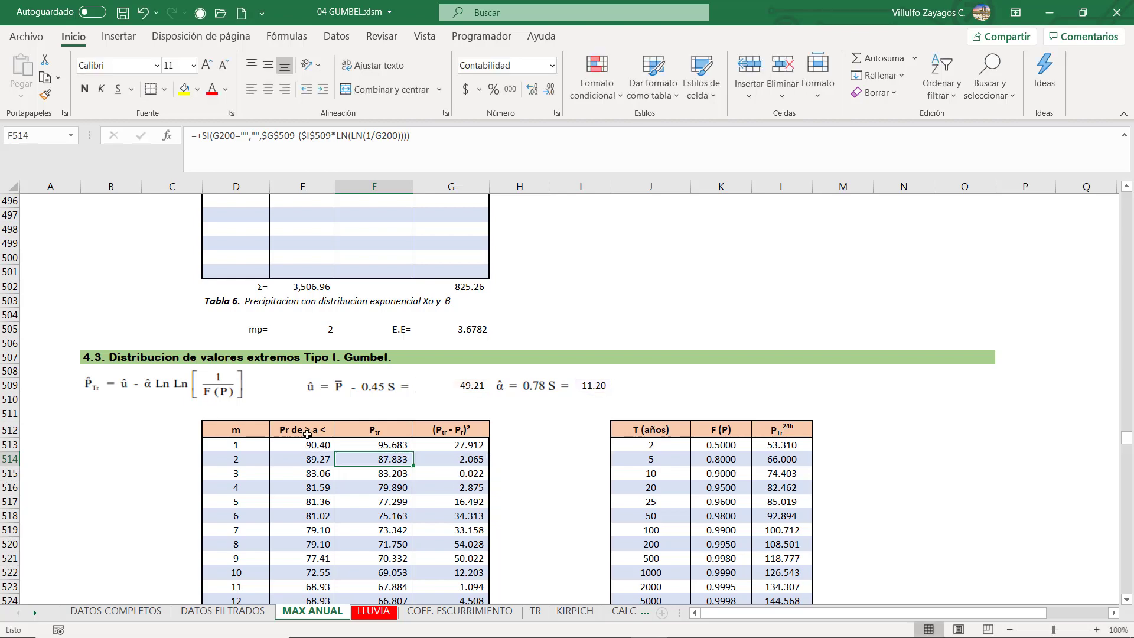
{"action": "scroll", "coordinate": [325, 434], "scroll_direction": "down", "scroll_amount": 3}
{"action": "left_click_drag", "start_coordinate": [386, 317], "coordinate": [388, 504]}
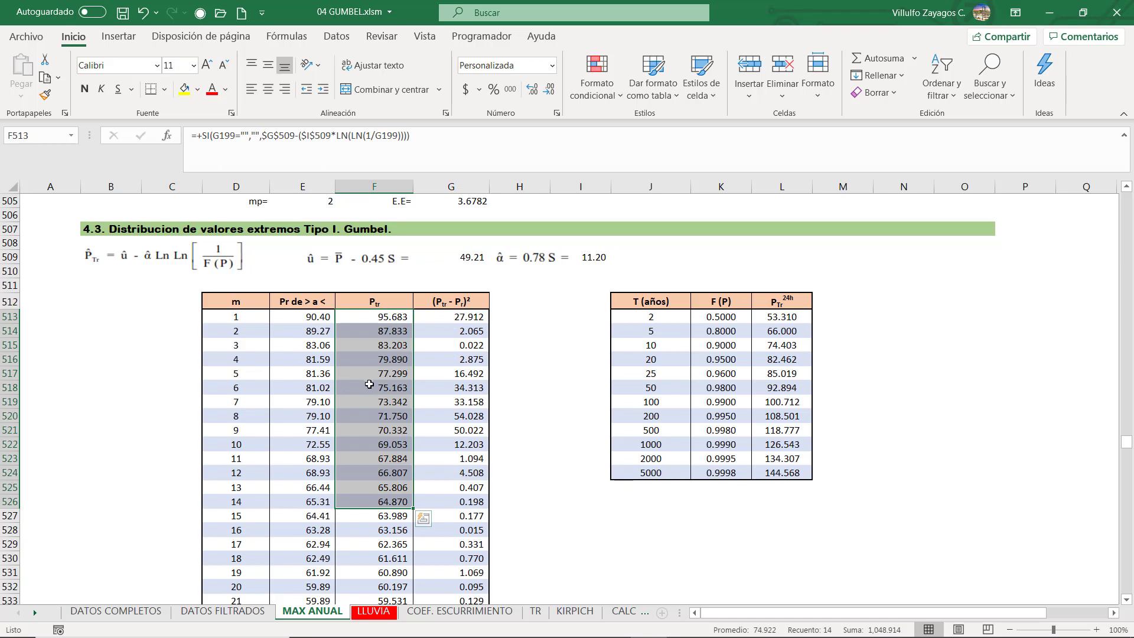
Step: Inspect the first return period in J513 and its F(P) formula in K513 of the Gumbel return period table
{"action": "left_click", "coordinate": [575, 331]}
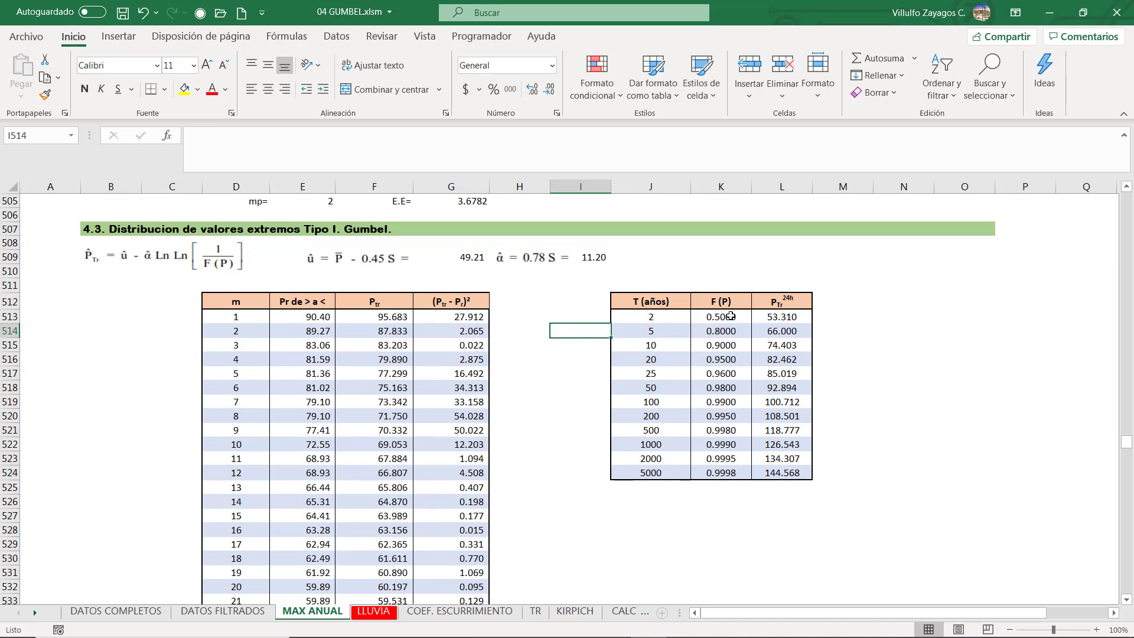
{"action": "left_click", "coordinate": [675, 317]}
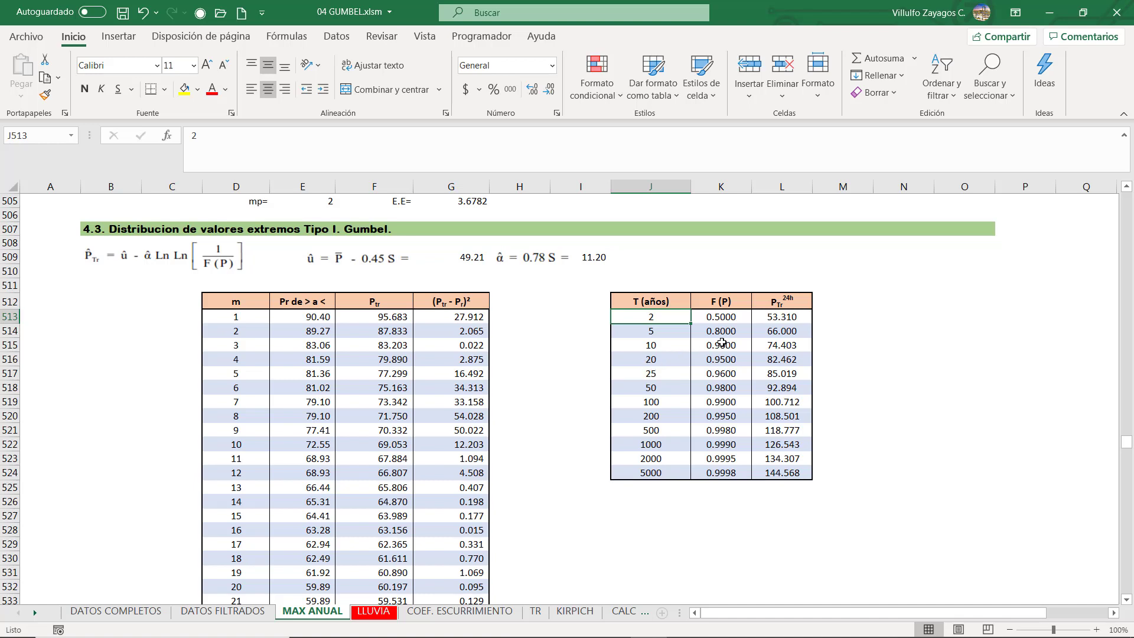
{"action": "left_click", "coordinate": [708, 319]}
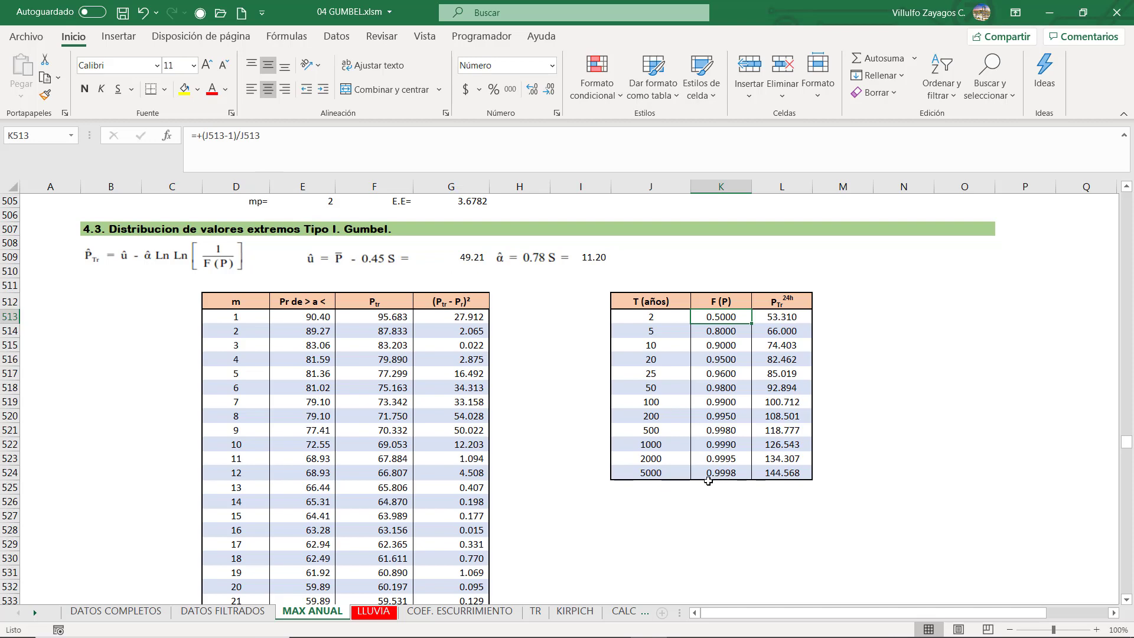
Step: Check the source references of the E.E values in F608:F610 of Tabla 12, the standard error summary
{"action": "scroll", "coordinate": [685, 478], "scroll_direction": "down", "scroll_amount": 3}
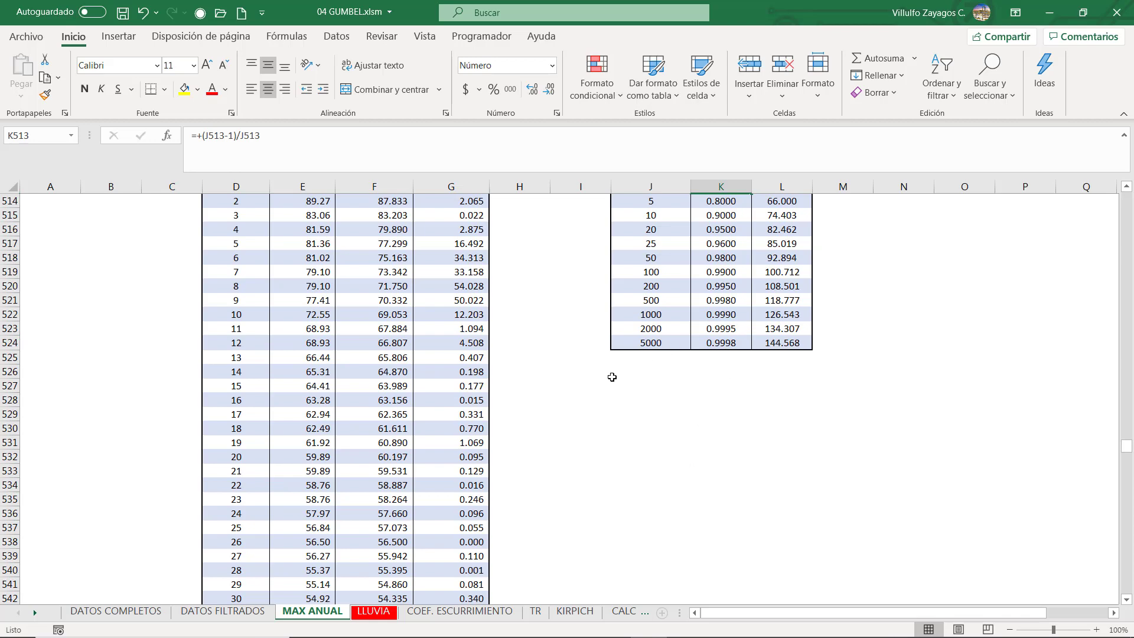
{"action": "scroll", "coordinate": [602, 378], "scroll_direction": "down", "scroll_amount": 3}
{"action": "scroll", "coordinate": [568, 387], "scroll_direction": "down", "scroll_amount": 3}
{"action": "scroll", "coordinate": [567, 387], "scroll_direction": "down", "scroll_amount": 3}
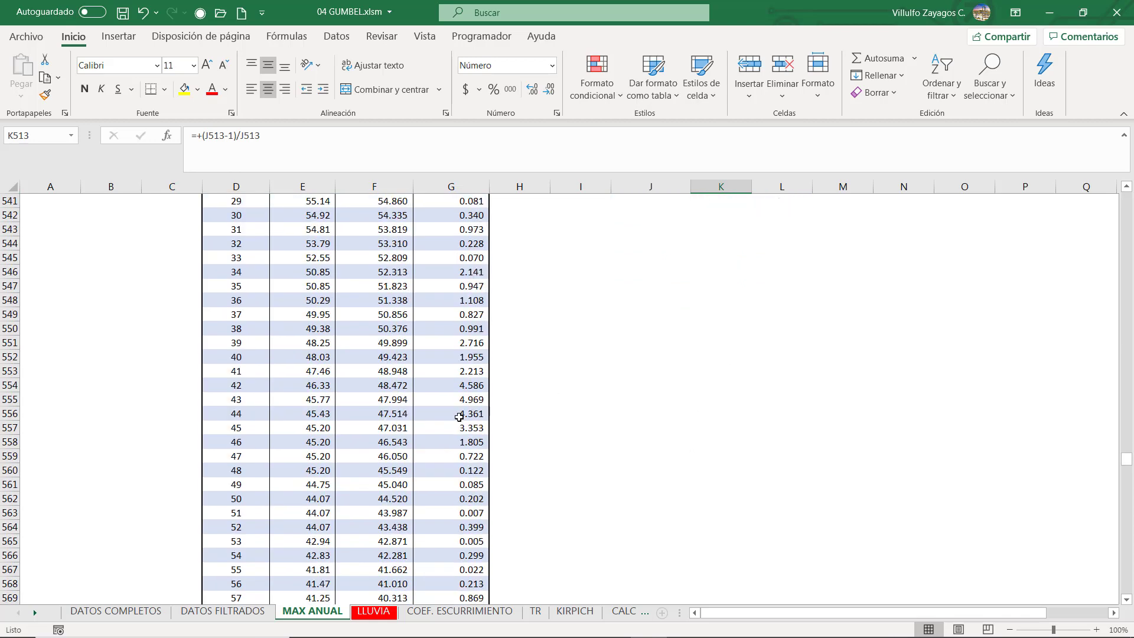
{"action": "scroll", "coordinate": [459, 418], "scroll_direction": "down", "scroll_amount": 3}
{"action": "scroll", "coordinate": [440, 425], "scroll_direction": "down", "scroll_amount": 3}
{"action": "scroll", "coordinate": [399, 407], "scroll_direction": "down", "scroll_amount": 3}
{"action": "scroll", "coordinate": [401, 410], "scroll_direction": "down", "scroll_amount": 6}
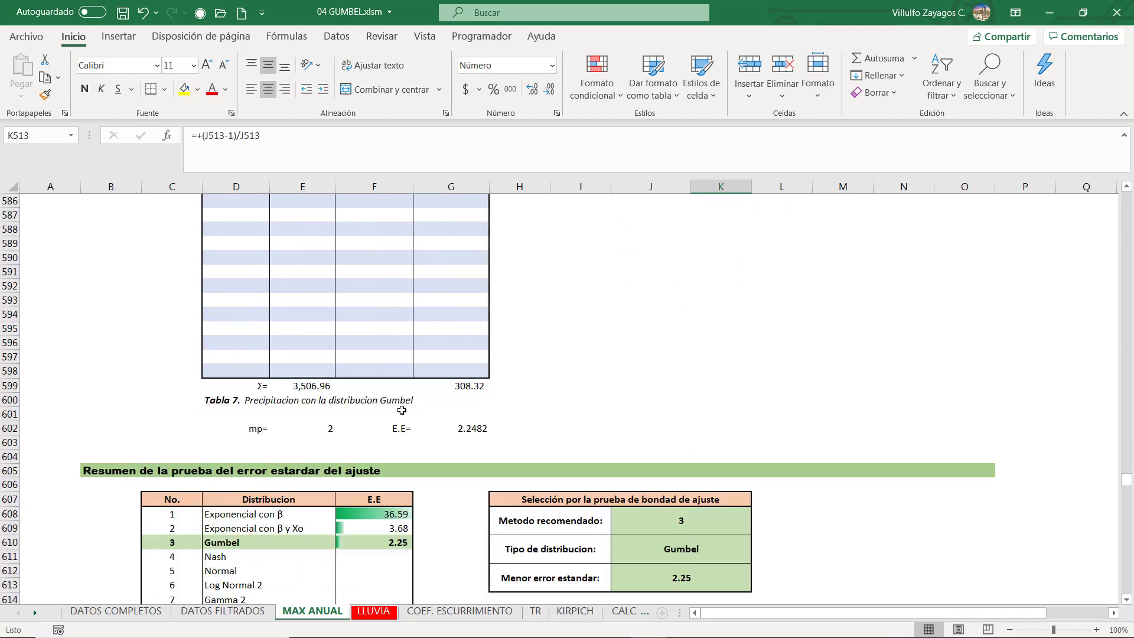
{"action": "scroll", "coordinate": [402, 410], "scroll_direction": "down", "scroll_amount": 2}
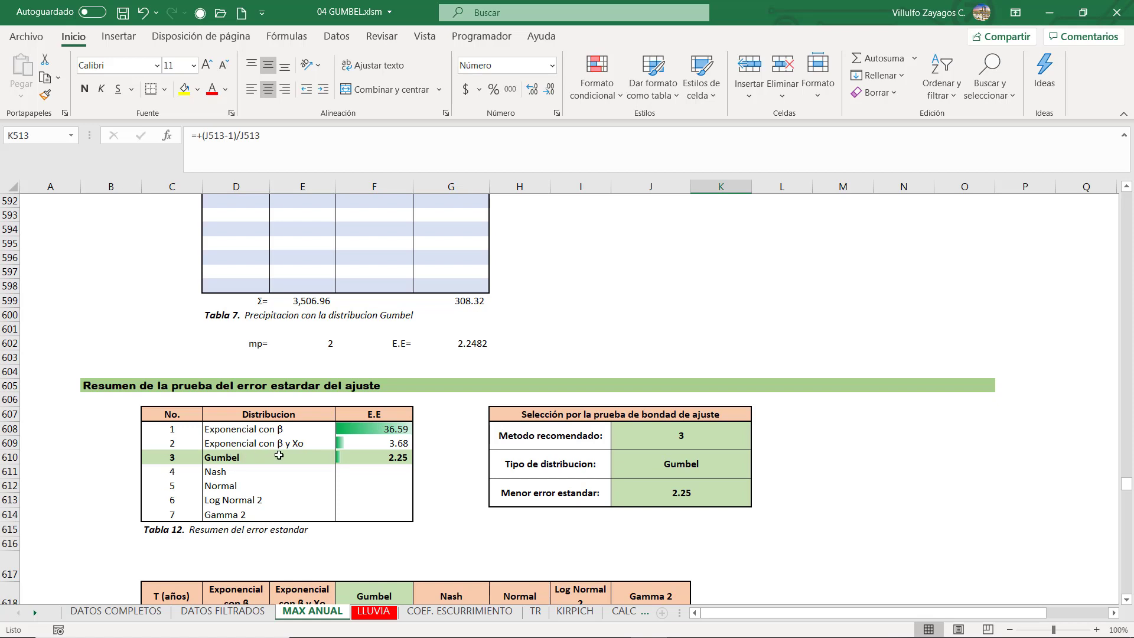
{"action": "scroll", "coordinate": [279, 455], "scroll_direction": "down", "scroll_amount": 1}
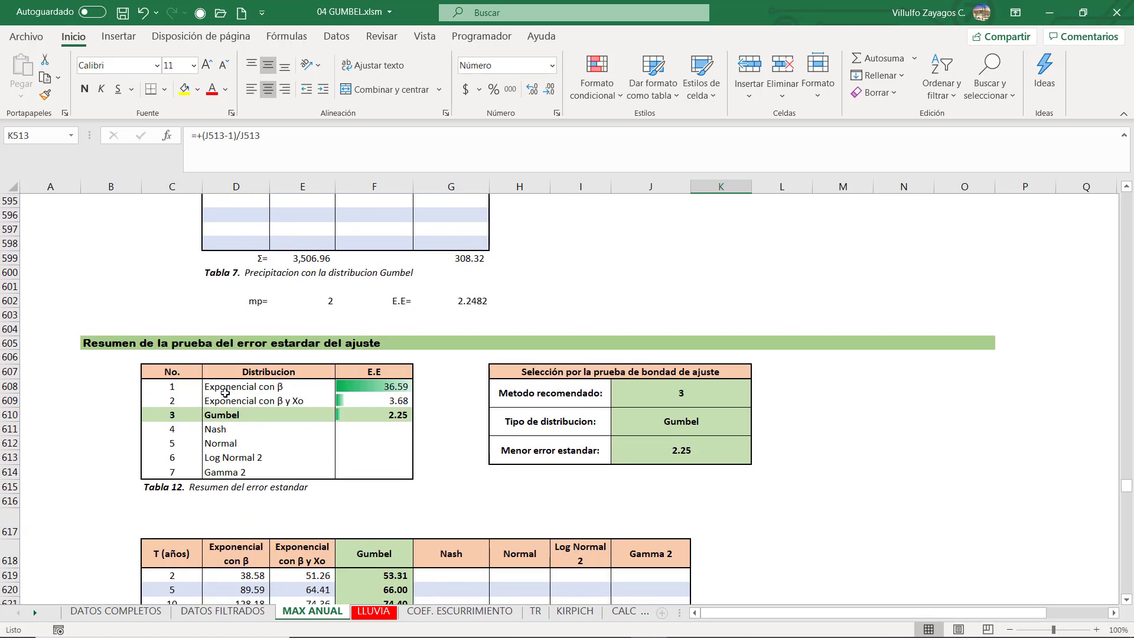
{"action": "left_click", "coordinate": [363, 388]}
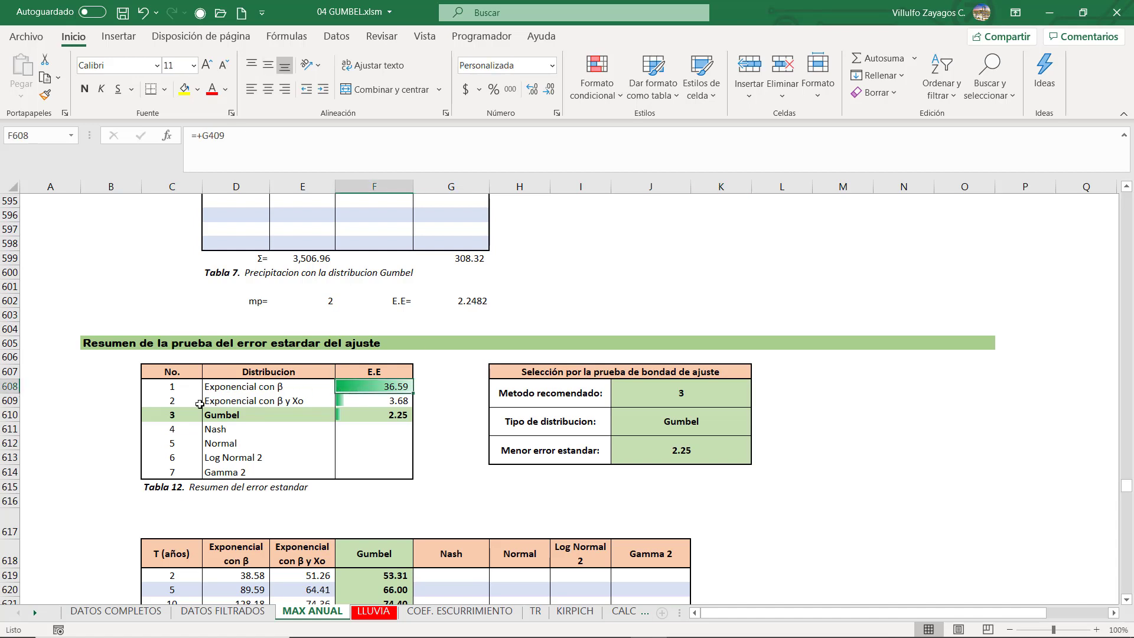
{"action": "left_click", "coordinate": [372, 404]}
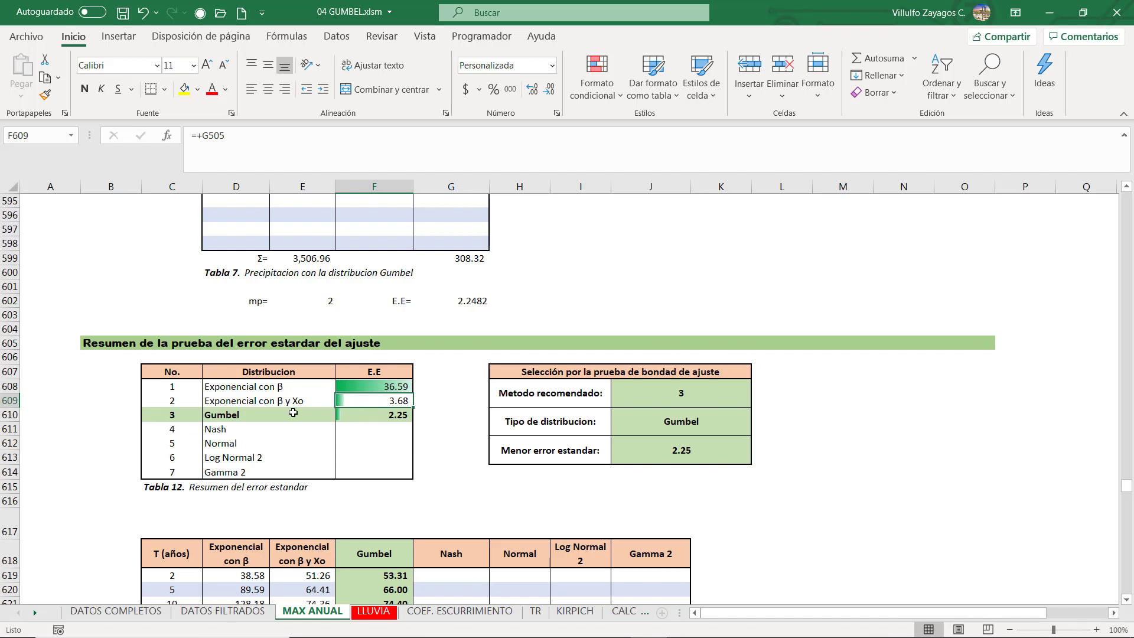
{"action": "left_click", "coordinate": [369, 417]}
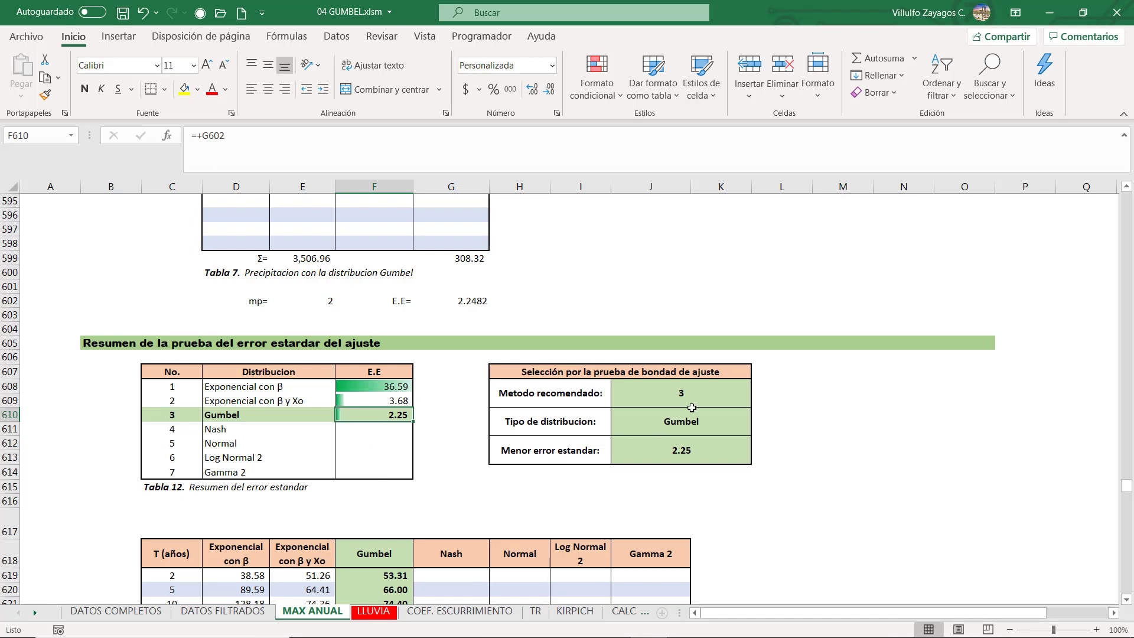
Step: Inspect the MIN formula behind "Menor error estandar" in J612 and the range it covers
{"action": "left_click", "coordinate": [560, 455]}
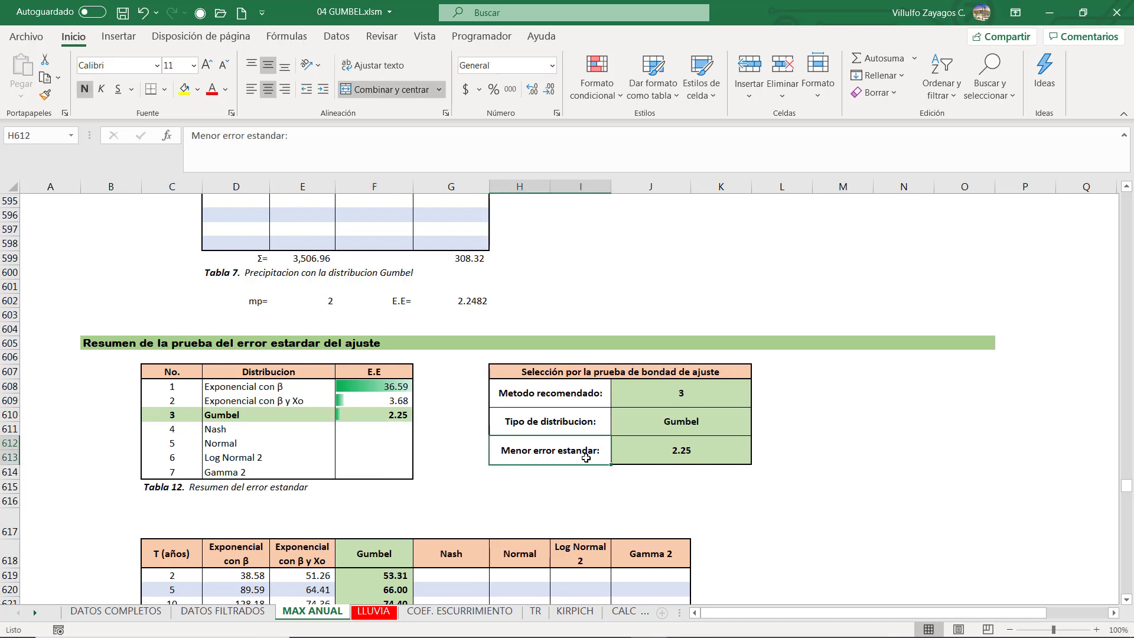
{"action": "left_click", "coordinate": [650, 454]}
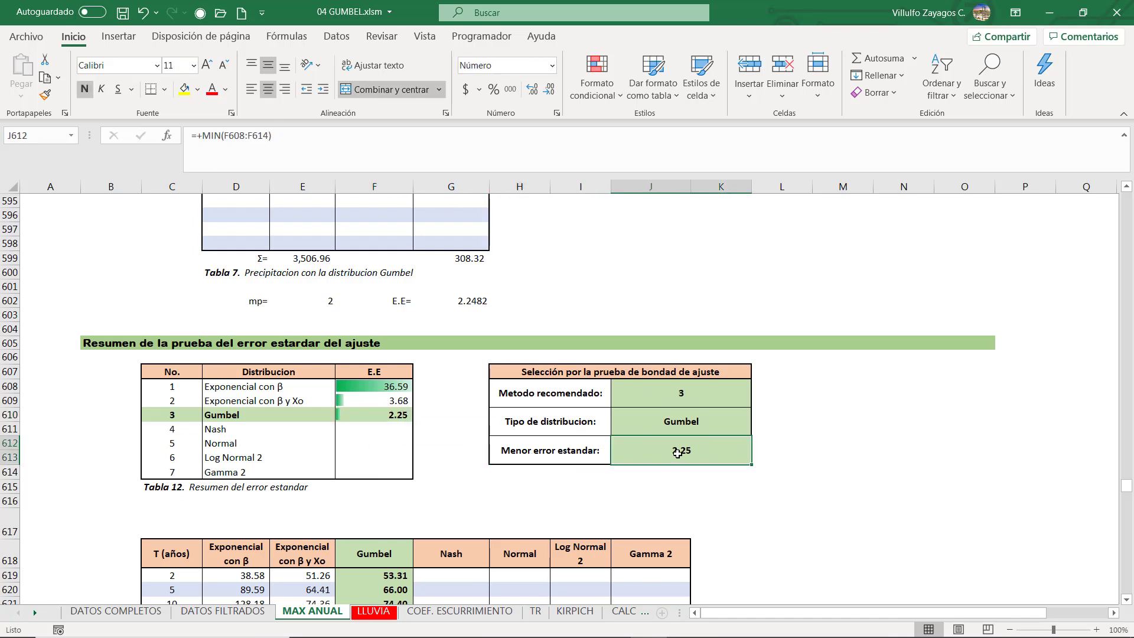
{"action": "double_click", "coordinate": [678, 452]}
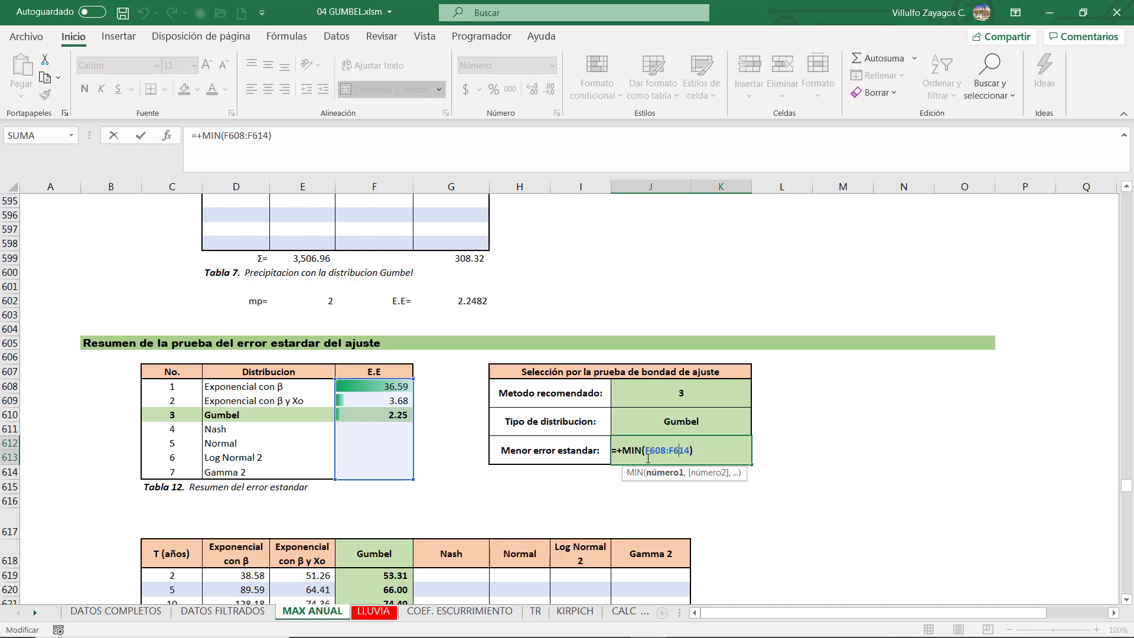
{"action": "key", "text": "Escape"}
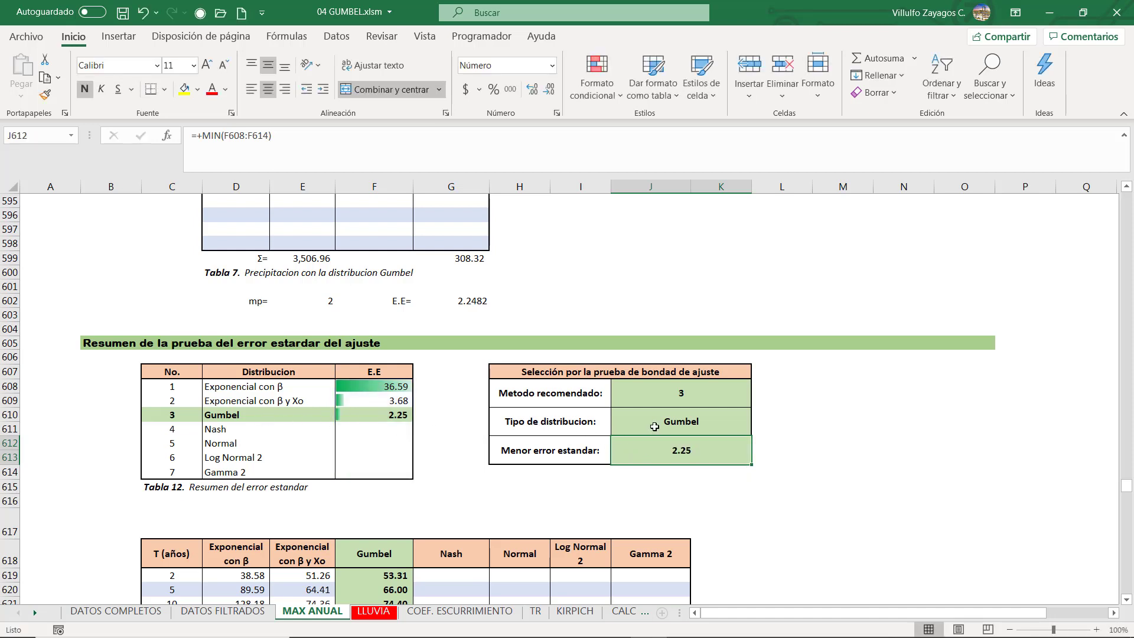
Step: Inspect the BUSCARV formula behind "Tipo de distribucion" in J610, including its lookup value and table range
{"action": "left_click", "coordinate": [688, 425]}
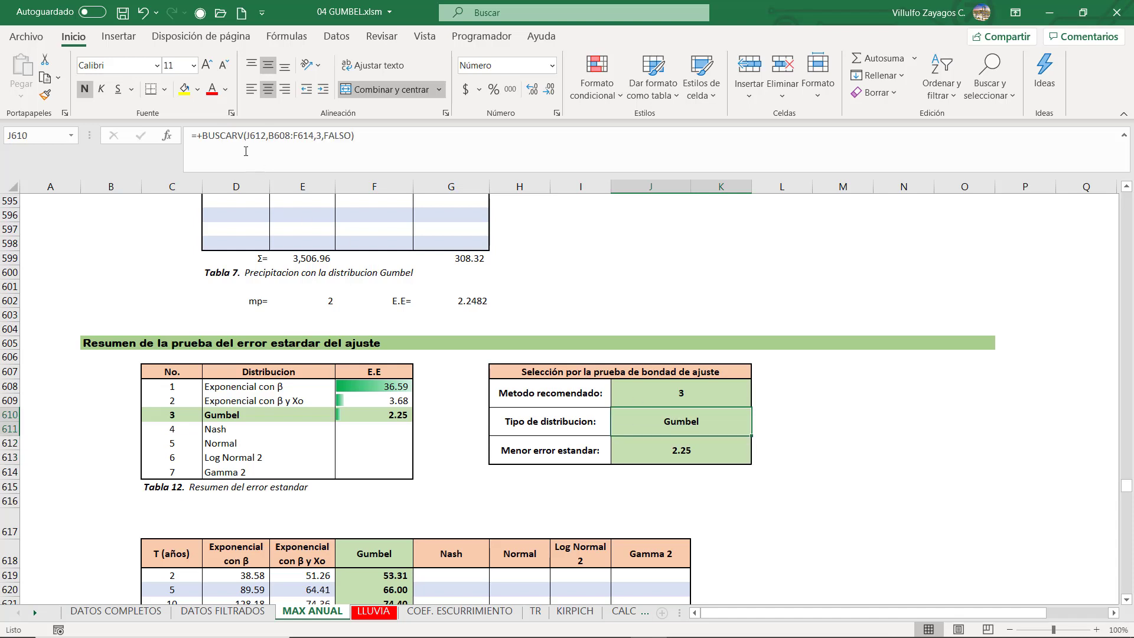
{"action": "left_click", "coordinate": [289, 136]}
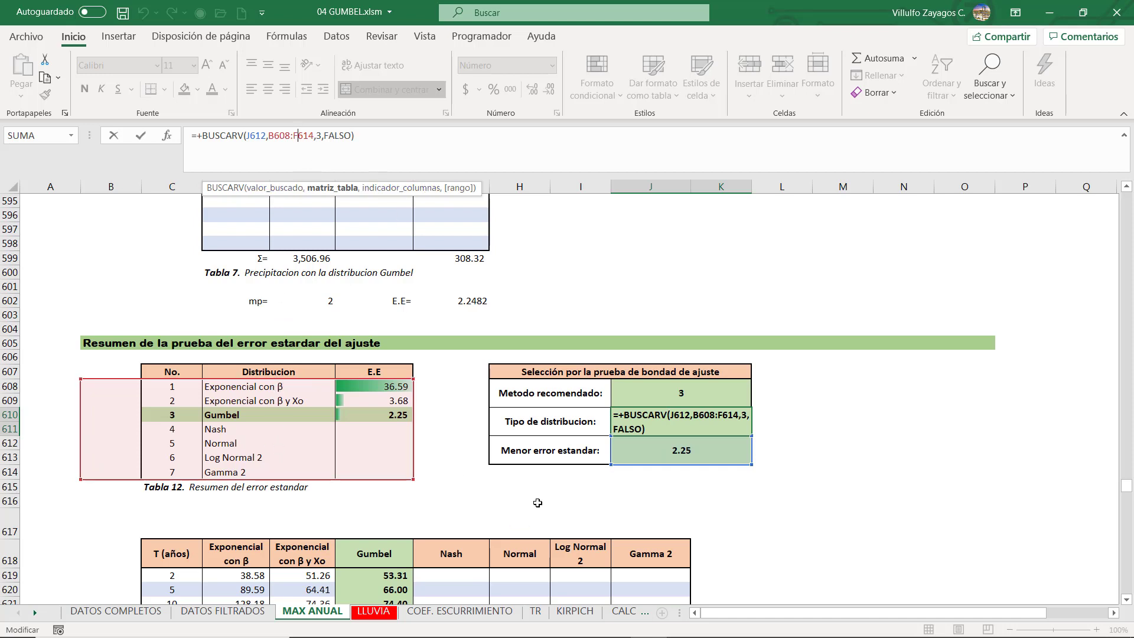
{"action": "key", "text": "Return"}
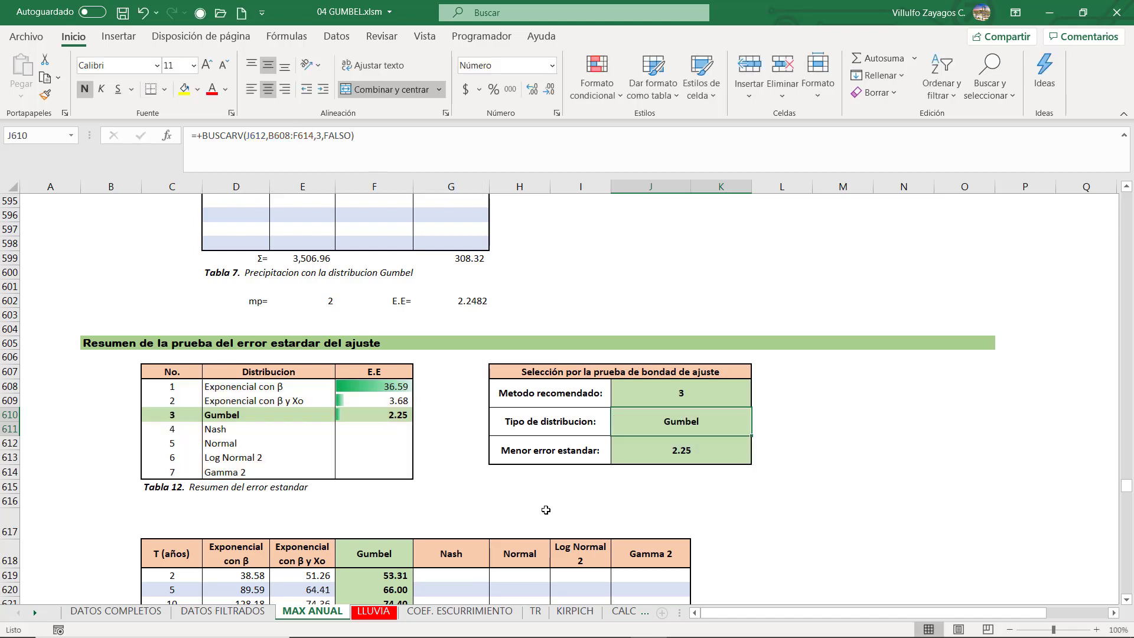
Step: Clear the Gumbel E.E value in F610 to test the automatic distribution selection, and undo the deletion
{"action": "left_click", "coordinate": [388, 415]}
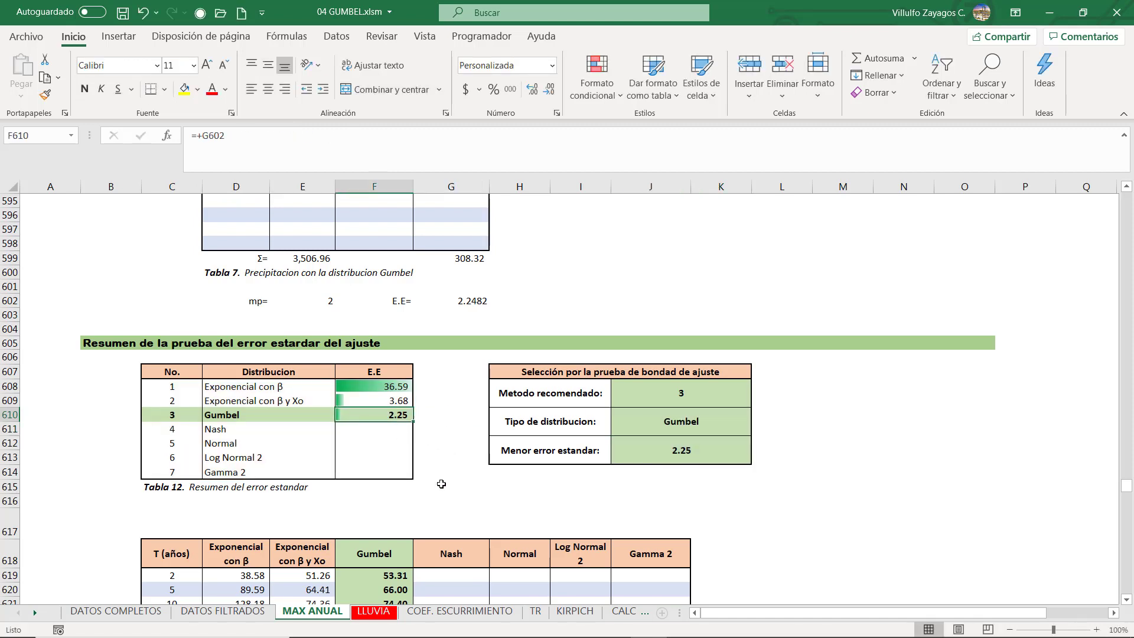
{"action": "key", "text": "Delete"}
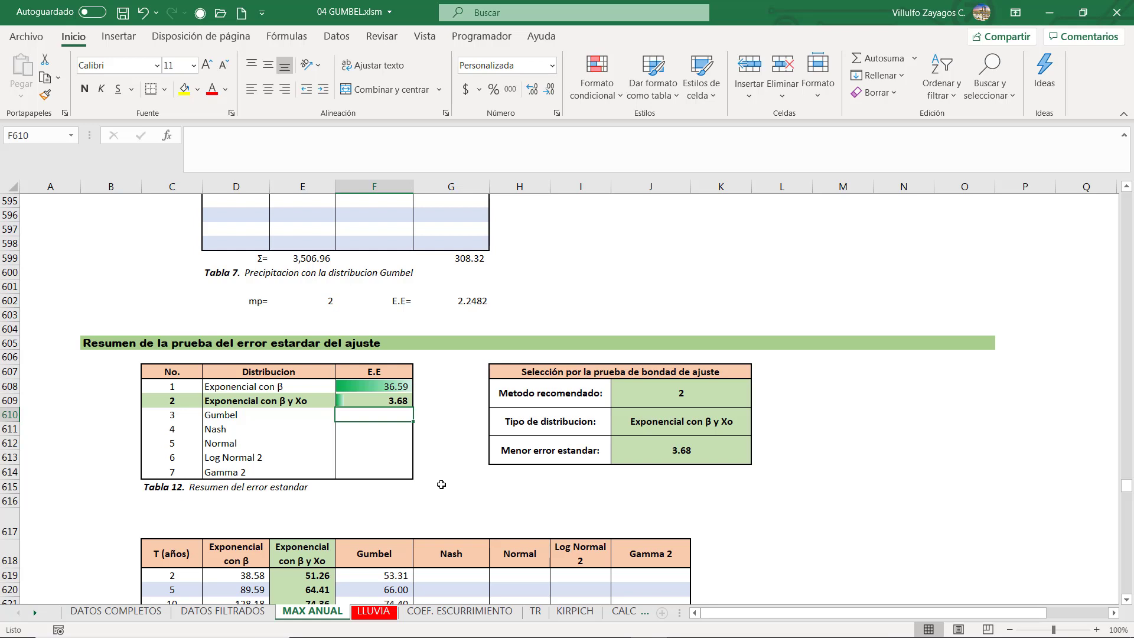
{"action": "key", "text": "ctrl+z"}
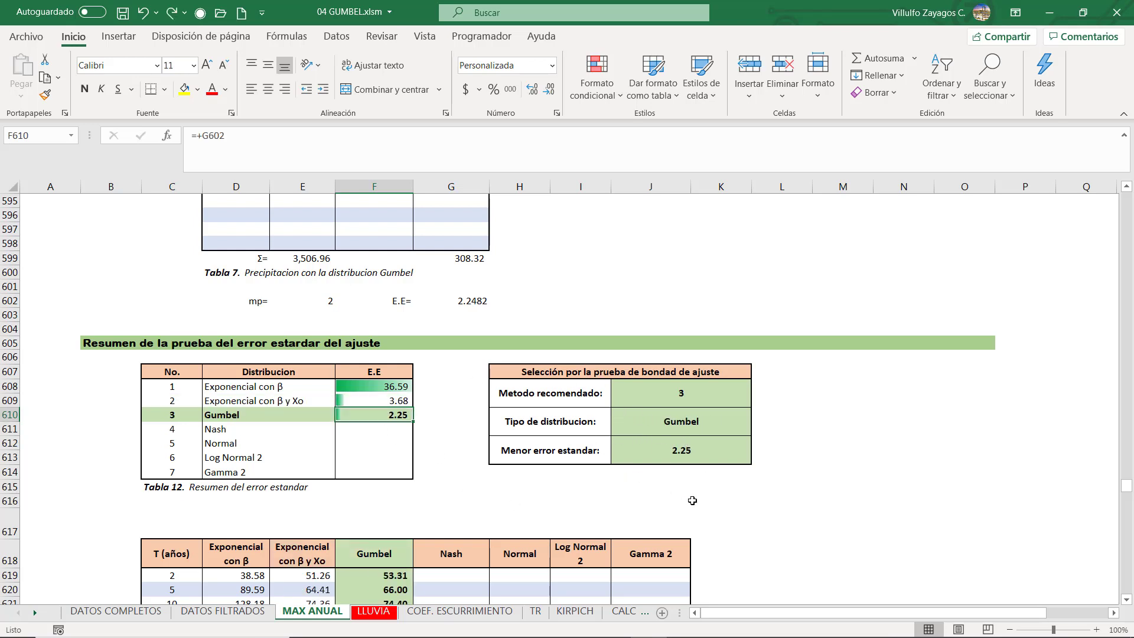
{"action": "left_click", "coordinate": [495, 488]}
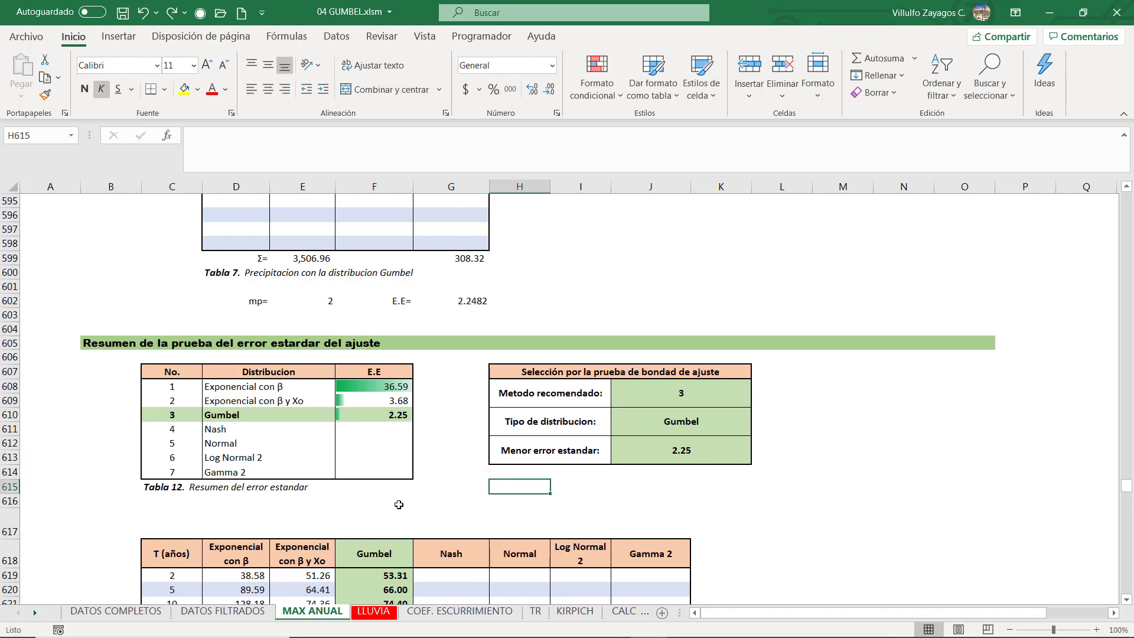
Step: Review the distribution comparison table by return period and check the source references in D619 and D630 for Exponencial con β
{"action": "scroll", "coordinate": [412, 502], "scroll_direction": "down", "scroll_amount": 2}
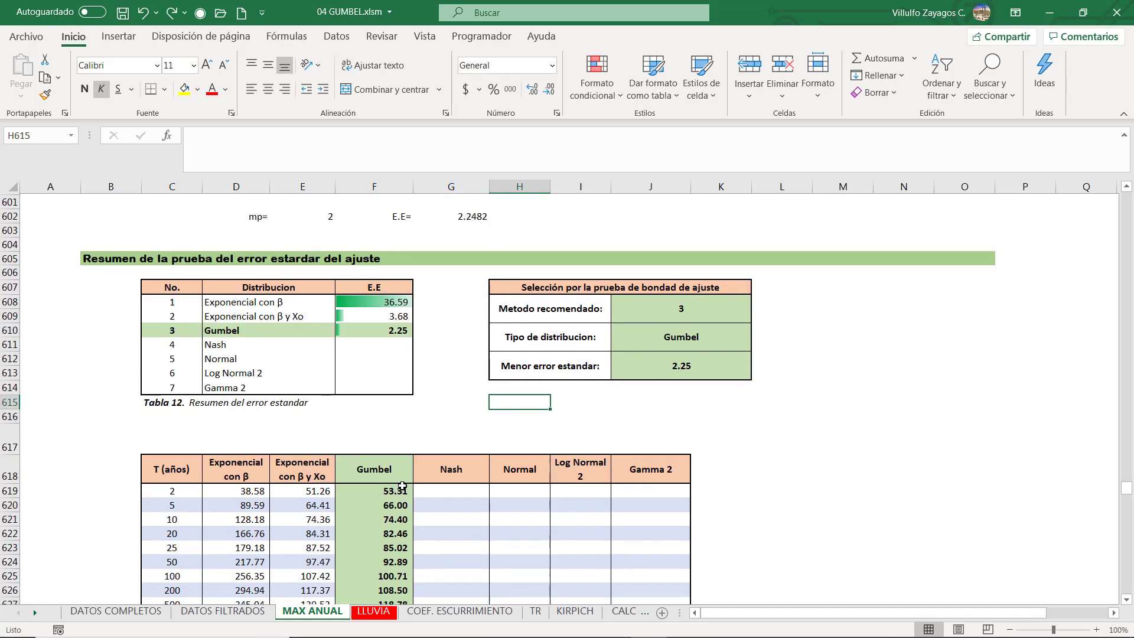
{"action": "left_click", "coordinate": [411, 399]}
{"action": "scroll", "coordinate": [419, 400], "scroll_direction": "down", "scroll_amount": 2}
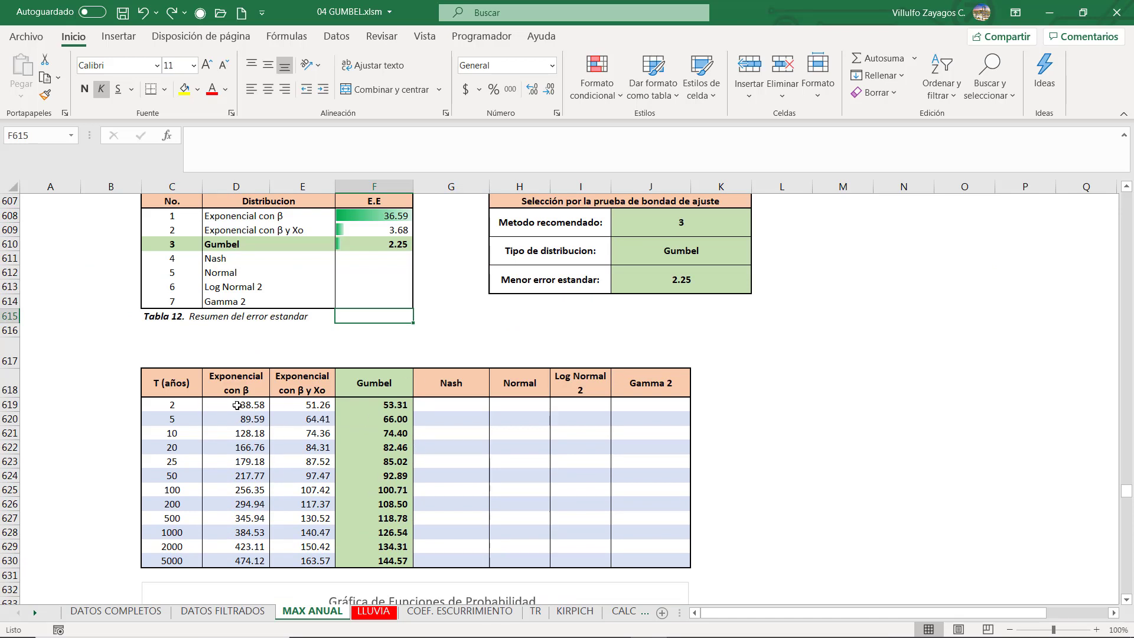
{"action": "left_click_drag", "start_coordinate": [237, 405], "coordinate": [363, 563]}
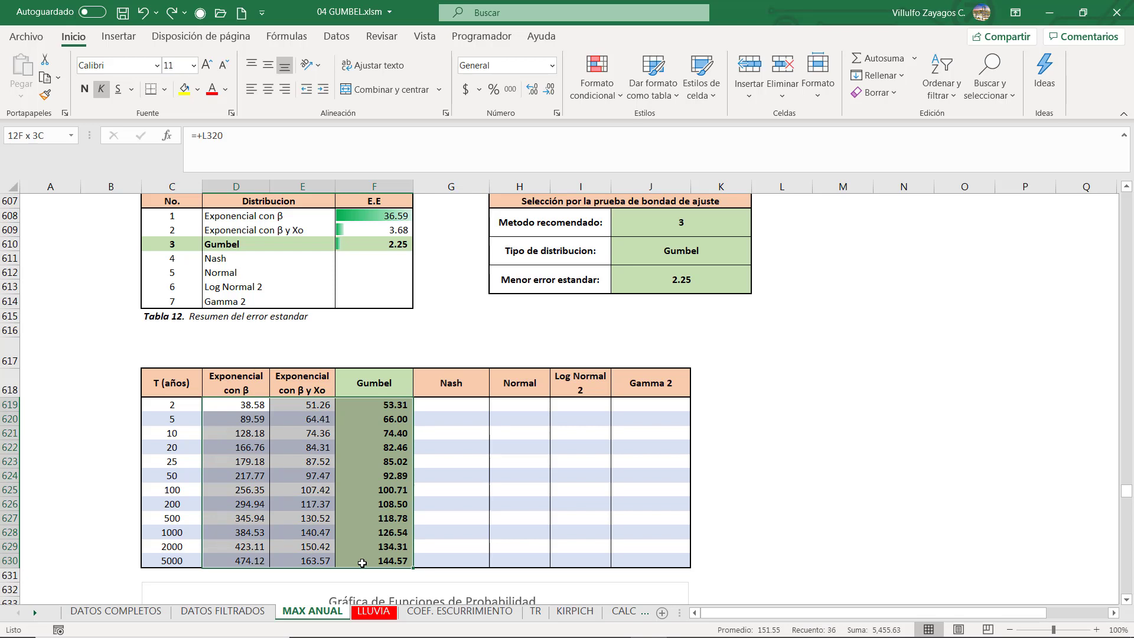
{"action": "left_click_drag", "start_coordinate": [362, 563], "coordinate": [244, 534]}
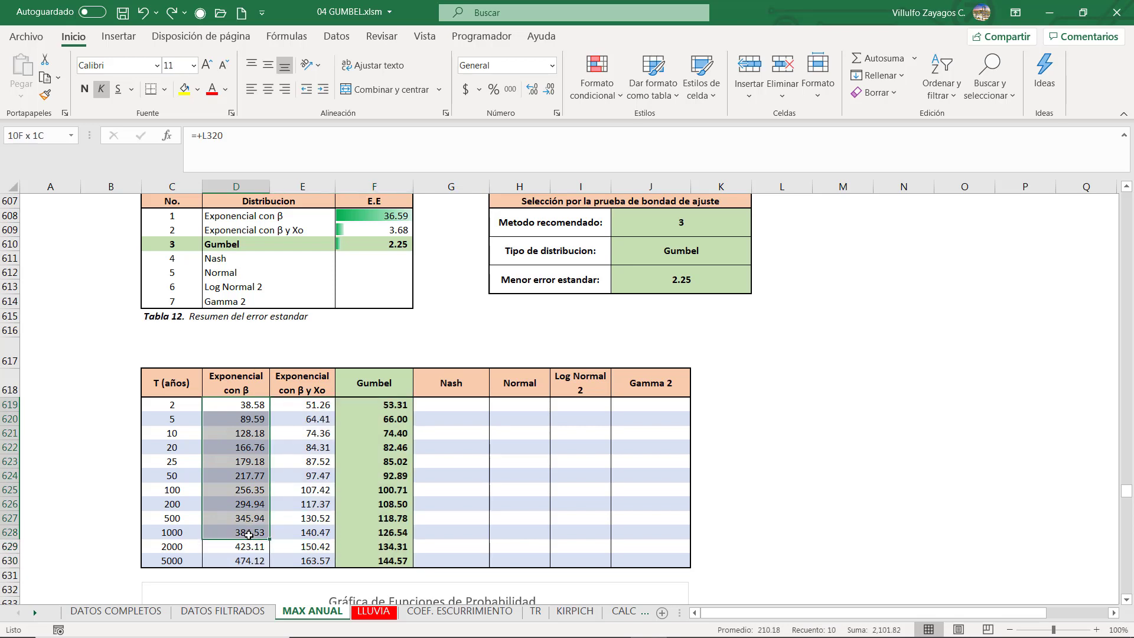
{"action": "left_click", "coordinate": [250, 402]}
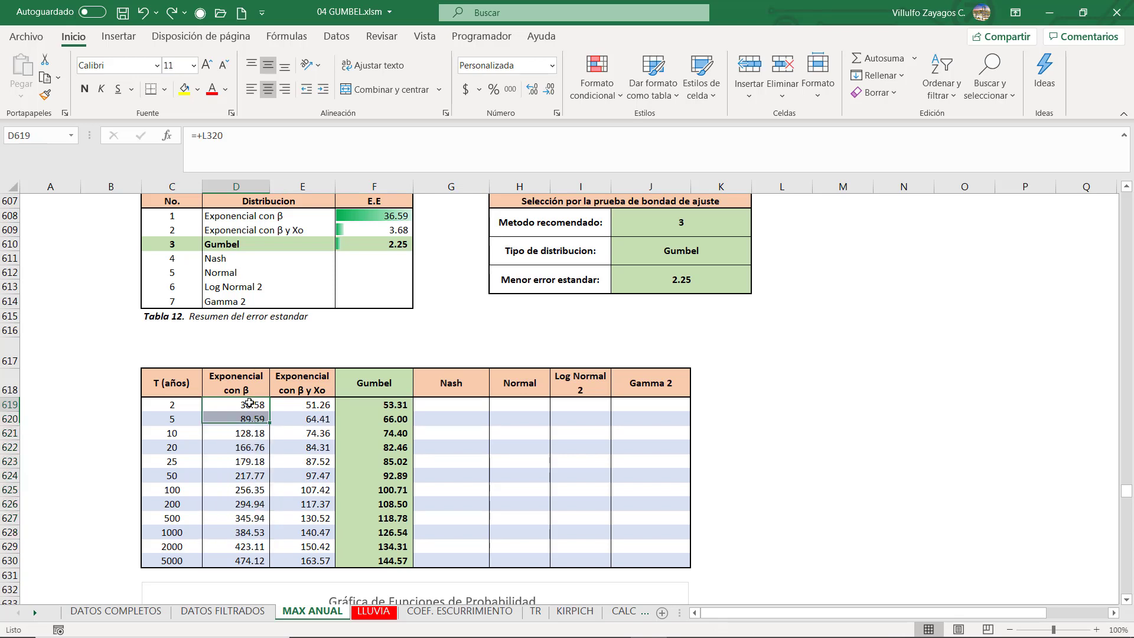
{"action": "left_click", "coordinate": [258, 560]}
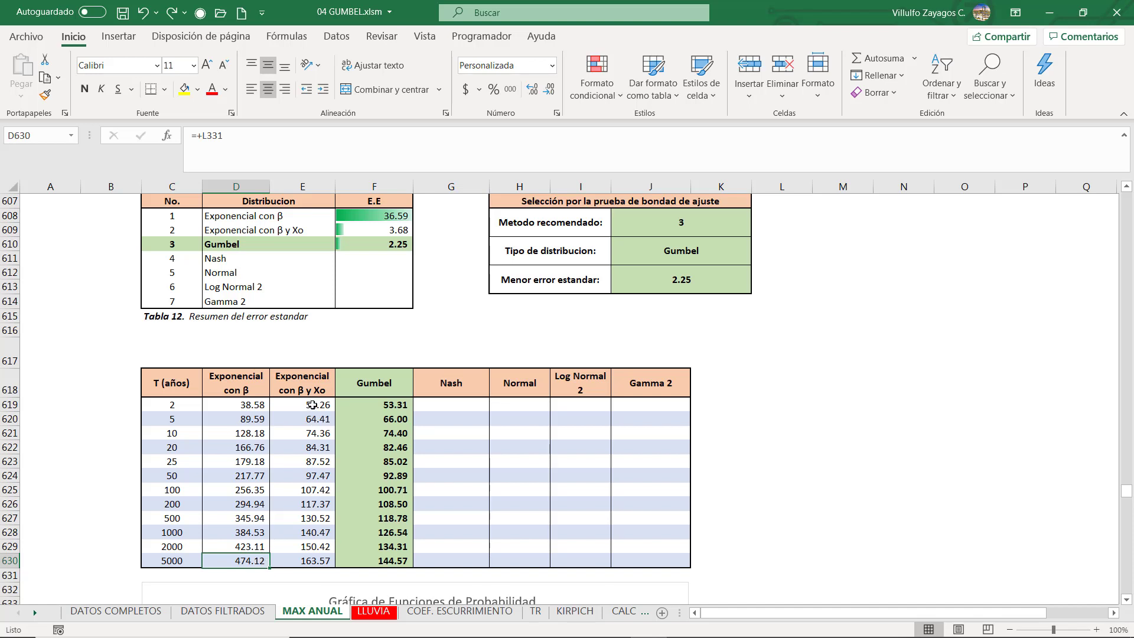
Step: Compare the Exponencial con β y Xo and Gumbel columns in E619:F630 and check their source references
{"action": "left_click_drag", "start_coordinate": [312, 405], "coordinate": [436, 560]}
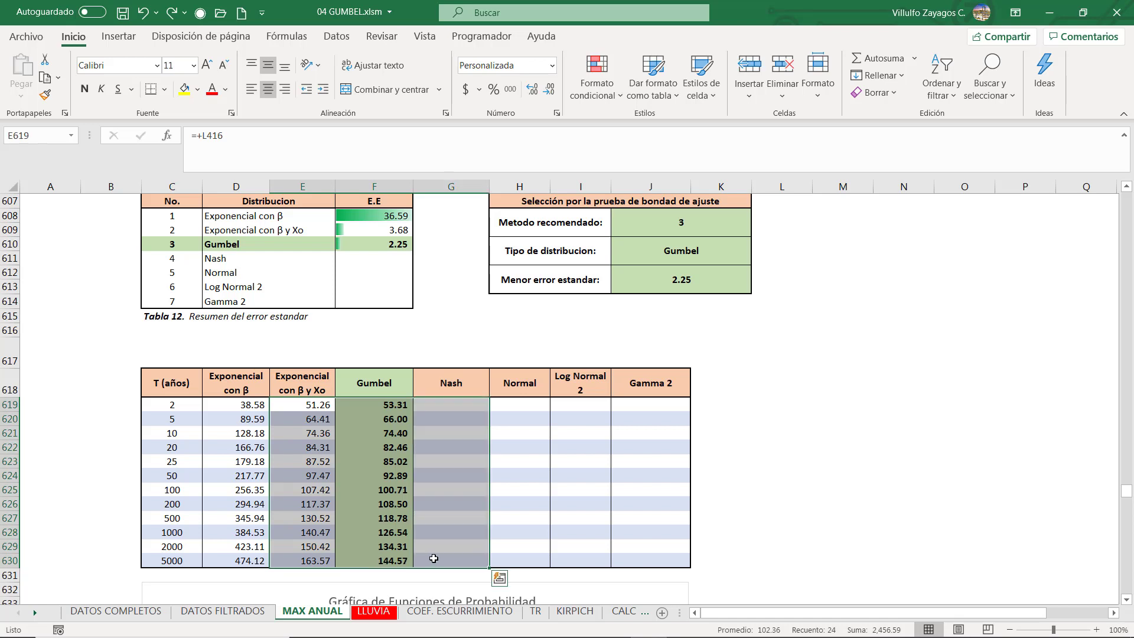
{"action": "left_click", "coordinate": [441, 537]}
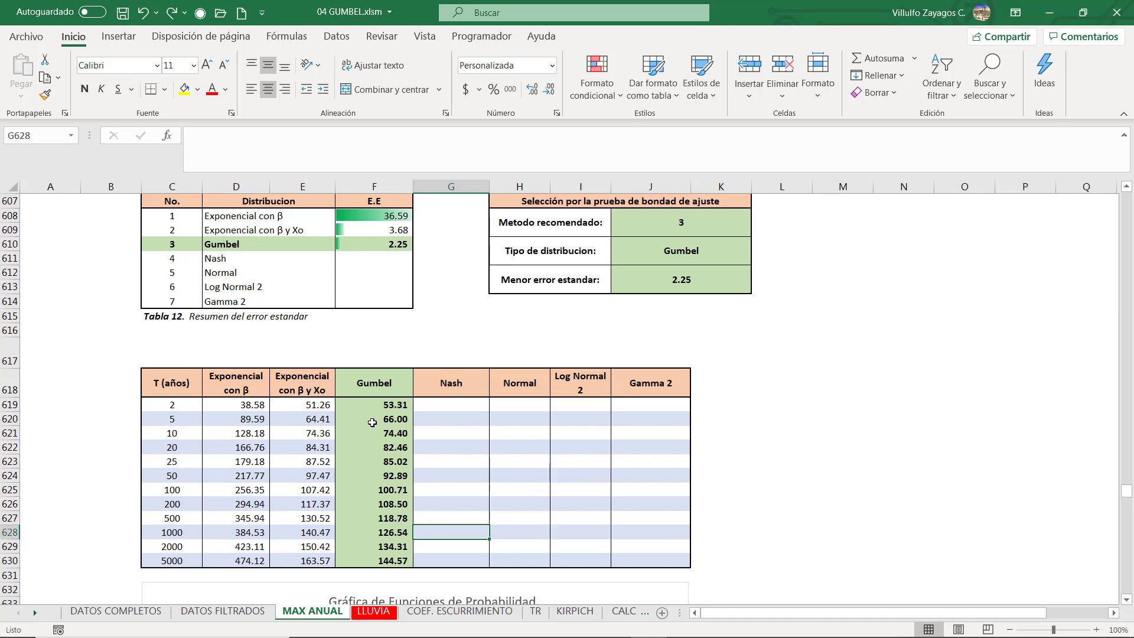
{"action": "left_click_drag", "start_coordinate": [375, 406], "coordinate": [377, 558]}
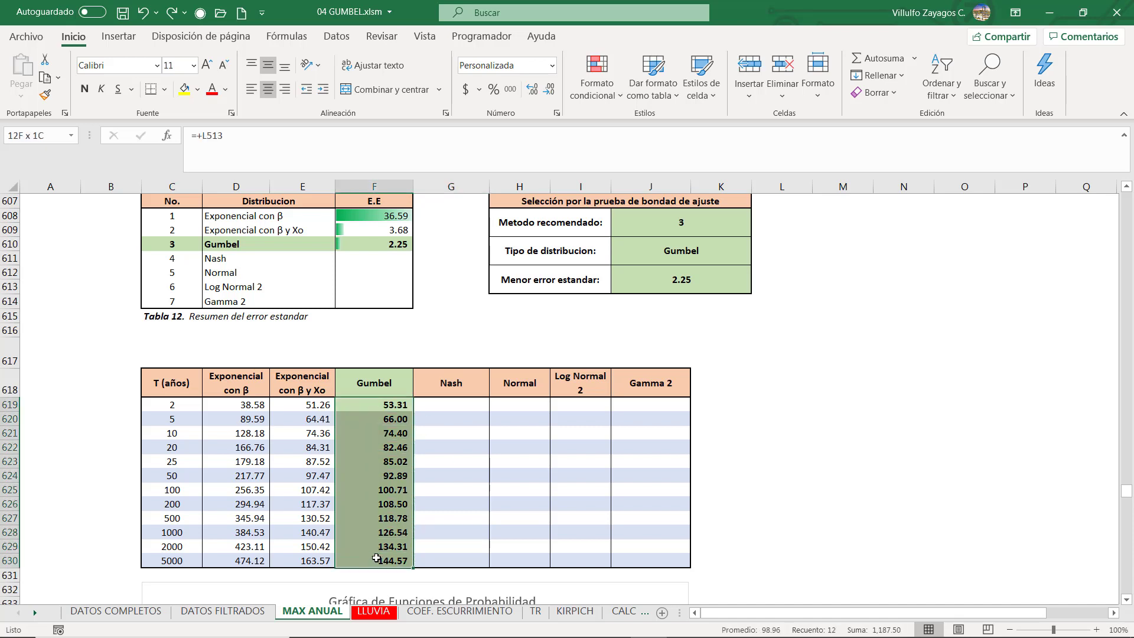
{"action": "left_click_drag", "start_coordinate": [376, 558], "coordinate": [319, 558]}
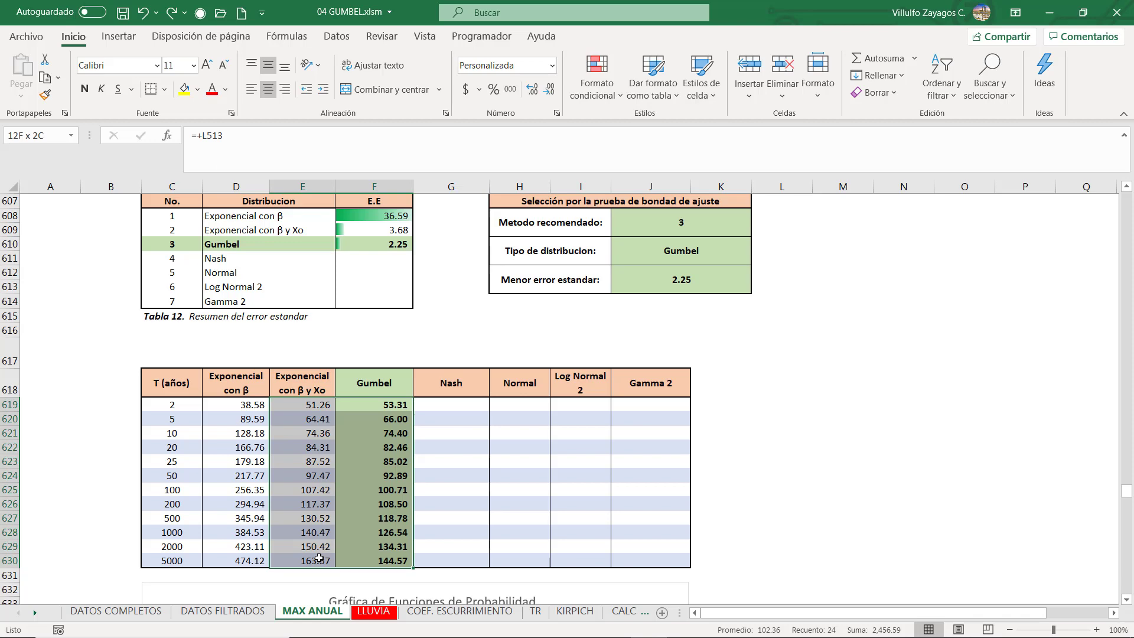
{"action": "left_click", "coordinate": [431, 534]}
Step: Examine the Gráfica de Funciones de Probabilidad against the comparison table and view the best-fit distribution section below it
{"action": "scroll", "coordinate": [438, 454], "scroll_direction": "down", "scroll_amount": 5}
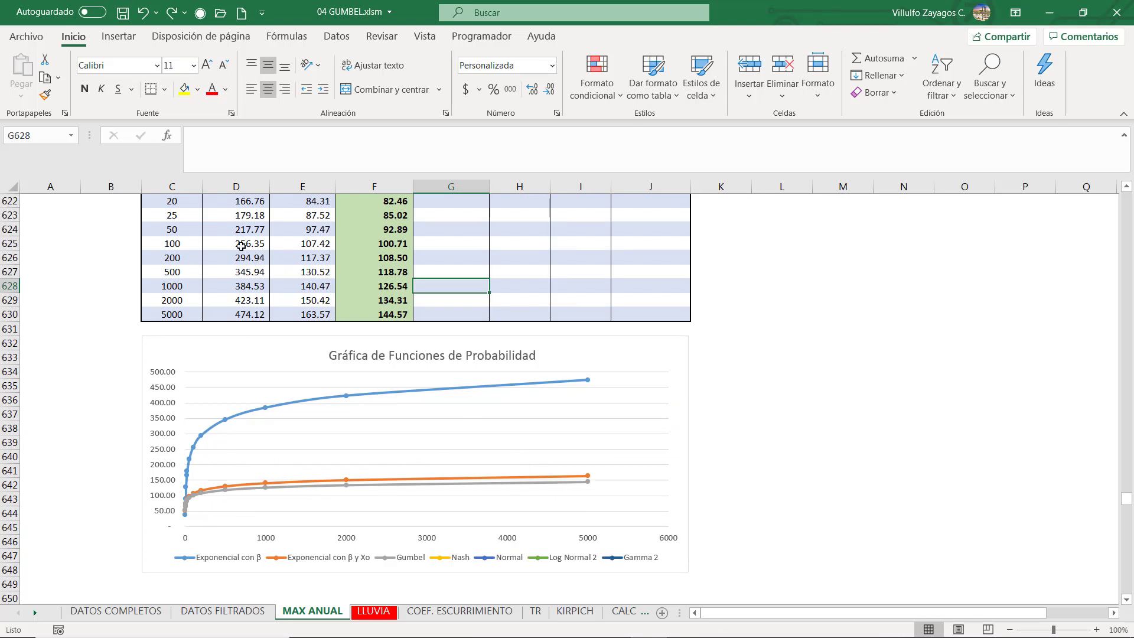
{"action": "scroll", "coordinate": [441, 394], "scroll_direction": "up", "scroll_amount": 2}
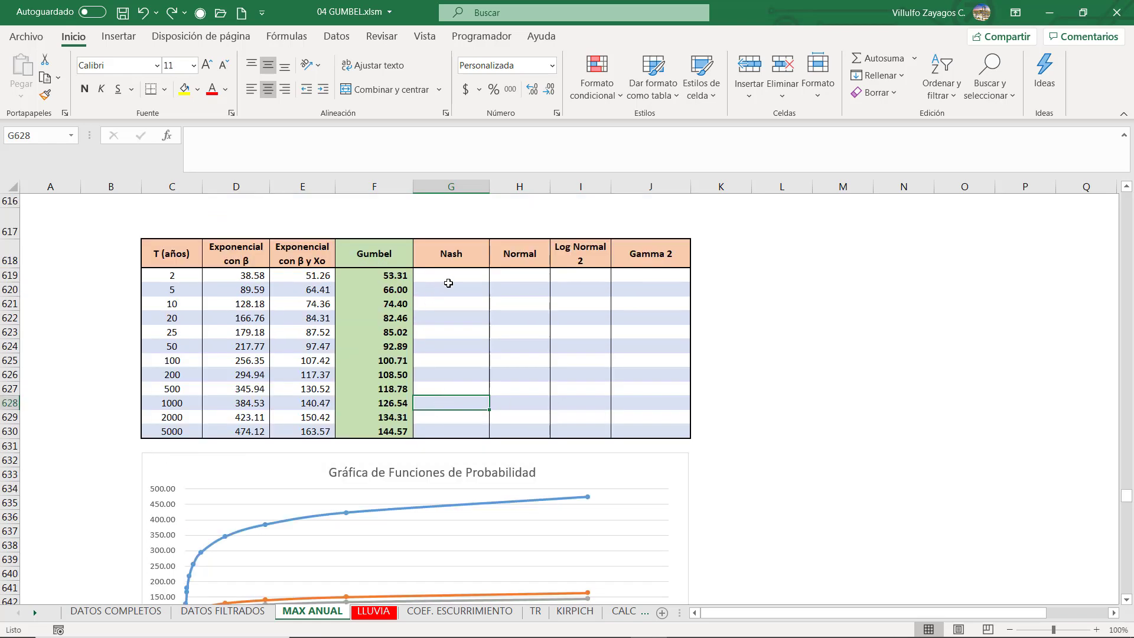
{"action": "scroll", "coordinate": [475, 459], "scroll_direction": "down", "scroll_amount": 3}
{"action": "scroll", "coordinate": [423, 460], "scroll_direction": "down", "scroll_amount": 2}
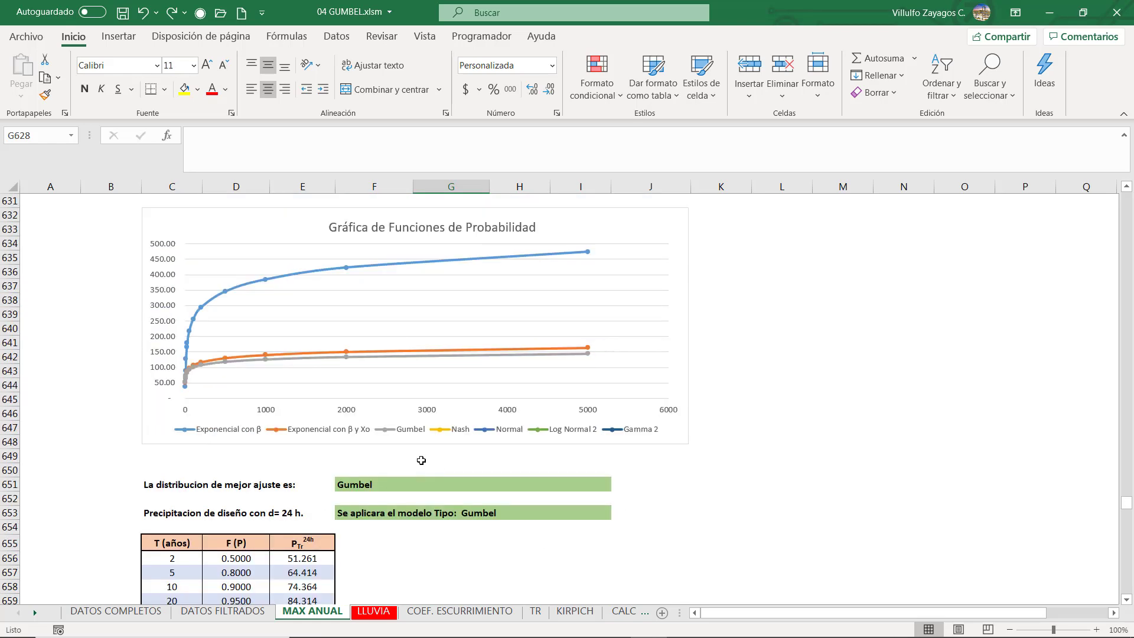
Step: Check the source formulas of the best-fit distribution in F651 and the applied model text in F653 against the goodness-of-fit selection
{"action": "scroll", "coordinate": [370, 457], "scroll_direction": "down", "scroll_amount": 2}
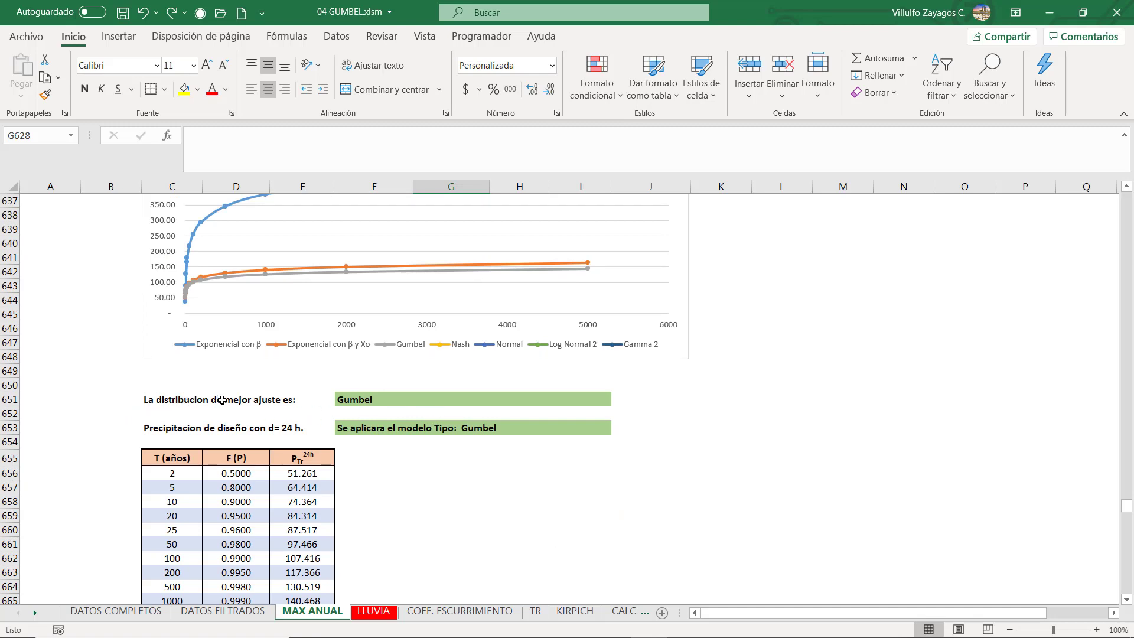
{"action": "left_click", "coordinate": [362, 399]}
{"action": "scroll", "coordinate": [362, 399], "scroll_direction": "up", "scroll_amount": 7}
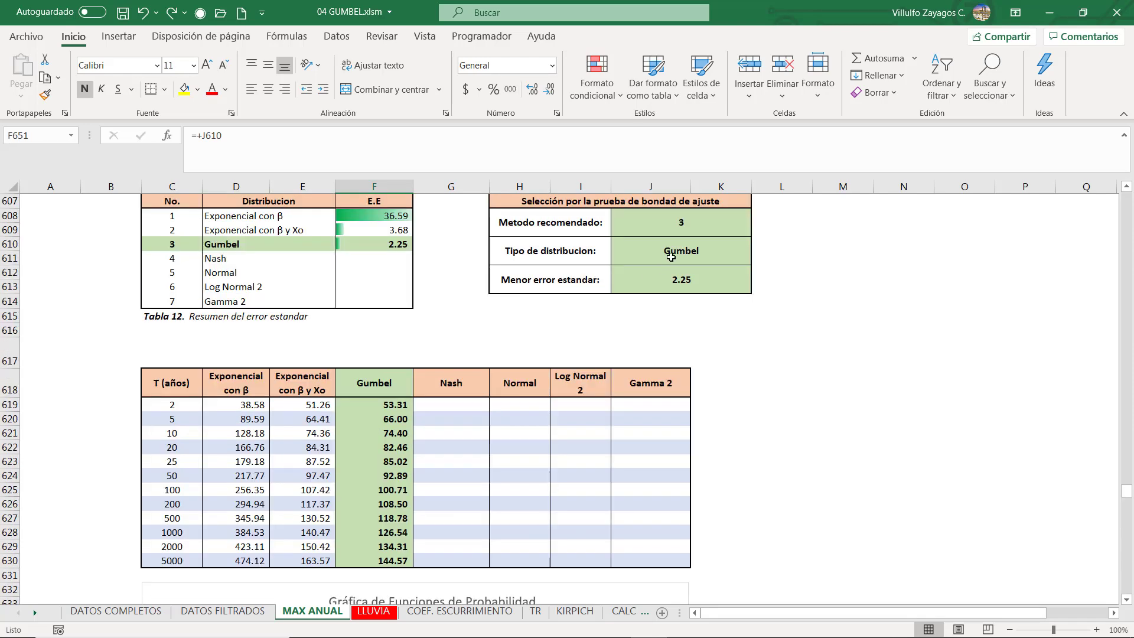
{"action": "scroll", "coordinate": [463, 351], "scroll_direction": "down", "scroll_amount": 6}
{"action": "scroll", "coordinate": [446, 410], "scroll_direction": "down", "scroll_amount": 3}
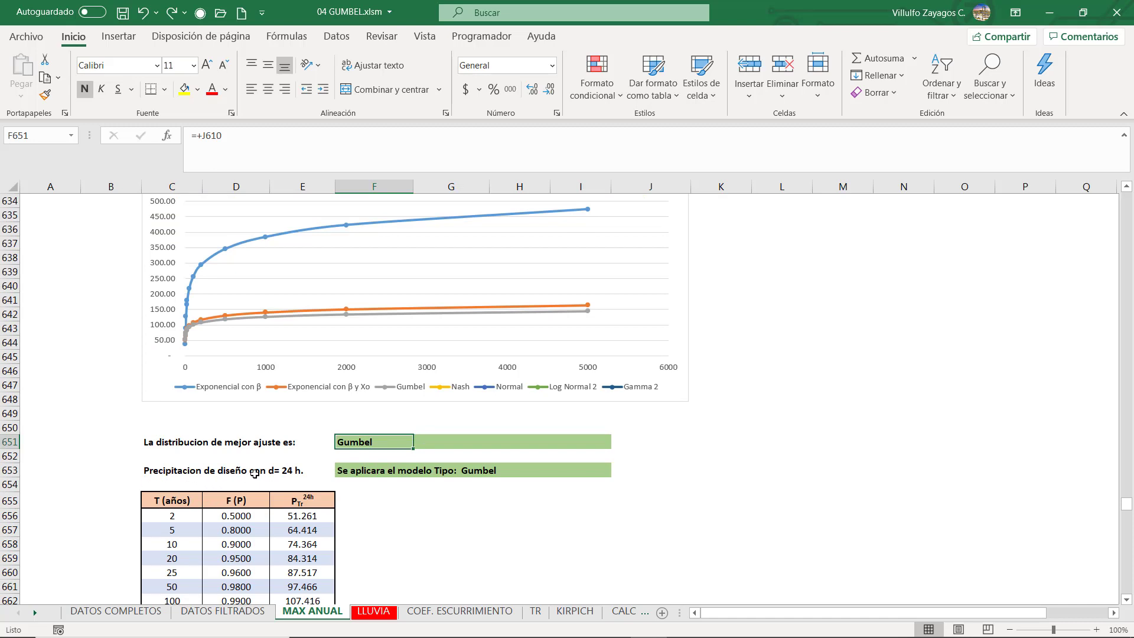
{"action": "left_click", "coordinate": [361, 472]}
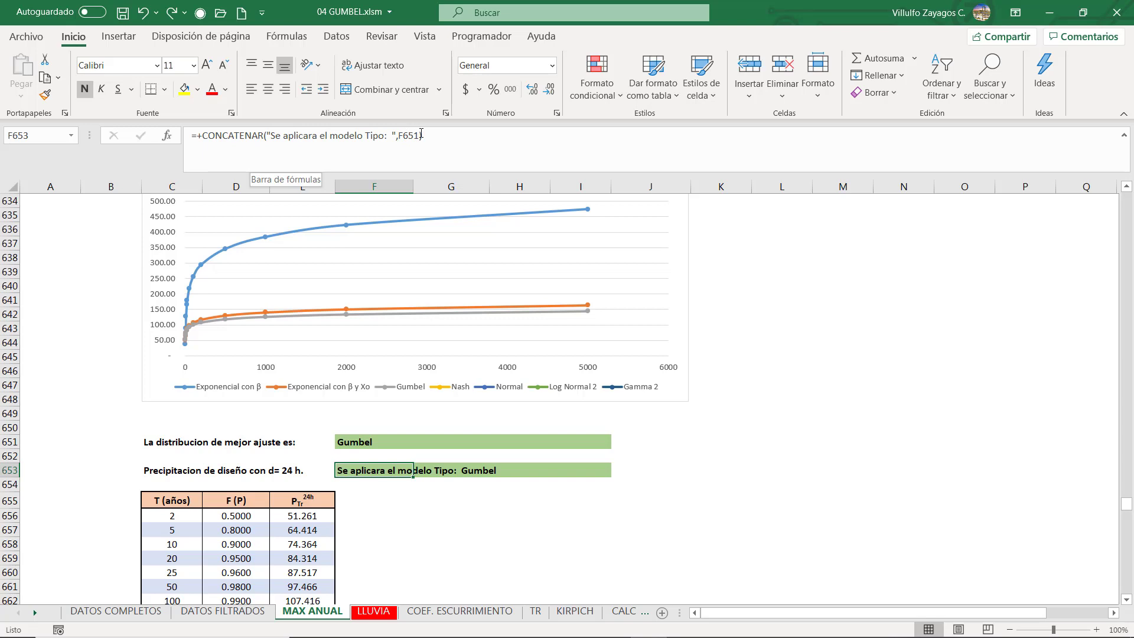
{"action": "left_click", "coordinate": [415, 503]}
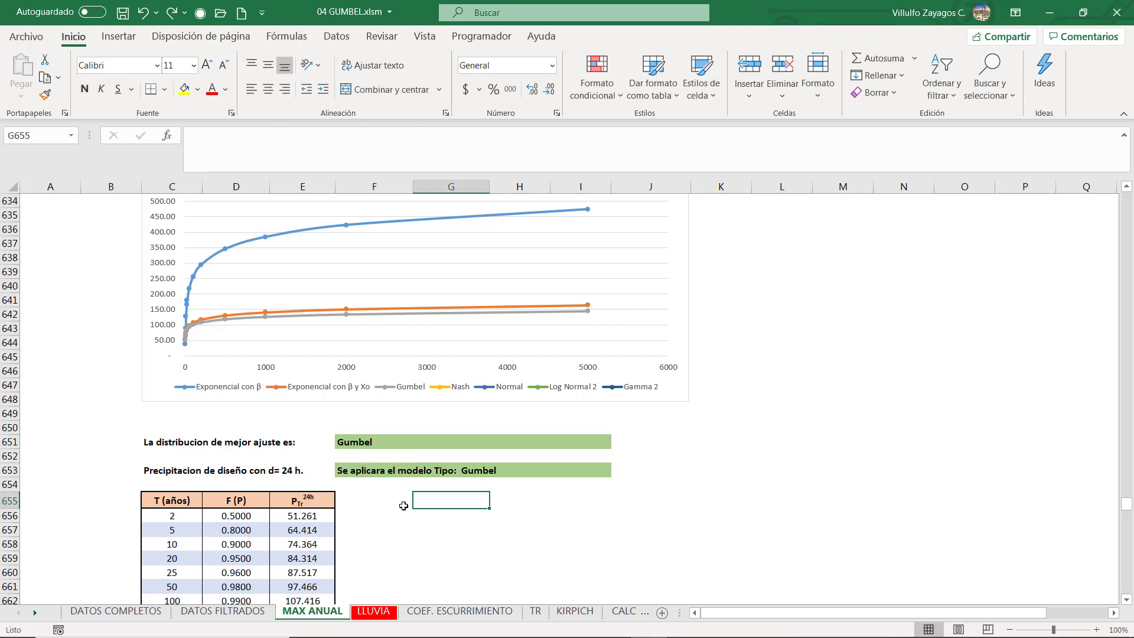
Step: Copy the Gumbel return-period table J512:L524 as the source for the 24-hour design precipitation table
{"action": "scroll", "coordinate": [413, 508], "scroll_direction": "down", "scroll_amount": 2}
{"action": "left_click_drag", "start_coordinate": [166, 413], "coordinate": [304, 473]}
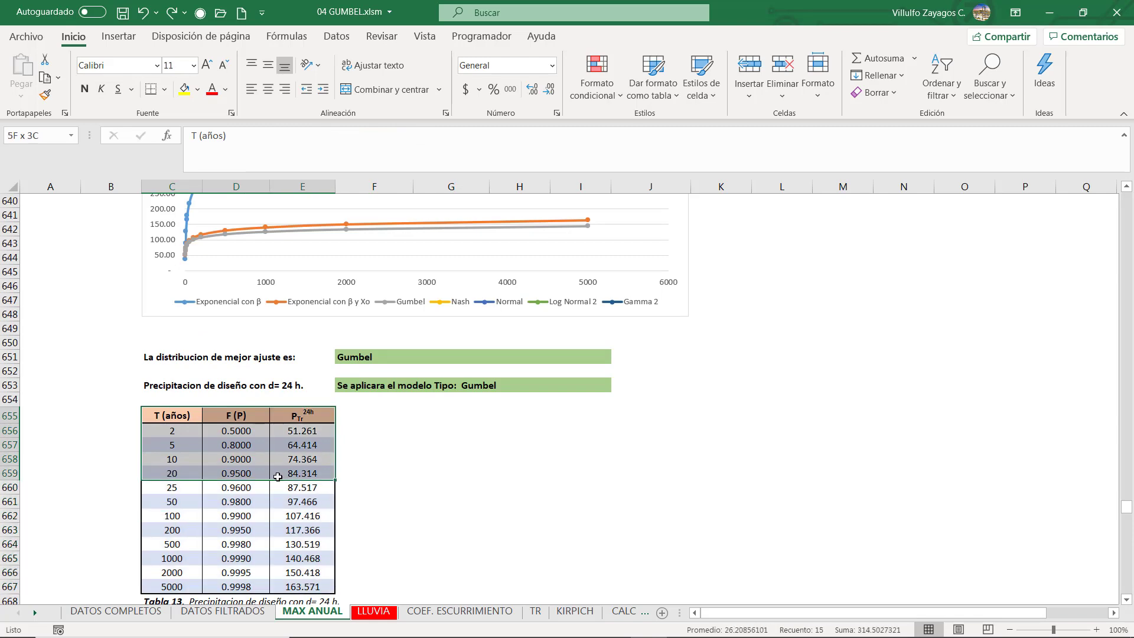
{"action": "left_click", "coordinate": [391, 474]}
{"action": "scroll", "coordinate": [412, 449], "scroll_direction": "up", "scroll_amount": 7}
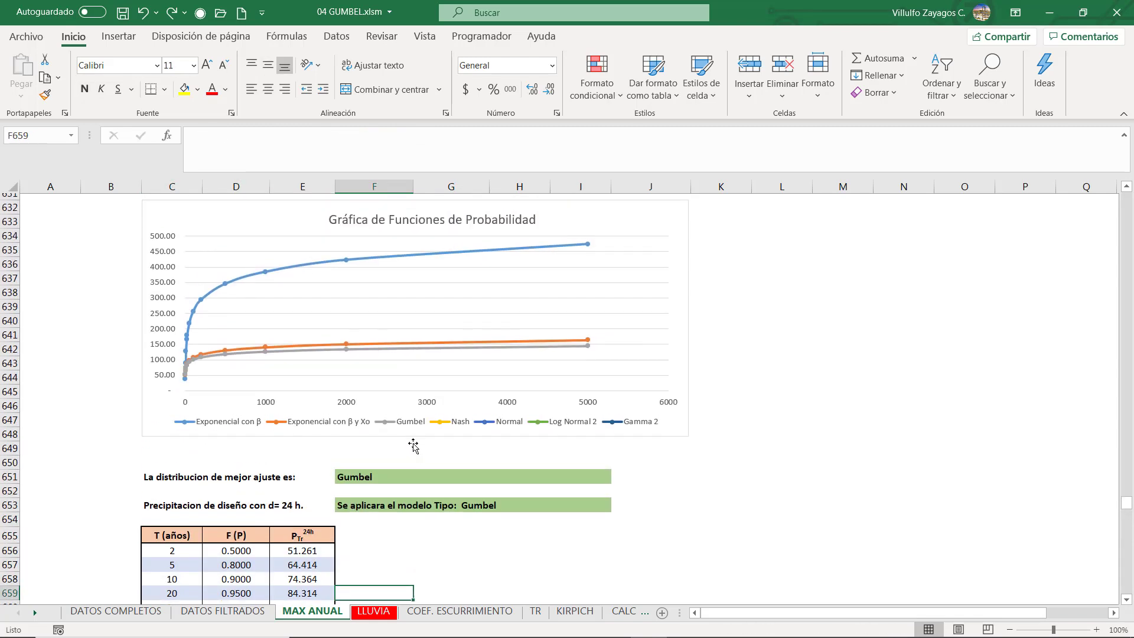
{"action": "scroll", "coordinate": [519, 380], "scroll_direction": "up", "scroll_amount": 20}
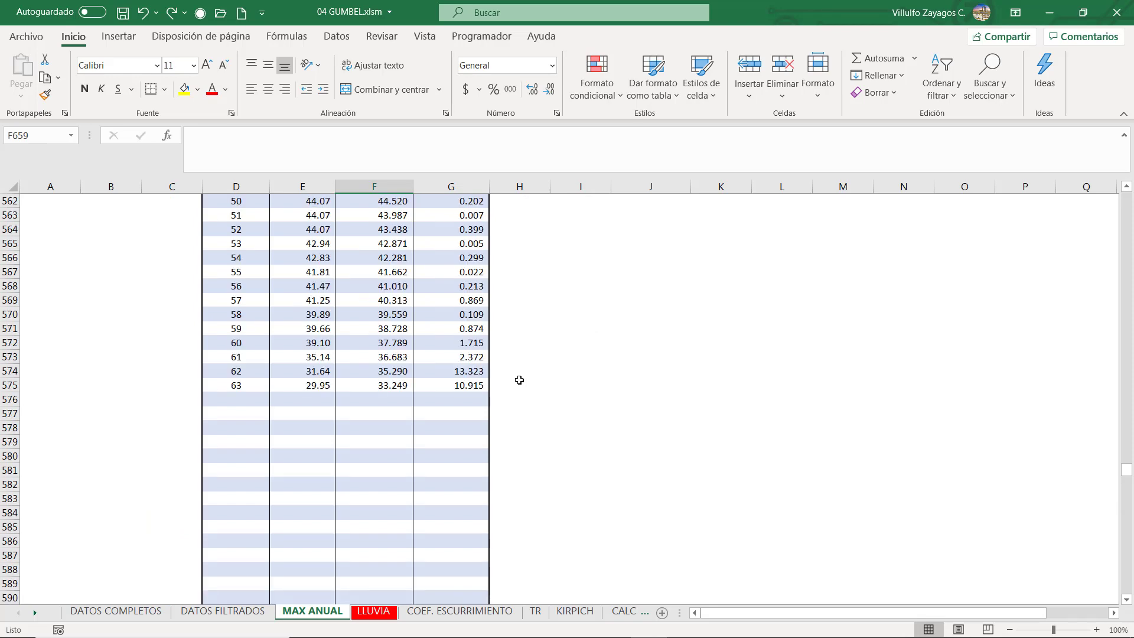
{"action": "scroll", "coordinate": [519, 380], "scroll_direction": "up", "scroll_amount": 12}
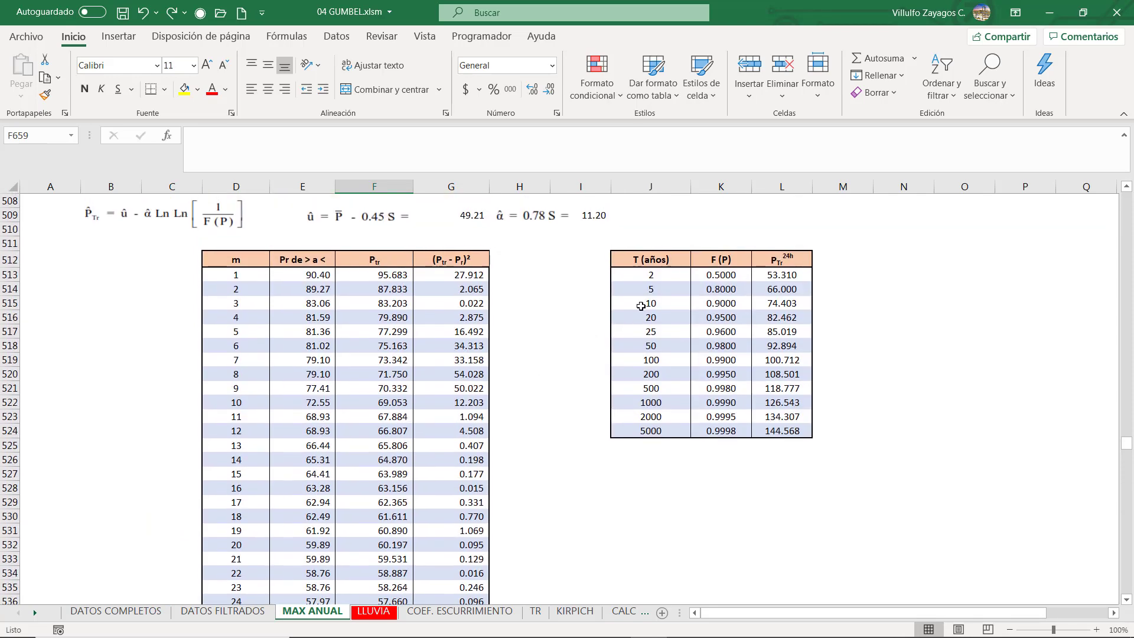
{"action": "left_click_drag", "start_coordinate": [630, 259], "coordinate": [789, 433]}
{"action": "key", "text": "ctrl+c"}
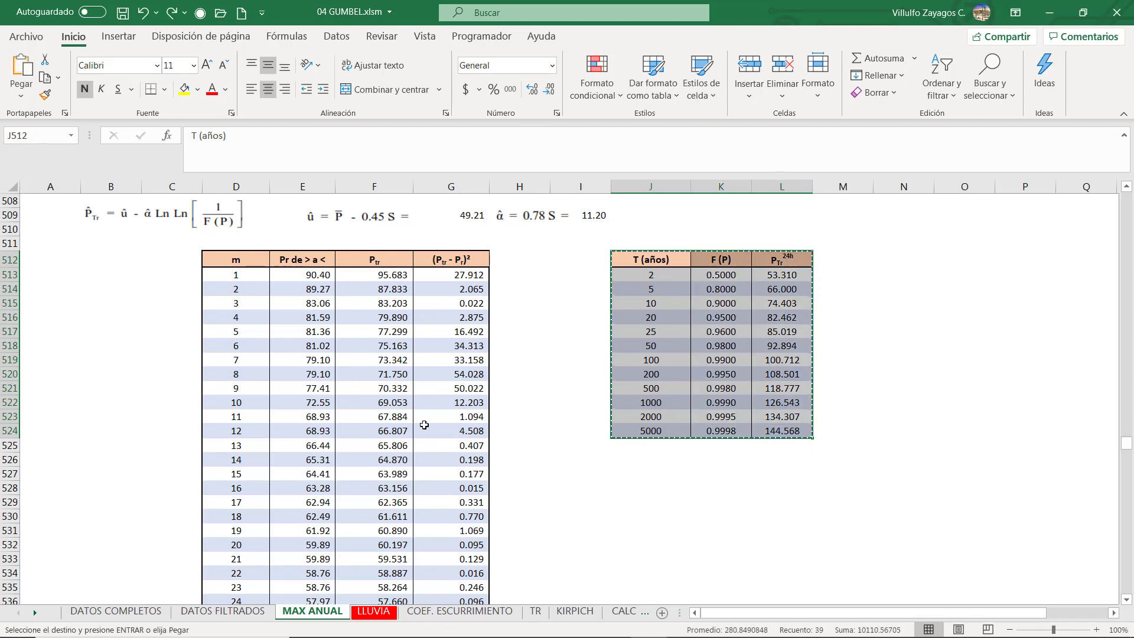
Step: Paste the copied Gumbel table over Tabla 13 starting at C655
{"action": "scroll", "coordinate": [326, 400], "scroll_direction": "down", "scroll_amount": 9}
{"action": "scroll", "coordinate": [326, 401], "scroll_direction": "down", "scroll_amount": 20}
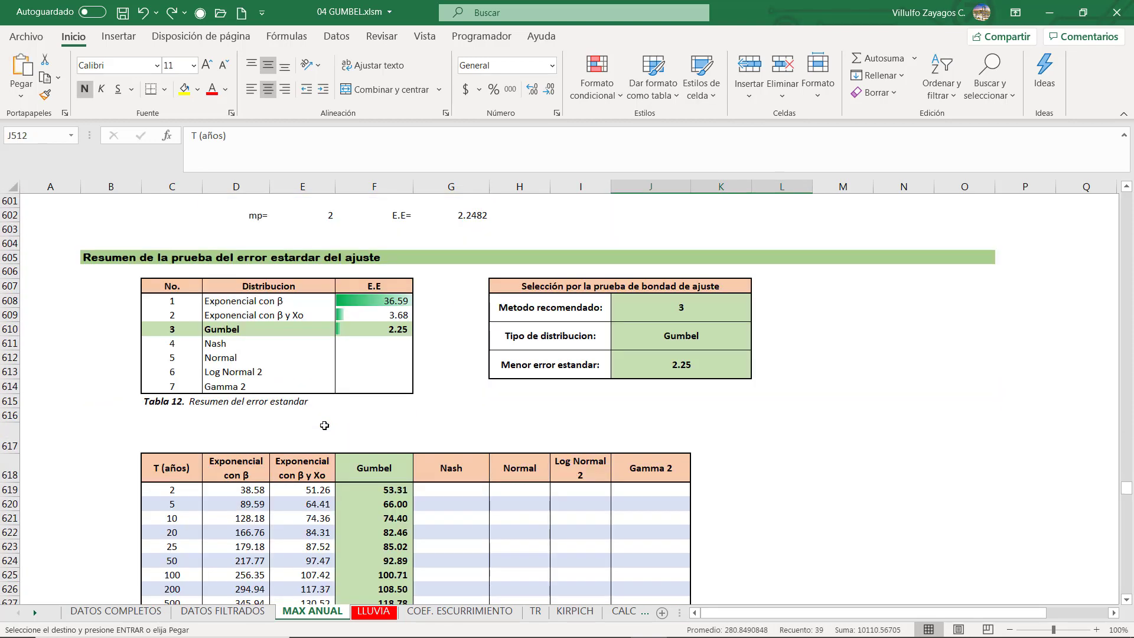
{"action": "scroll", "coordinate": [325, 425], "scroll_direction": "down", "scroll_amount": 12}
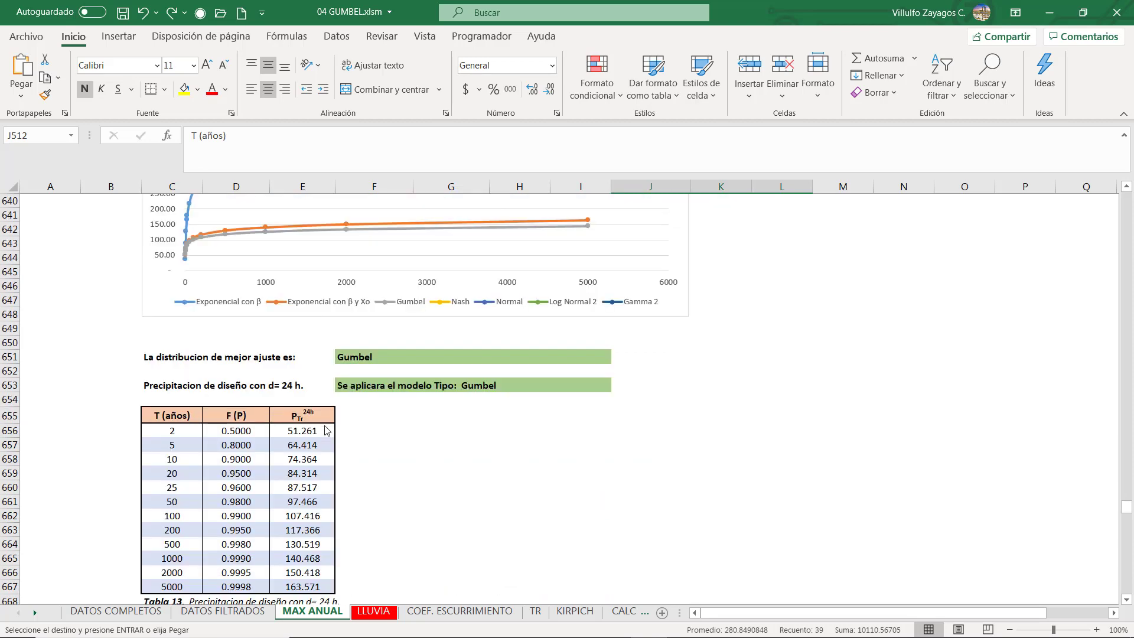
{"action": "left_click", "coordinate": [165, 328]}
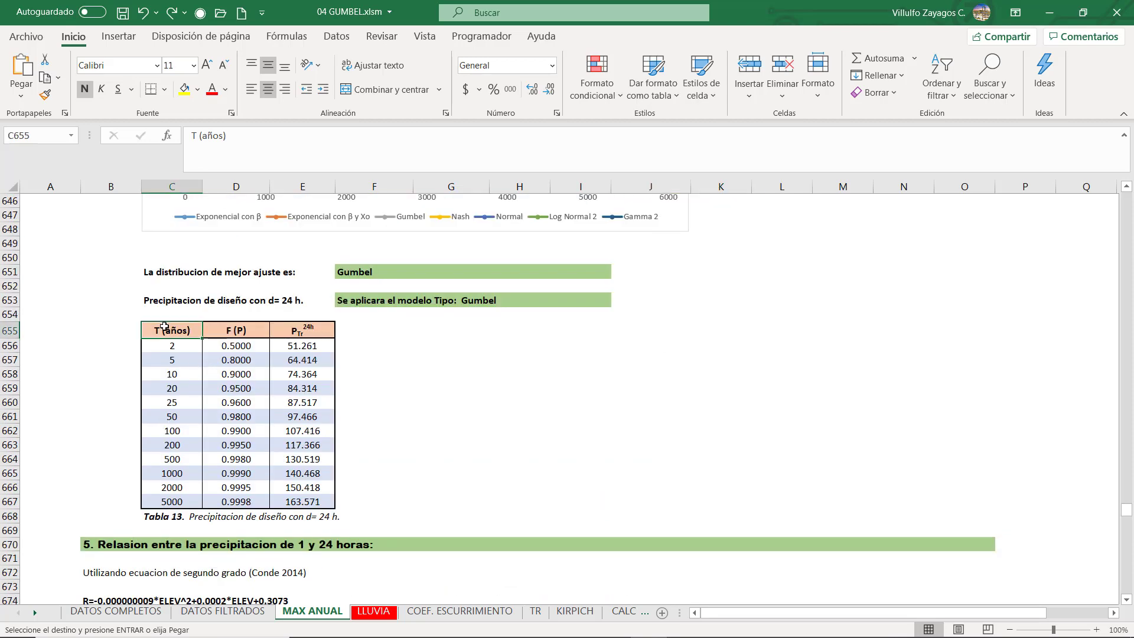
{"action": "right_click", "coordinate": [165, 328]}
{"action": "left_click", "coordinate": [200, 269]}
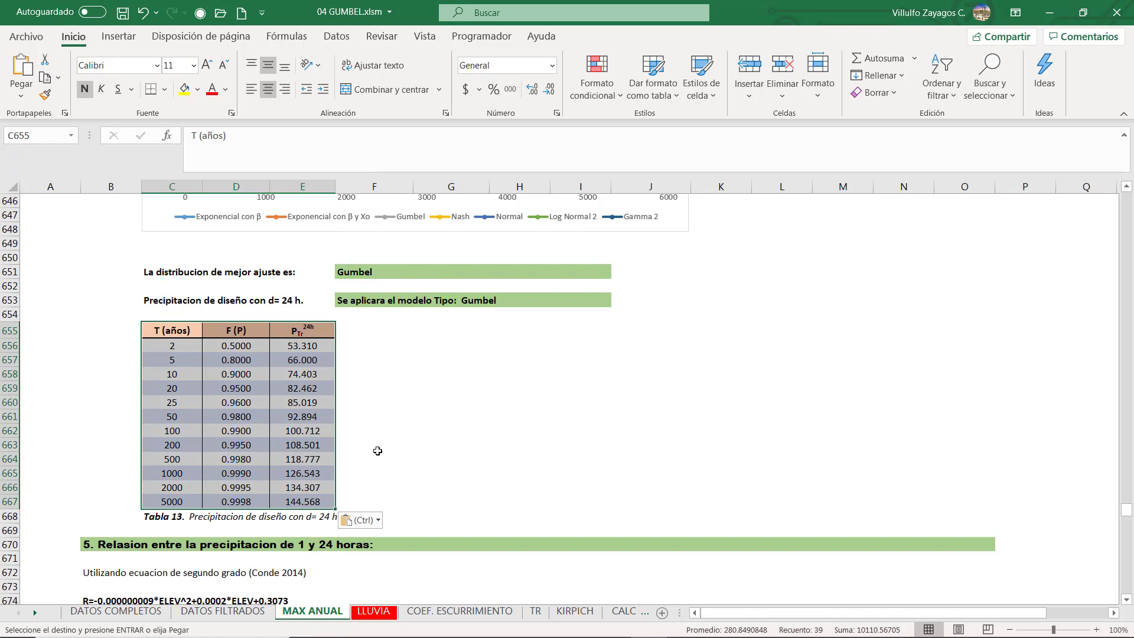
{"action": "left_click", "coordinate": [380, 454]}
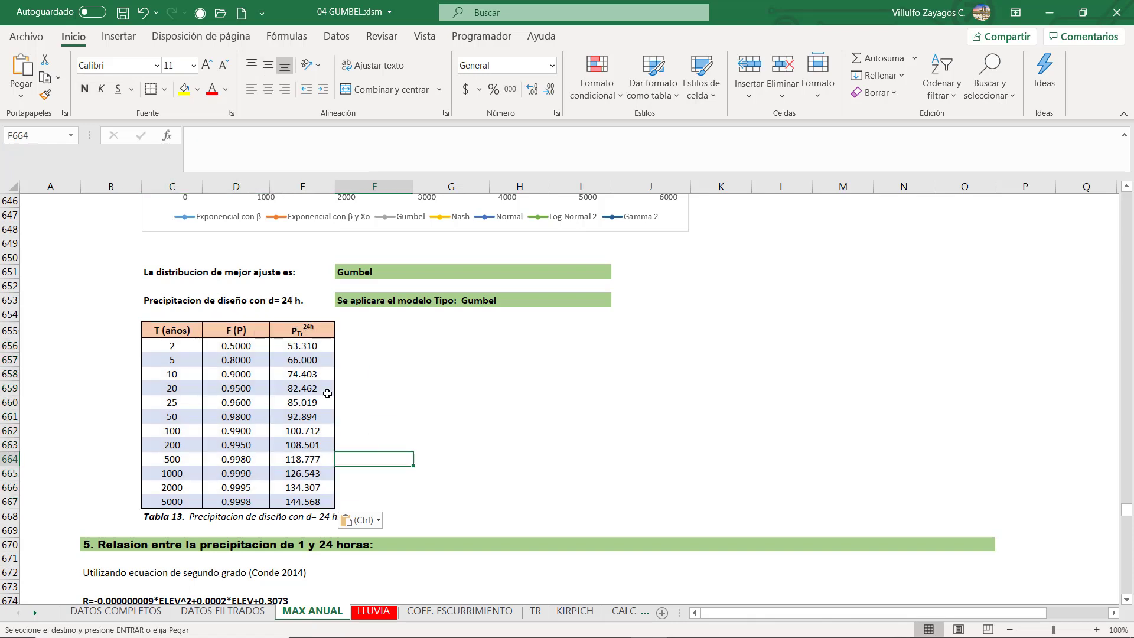
Step: Review the pasted Gumbel precipitation values in E663:E667 and the section on the 1-hour to 24-hour relation
{"action": "scroll", "coordinate": [327, 393], "scroll_direction": "down", "scroll_amount": 2}
{"action": "scroll", "coordinate": [333, 397], "scroll_direction": "down", "scroll_amount": 2}
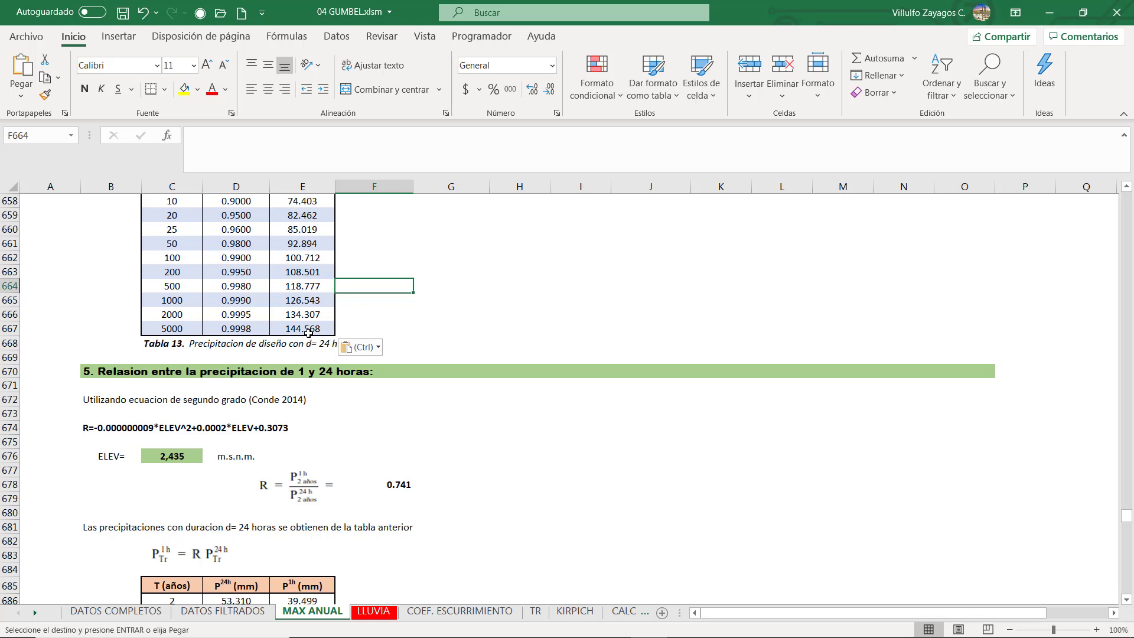
{"action": "left_click_drag", "start_coordinate": [307, 331], "coordinate": [297, 275]}
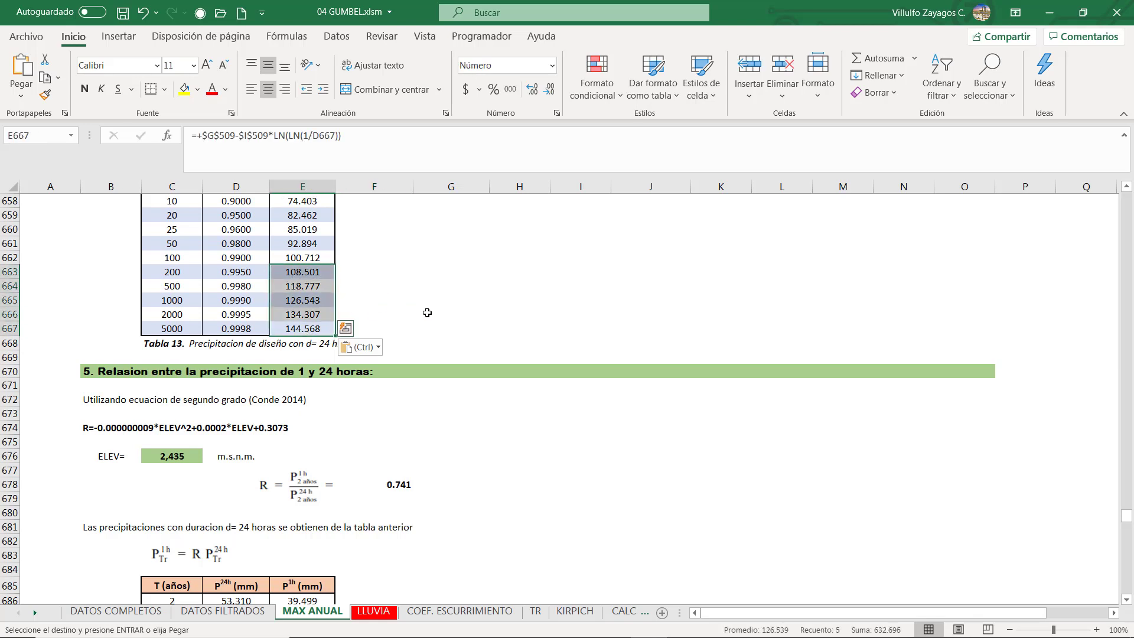
{"action": "left_click", "coordinate": [427, 313]}
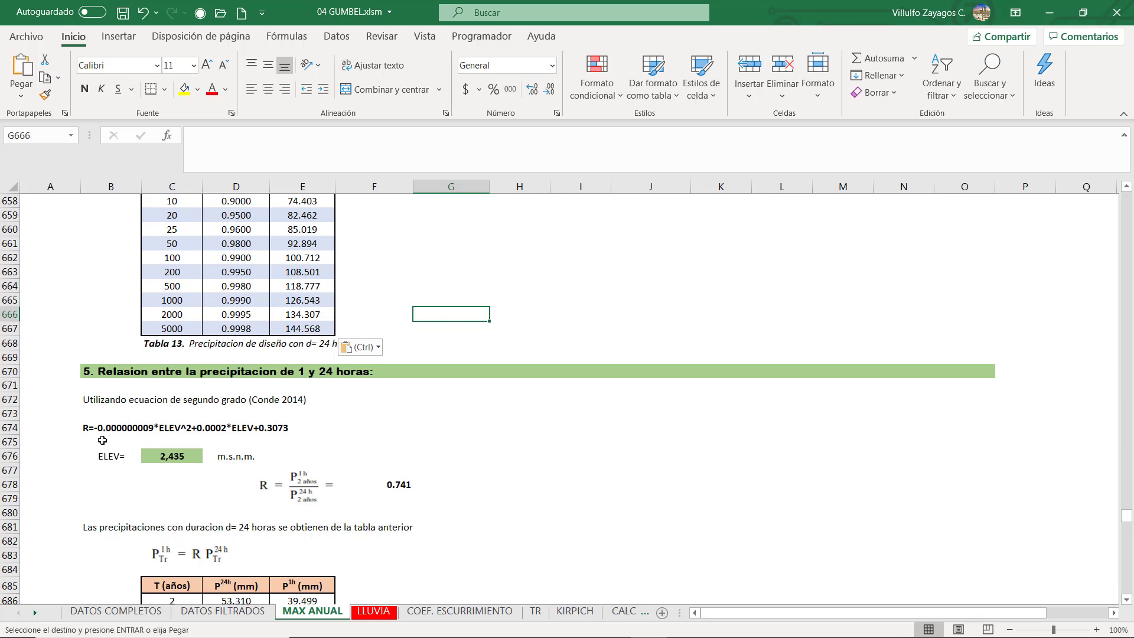
Step: Examine the second-degree equation for R (Conde 2014) in row 674 and its ELEV terms
{"action": "left_click_drag", "start_coordinate": [96, 434], "coordinate": [270, 428]}
{"action": "left_click", "coordinate": [386, 418]}
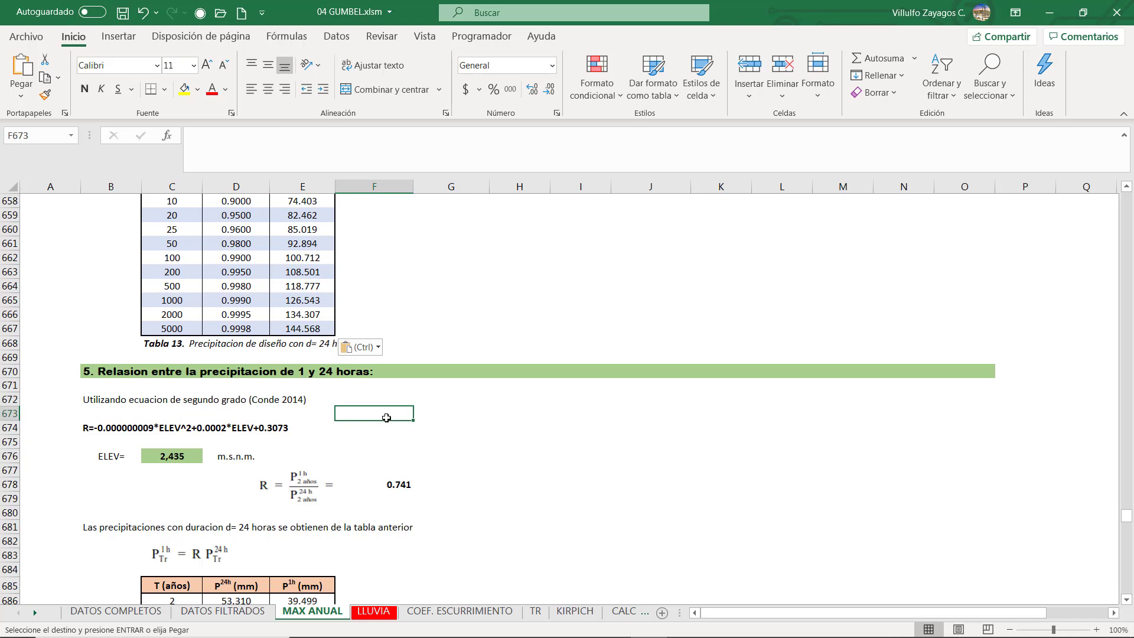
{"action": "left_click_drag", "start_coordinate": [86, 430], "coordinate": [242, 423]}
{"action": "left_click", "coordinate": [304, 416]}
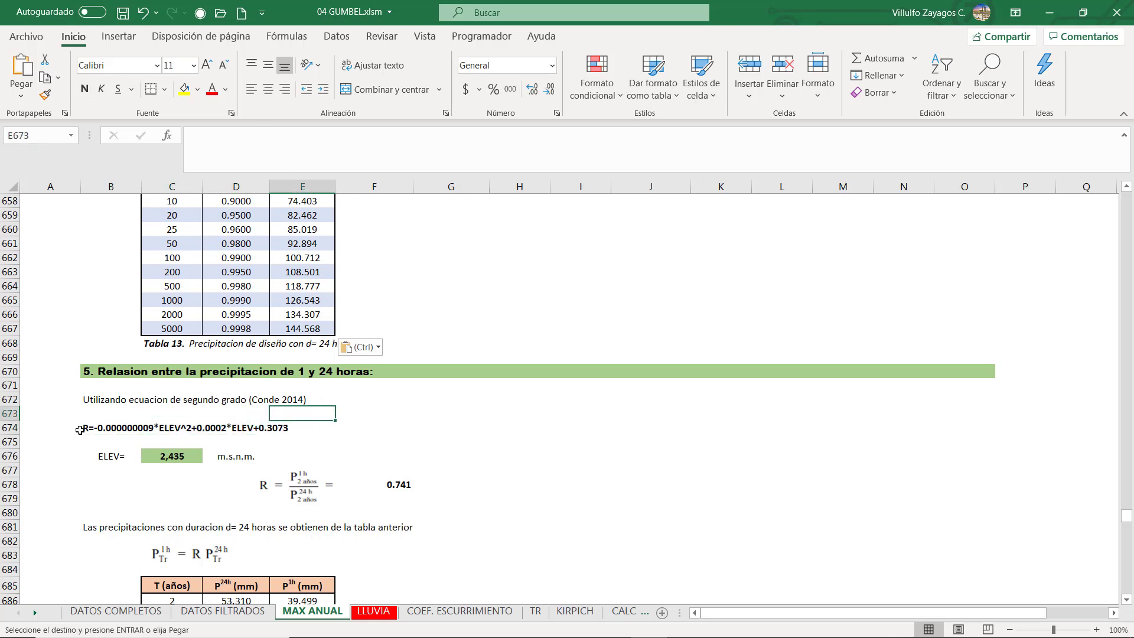
{"action": "left_click_drag", "start_coordinate": [80, 430], "coordinate": [126, 437]}
{"action": "left_click", "coordinate": [357, 444]}
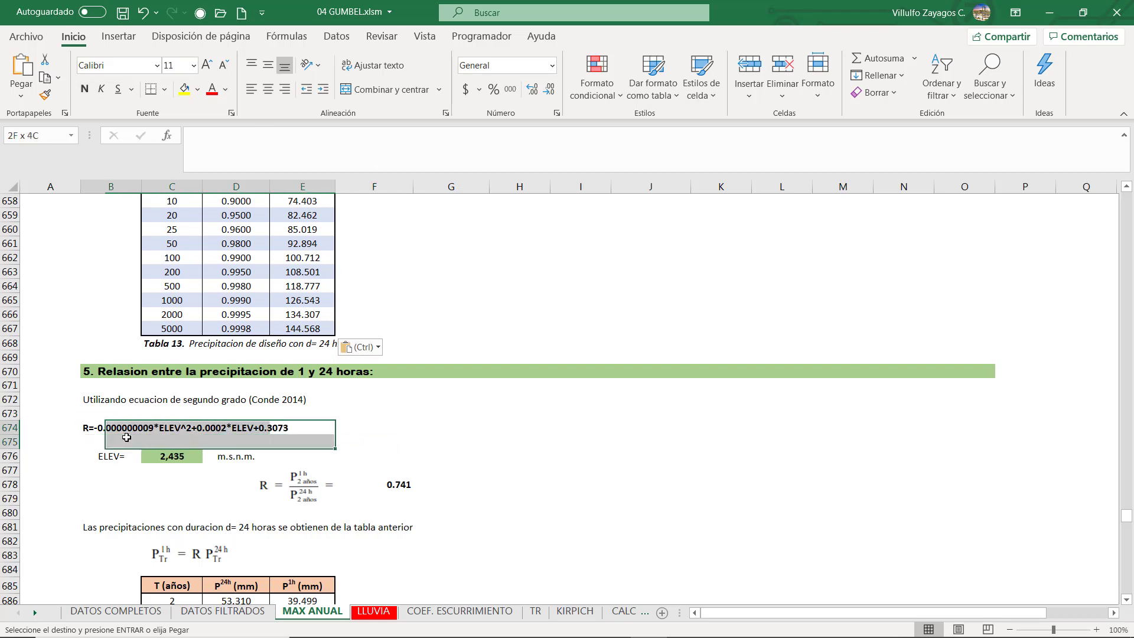
{"action": "left_click", "coordinate": [371, 433]}
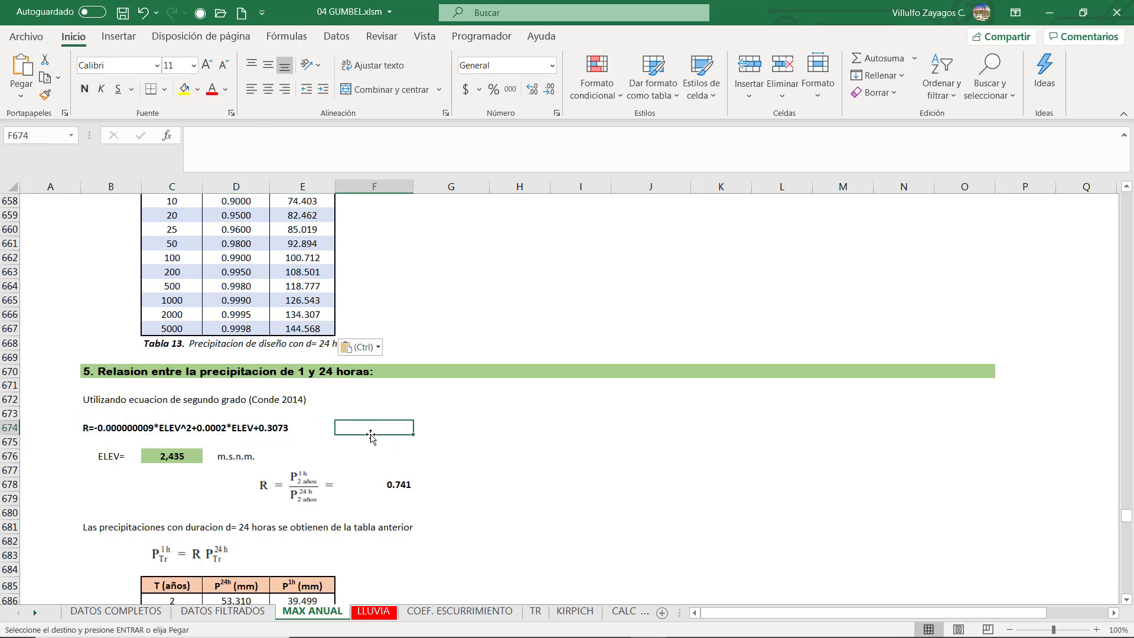
Step: Look up the station's altitude on the DATOS COMPLETOS sheet and set ELEV in C676 of MAX ANUAL to 2,066 m.s.n.m
{"action": "scroll", "coordinate": [371, 435], "scroll_direction": "down", "scroll_amount": 1}
{"action": "left_click", "coordinate": [163, 414]}
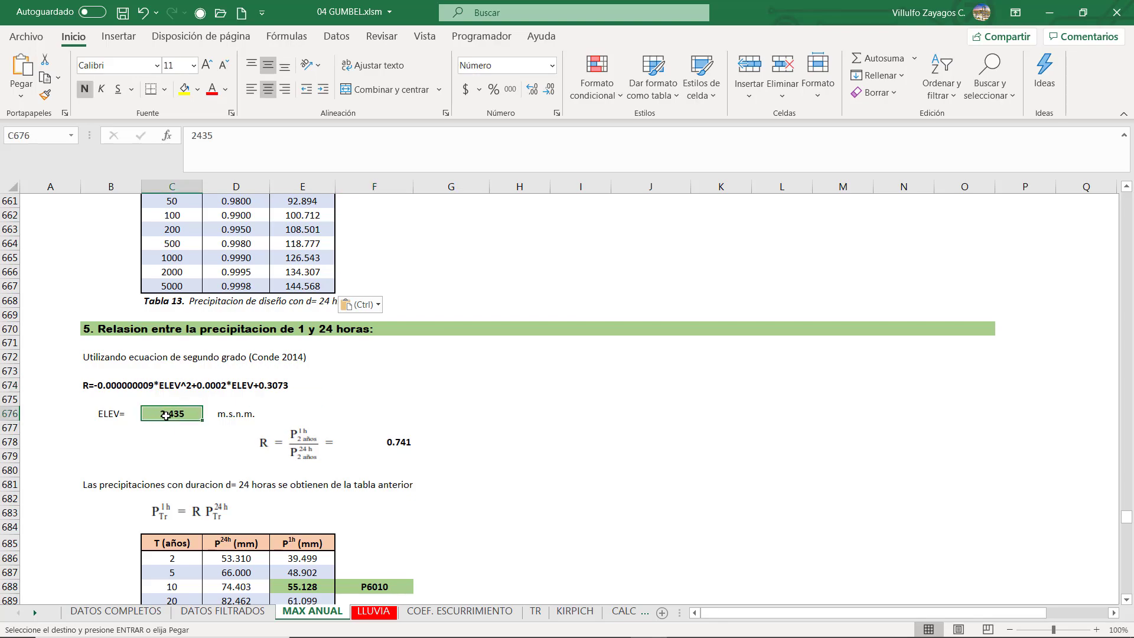
{"action": "left_click", "coordinate": [116, 611]}
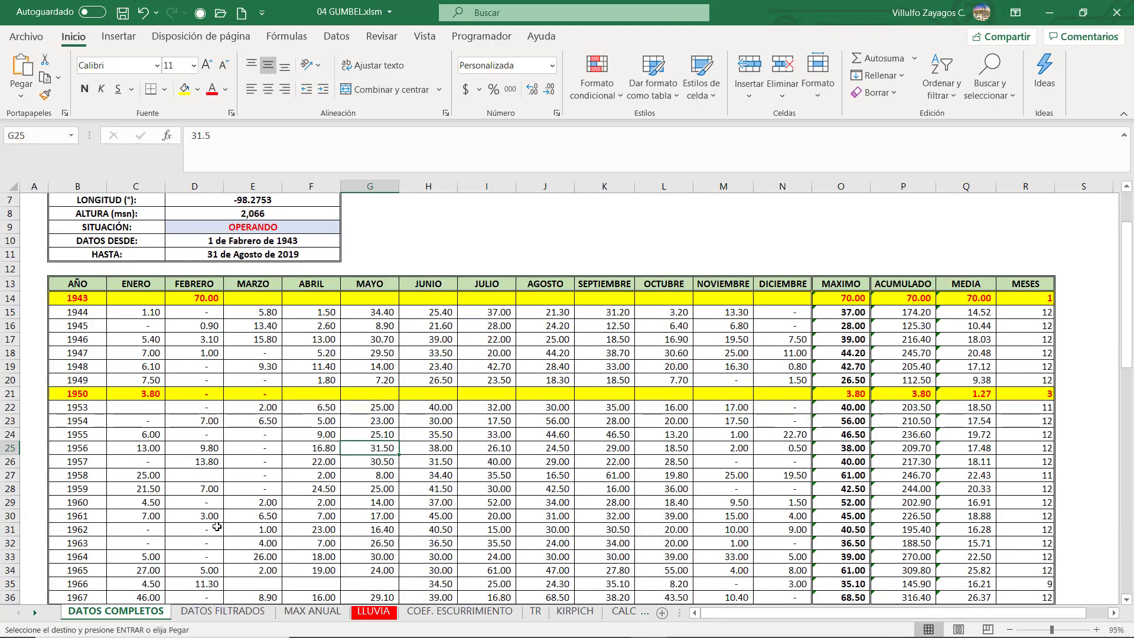
{"action": "scroll", "coordinate": [212, 289], "scroll_direction": "up", "scroll_amount": 1}
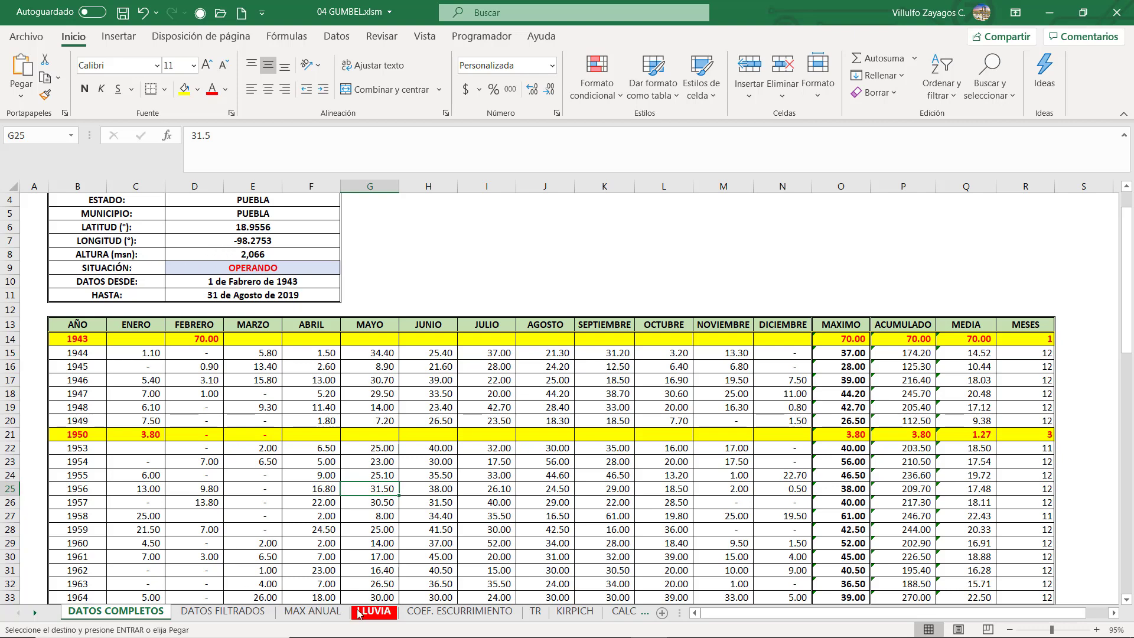
{"action": "left_click", "coordinate": [313, 611]}
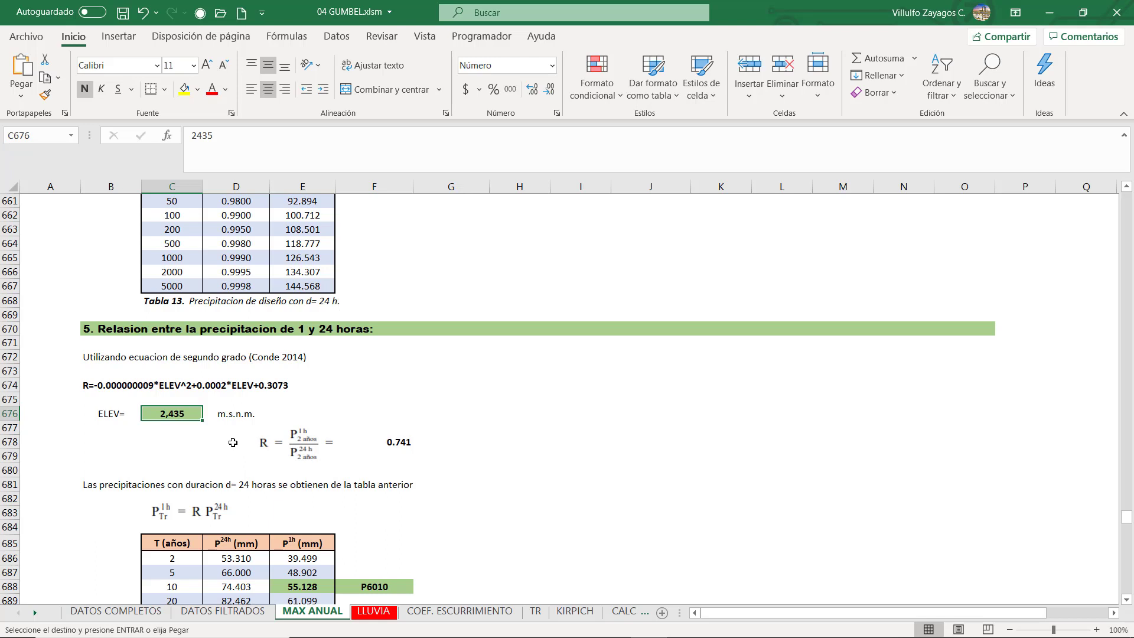
{"action": "type", "text": "2,06"}
{"action": "type", "text": "66"}
{"action": "key", "text": "Return"}
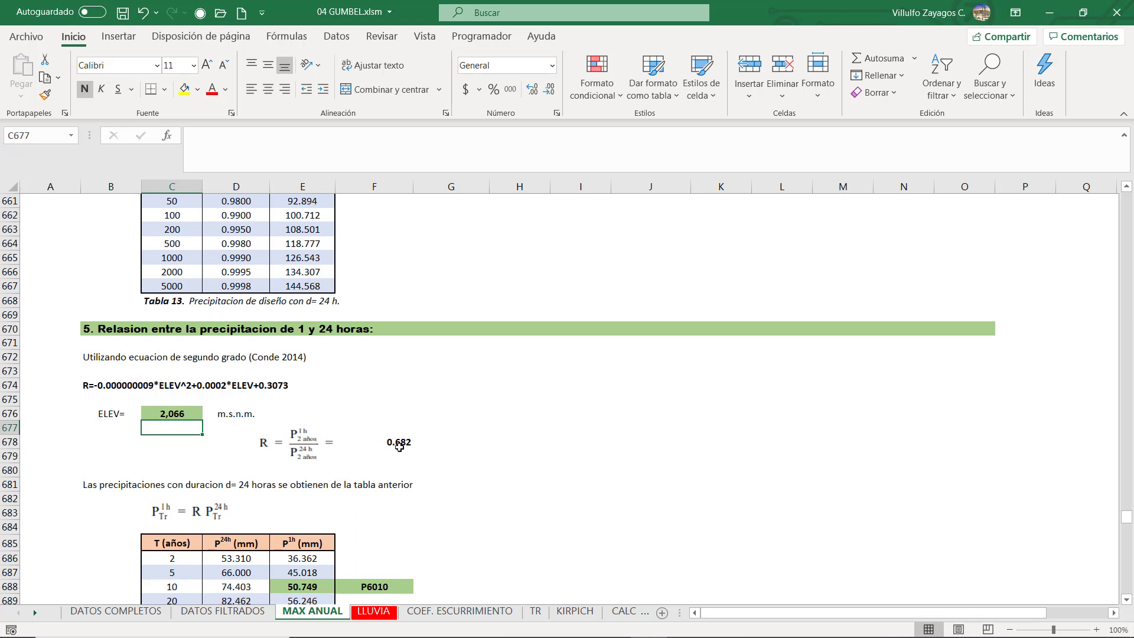
Step: Check the R formula in F678 and review the 1-hour precipitation equation and Tabla 14
{"action": "left_click", "coordinate": [405, 443]}
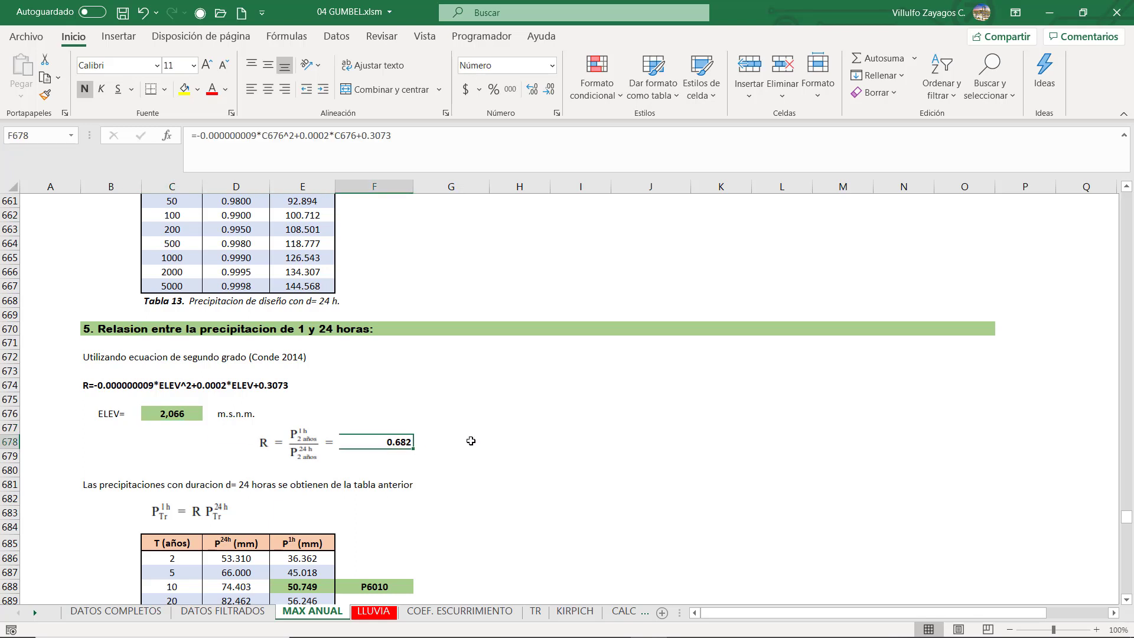
{"action": "scroll", "coordinate": [471, 441], "scroll_direction": "down", "scroll_amount": 1}
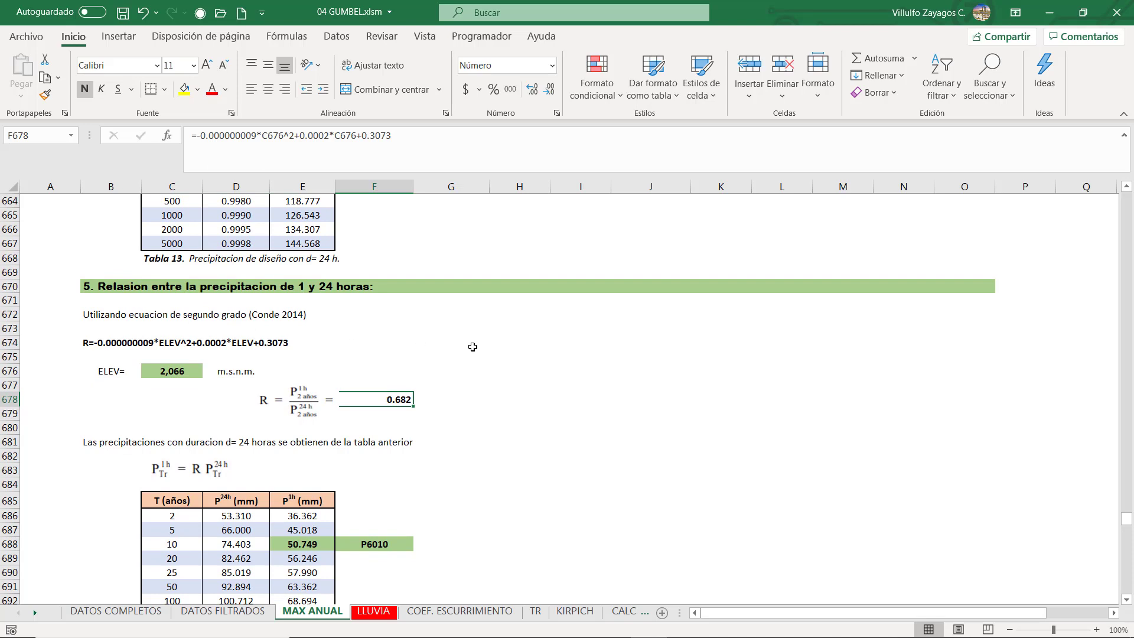
{"action": "scroll", "coordinate": [470, 348], "scroll_direction": "down", "scroll_amount": 2}
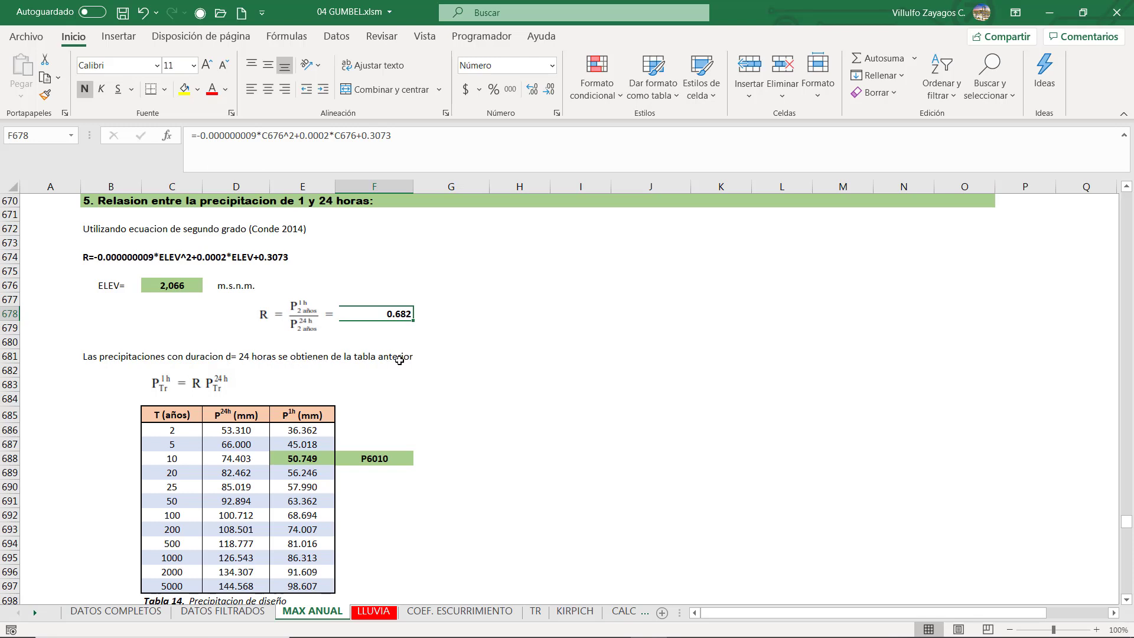
{"action": "scroll", "coordinate": [114, 425], "scroll_direction": "down", "scroll_amount": 1}
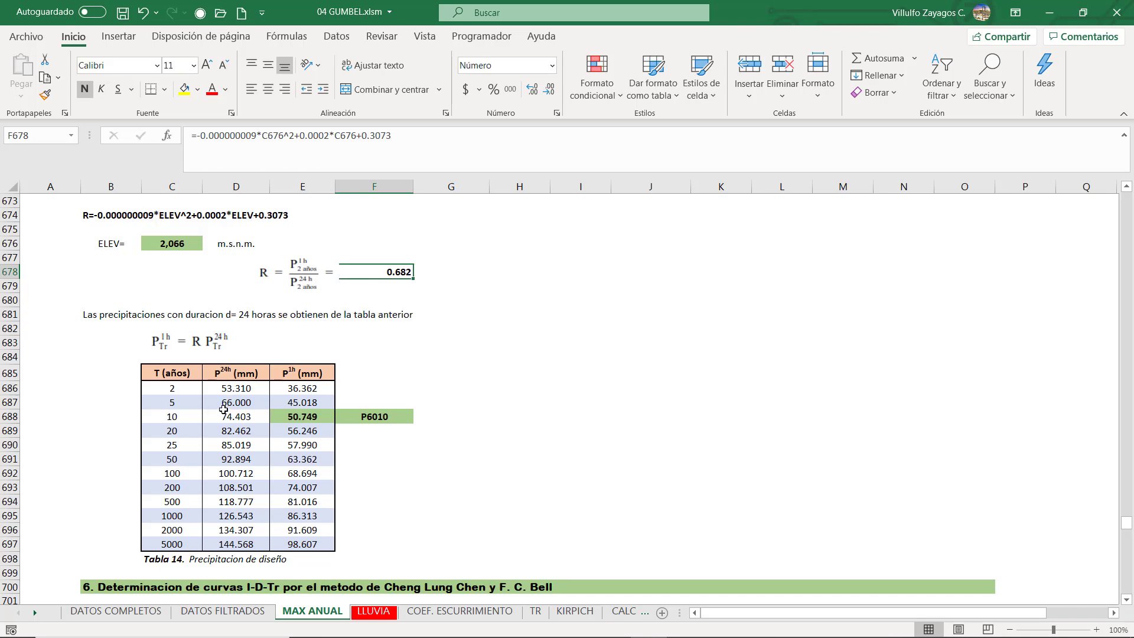
Step: Trace the 2-year 24-hour precipitation in D686 of Tabla 14 back to its source cell in Tabla 13
{"action": "left_click", "coordinate": [230, 390]}
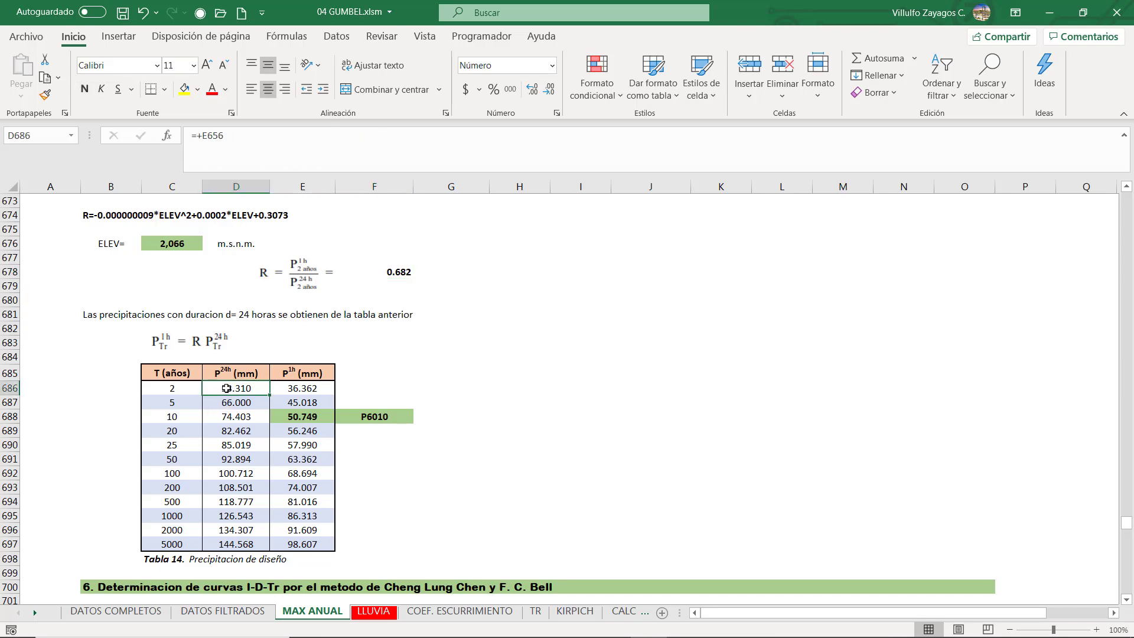
{"action": "double_click", "coordinate": [227, 388]}
{"action": "scroll", "coordinate": [318, 361], "scroll_direction": "up", "scroll_amount": 8}
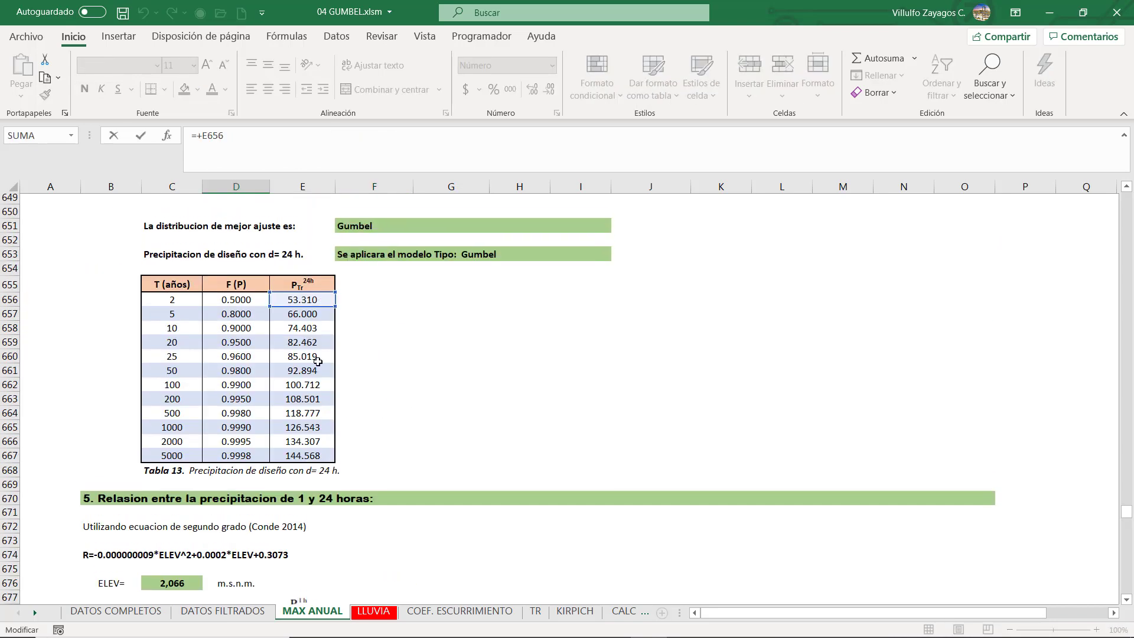
{"action": "scroll", "coordinate": [304, 387], "scroll_direction": "down", "scroll_amount": 7}
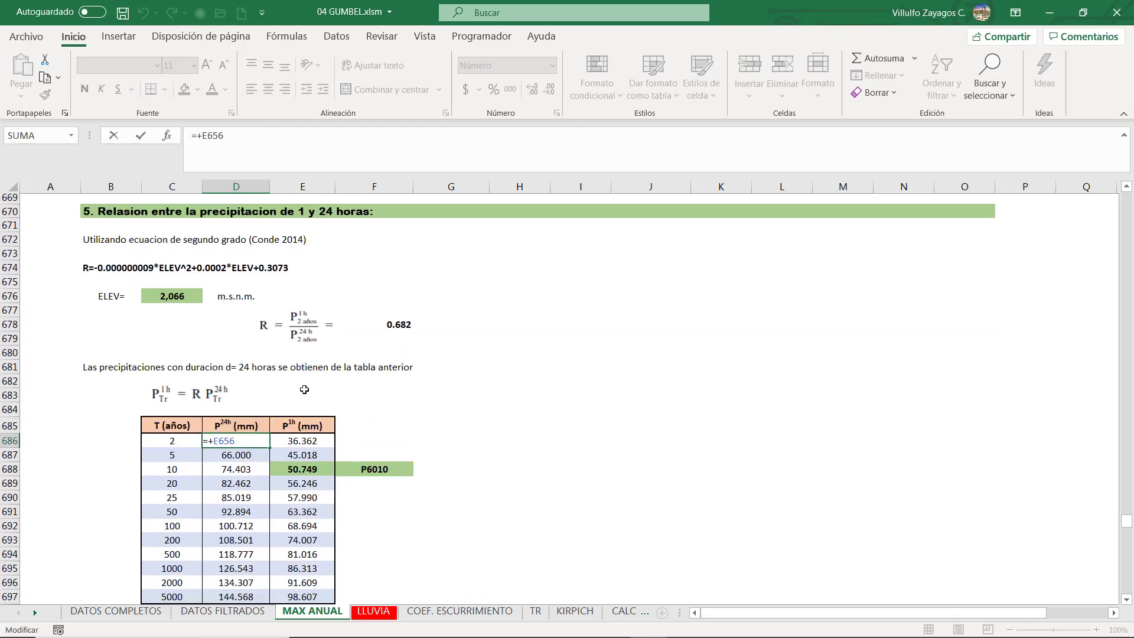
{"action": "scroll", "coordinate": [304, 390], "scroll_direction": "down", "scroll_amount": 1}
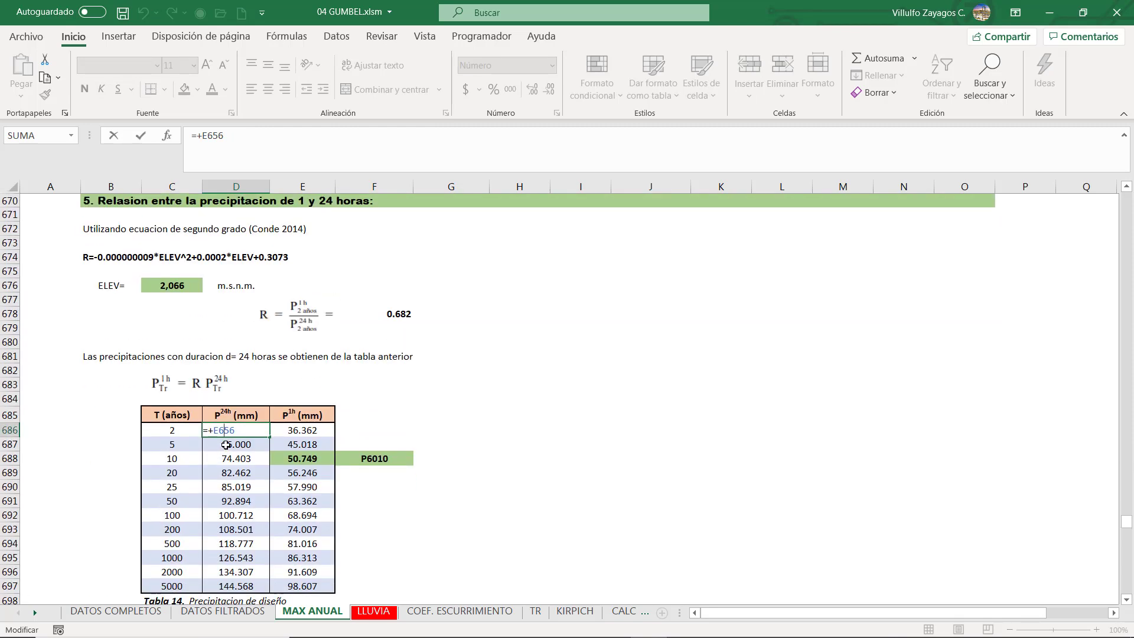
{"action": "key", "text": "Escape"}
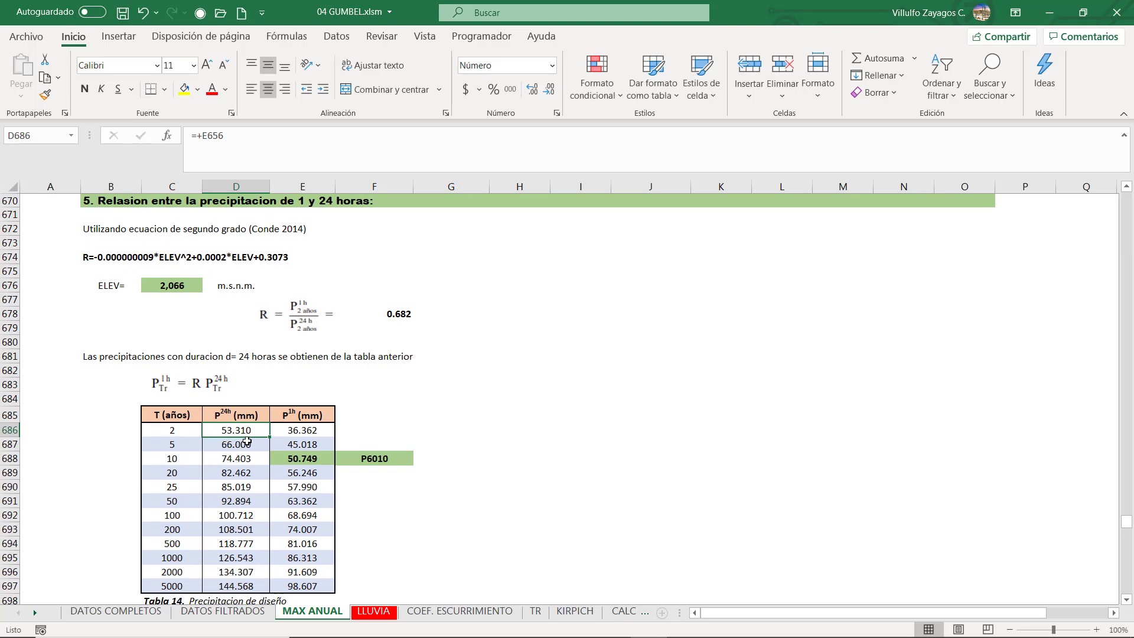
Step: Check the 1-hour precipitation formulas in E686 and E689 and their reference to R in F678
{"action": "left_click", "coordinate": [304, 429]}
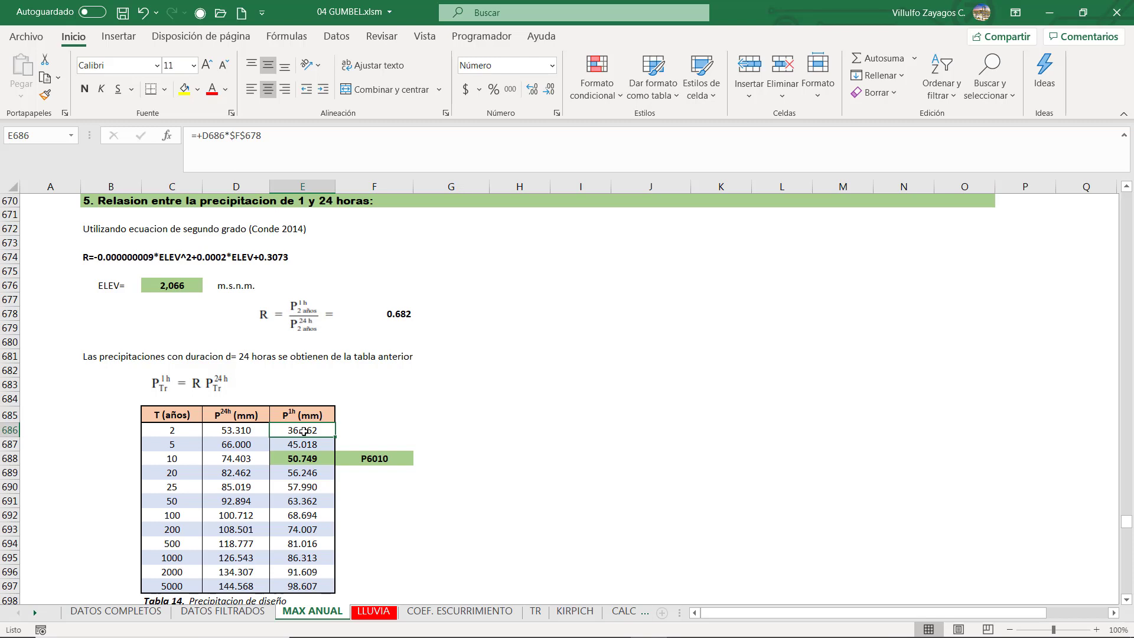
{"action": "double_click", "coordinate": [302, 431]}
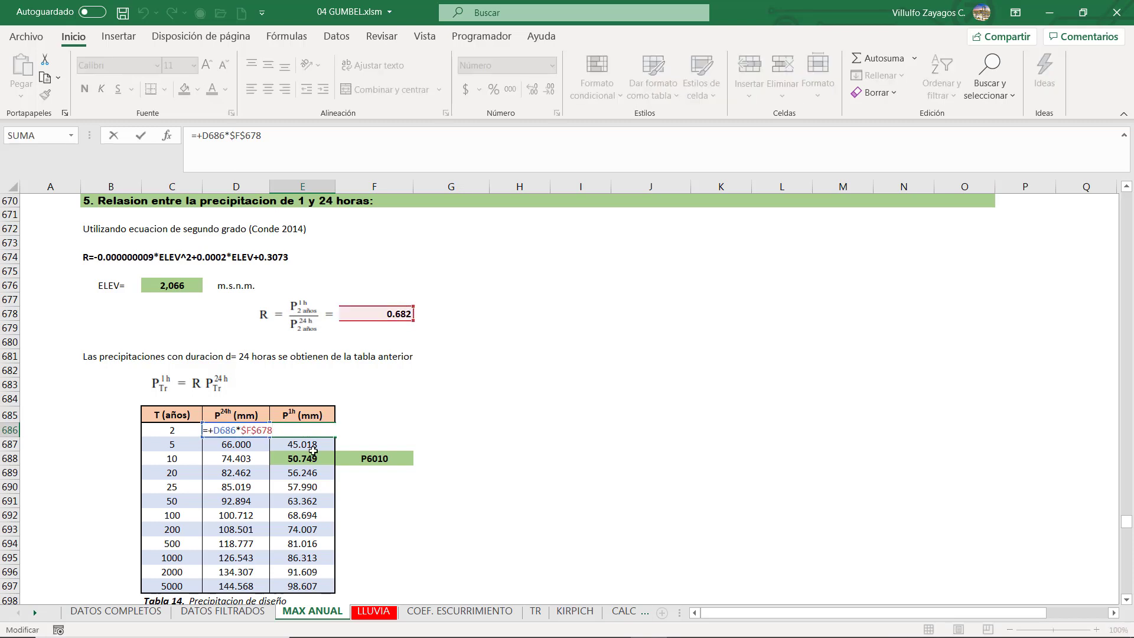
{"action": "left_click", "coordinate": [307, 480]}
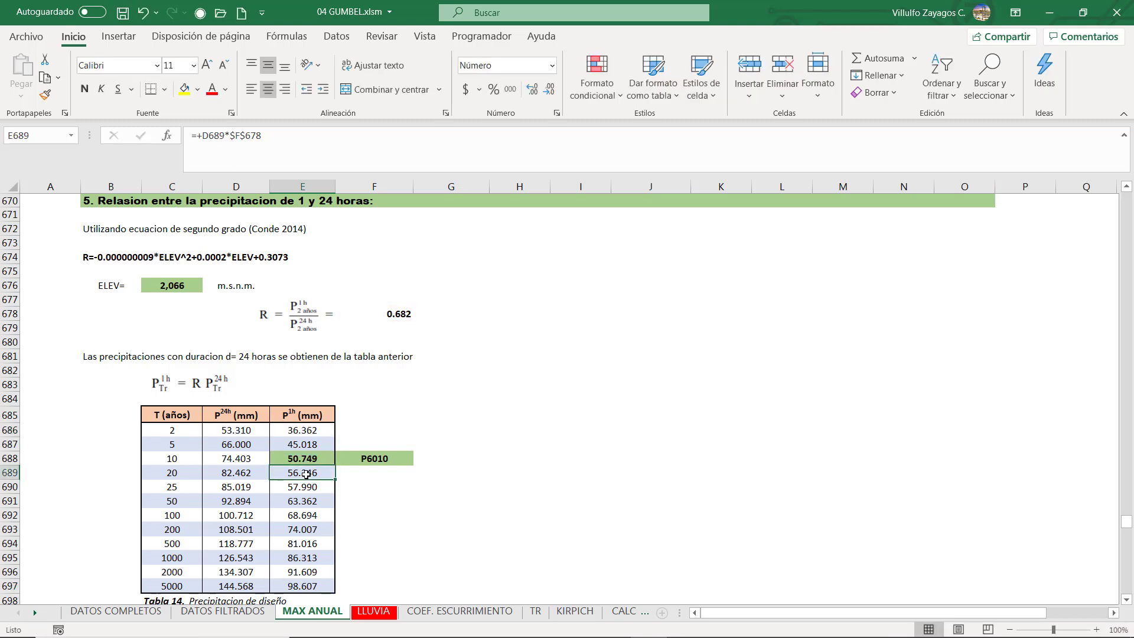
{"action": "double_click", "coordinate": [305, 475]}
{"action": "key", "text": "Escape"}
Step: Review section 6 on the I-D-Tr curves, covering the Chen variables and the precipitation inputs in C702:C706
{"action": "scroll", "coordinate": [330, 395], "scroll_direction": "down", "scroll_amount": 5}
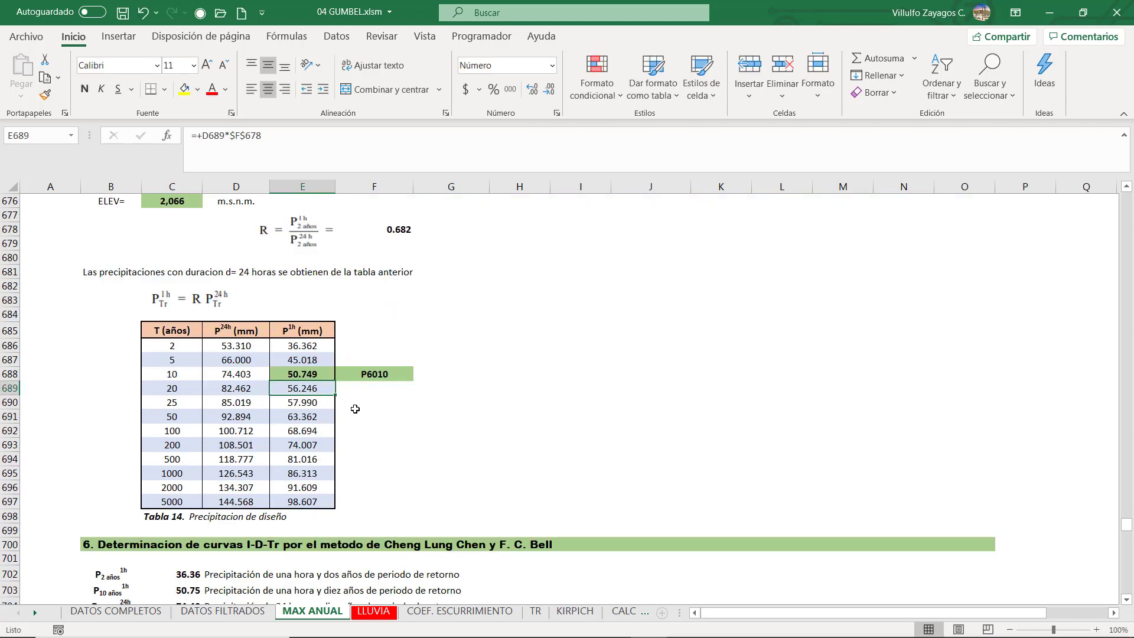
{"action": "scroll", "coordinate": [338, 412], "scroll_direction": "down", "scroll_amount": 1}
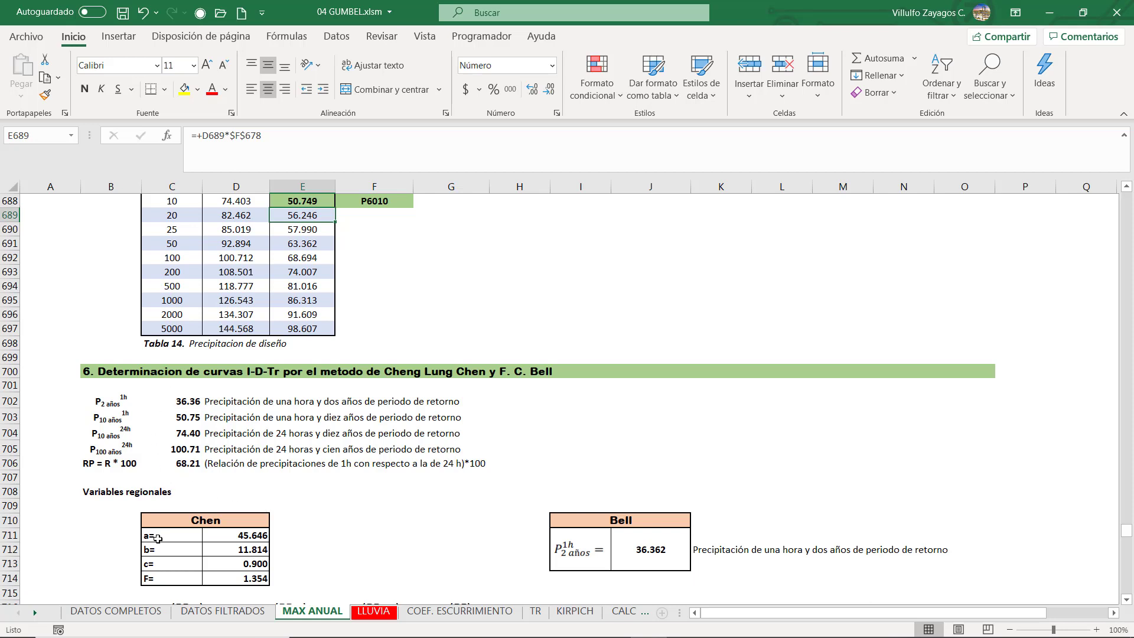
{"action": "left_click_drag", "start_coordinate": [229, 547], "coordinate": [260, 582]}
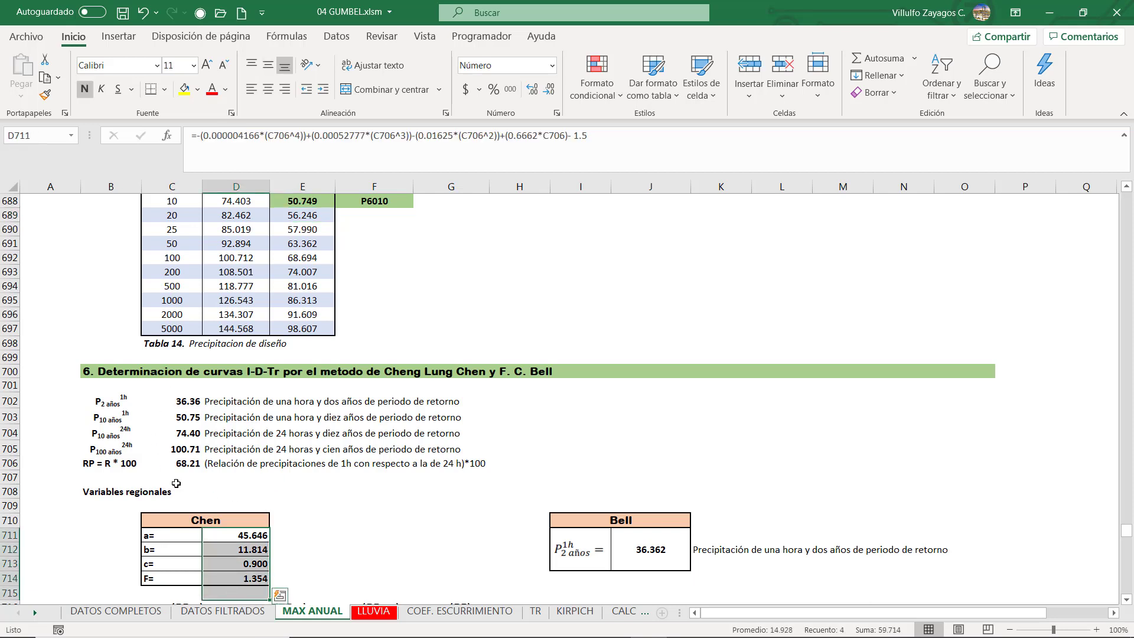
{"action": "left_click", "coordinate": [162, 459]}
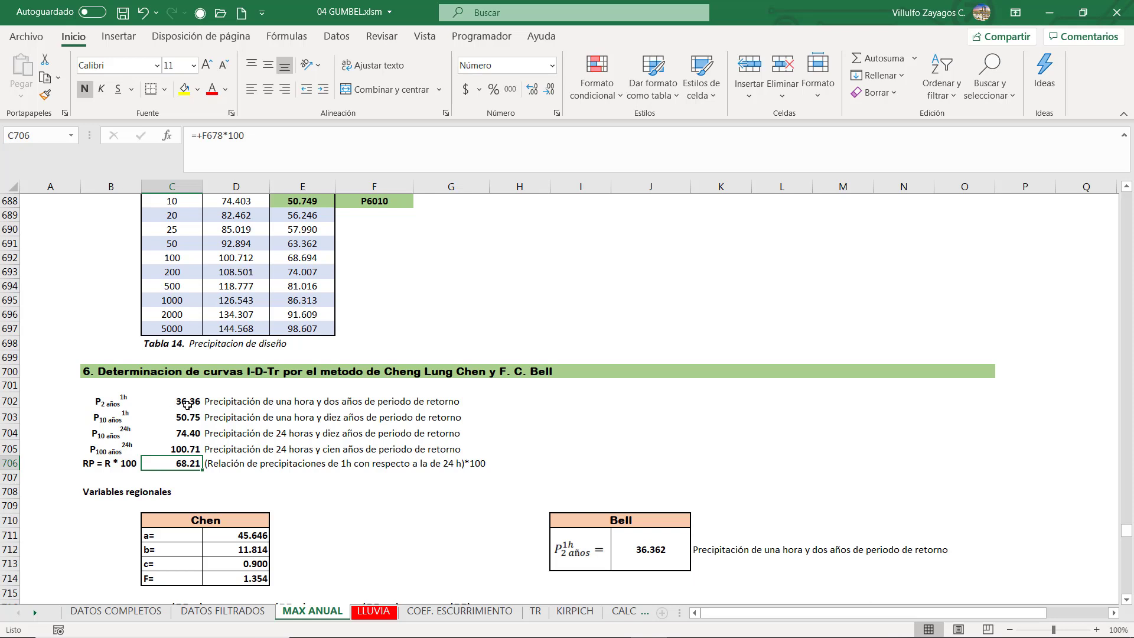
{"action": "left_click_drag", "start_coordinate": [146, 401], "coordinate": [145, 464]}
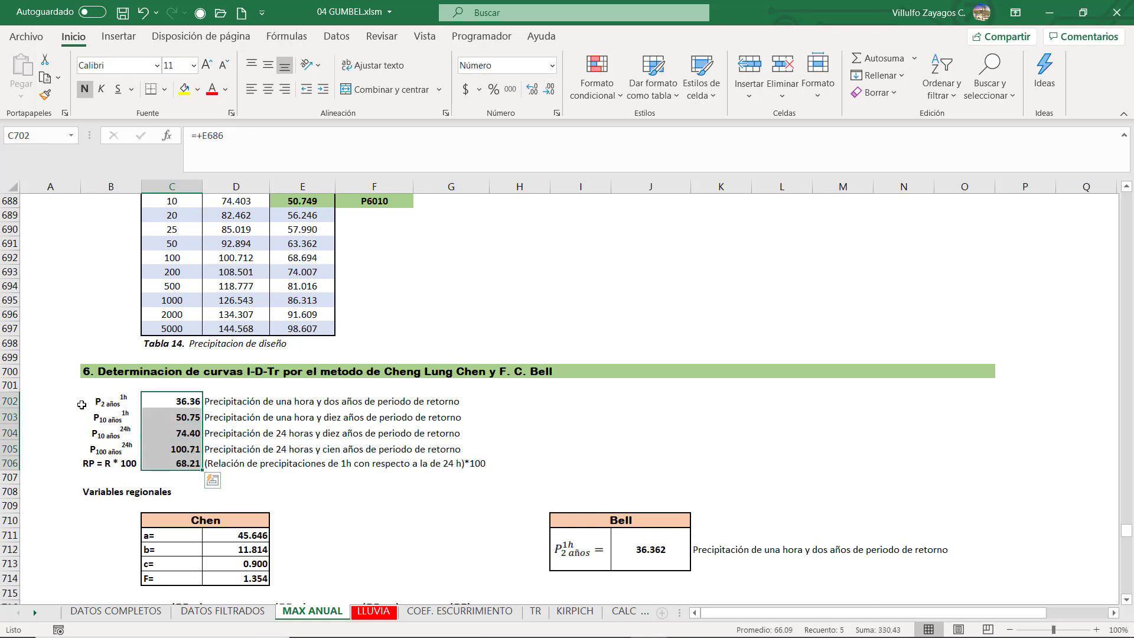
Step: Trace the 1-hour and 24-hour precipitation values in C702:C705 back to their source cells in Tabla 14
{"action": "left_click", "coordinate": [180, 401]}
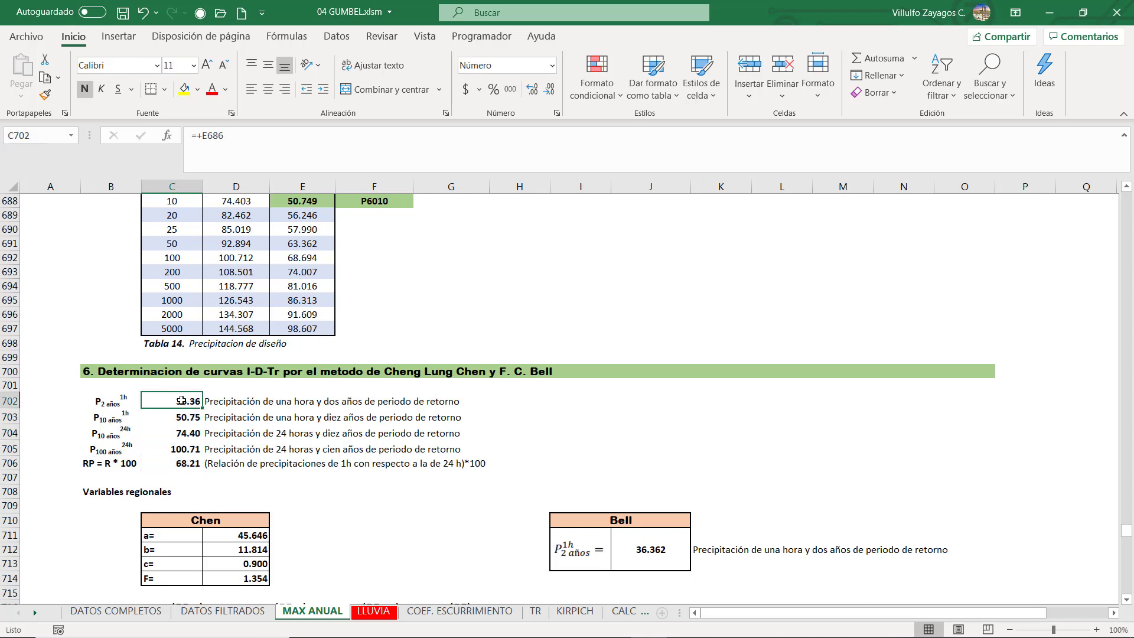
{"action": "double_click", "coordinate": [180, 401]}
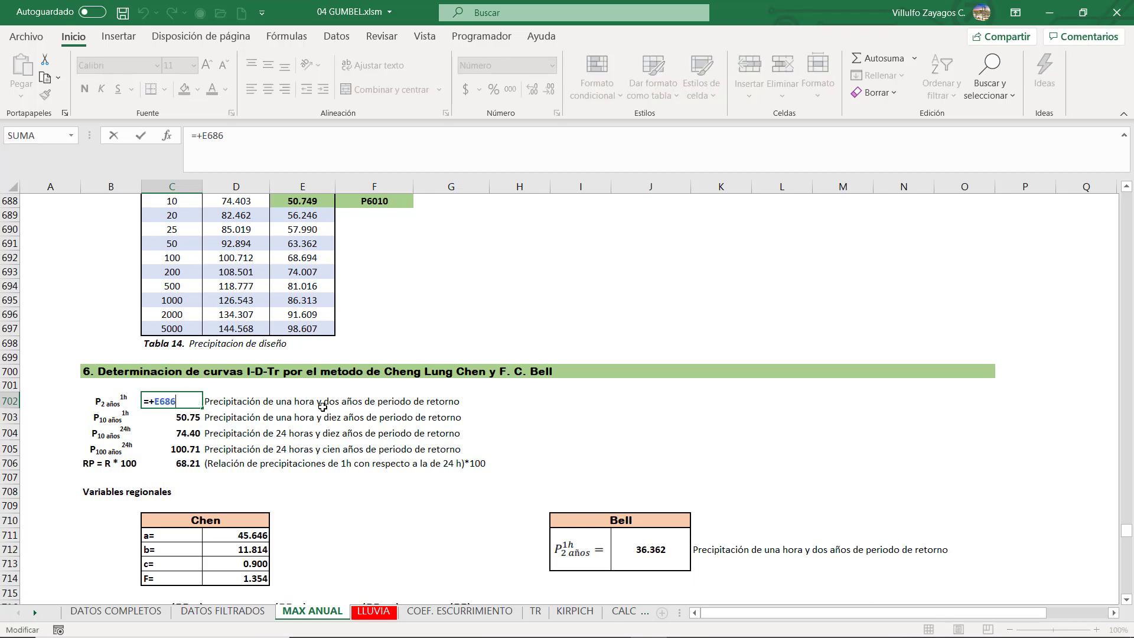
{"action": "scroll", "coordinate": [323, 354], "scroll_direction": "up", "scroll_amount": 2}
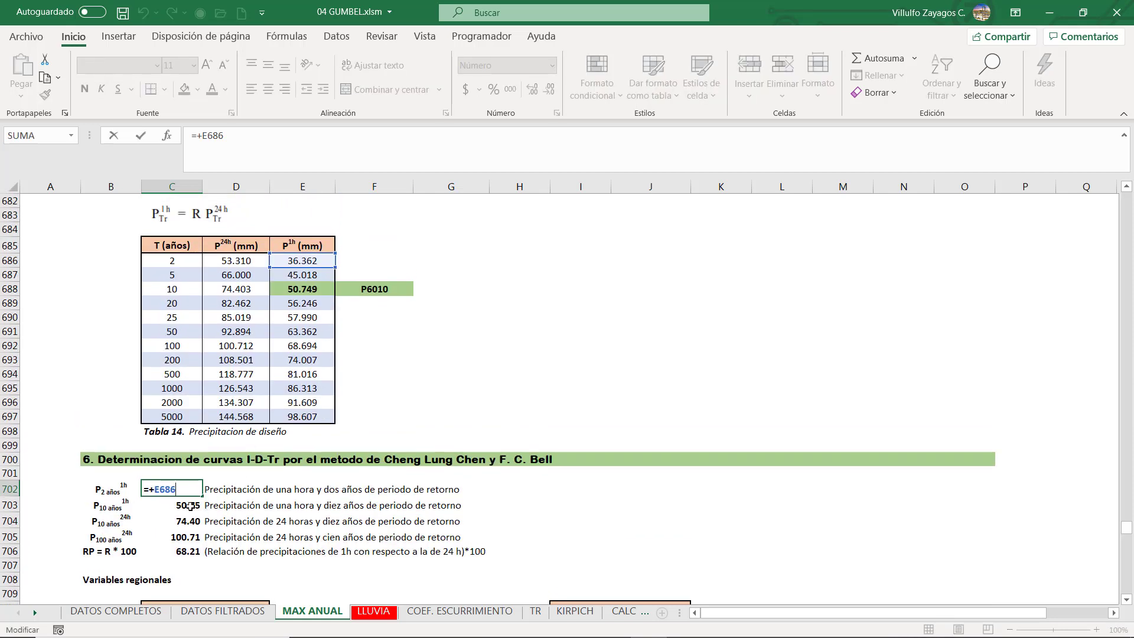
{"action": "key", "text": "Return"}
{"action": "double_click", "coordinate": [161, 508]}
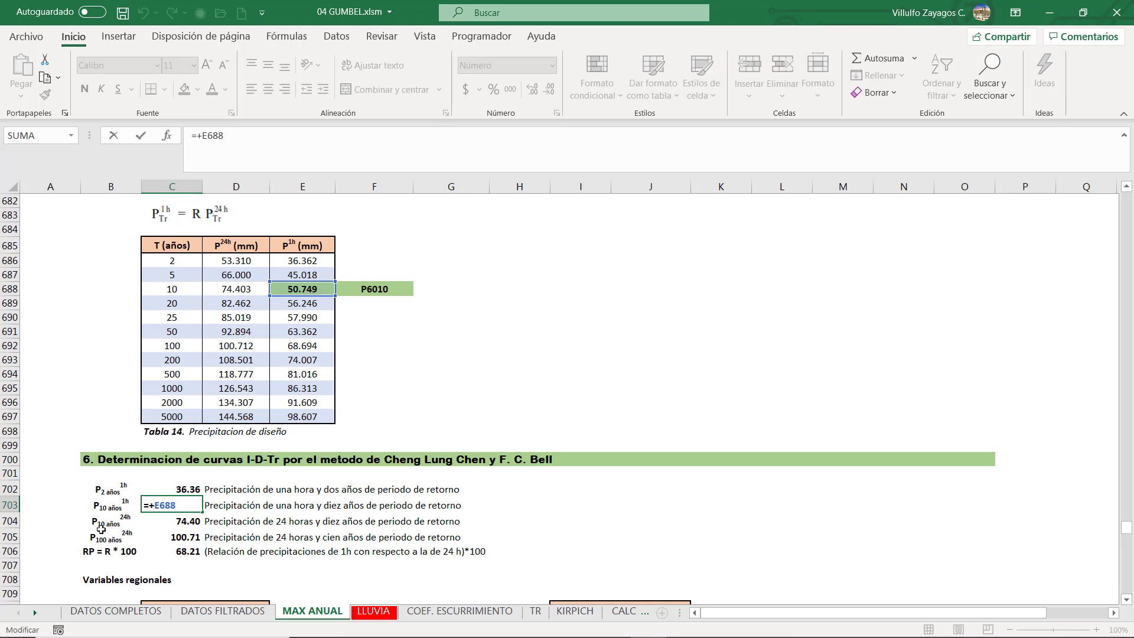
{"action": "key", "text": "Return"}
{"action": "double_click", "coordinate": [180, 523]}
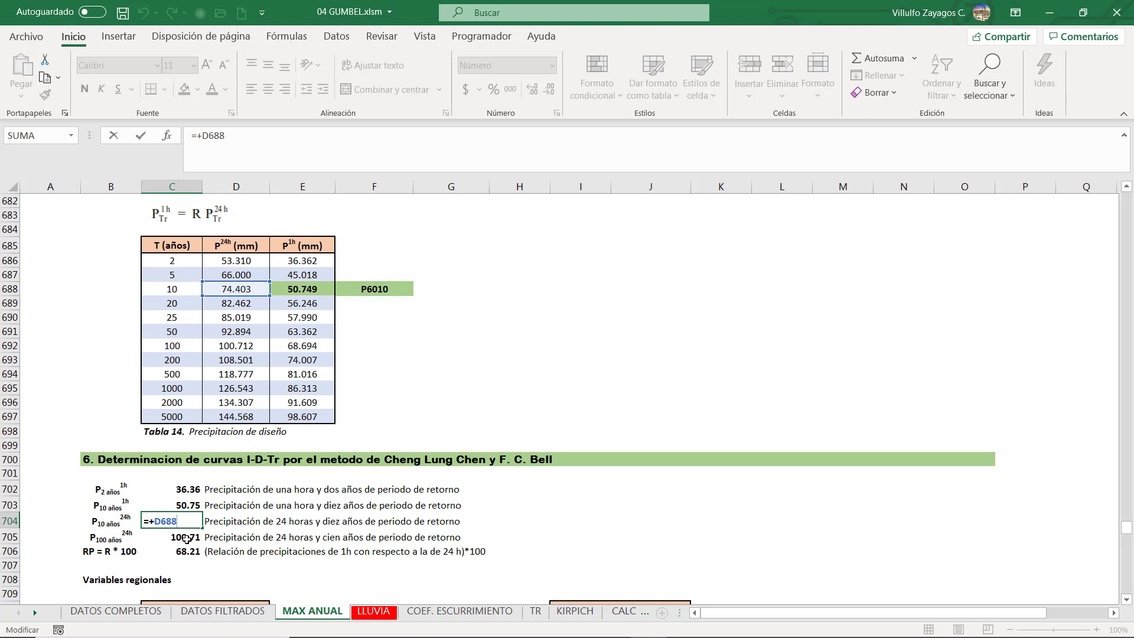
{"action": "key", "text": "Return"}
{"action": "double_click", "coordinate": [187, 538]}
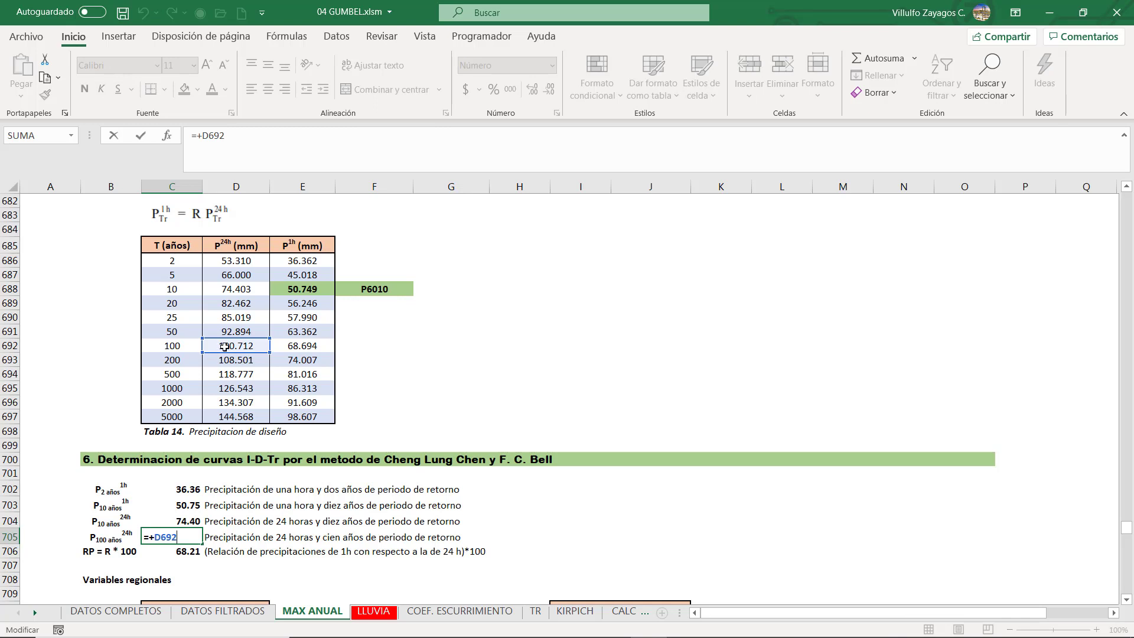
{"action": "key", "text": "Escape"}
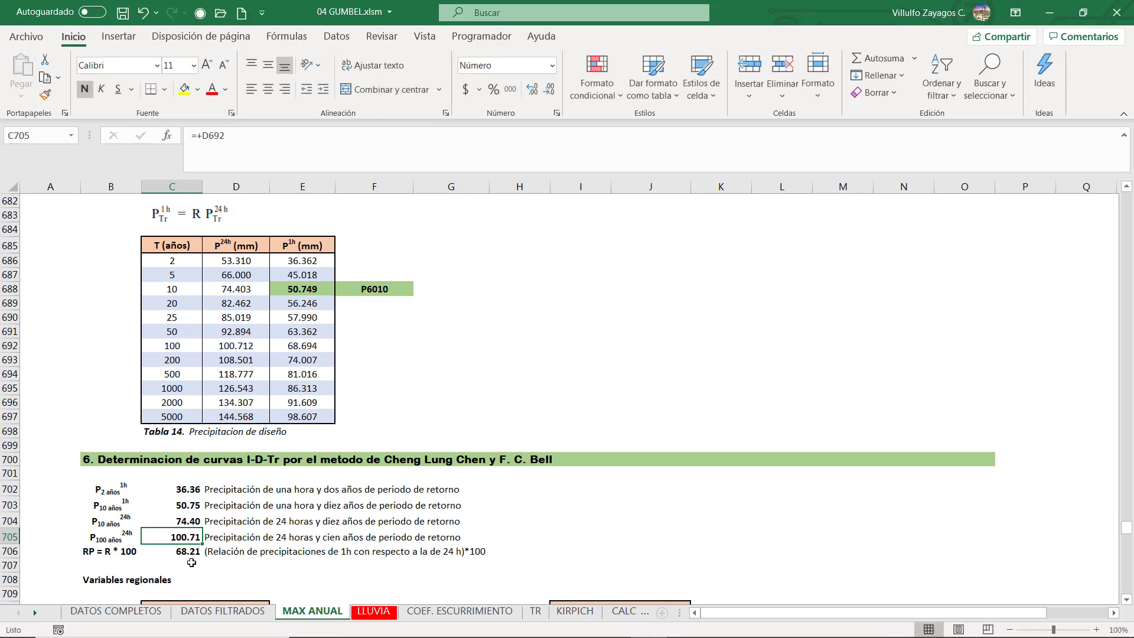
Step: Check the RP = R * 100 formula in C706 and its description
{"action": "left_click", "coordinate": [191, 564]}
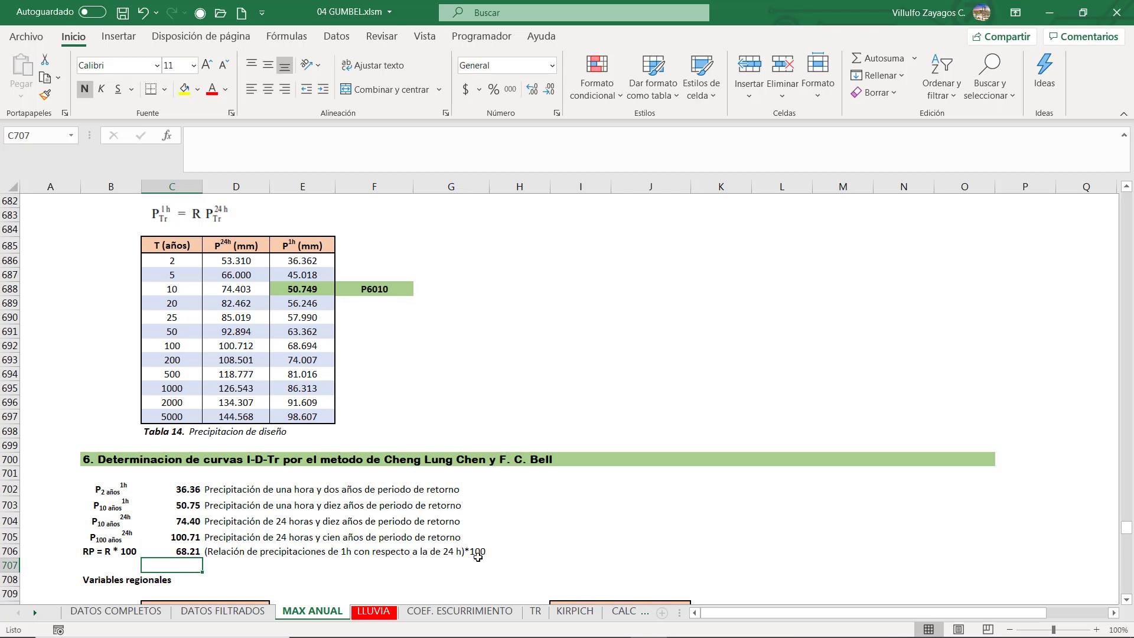
{"action": "left_click", "coordinate": [176, 549]}
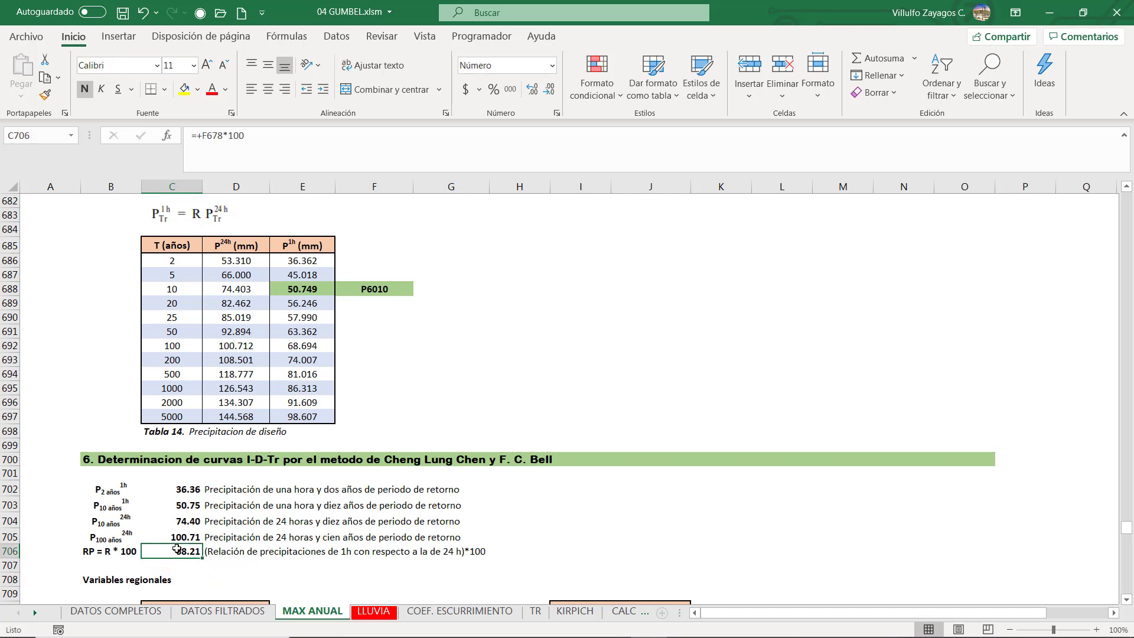
{"action": "scroll", "coordinate": [178, 538], "scroll_direction": "down", "scroll_amount": 1}
{"action": "scroll", "coordinate": [122, 477], "scroll_direction": "down", "scroll_amount": 1}
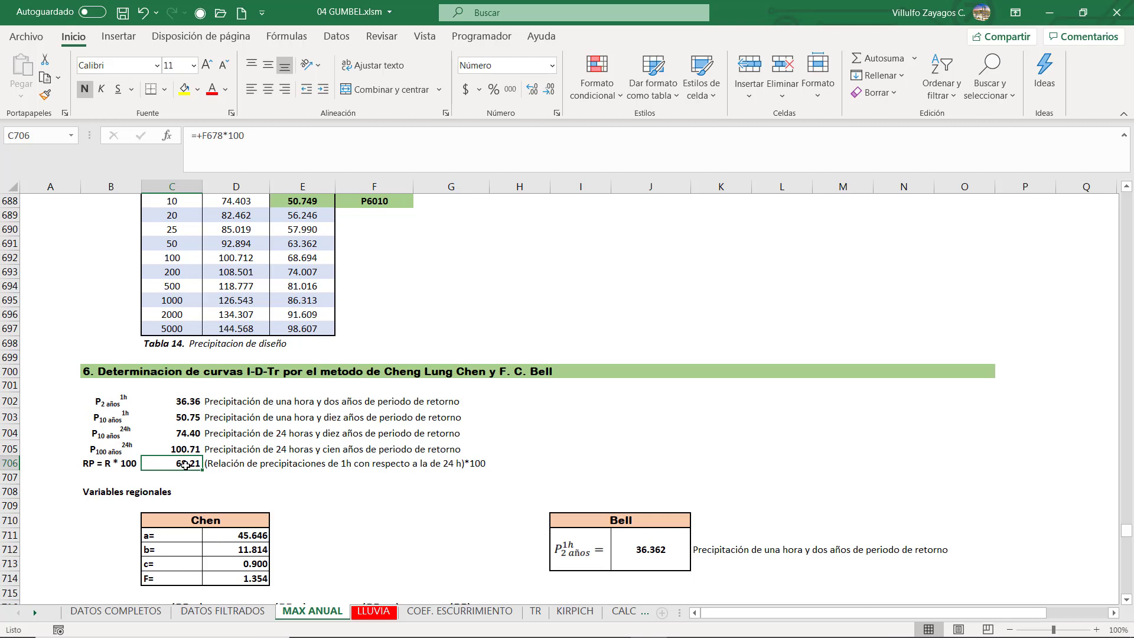
{"action": "scroll", "coordinate": [184, 465], "scroll_direction": "down", "scroll_amount": 3}
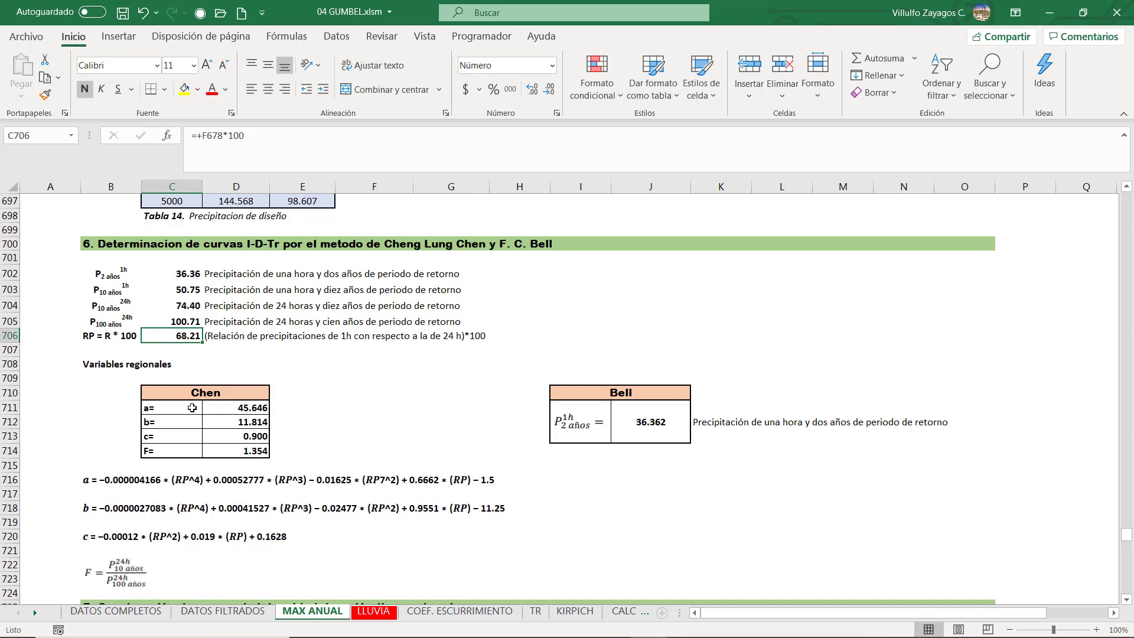
Step: Review the Chen and Bell regional variables and the equations for a, b and c in B716, B718 and B720
{"action": "left_click_drag", "start_coordinate": [192, 407], "coordinate": [192, 450]}
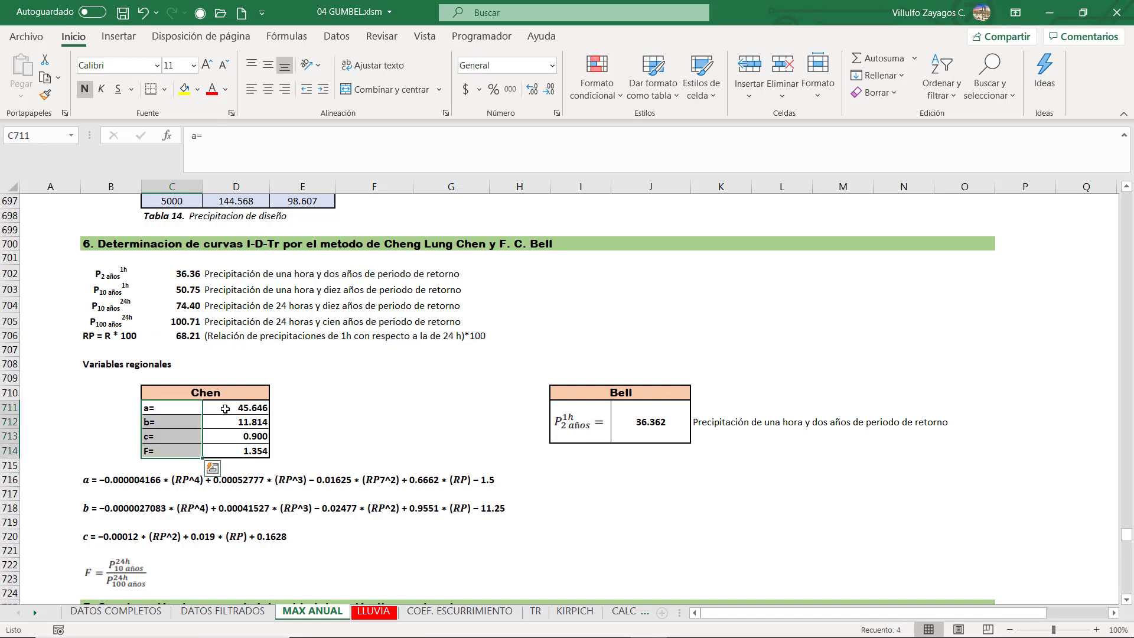
{"action": "left_click_drag", "start_coordinate": [225, 408], "coordinate": [229, 434]}
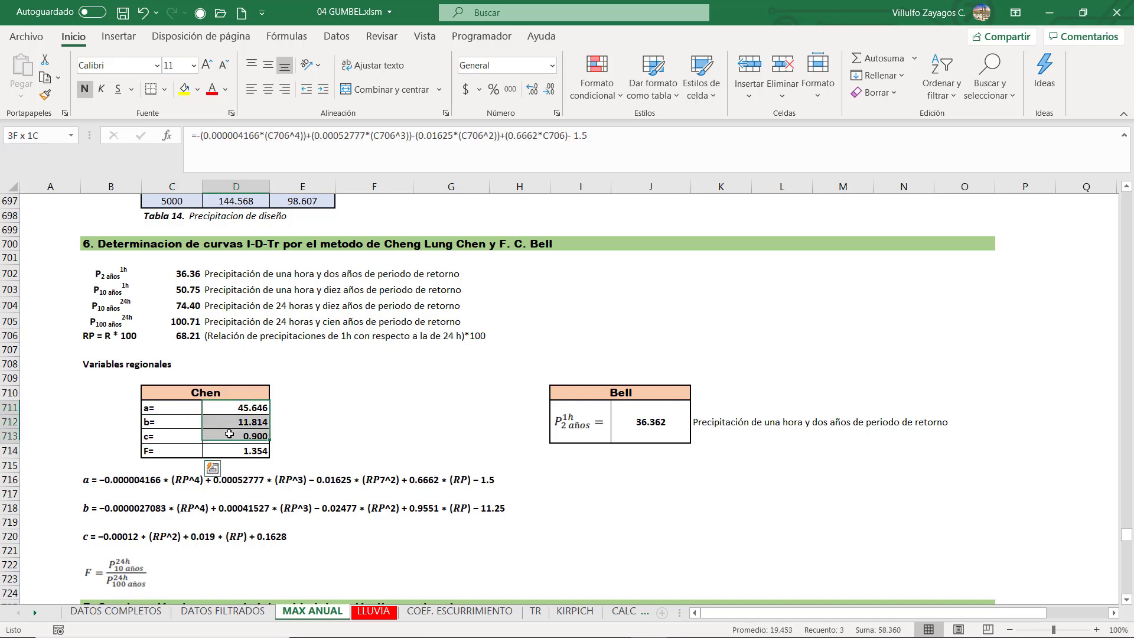
{"action": "left_click", "coordinate": [644, 423]}
{"action": "left_click", "coordinate": [231, 424]}
{"action": "scroll", "coordinate": [230, 427], "scroll_direction": "down", "scroll_amount": 3}
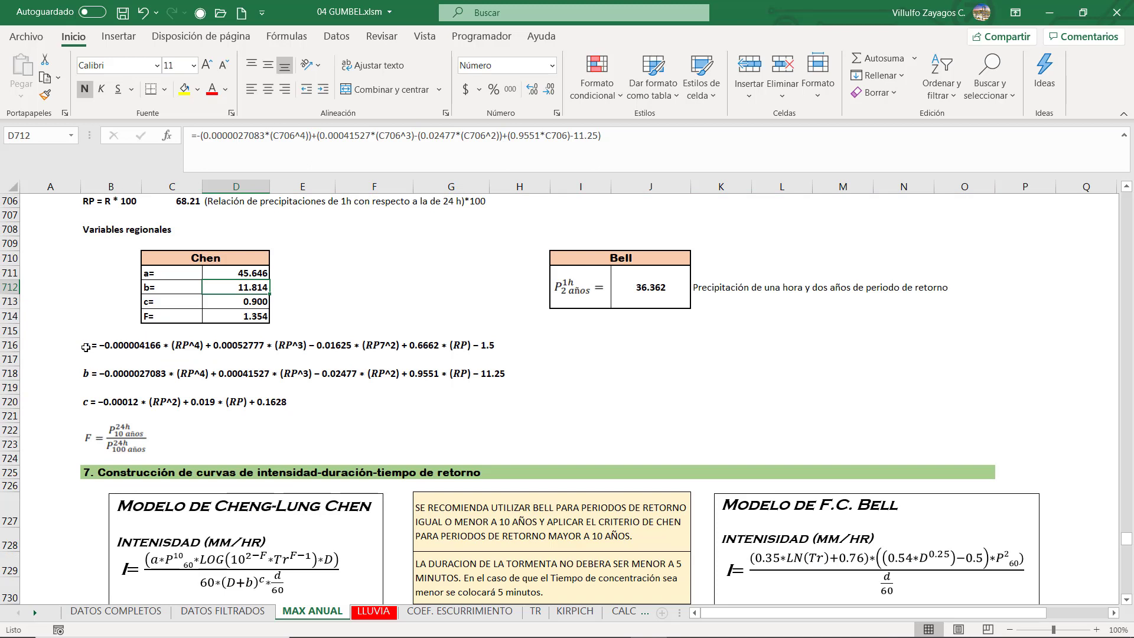
{"action": "left_click", "coordinate": [85, 348]}
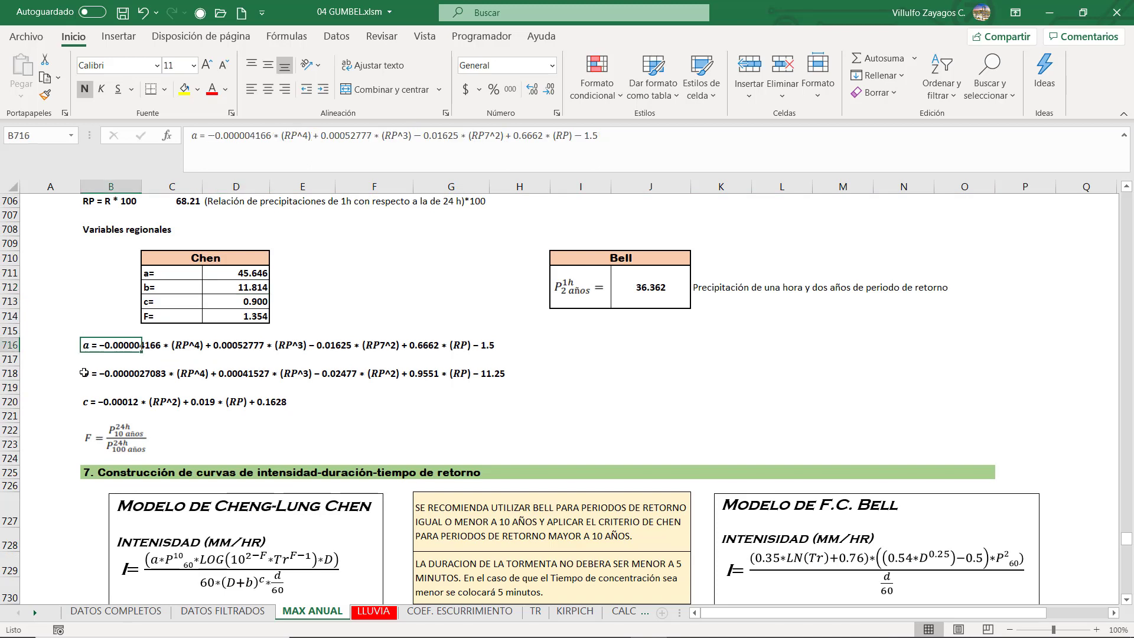
{"action": "left_click", "coordinate": [85, 376]}
{"action": "left_click", "coordinate": [87, 401]}
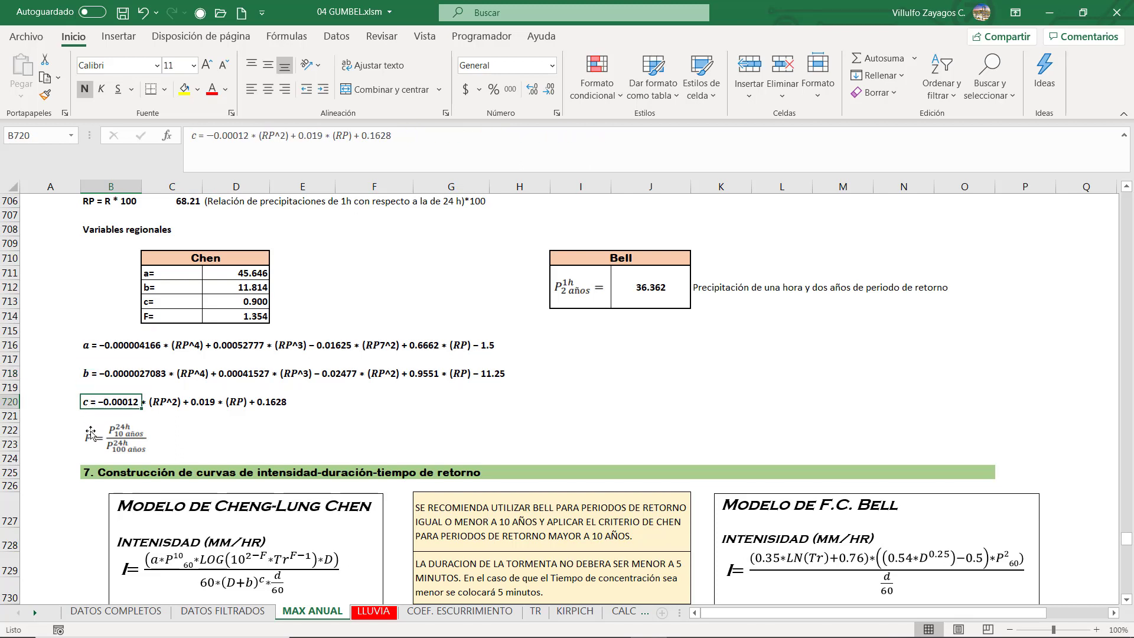
Step: Check the cell formulas for a, b, c and F in D711:D714 and the Bell precipitation reference in J712
{"action": "left_click", "coordinate": [232, 274]}
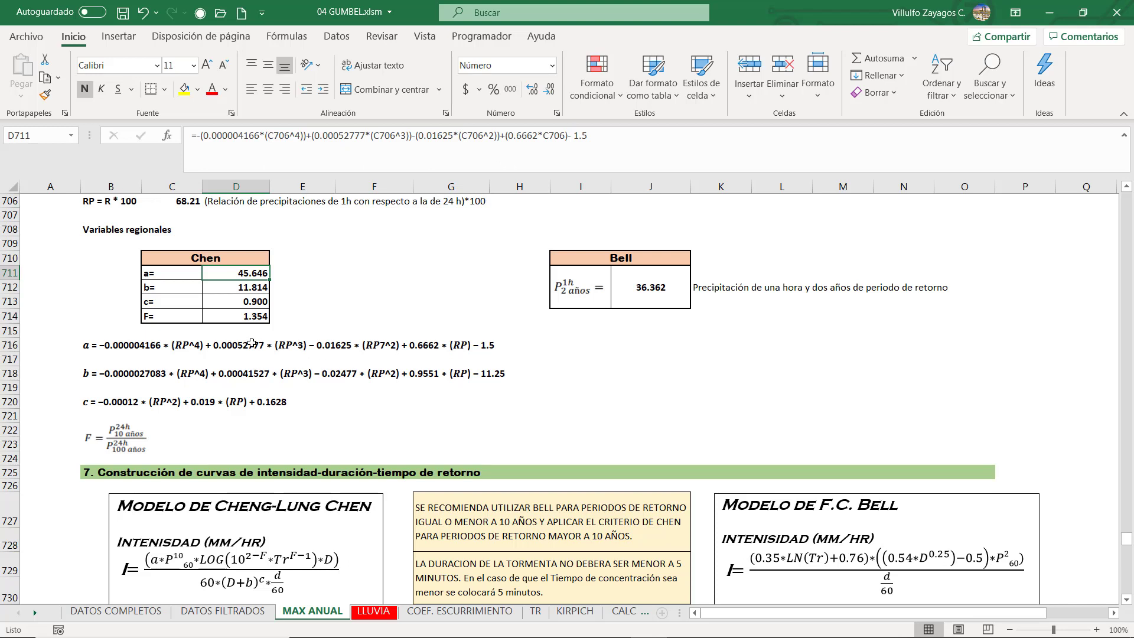
{"action": "left_click", "coordinate": [242, 287]}
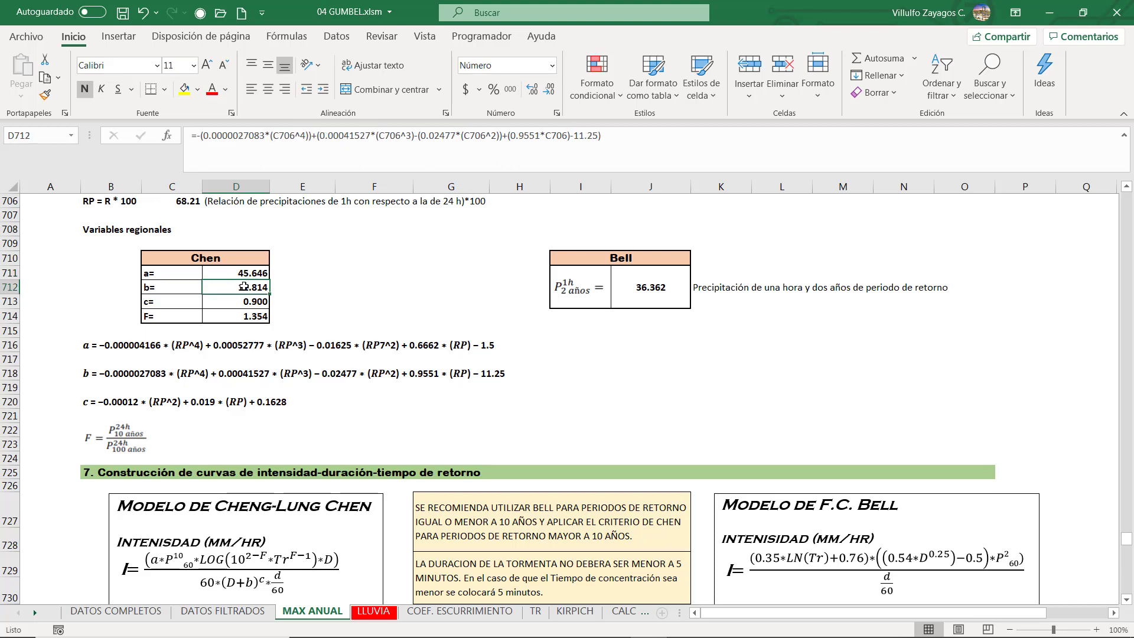
{"action": "left_click", "coordinate": [233, 301]}
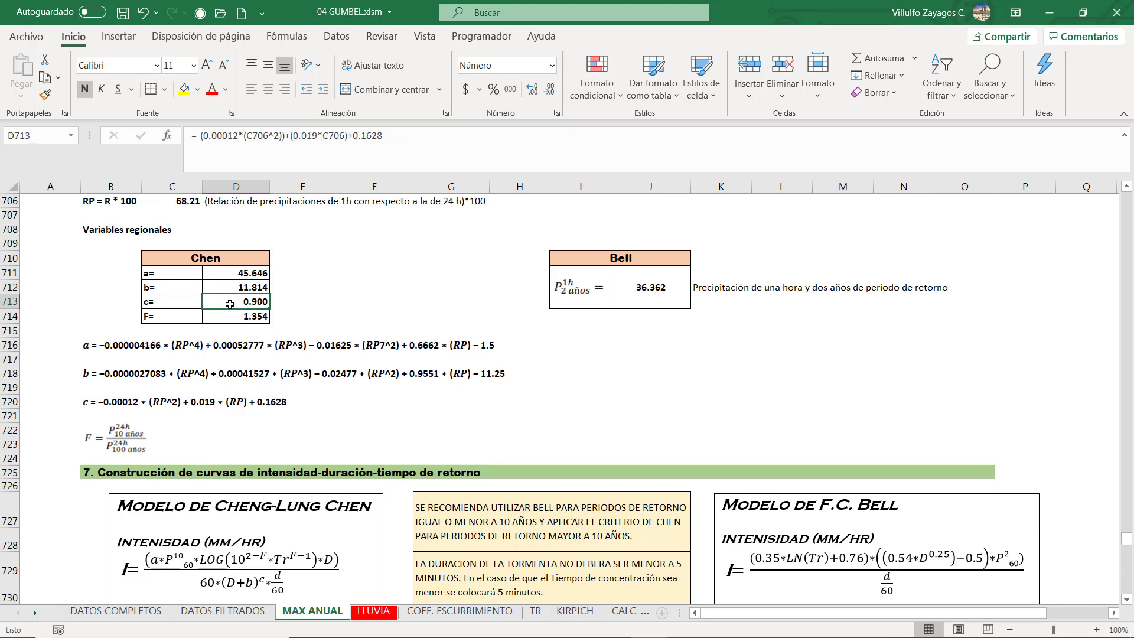
{"action": "left_click", "coordinate": [231, 316]}
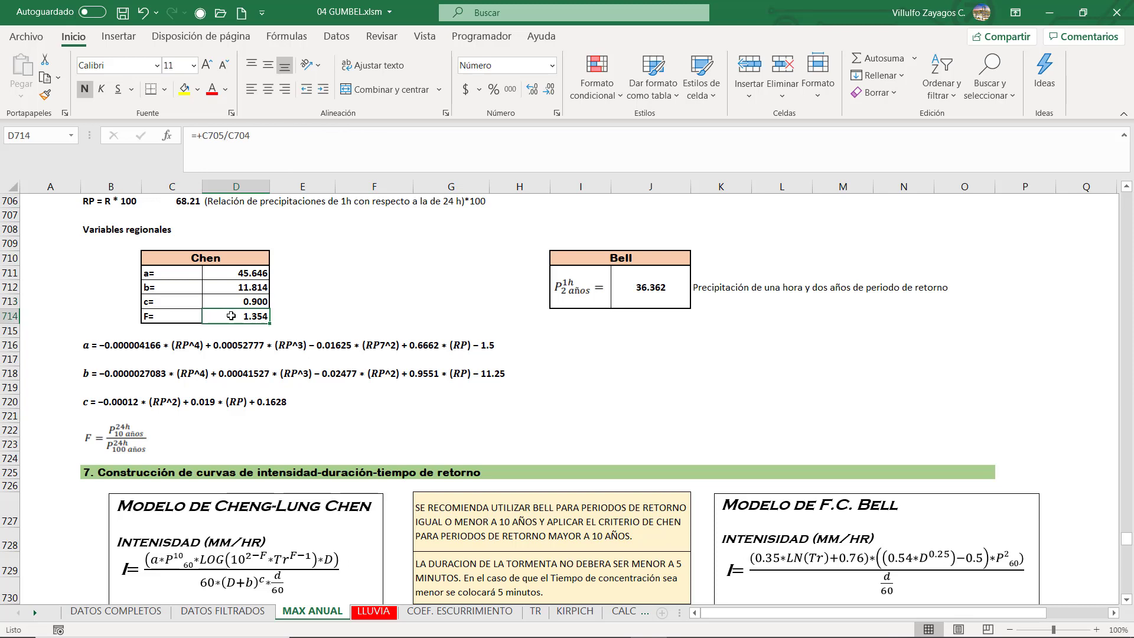
{"action": "left_click", "coordinate": [650, 290]}
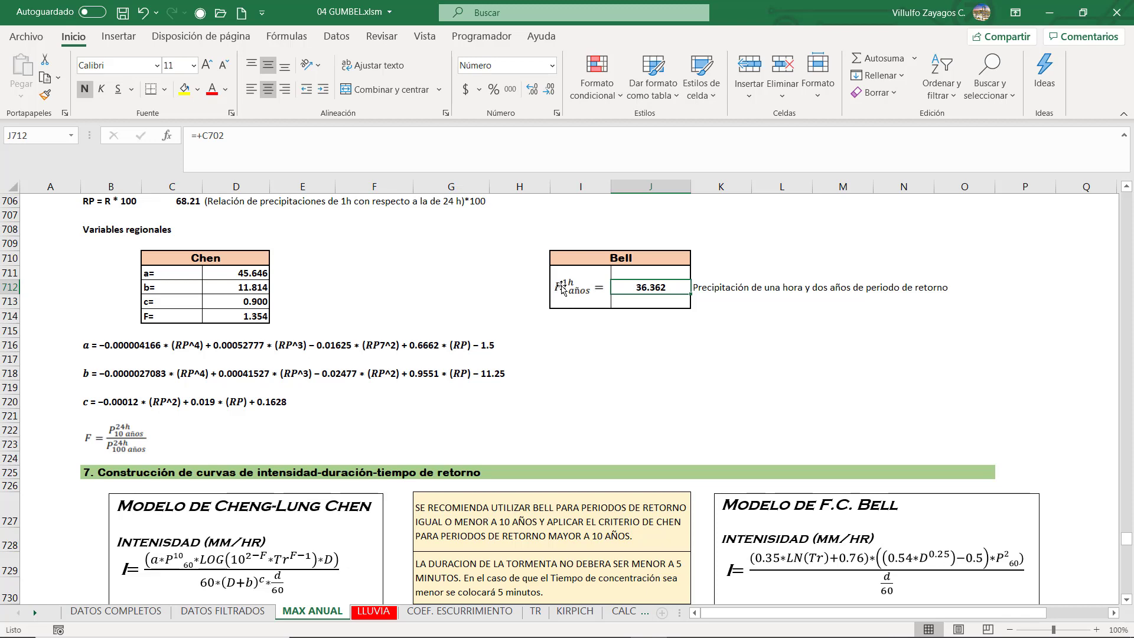
{"action": "scroll", "coordinate": [588, 299], "scroll_direction": "up", "scroll_amount": 8}
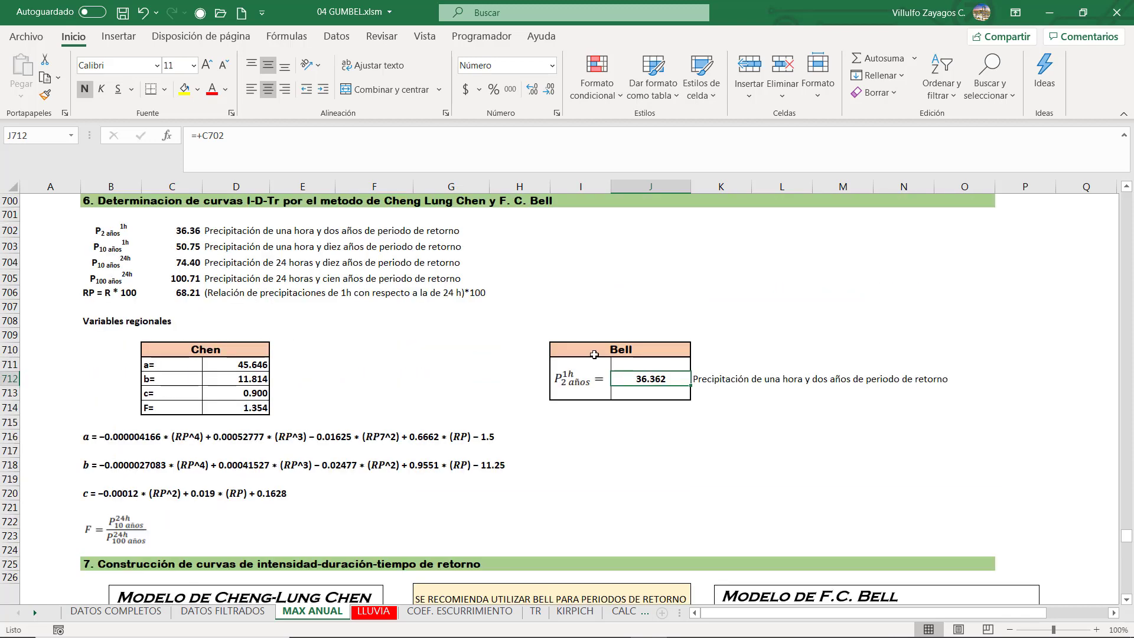
Step: Trace the Bell two-year, one-hour precipitation in J712 back to its source cell C702
{"action": "scroll", "coordinate": [593, 354], "scroll_direction": "down", "scroll_amount": 2}
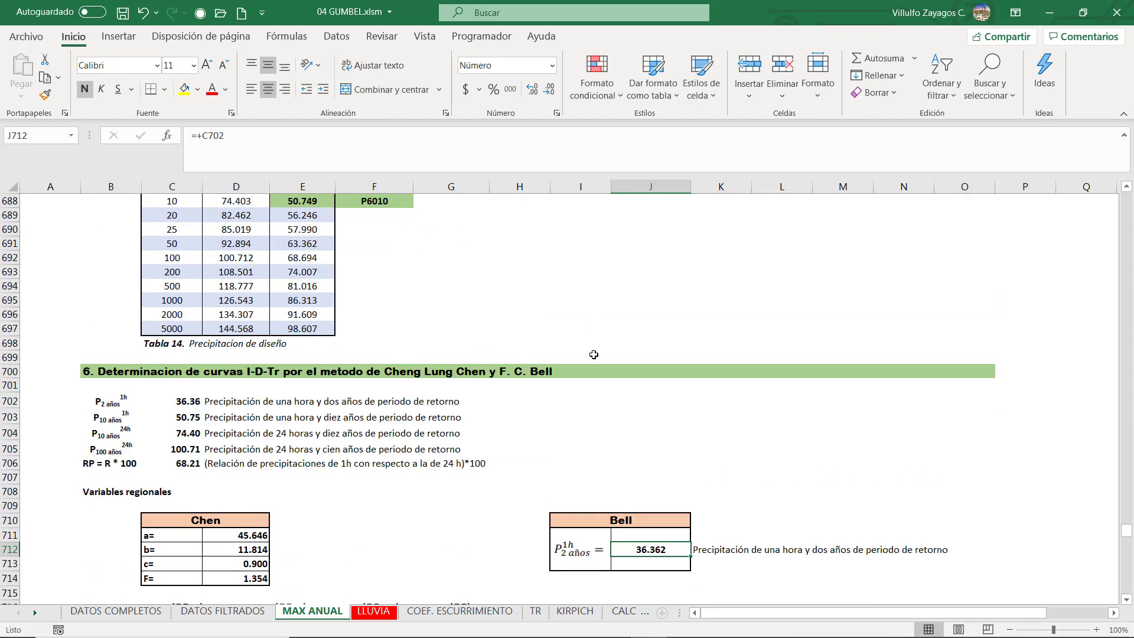
{"action": "double_click", "coordinate": [645, 548]}
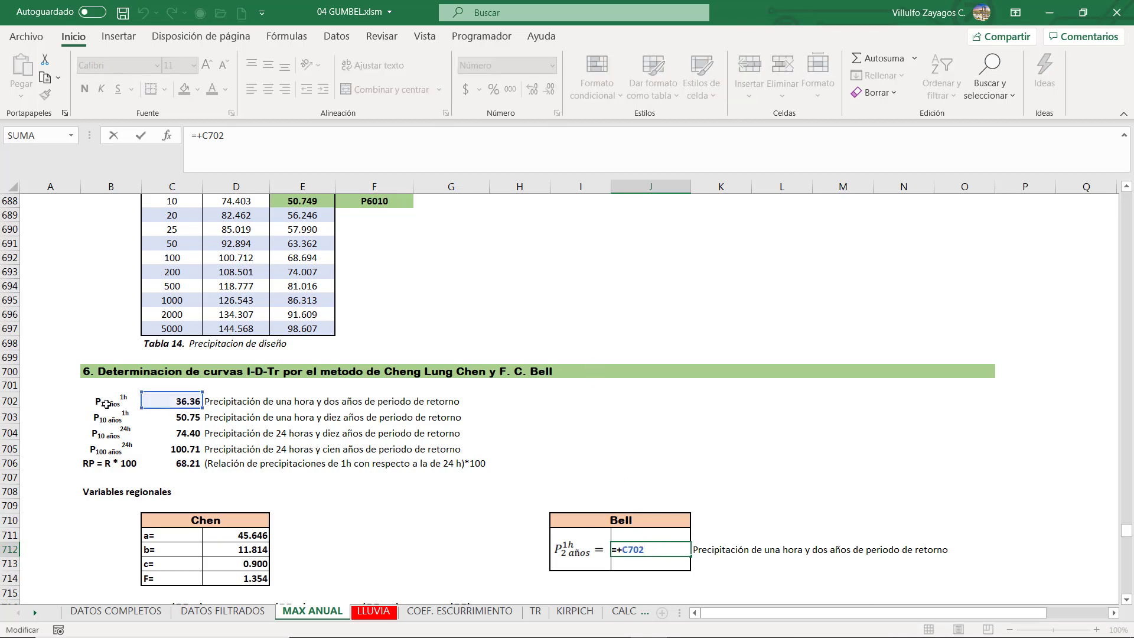
{"action": "key", "text": "ctrl+Return"}
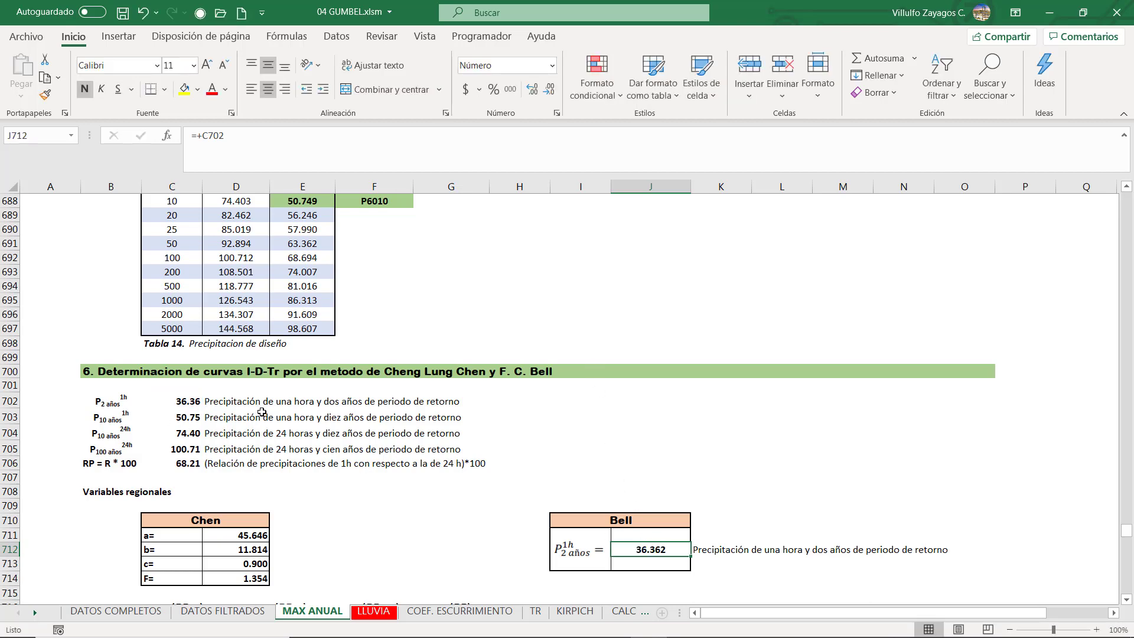
Step: Examine the Cheng-Lung Chen and F.C. Bell intensity equations in section 7 and the Bell regional variable used by the latter
{"action": "scroll", "coordinate": [394, 401], "scroll_direction": "down", "scroll_amount": 4}
{"action": "scroll", "coordinate": [393, 401], "scroll_direction": "down", "scroll_amount": 4}
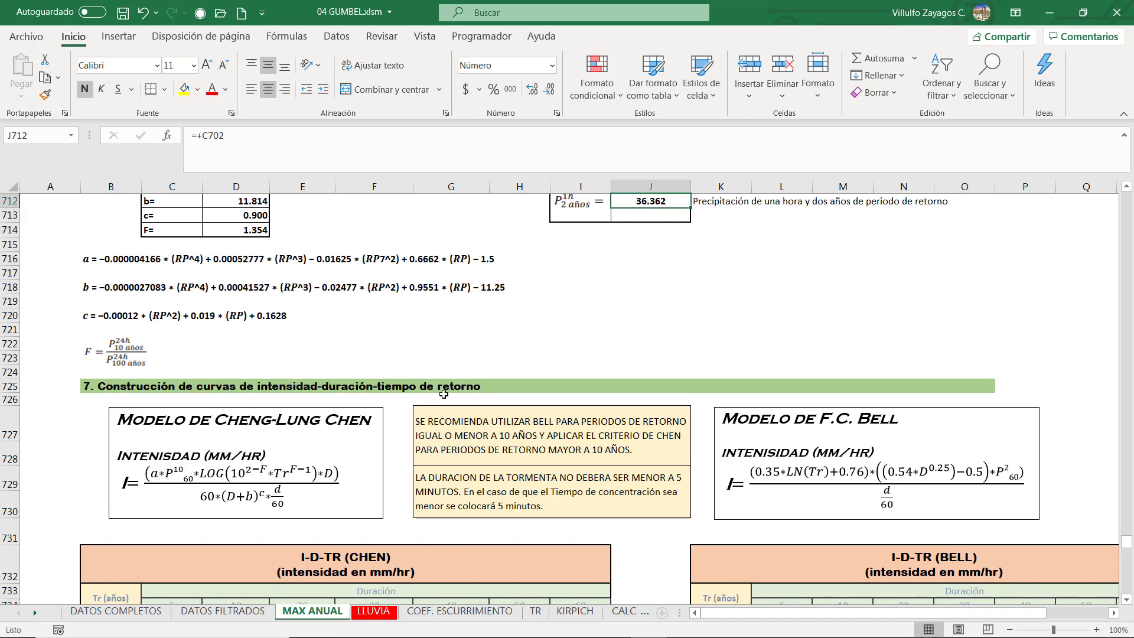
{"action": "scroll", "coordinate": [342, 396], "scroll_direction": "down", "scroll_amount": 1}
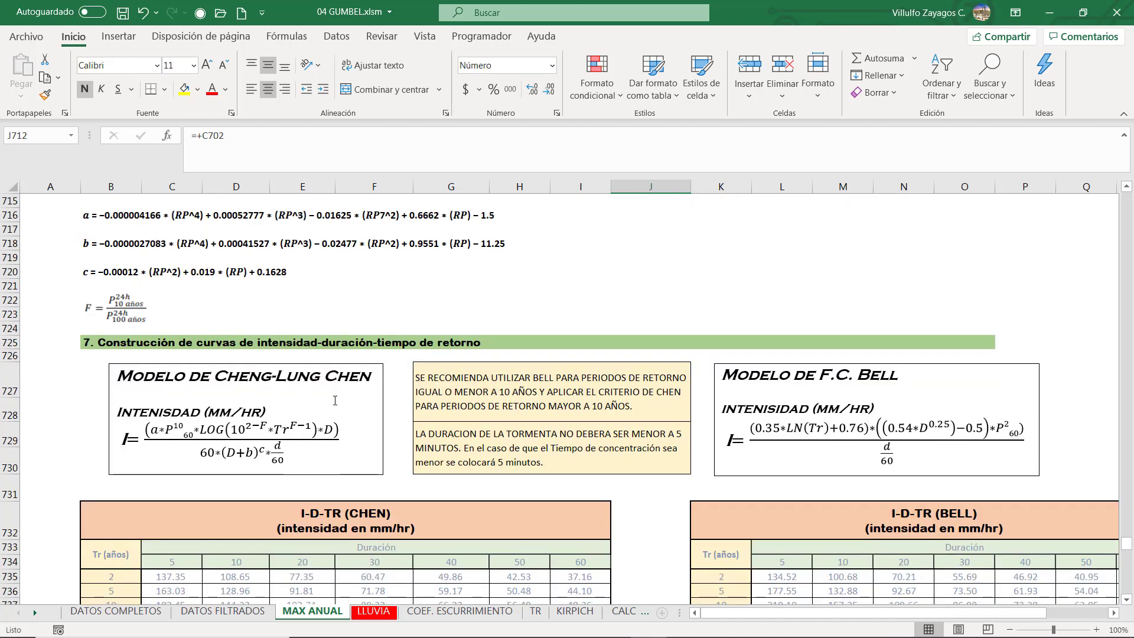
{"action": "scroll", "coordinate": [334, 401], "scroll_direction": "down", "scroll_amount": 1}
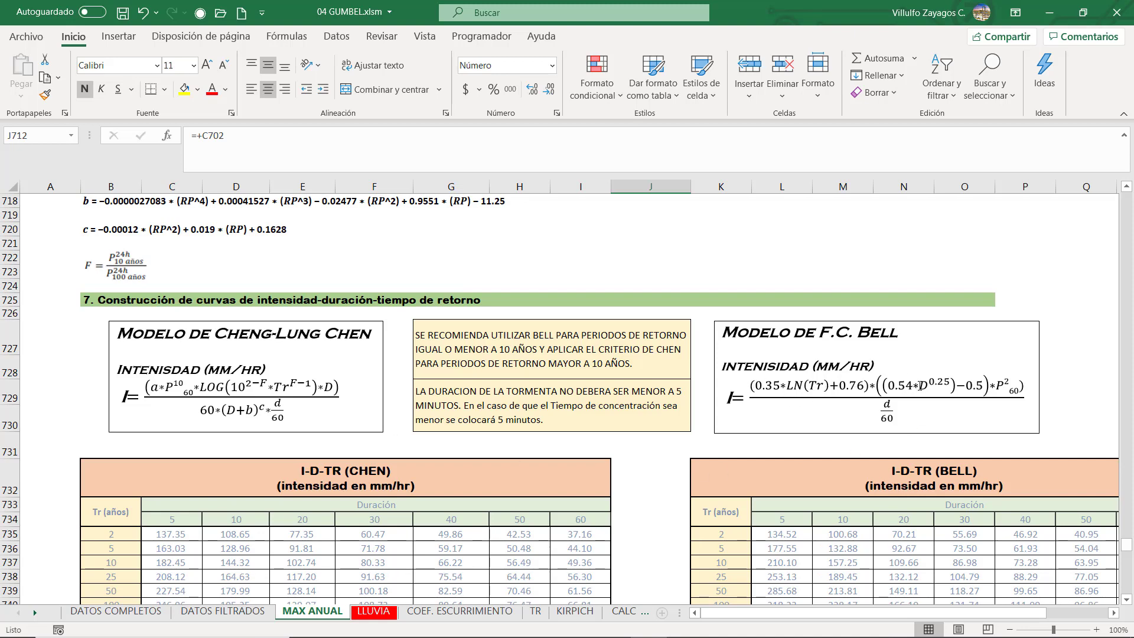
{"action": "left_click_drag", "start_coordinate": [920, 387], "coordinate": [933, 386]}
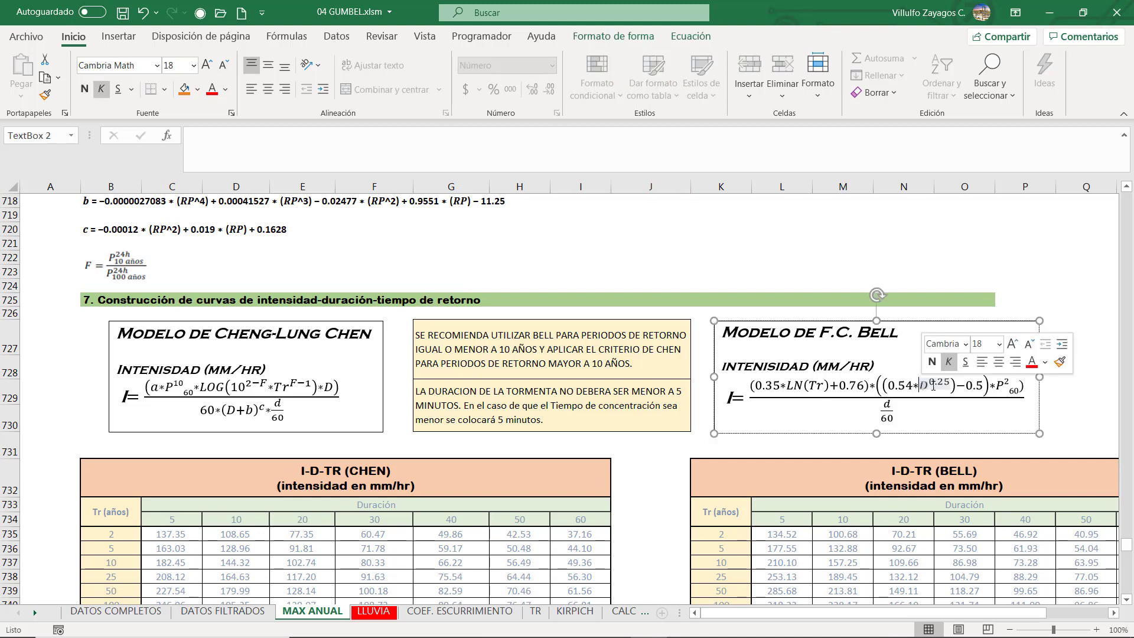
{"action": "left_click", "coordinate": [996, 388]}
{"action": "left_click", "coordinate": [730, 257]}
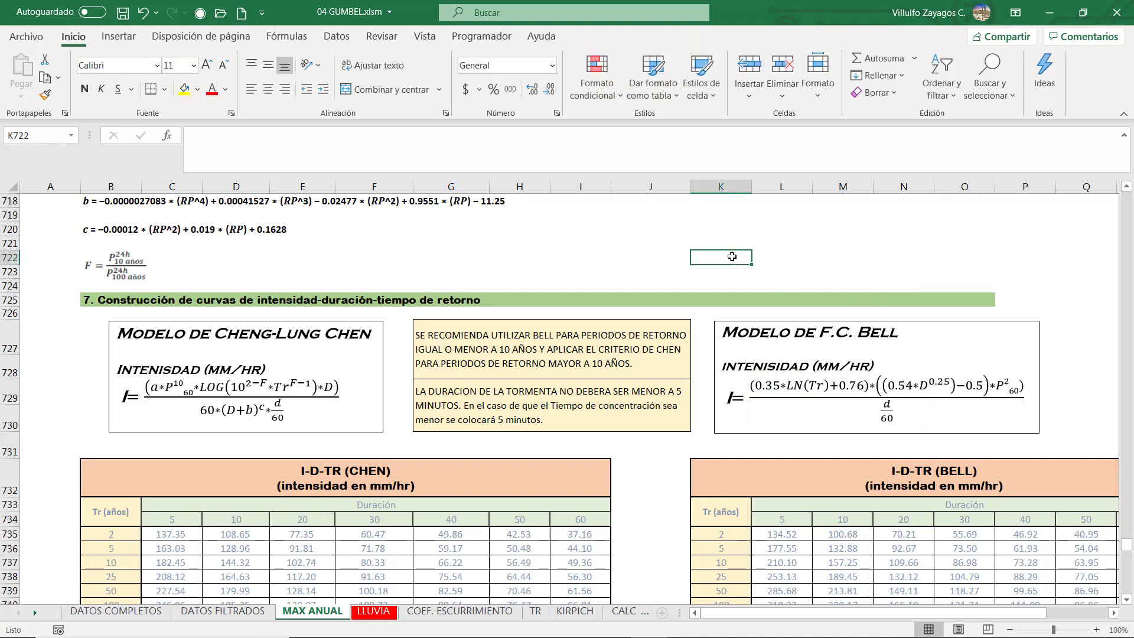
{"action": "scroll", "coordinate": [719, 277], "scroll_direction": "up", "scroll_amount": 4}
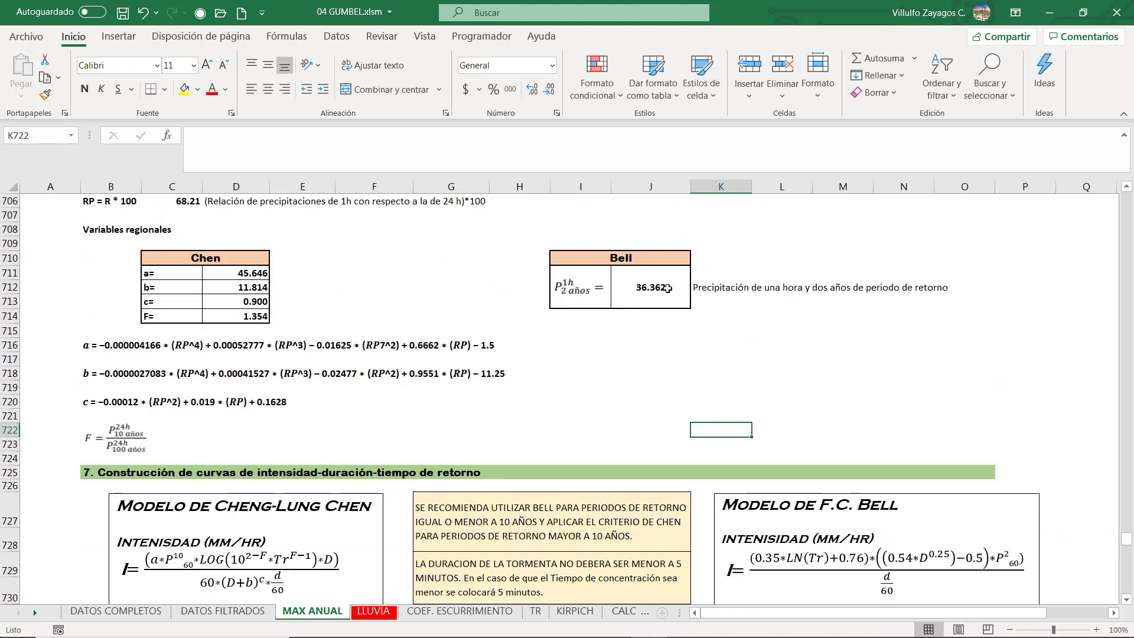
{"action": "left_click", "coordinate": [627, 360]}
Step: Check the Chen intensity formulas in C735 and F738 of the I-D-TR (CHEN) table
{"action": "scroll", "coordinate": [620, 352], "scroll_direction": "down", "scroll_amount": 6}
{"action": "scroll", "coordinate": [600, 334], "scroll_direction": "down", "scroll_amount": 2}
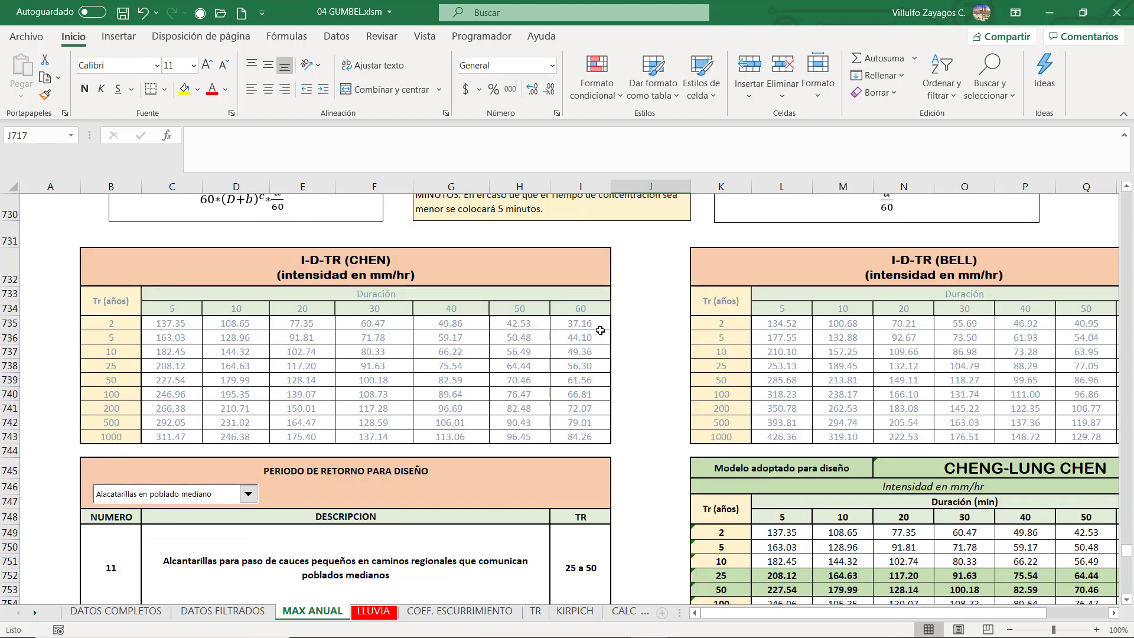
{"action": "scroll", "coordinate": [348, 343], "scroll_direction": "up", "scroll_amount": 2}
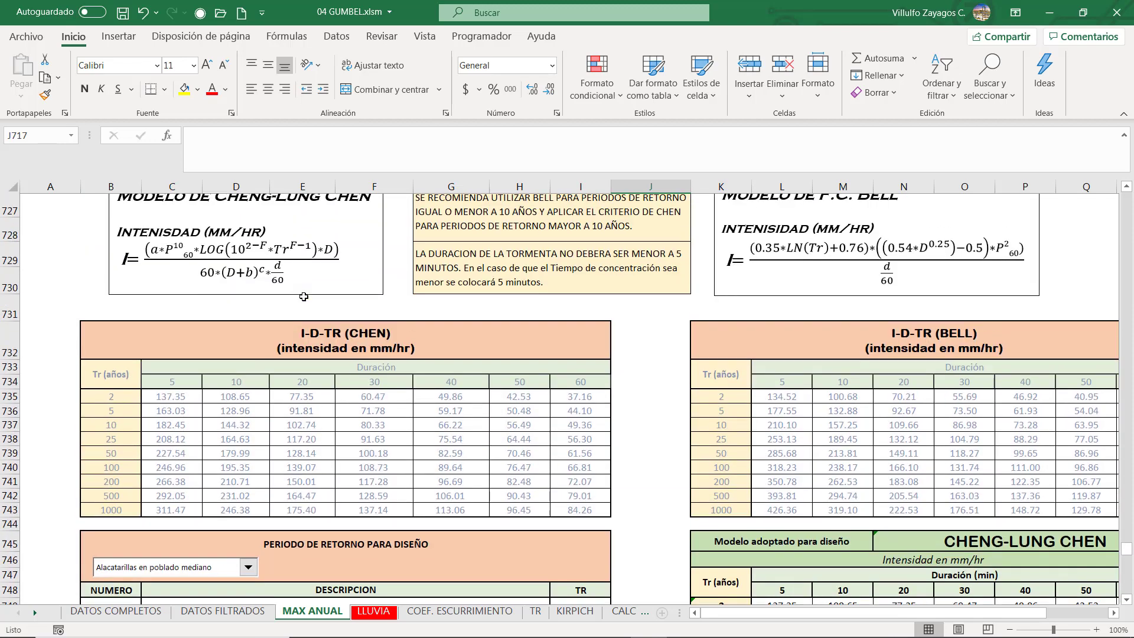
{"action": "left_click", "coordinate": [174, 406]}
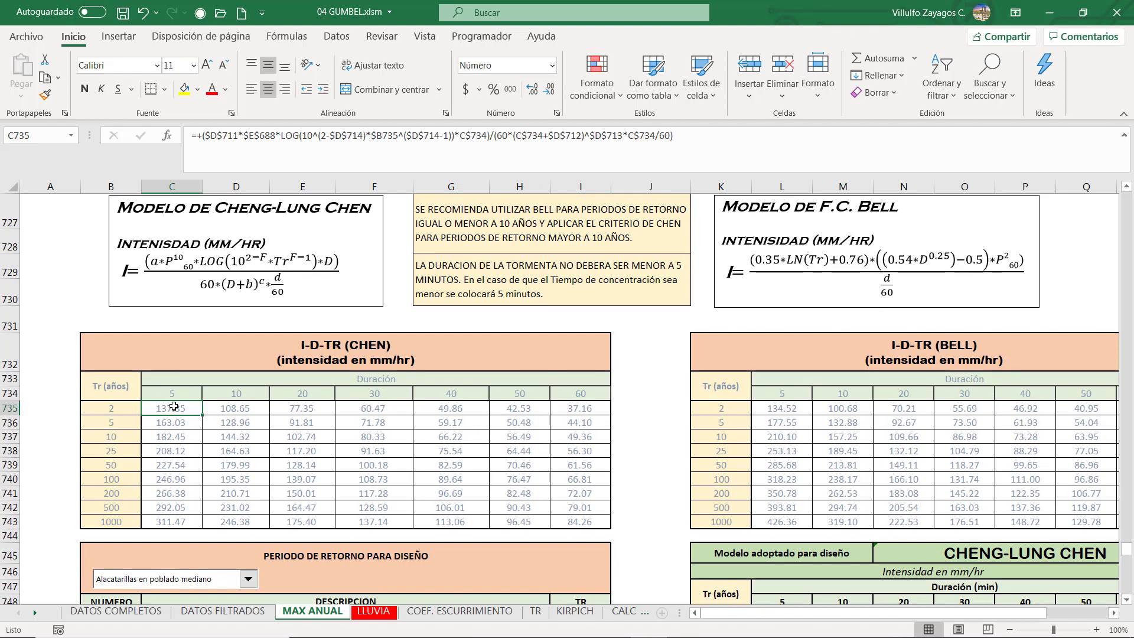
{"action": "double_click", "coordinate": [174, 407]}
{"action": "key", "text": "Escape"}
{"action": "left_click", "coordinate": [367, 450]}
{"action": "double_click", "coordinate": [367, 450]}
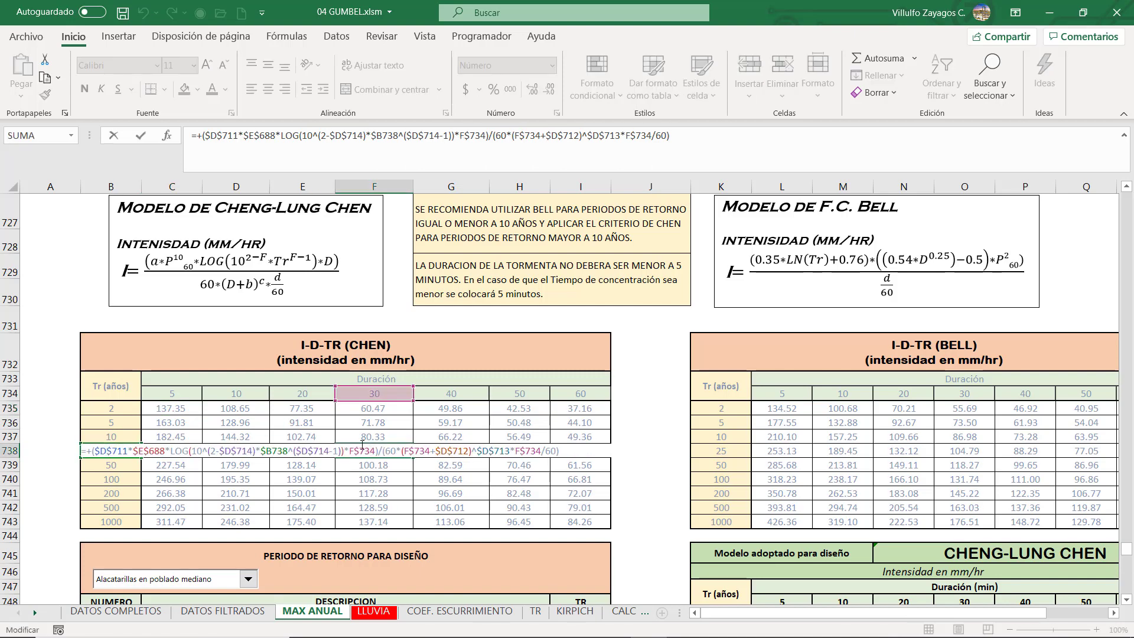
{"action": "key", "text": "Escape"}
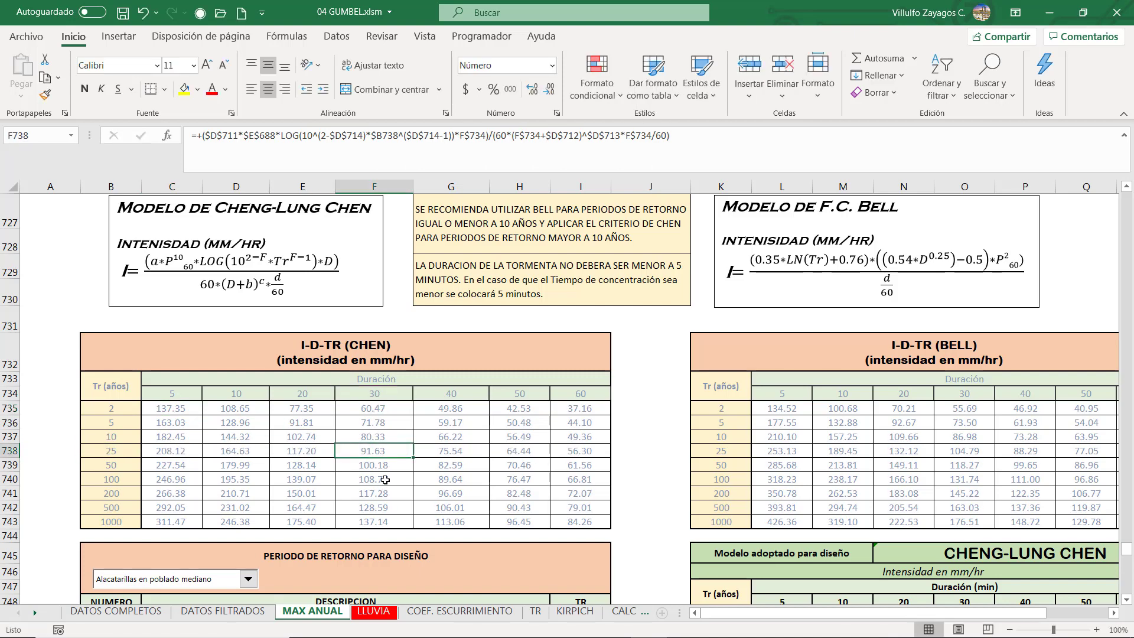
Step: Trace the references of the Chen intensity formula in F740 to the regional variables in D711:D714
{"action": "left_click", "coordinate": [385, 478]}
{"action": "left_click", "coordinate": [327, 148]}
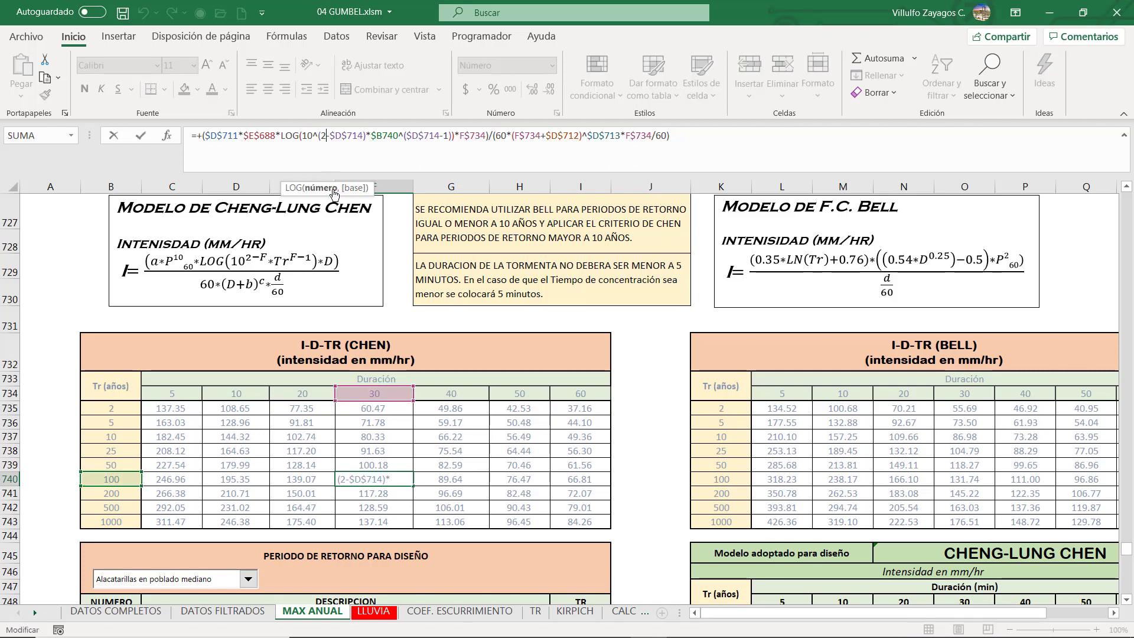
{"action": "scroll", "coordinate": [267, 250], "scroll_direction": "up", "scroll_amount": 6}
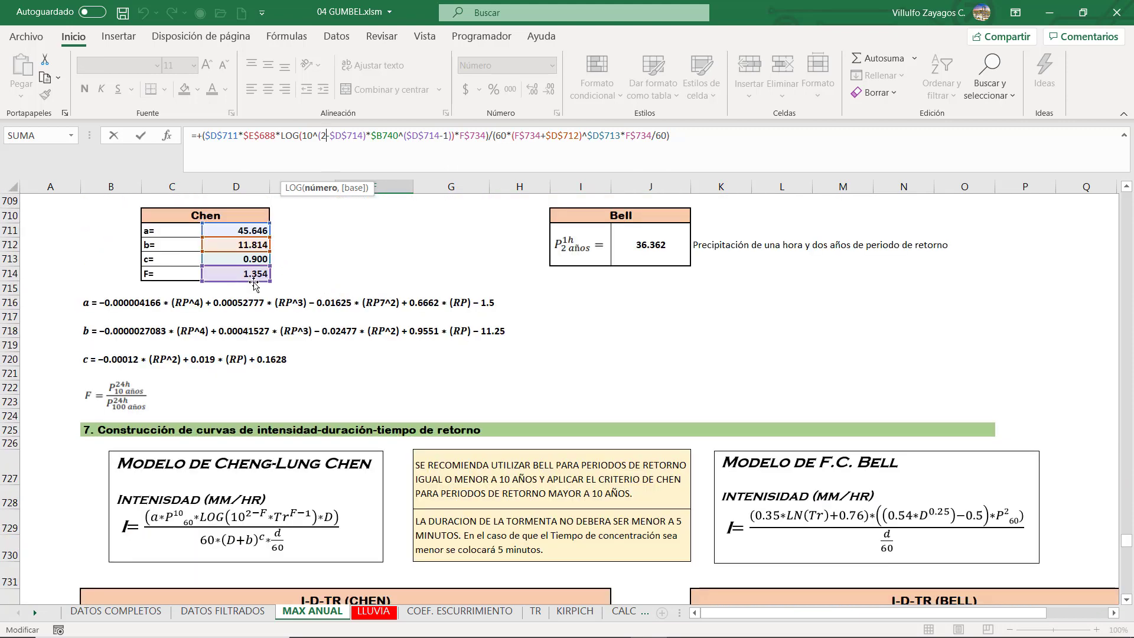
{"action": "scroll", "coordinate": [414, 307], "scroll_direction": "down", "scroll_amount": 4}
{"action": "key", "text": "Escape"}
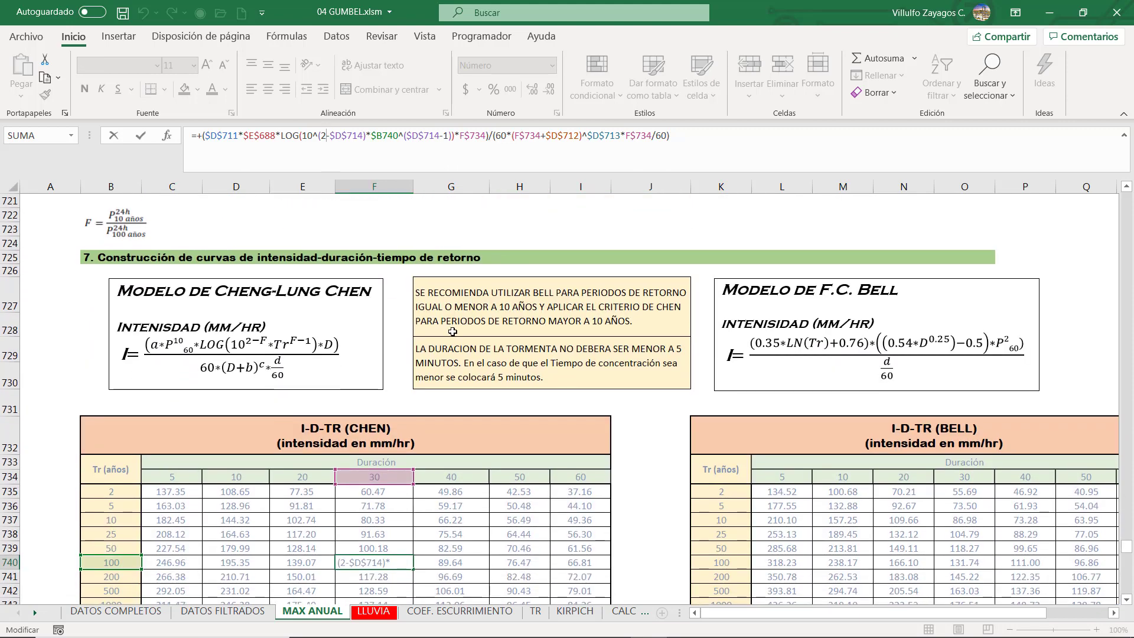
Step: Check the Bell intensity formulas in L736 and M737, tracing the M737 references to its return period, duration and J712
{"action": "left_click", "coordinate": [844, 516]}
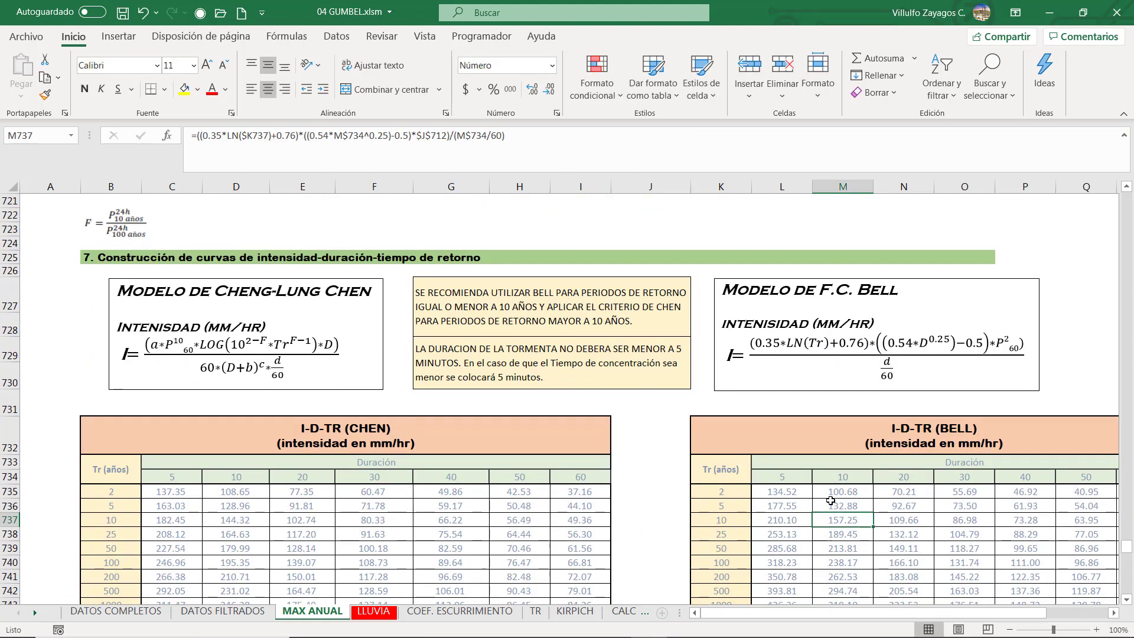
{"action": "double_click", "coordinate": [799, 505]}
{"action": "key", "text": "Escape"}
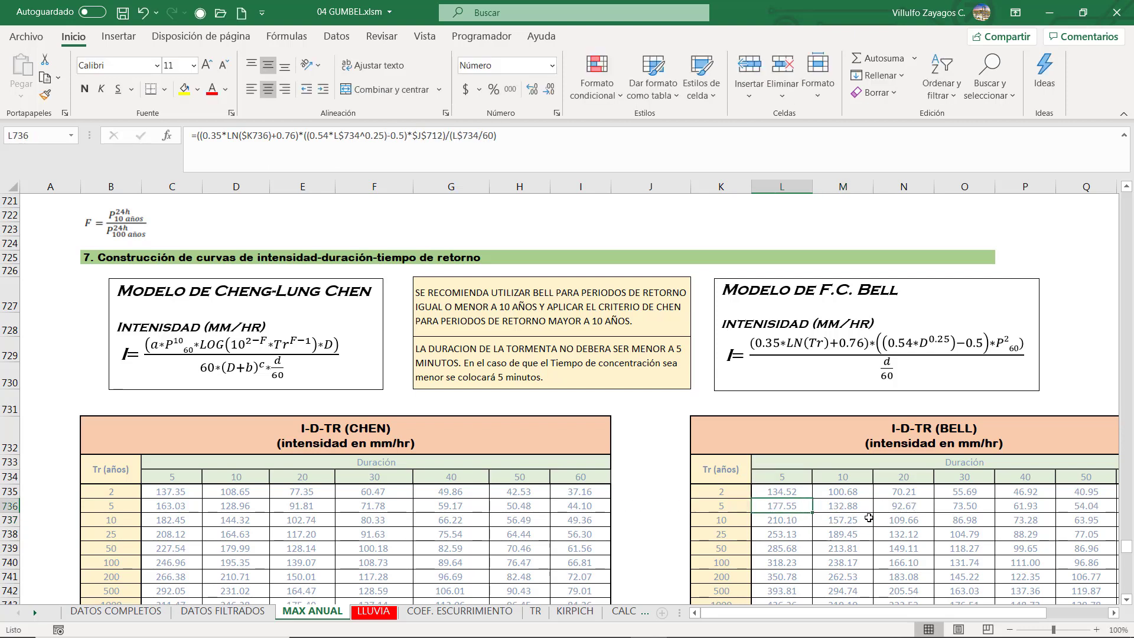
{"action": "left_click", "coordinate": [862, 520]}
{"action": "left_click", "coordinate": [343, 136]}
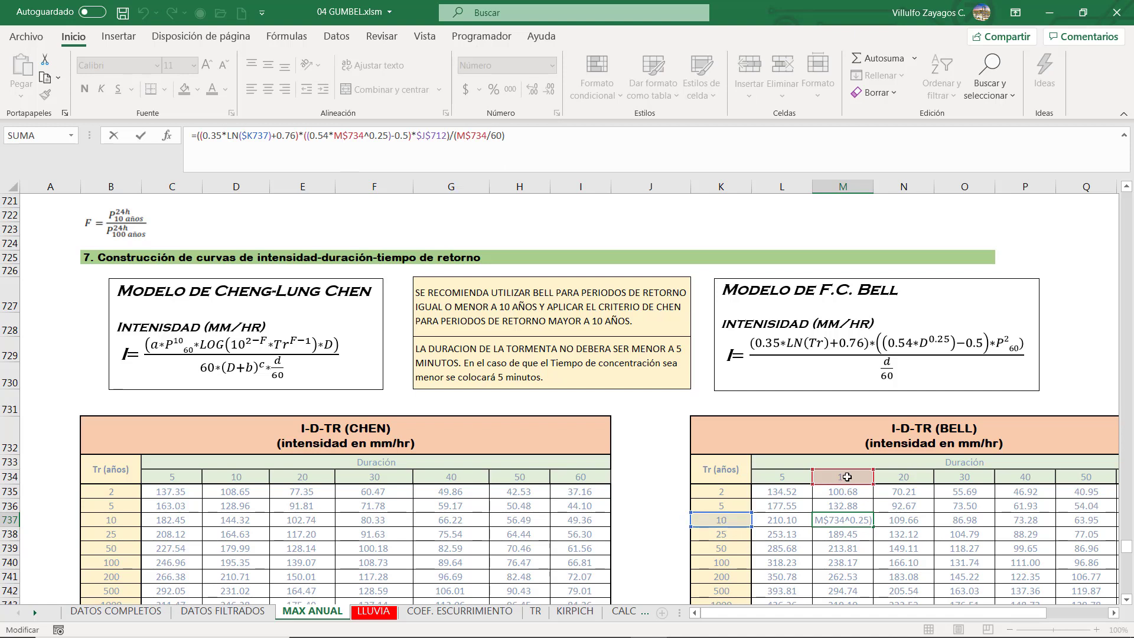
{"action": "scroll", "coordinate": [844, 473], "scroll_direction": "up", "scroll_amount": 5}
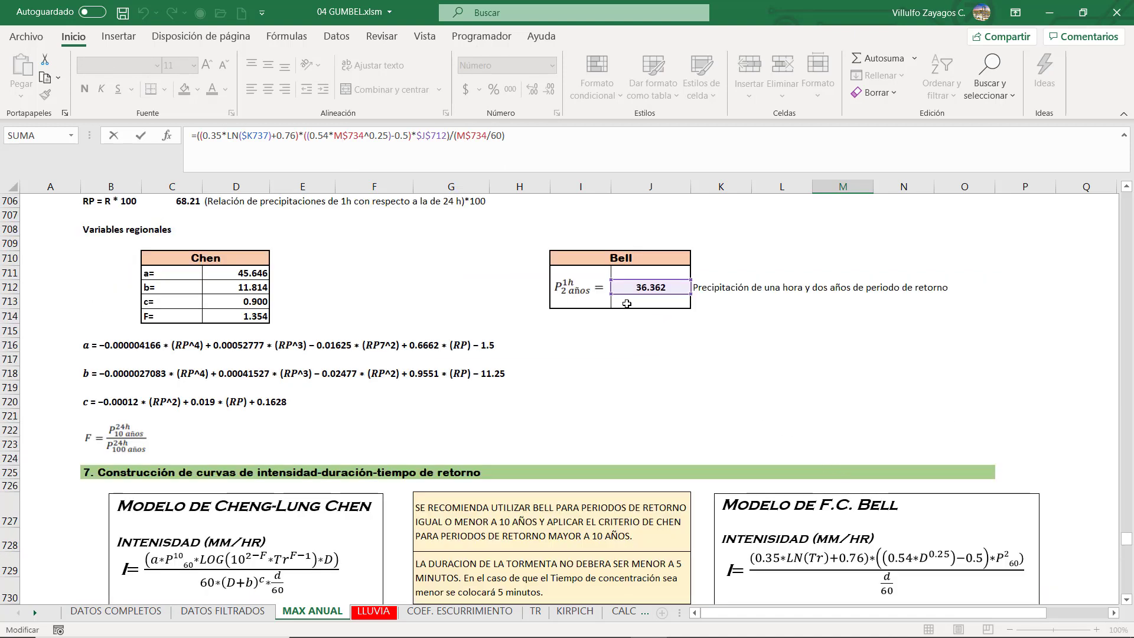
{"action": "scroll", "coordinate": [655, 334], "scroll_direction": "down", "scroll_amount": 5}
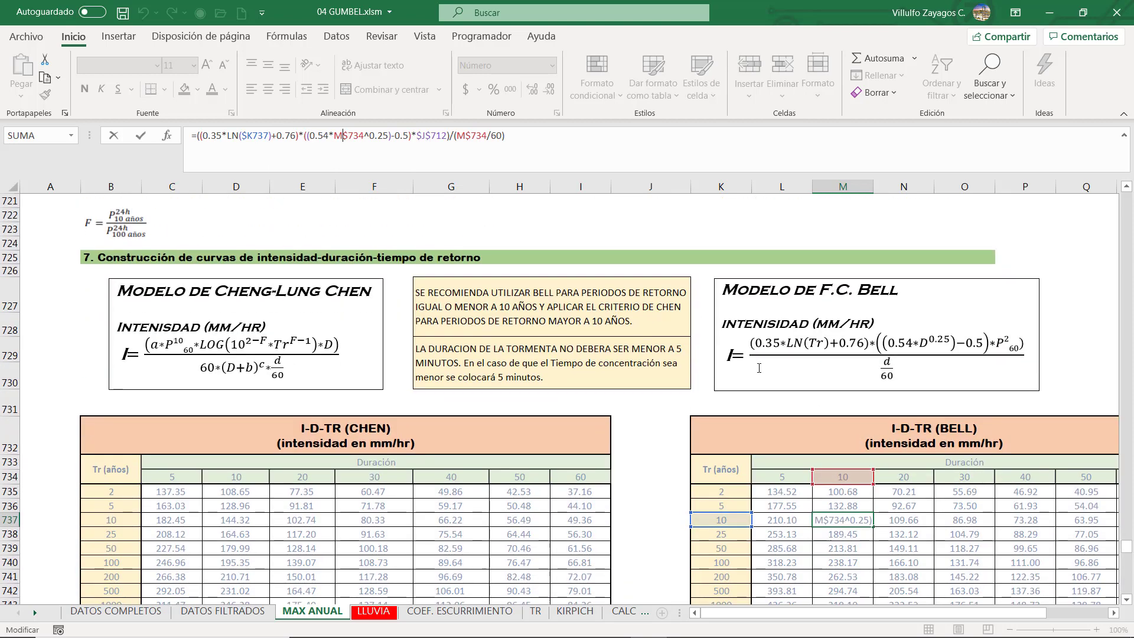
Step: Examine the 25- and 50-year rows of the adopted design model table and the model selection formula in N745
{"action": "scroll", "coordinate": [408, 457], "scroll_direction": "down", "scroll_amount": 4}
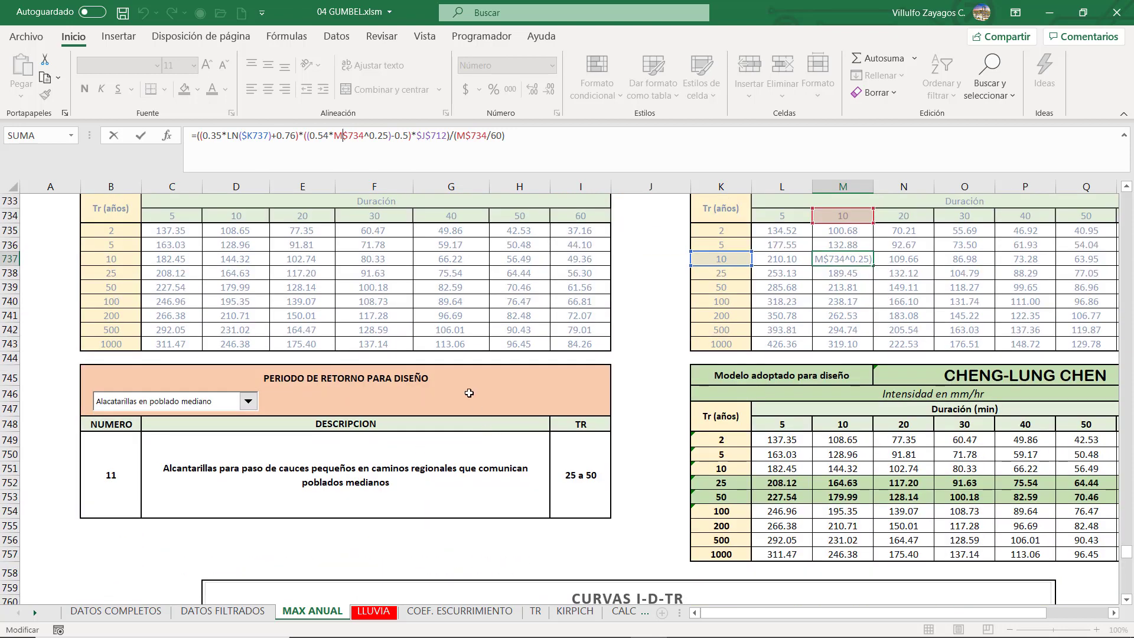
{"action": "left_click", "coordinate": [469, 392]}
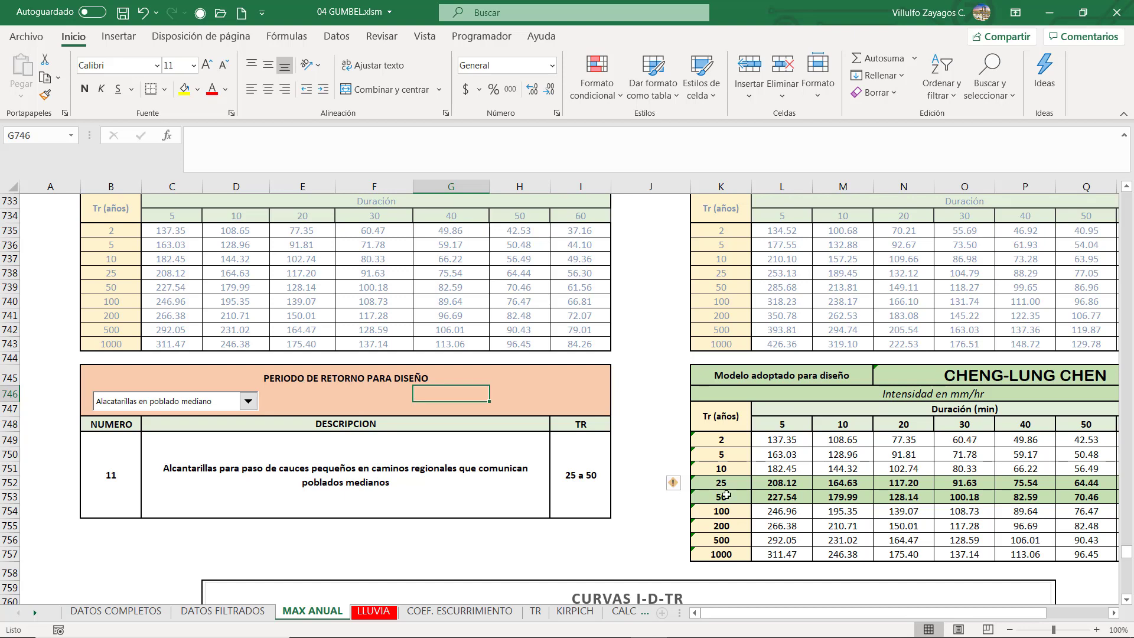
{"action": "left_click_drag", "start_coordinate": [722, 486], "coordinate": [1089, 497]}
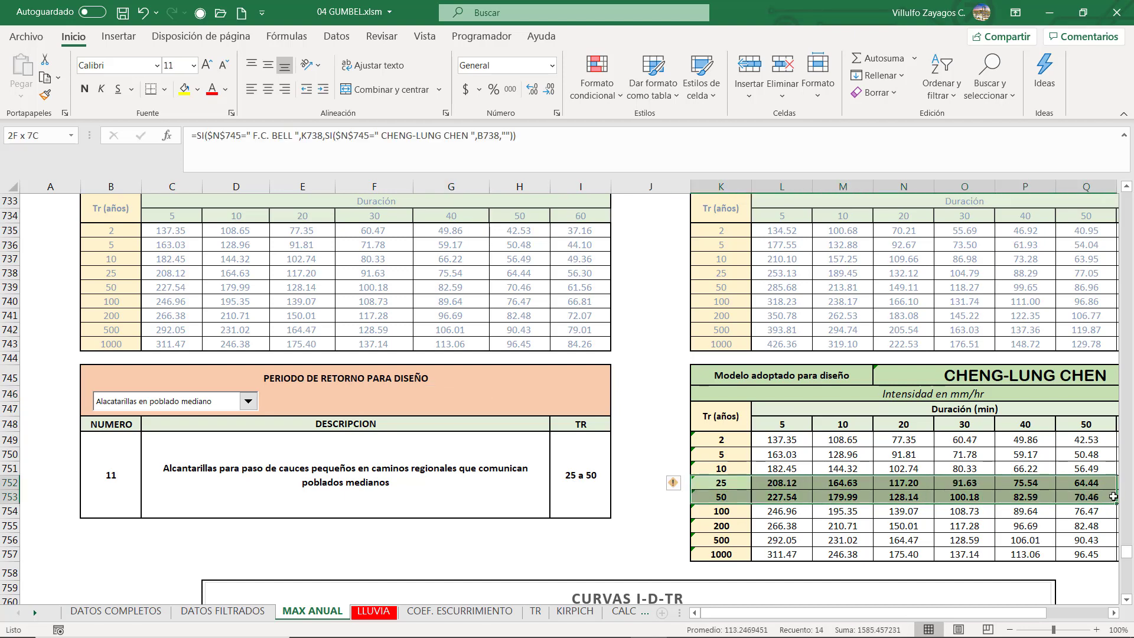
{"action": "left_click_drag", "start_coordinate": [1112, 497], "coordinate": [1003, 375]}
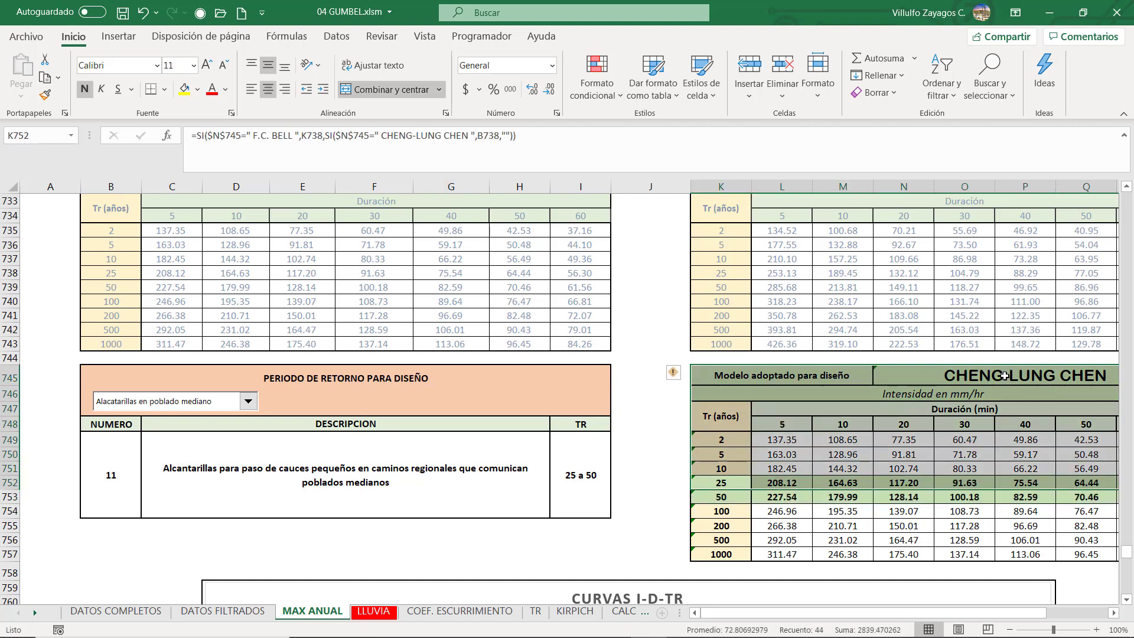
{"action": "left_click", "coordinate": [1004, 375]}
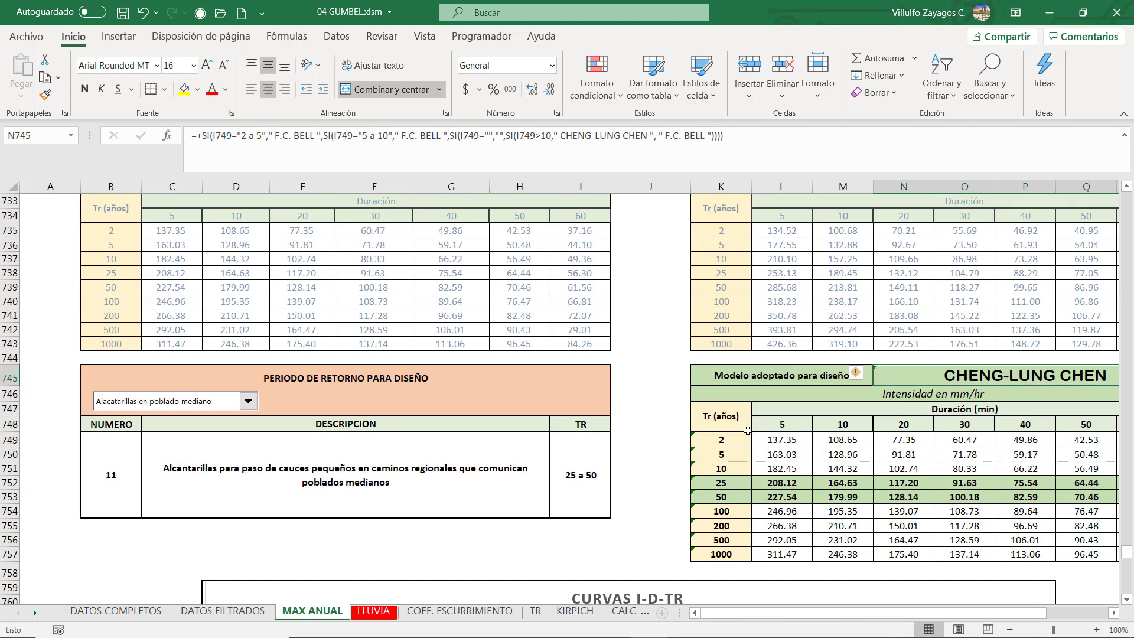
Step: Review the section 7 notes on choosing Bell or Chen by return period and on the minimum storm duration
{"action": "scroll", "coordinate": [737, 457], "scroll_direction": "up", "scroll_amount": 6}
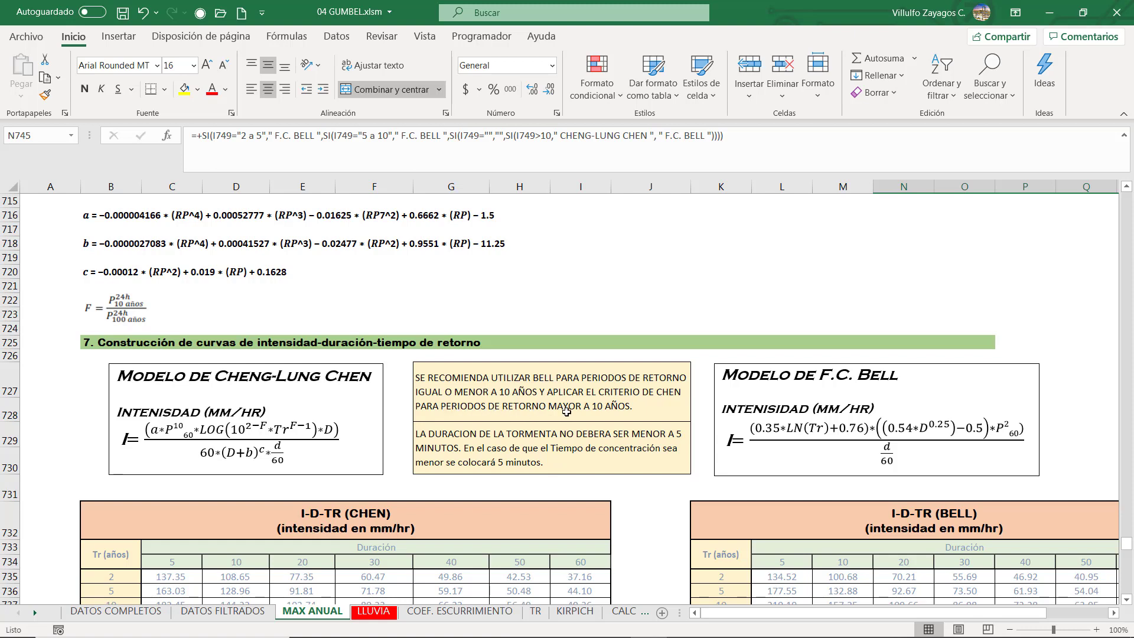
{"action": "scroll", "coordinate": [567, 411], "scroll_direction": "down", "scroll_amount": 1}
{"action": "scroll", "coordinate": [566, 417], "scroll_direction": "down", "scroll_amount": 1}
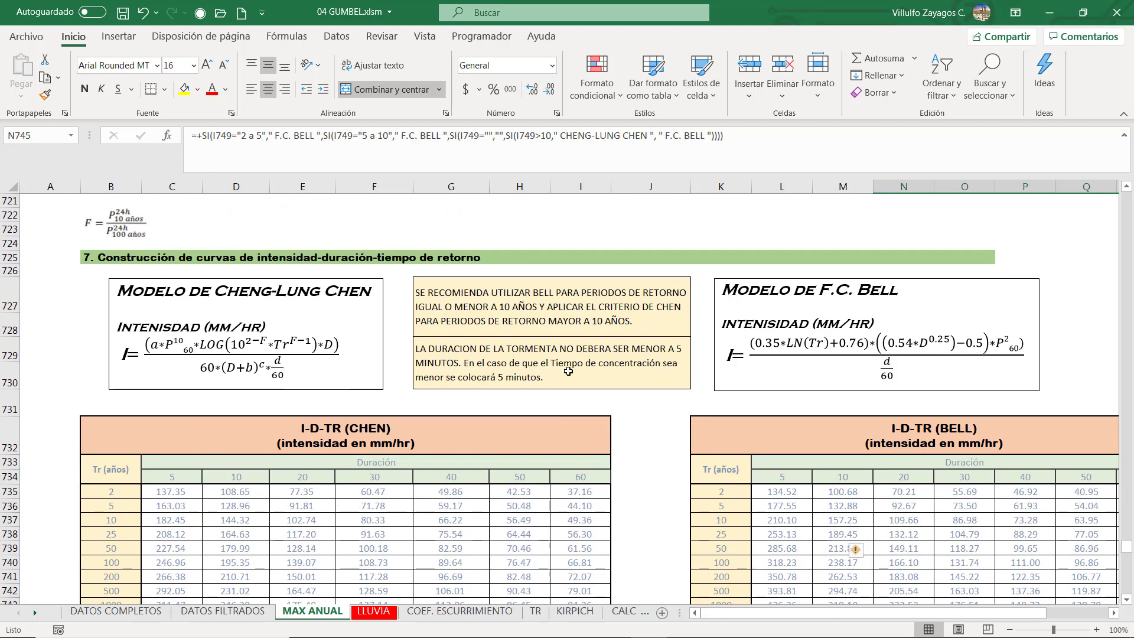
{"action": "scroll", "coordinate": [568, 371], "scroll_direction": "down", "scroll_amount": 5}
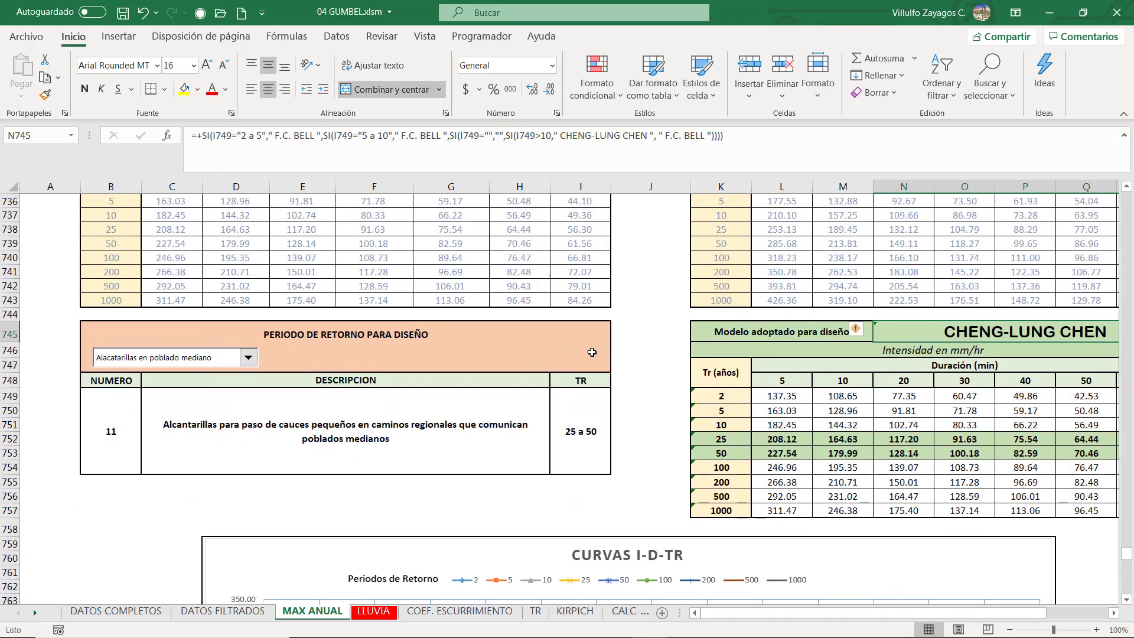
Step: Set the structure type for the design return period to Albergues
{"action": "left_click", "coordinate": [915, 378]}
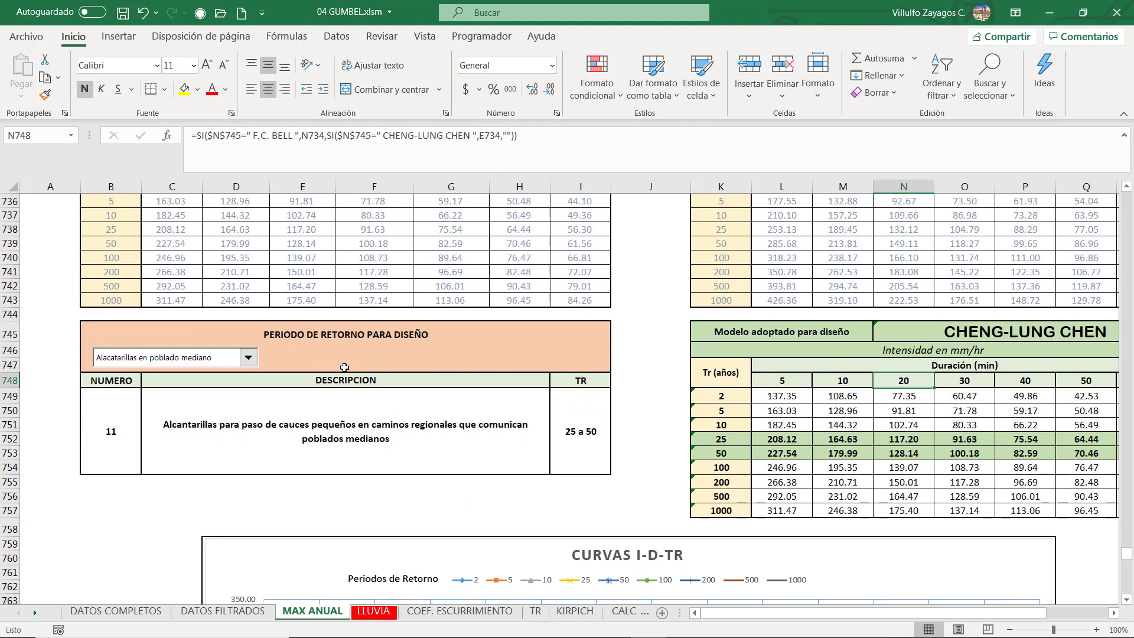
{"action": "left_click", "coordinate": [248, 357]}
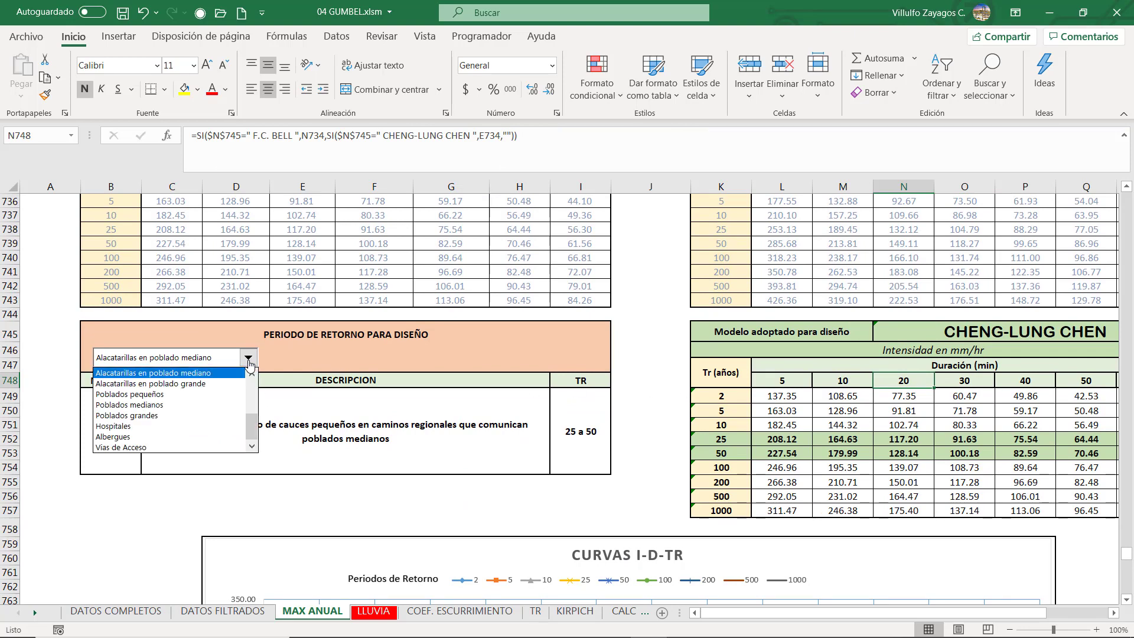
{"action": "left_click", "coordinate": [160, 437]}
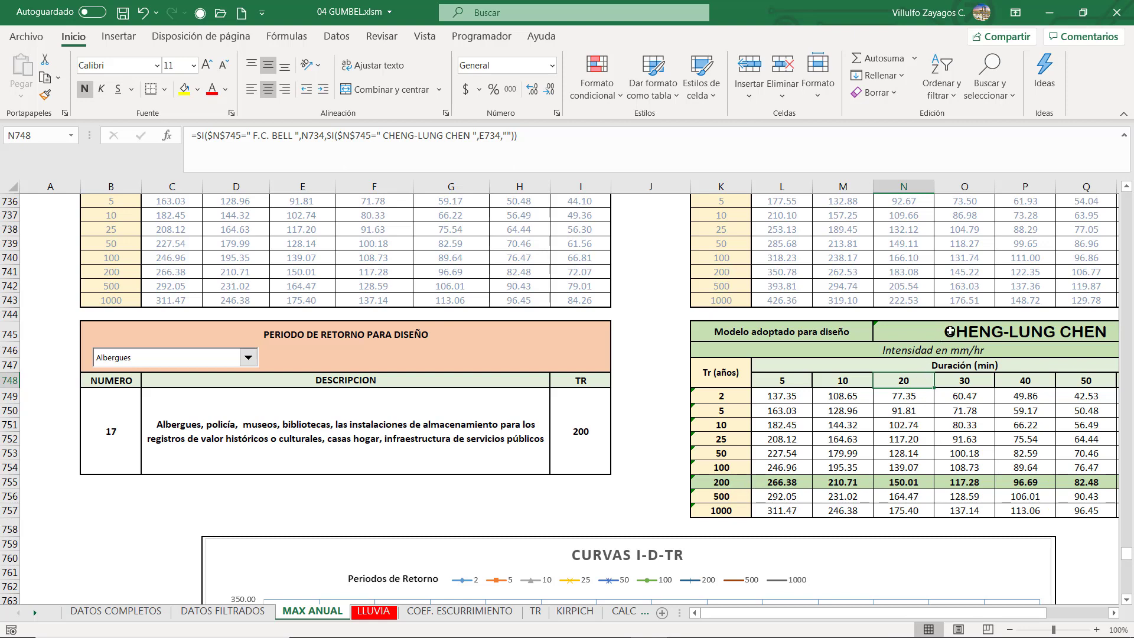
Step: Set the structure type for the design return period to Zonas rurales
{"action": "left_click", "coordinate": [251, 359]}
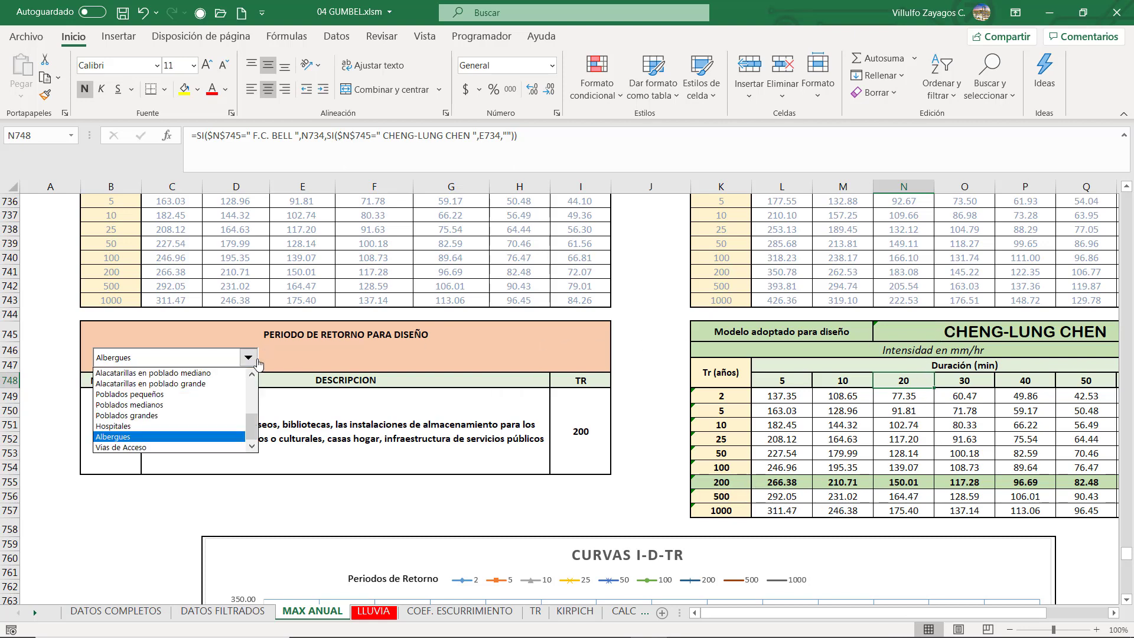
{"action": "left_click_drag", "start_coordinate": [254, 378], "coordinate": [255, 380]}
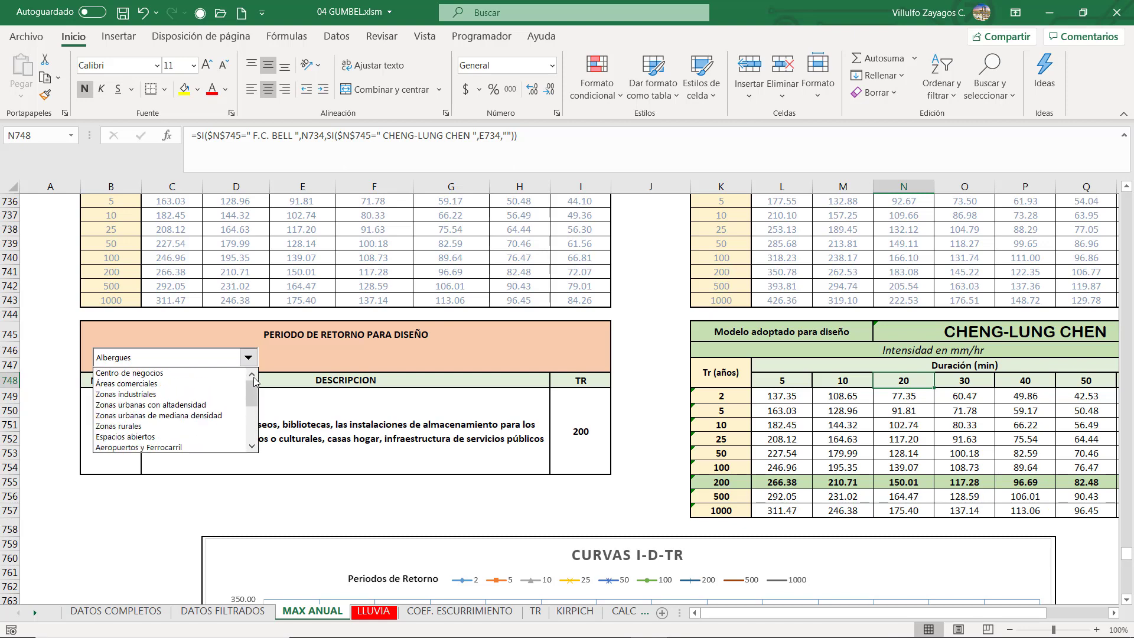
{"action": "left_click", "coordinate": [165, 426]}
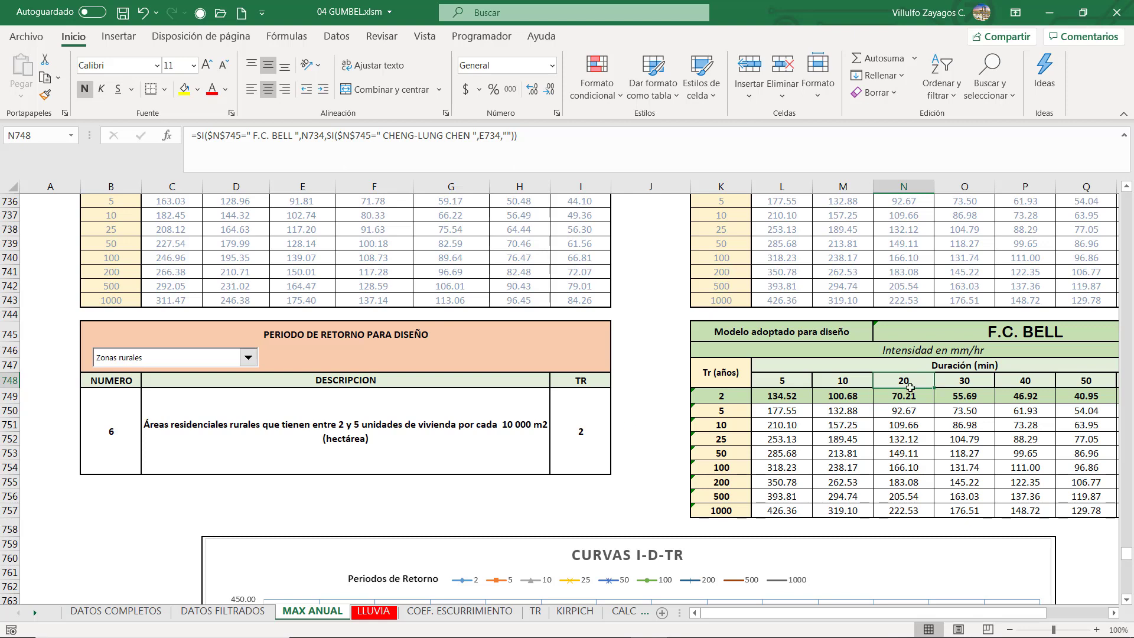
Step: Check the adopted model formula in N745, the 2-year intensity row and the I-D-Tr curves for Zonas rurales
{"action": "left_click", "coordinate": [1013, 332]}
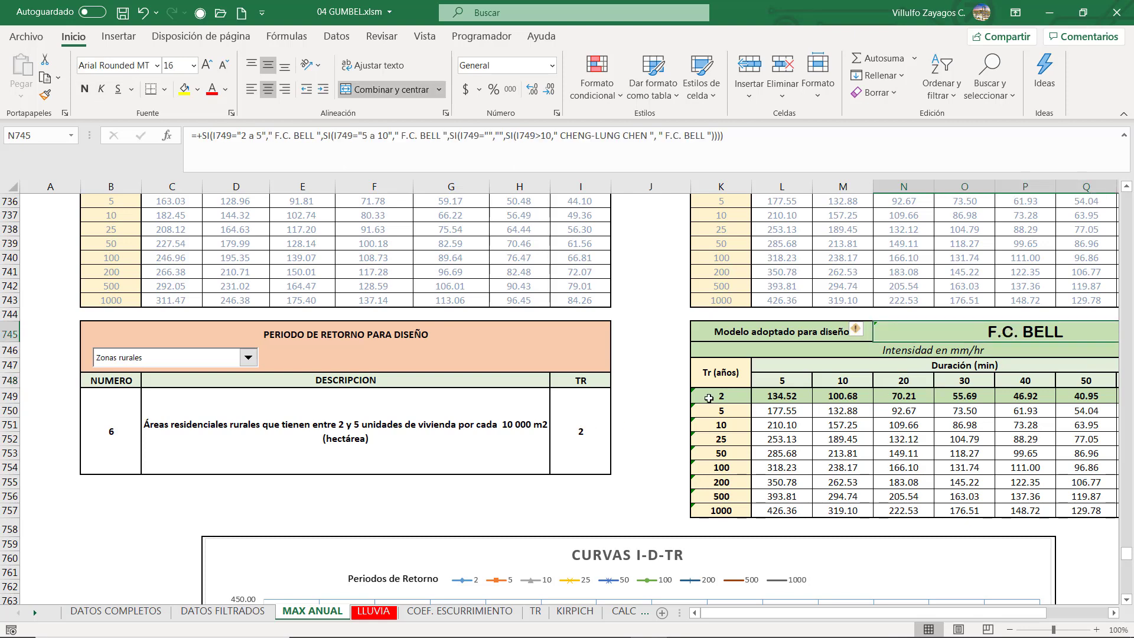
{"action": "mouse_move", "coordinate": [709, 398]}
{"action": "left_mouse_down"}
{"action": "mouse_move", "coordinate": [949, 399]}
{"action": "mouse_move", "coordinate": [710, 396]}
{"action": "left_mouse_up"}
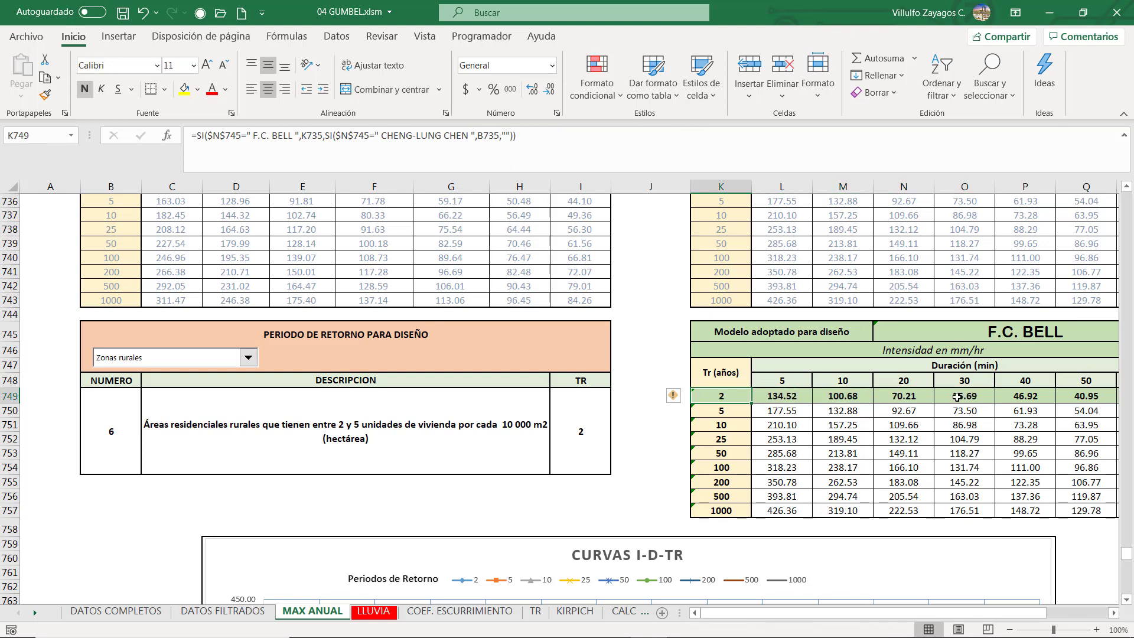
{"action": "left_click", "coordinate": [1017, 394]}
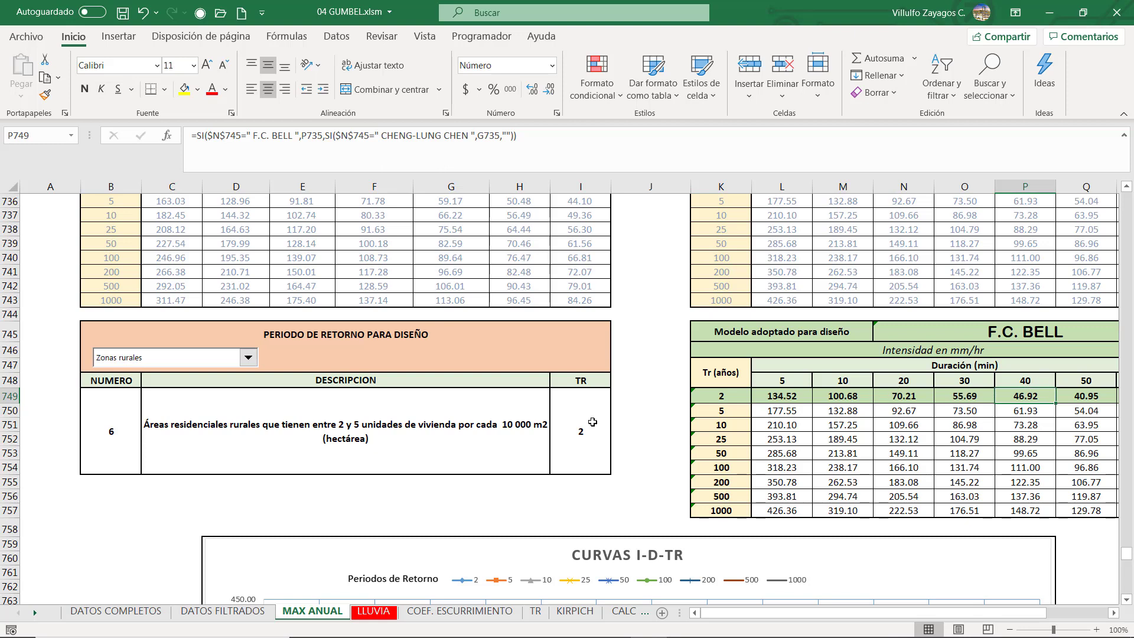
{"action": "left_click", "coordinate": [629, 421]}
{"action": "scroll", "coordinate": [630, 422], "scroll_direction": "down", "scroll_amount": 5}
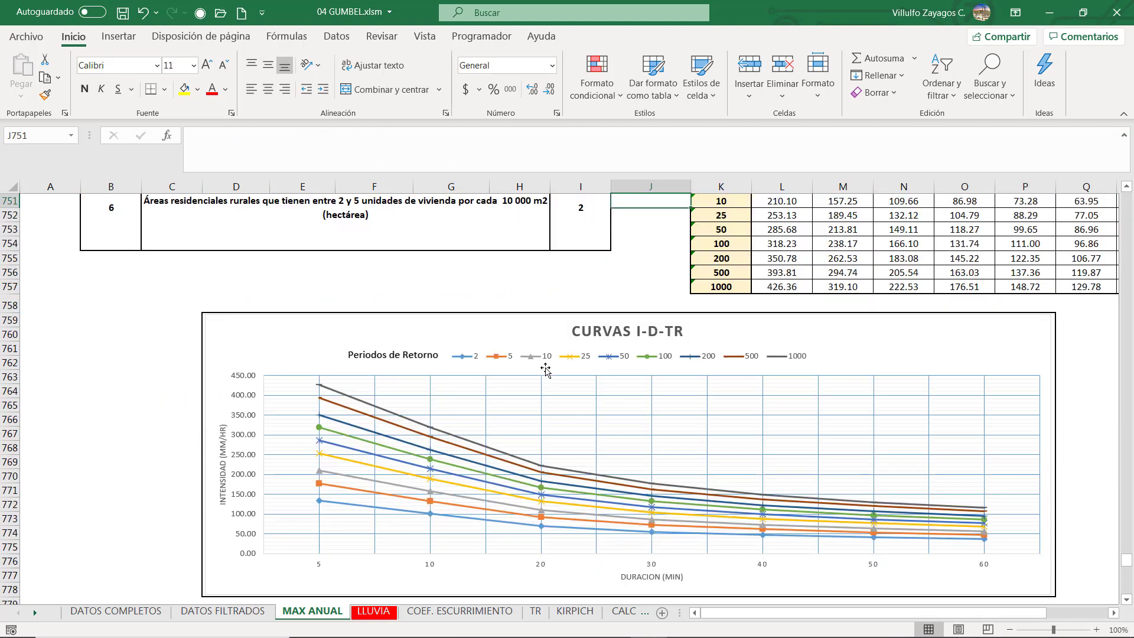
{"action": "left_click", "coordinate": [944, 345]}
Step: Change the structure type to Aeropuertos y Ferrocarril, and after that to Alacatarillas en poblado mediano
{"action": "scroll", "coordinate": [929, 348], "scroll_direction": "up", "scroll_amount": 3}
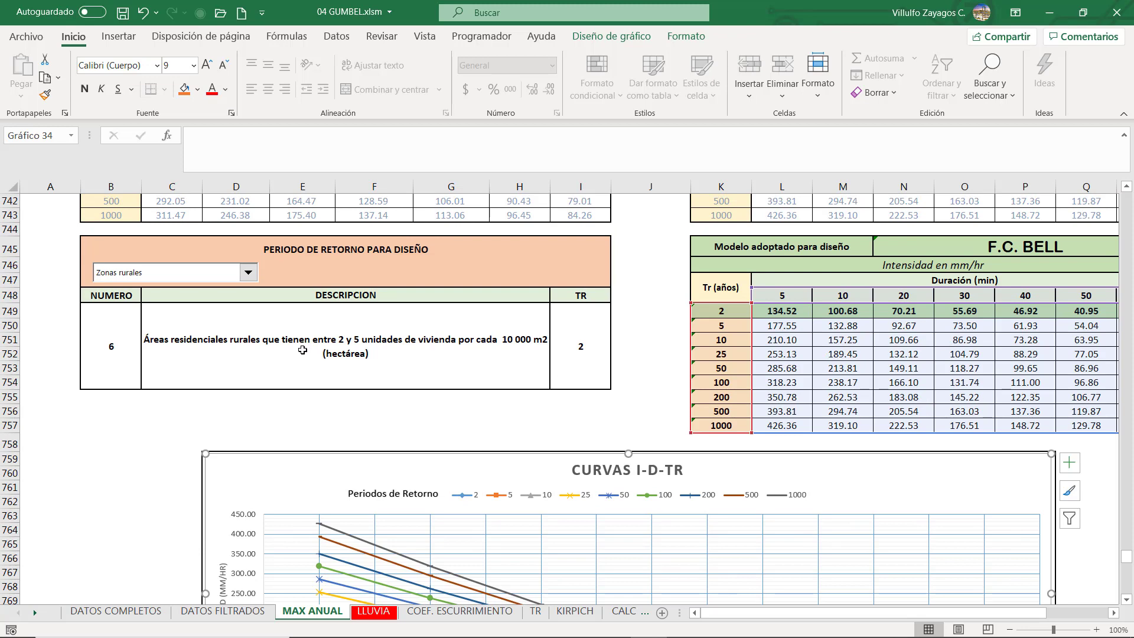
{"action": "left_click", "coordinate": [248, 276]}
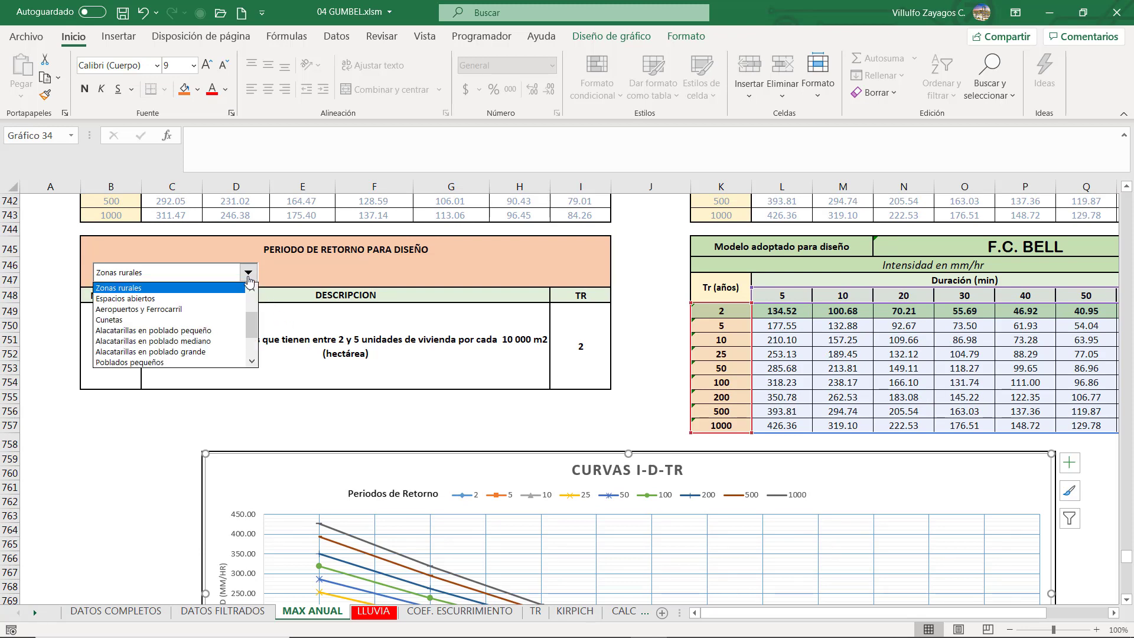
{"action": "left_click", "coordinate": [195, 310]}
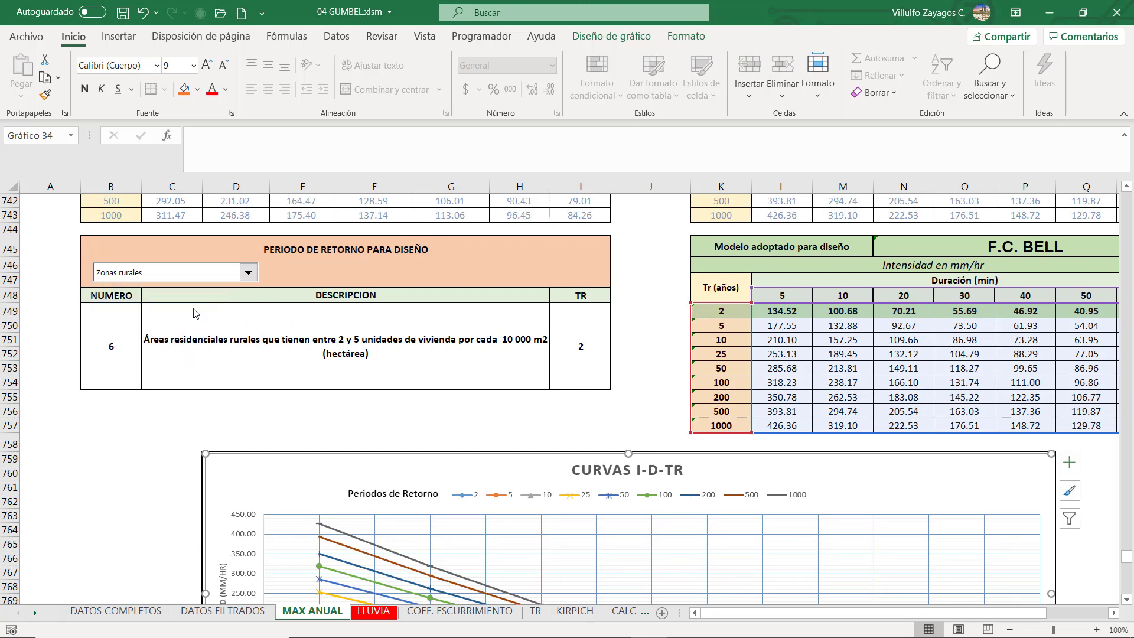
{"action": "left_click", "coordinate": [257, 277]}
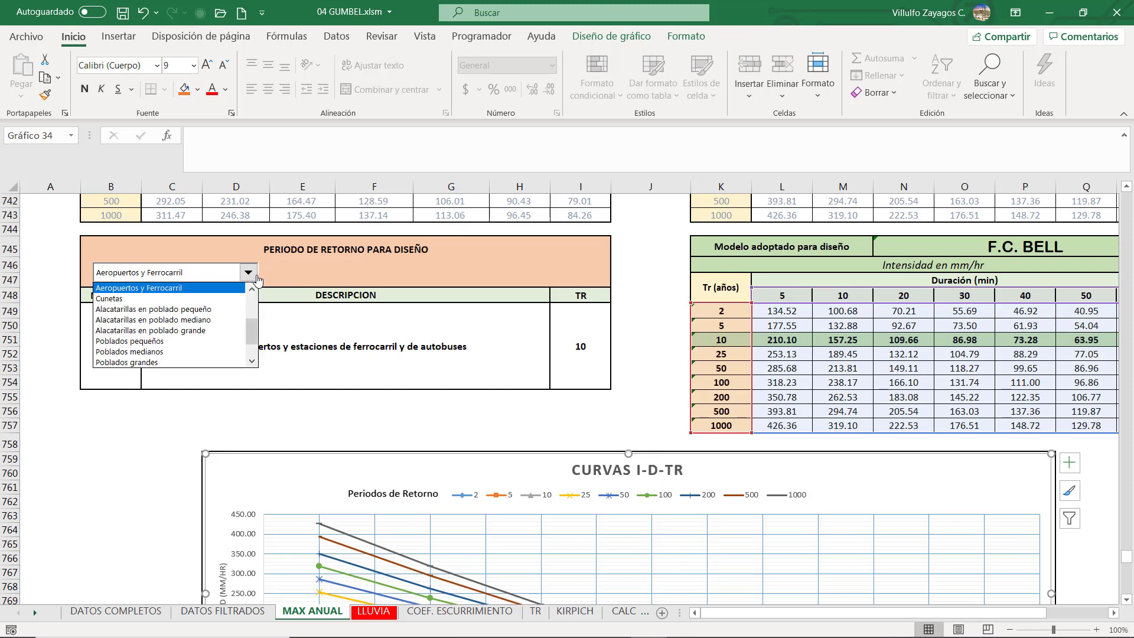
{"action": "left_click", "coordinate": [201, 321]}
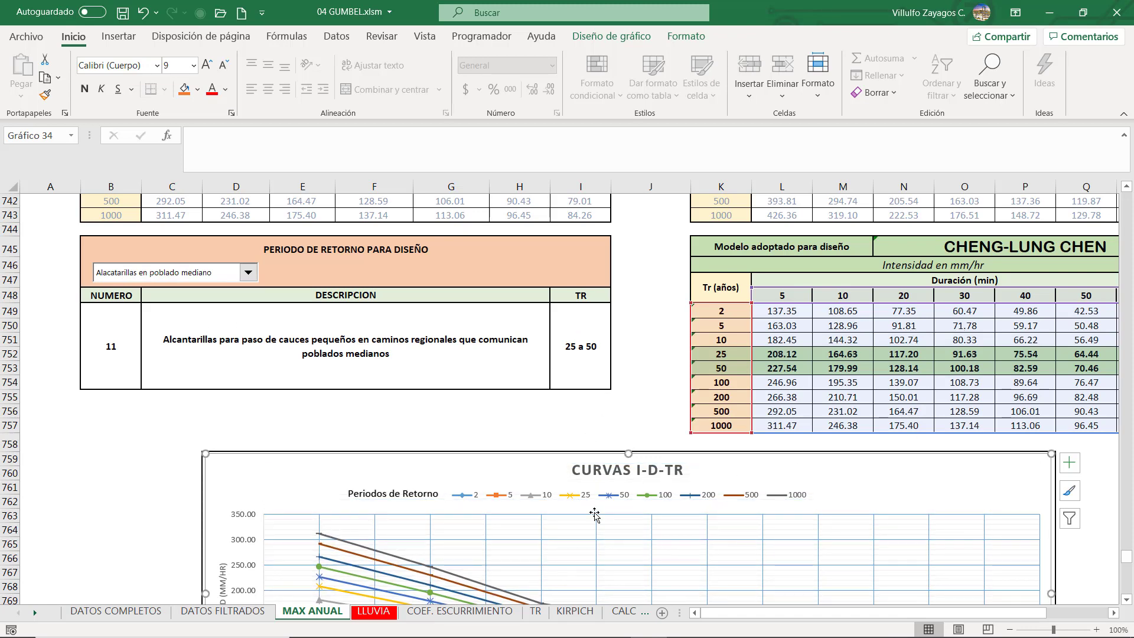
Step: Examine the I-D-Tr curves chart and the highlighted intensity rows for Alacatarillas en poblado mediano
{"action": "scroll", "coordinate": [602, 476], "scroll_direction": "down", "scroll_amount": 3}
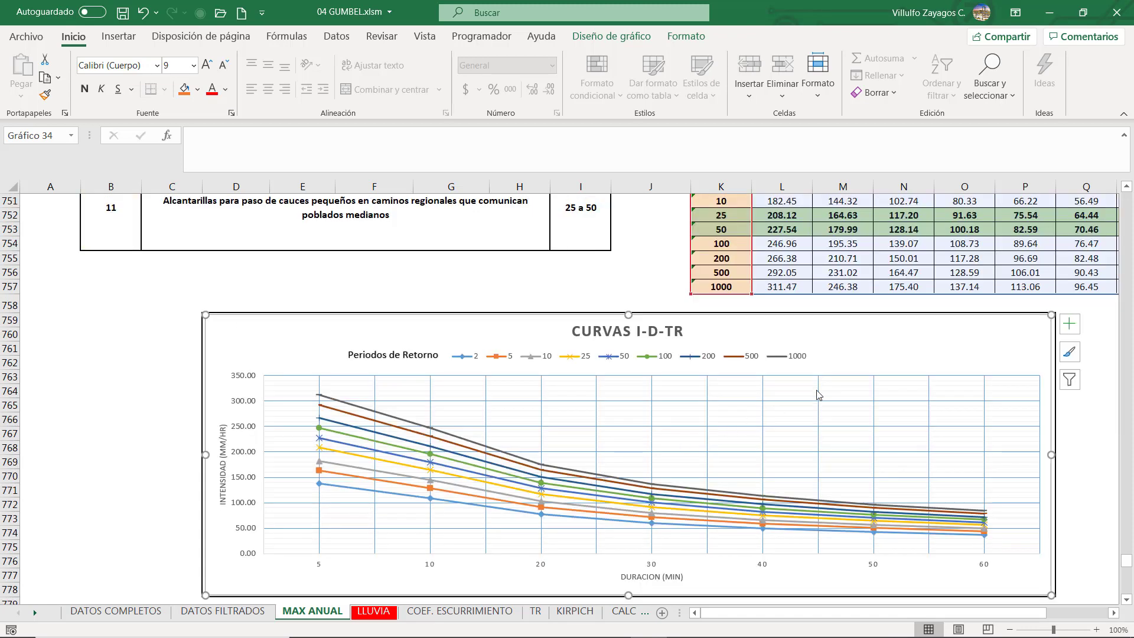
{"action": "scroll", "coordinate": [903, 359], "scroll_direction": "up", "scroll_amount": 2}
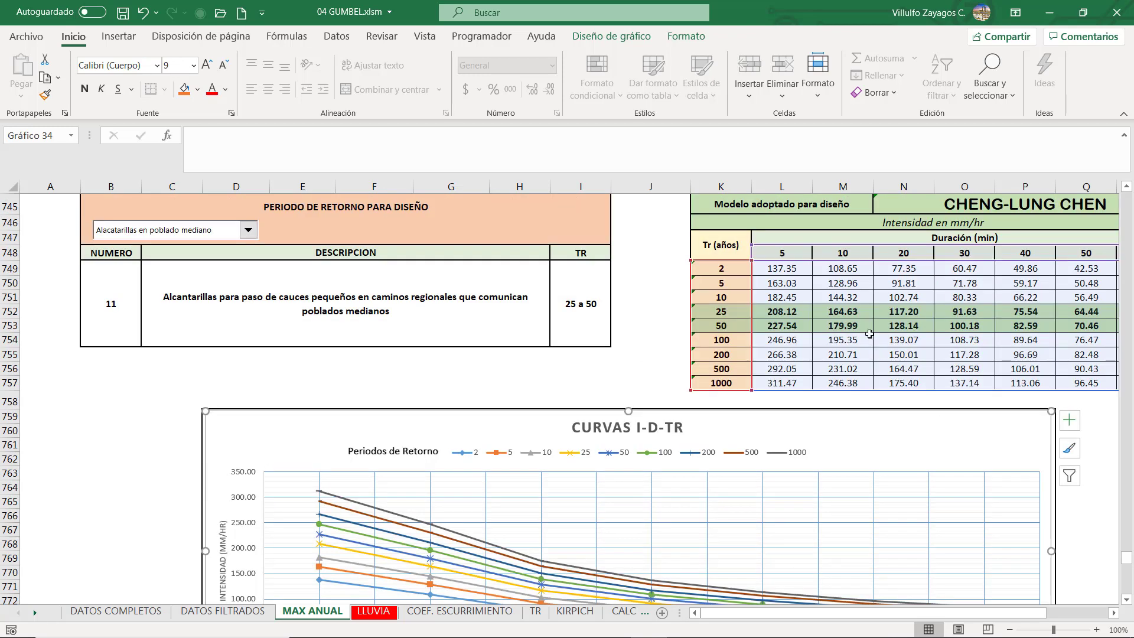
{"action": "left_click", "coordinate": [627, 349]}
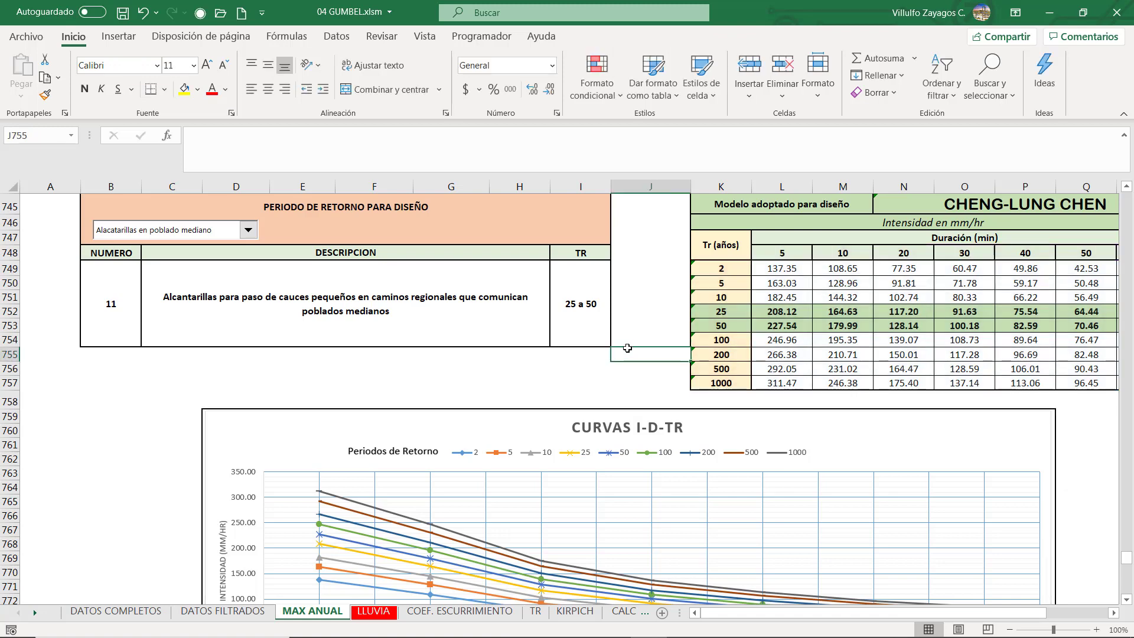
Step: Review section 8's Chen and Bell precipitation formulas, its model selection notes and the two precipitation tables
{"action": "scroll", "coordinate": [626, 354], "scroll_direction": "down", "scroll_amount": 7}
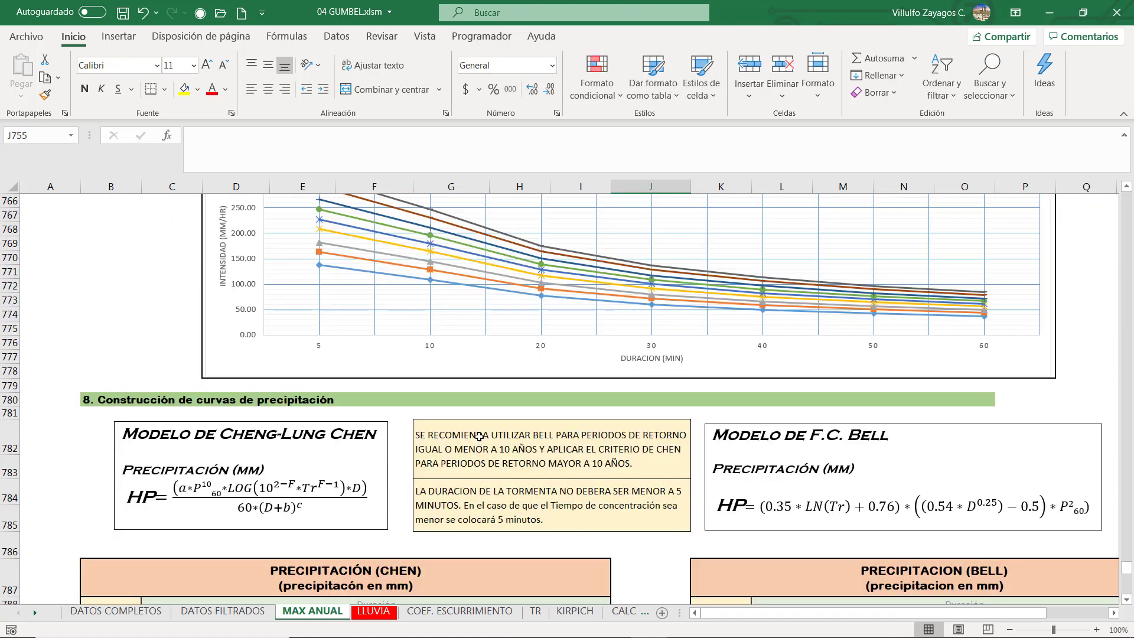
{"action": "scroll", "coordinate": [470, 432], "scroll_direction": "down", "scroll_amount": 1}
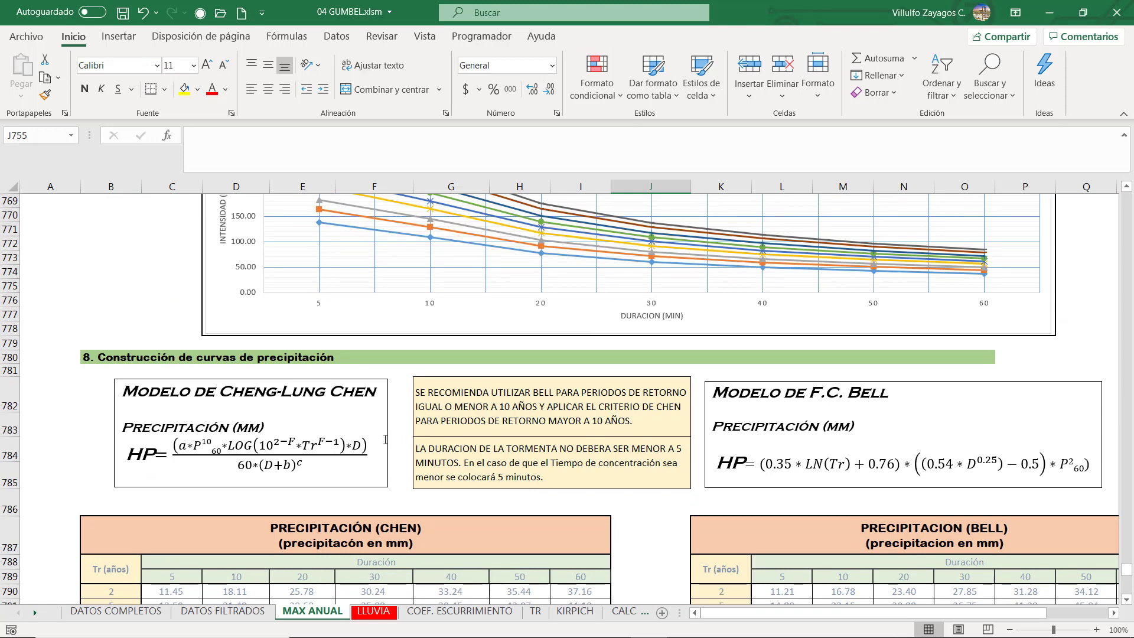
{"action": "scroll", "coordinate": [402, 438], "scroll_direction": "down", "scroll_amount": 1}
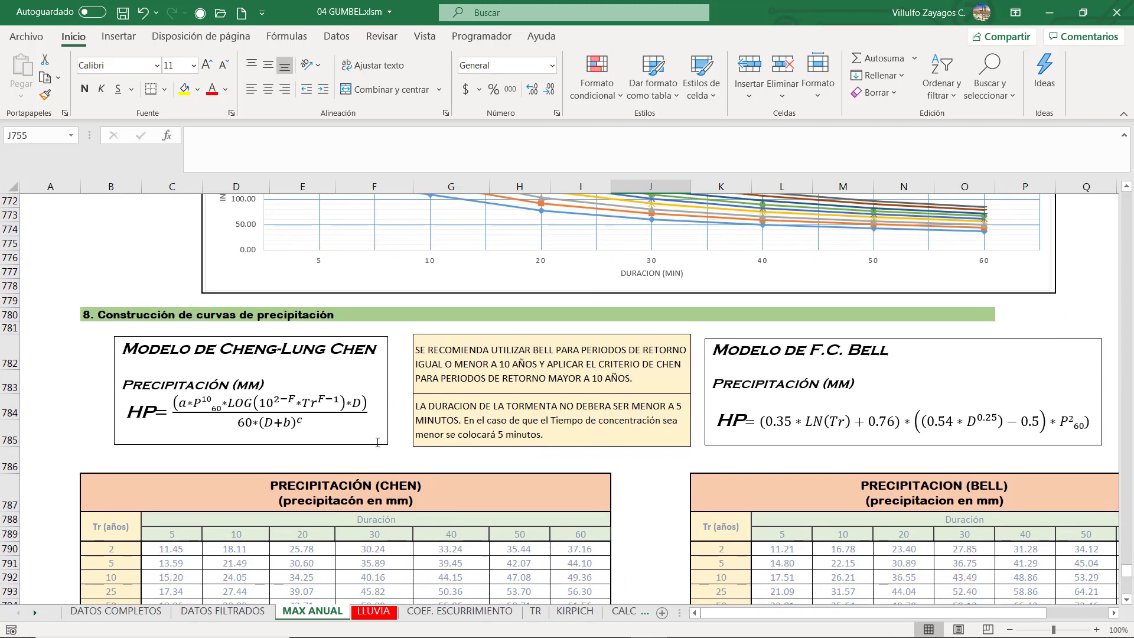
{"action": "scroll", "coordinate": [378, 442], "scroll_direction": "down", "scroll_amount": 2}
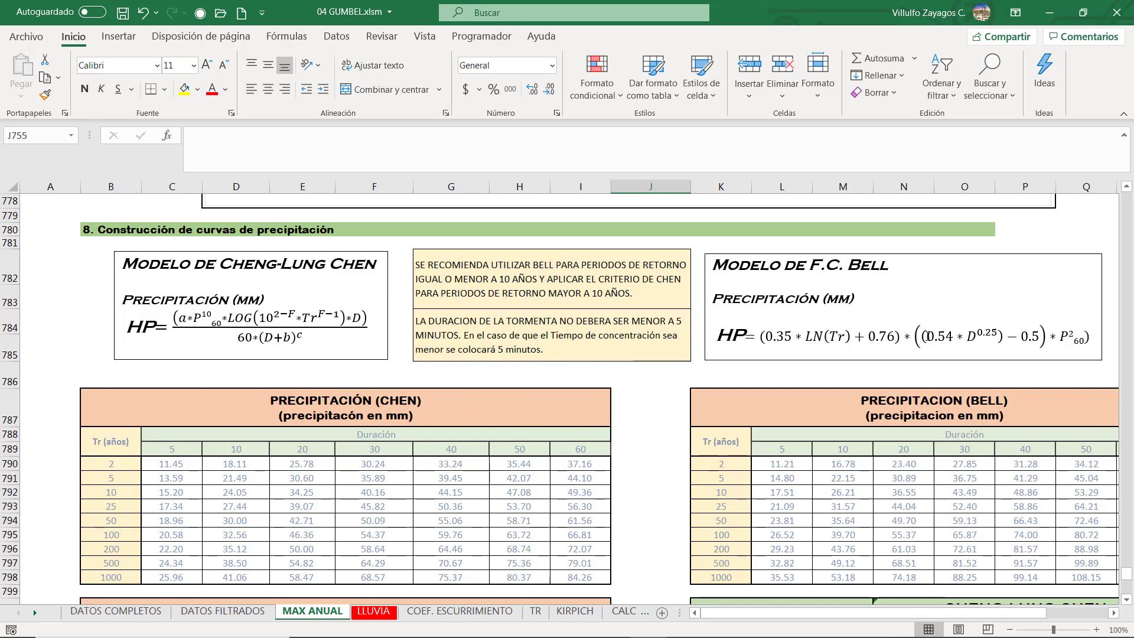
{"action": "scroll", "coordinate": [931, 338], "scroll_direction": "down", "scroll_amount": 3}
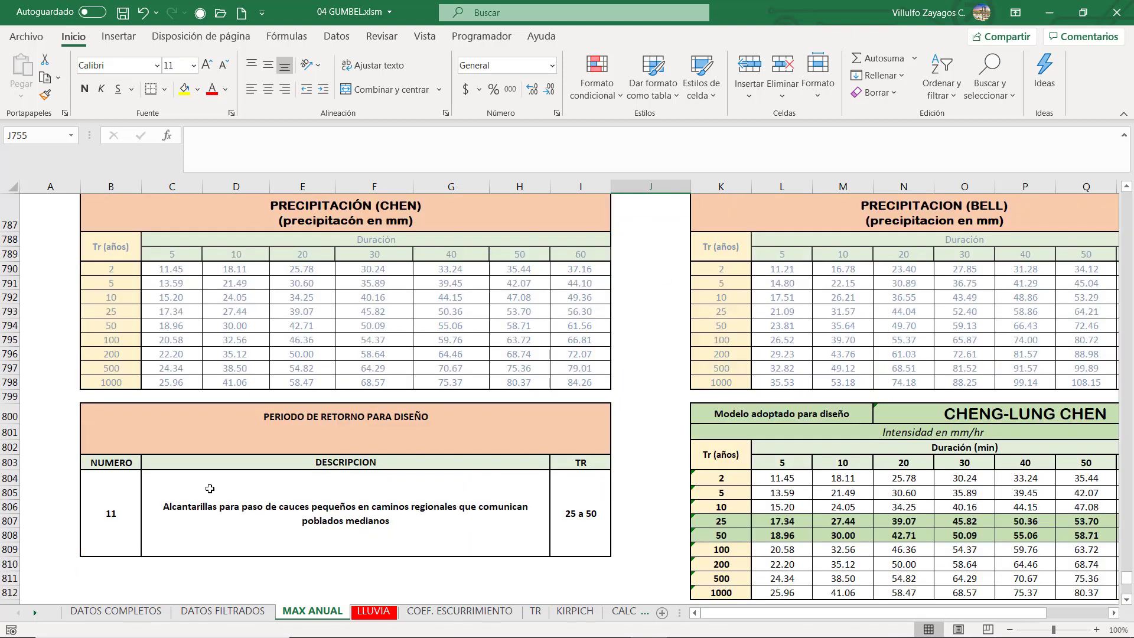
Step: Compare section 8's design return period table with its source in section 7, and inspect the adopted precipitation formula in O809
{"action": "left_click_drag", "start_coordinate": [103, 495], "coordinate": [591, 525]}
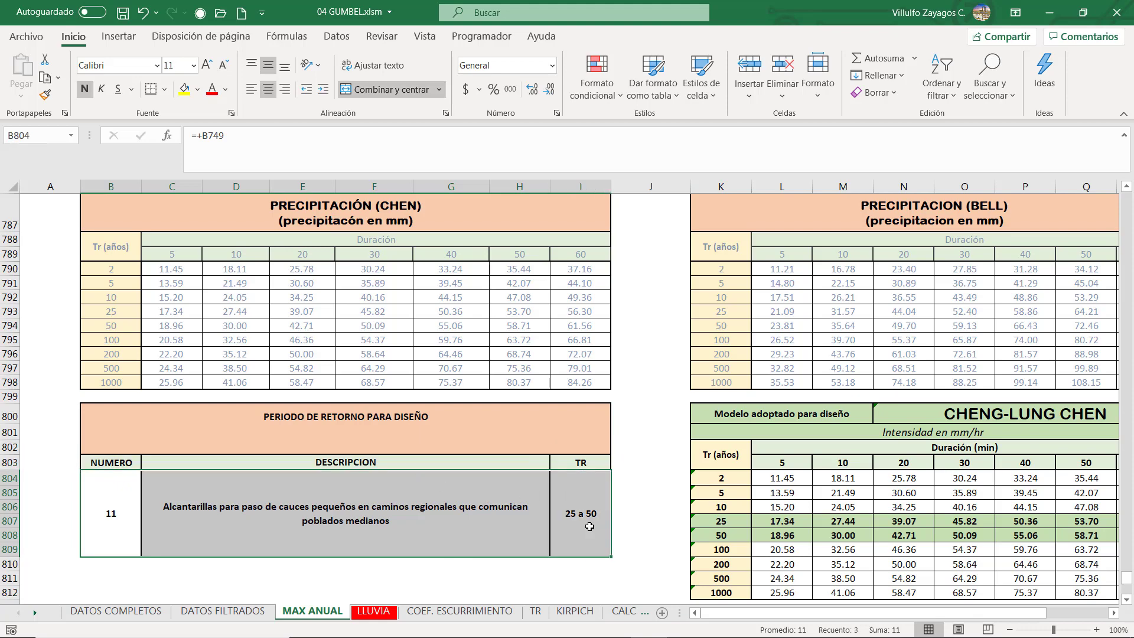
{"action": "scroll", "coordinate": [514, 382], "scroll_direction": "up", "scroll_amount": 5}
{"action": "scroll", "coordinate": [513, 383], "scroll_direction": "up", "scroll_amount": 10}
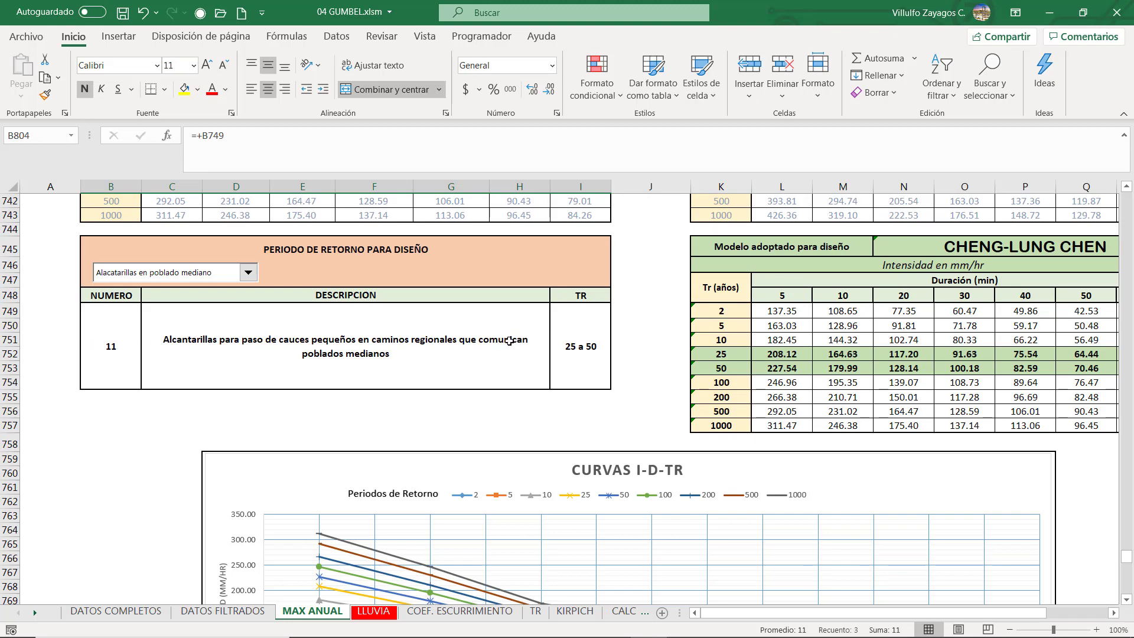
{"action": "scroll", "coordinate": [509, 340], "scroll_direction": "down", "scroll_amount": 16}
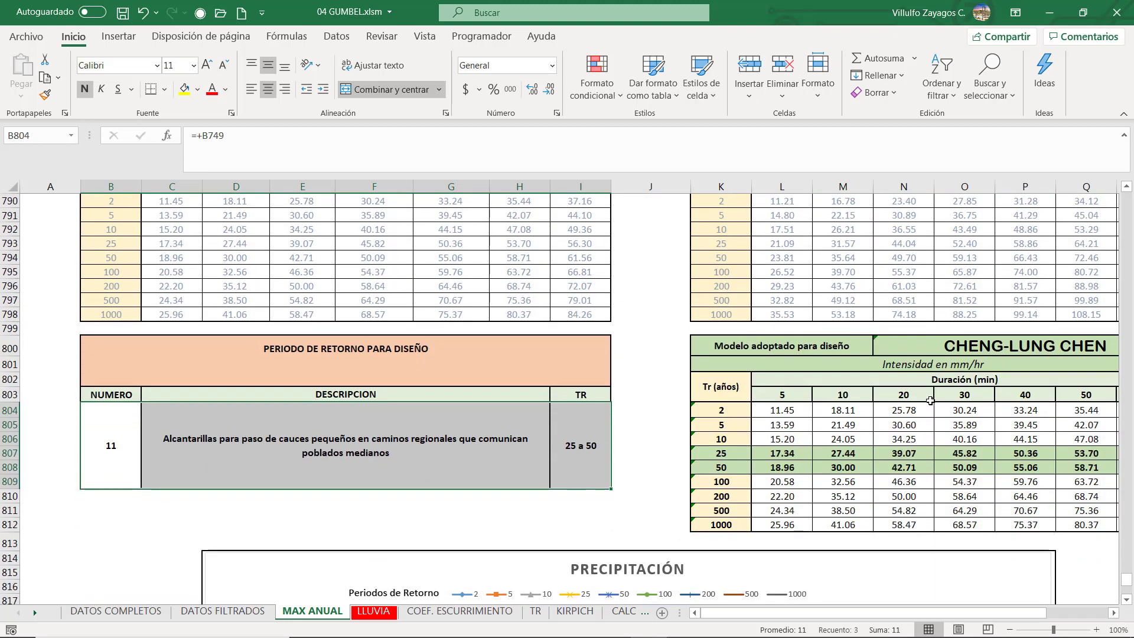
{"action": "left_click", "coordinate": [960, 479]}
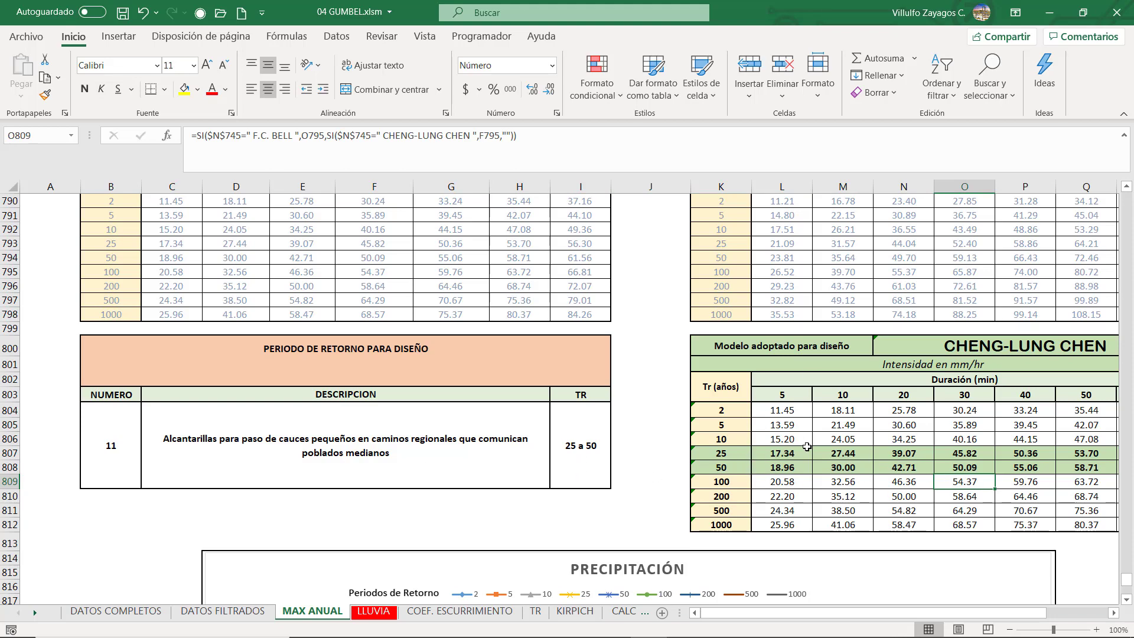
Step: Set the structure type for the design return period to Vias de Acceso
{"action": "scroll", "coordinate": [429, 297], "scroll_direction": "up", "scroll_amount": 15}
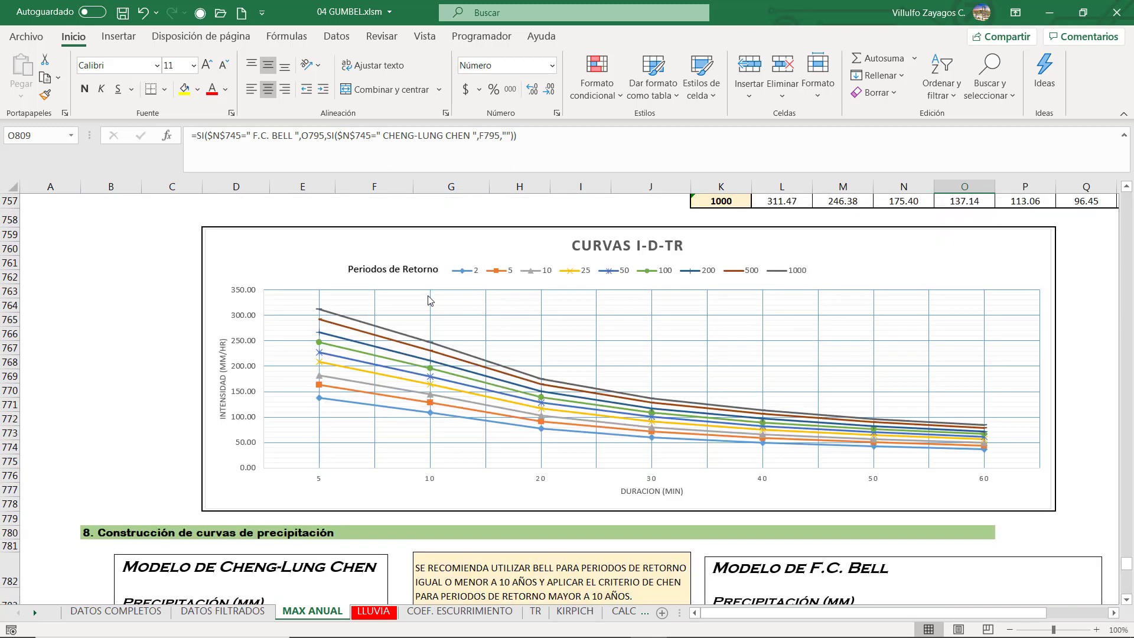
{"action": "left_click", "coordinate": [248, 230]}
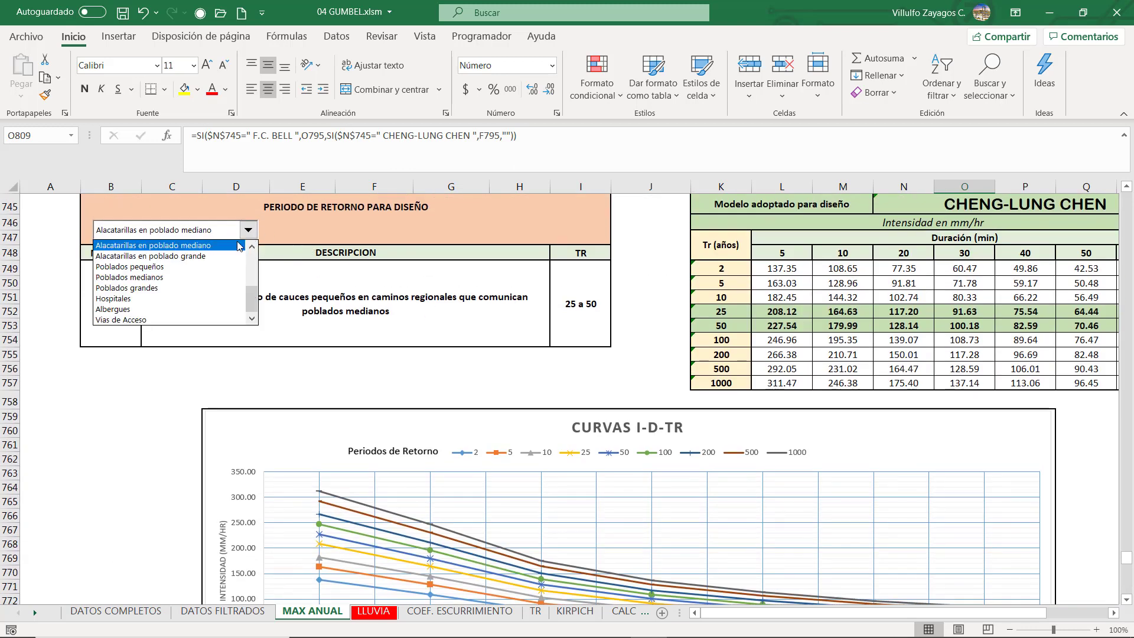
{"action": "left_click", "coordinate": [170, 319]}
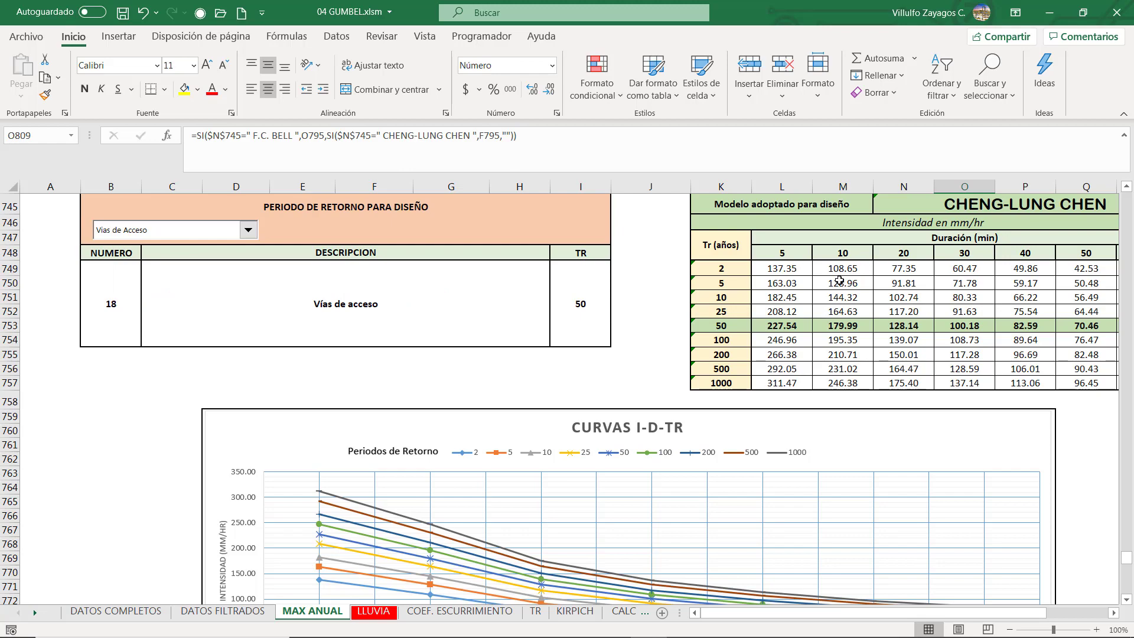
Step: Examine section 8's adopted precipitation table and the precipitation curves chart for Vias de Acceso
{"action": "scroll", "coordinate": [839, 280], "scroll_direction": "down", "scroll_amount": 2}
{"action": "scroll", "coordinate": [781, 263], "scroll_direction": "down", "scroll_amount": 8}
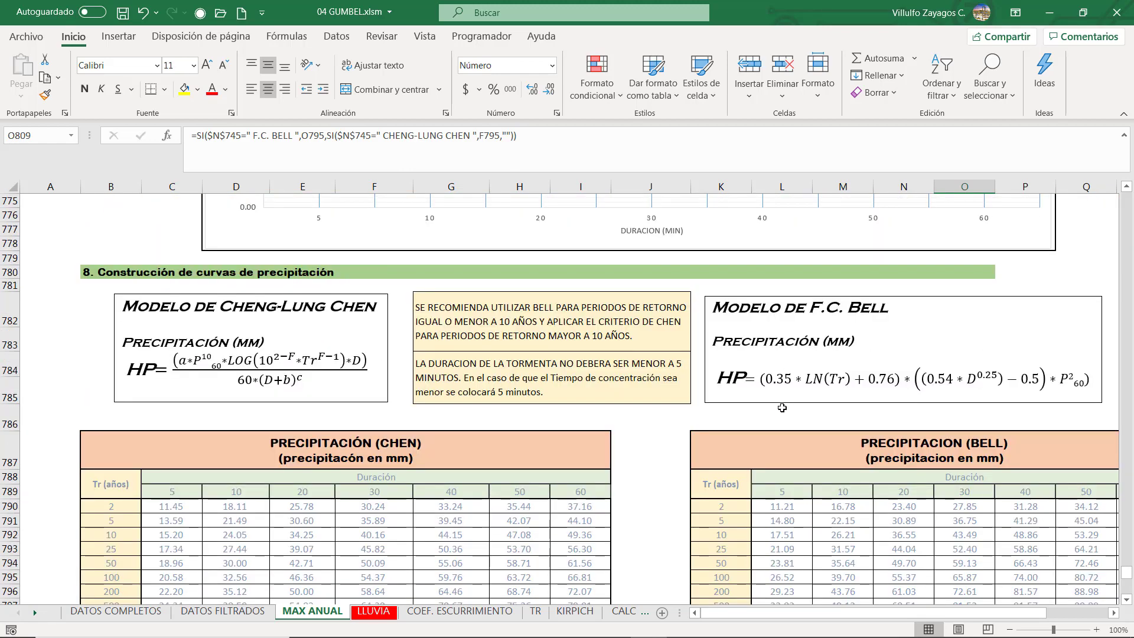
{"action": "scroll", "coordinate": [782, 408], "scroll_direction": "down", "scroll_amount": 4}
{"action": "scroll", "coordinate": [878, 511], "scroll_direction": "down", "scroll_amount": 5}
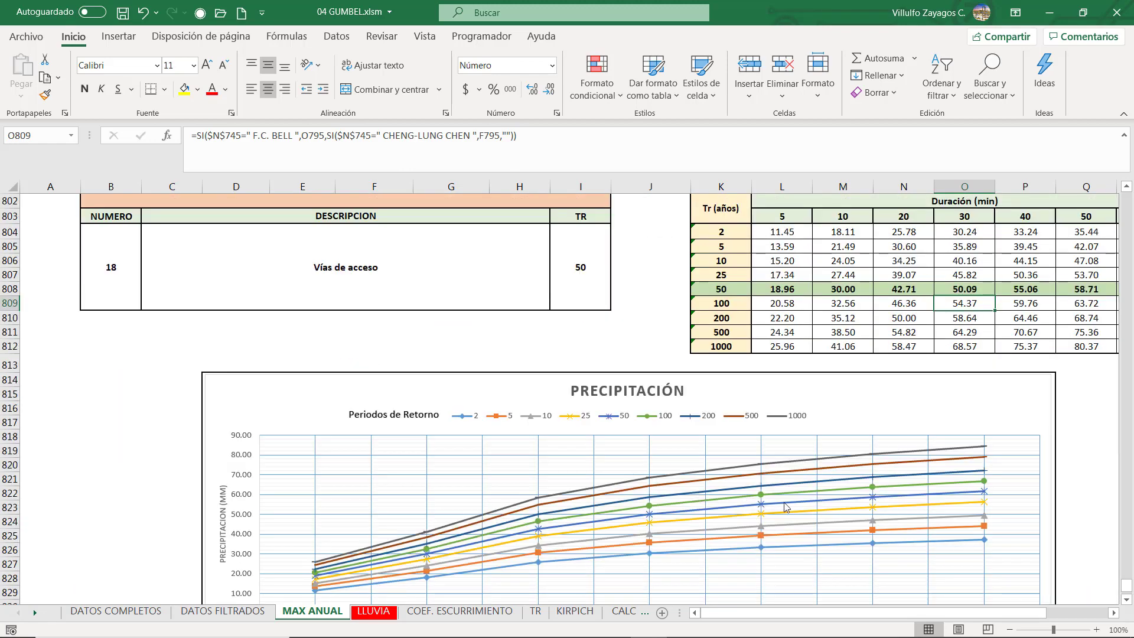
{"action": "scroll", "coordinate": [532, 467], "scroll_direction": "down", "scroll_amount": 2}
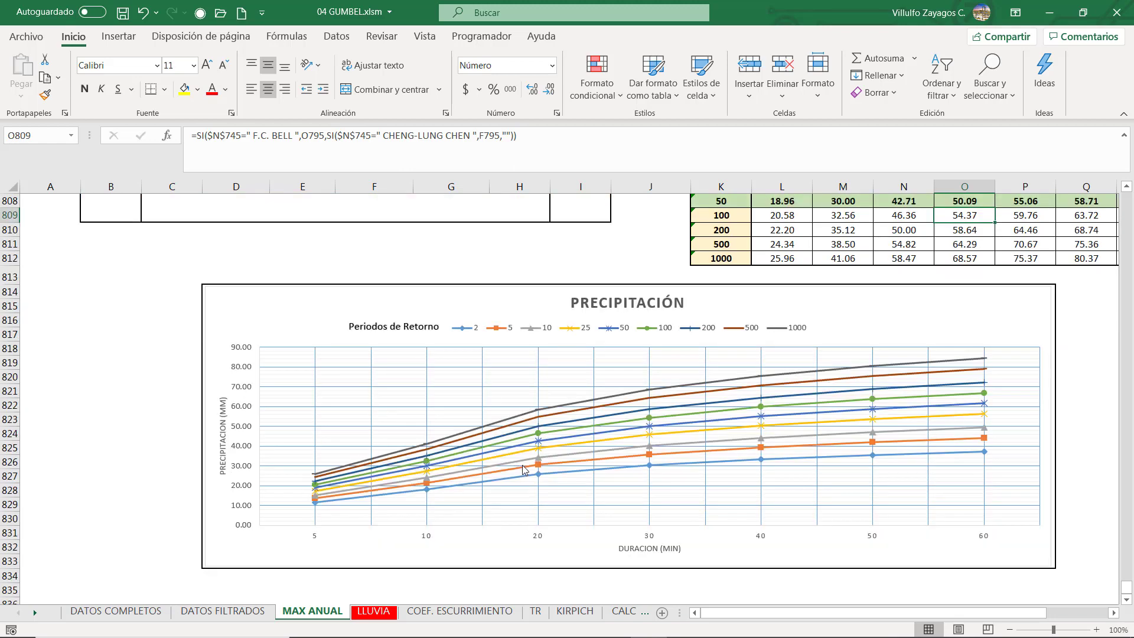
{"action": "scroll", "coordinate": [522, 466], "scroll_direction": "down", "scroll_amount": 3}
Step: Look back through the I-D-Tr and 1-hour precipitation sections up to the best-fit distribution result and its 24-hour design precipitation table
{"action": "scroll", "coordinate": [522, 474], "scroll_direction": "up", "scroll_amount": 1}
{"action": "scroll", "coordinate": [522, 473], "scroll_direction": "up", "scroll_amount": 19}
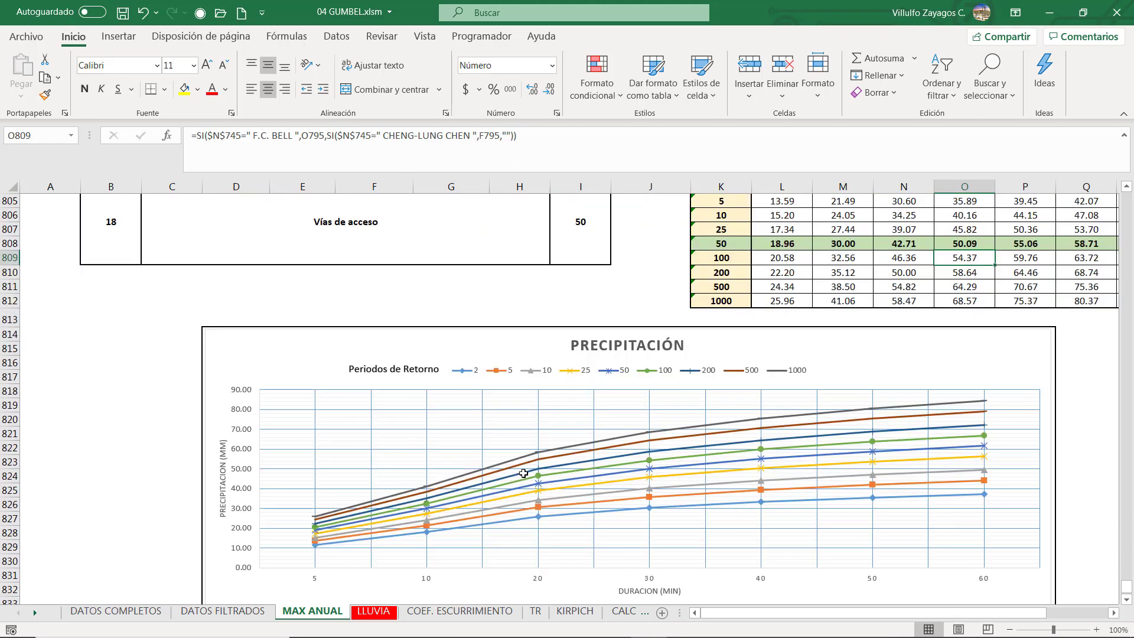
{"action": "scroll", "coordinate": [523, 477], "scroll_direction": "up", "scroll_amount": 6}
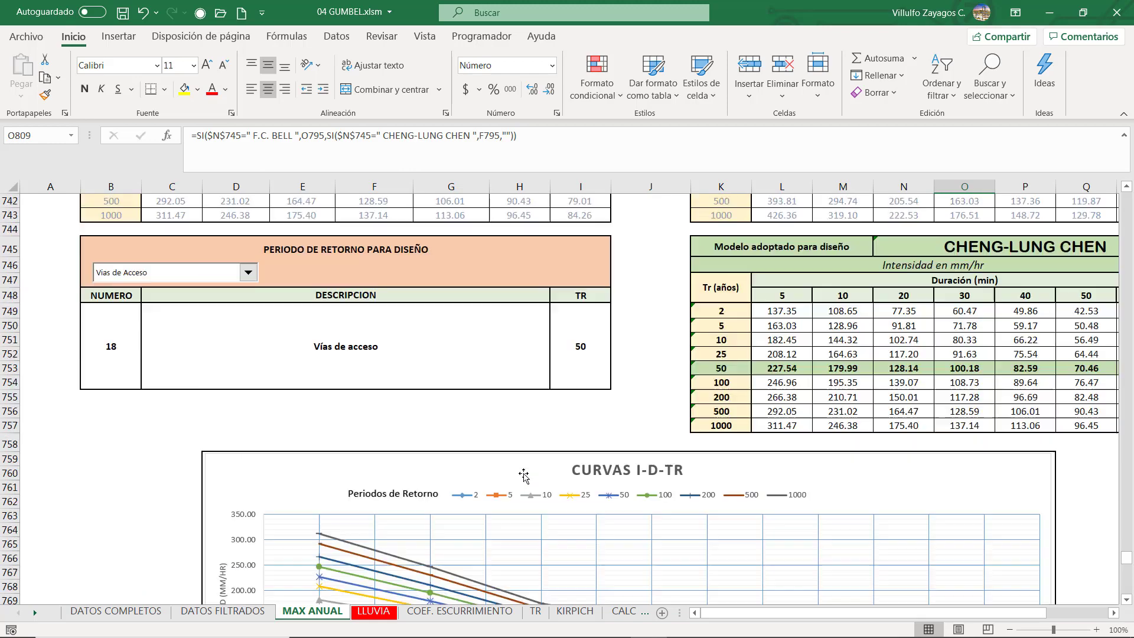
{"action": "scroll", "coordinate": [524, 476], "scroll_direction": "up", "scroll_amount": 14}
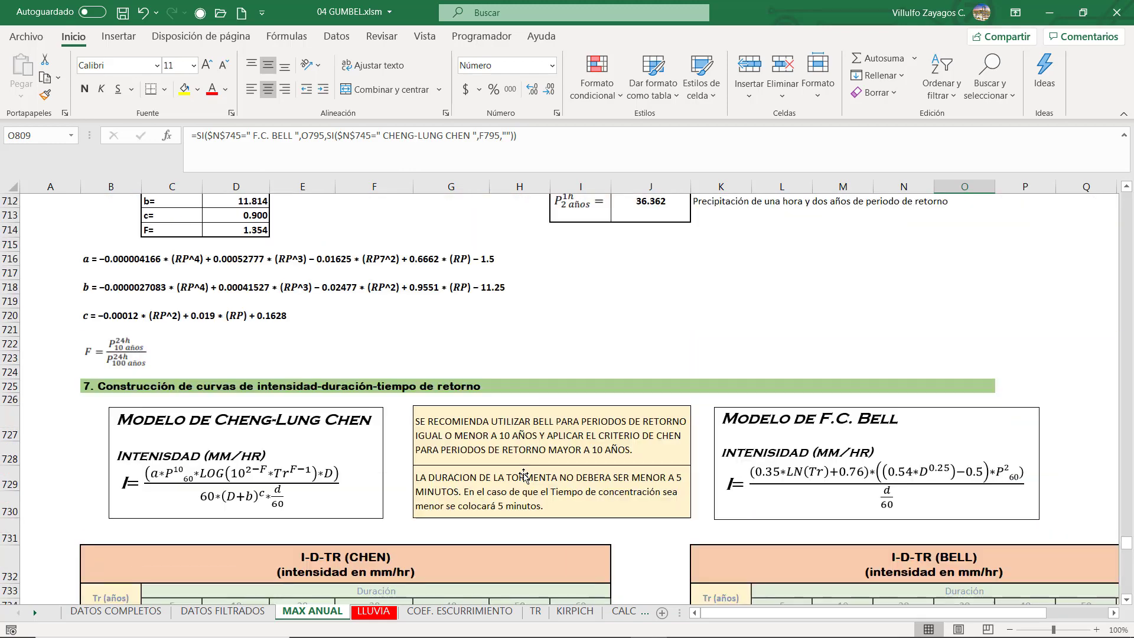
{"action": "scroll", "coordinate": [523, 476], "scroll_direction": "up", "scroll_amount": 18}
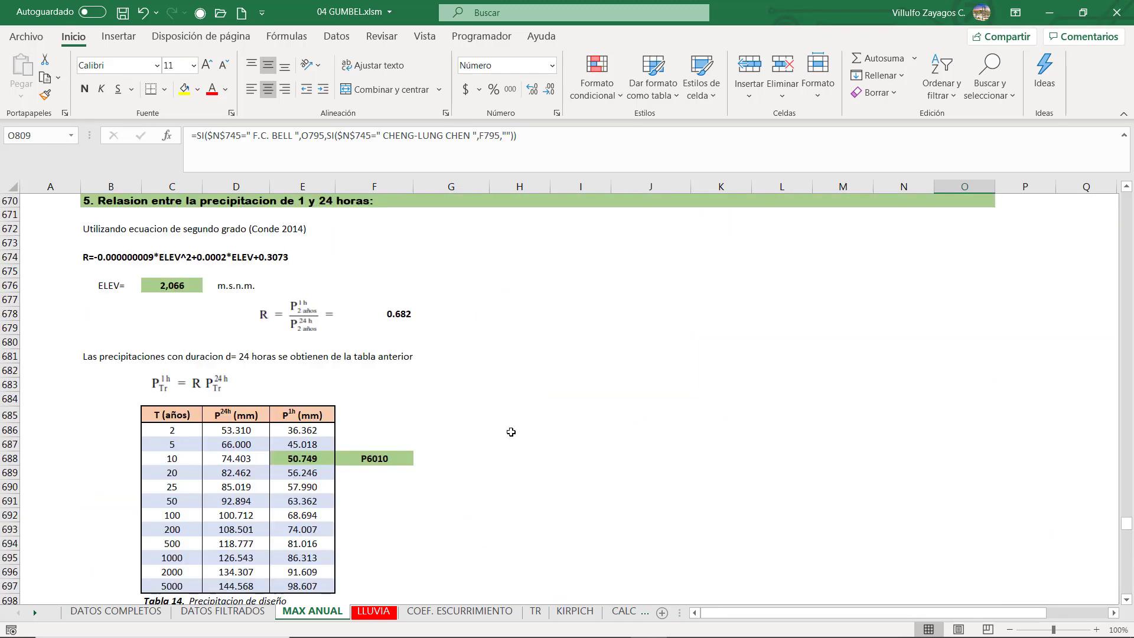
{"action": "scroll", "coordinate": [519, 403], "scroll_direction": "up", "scroll_amount": 3}
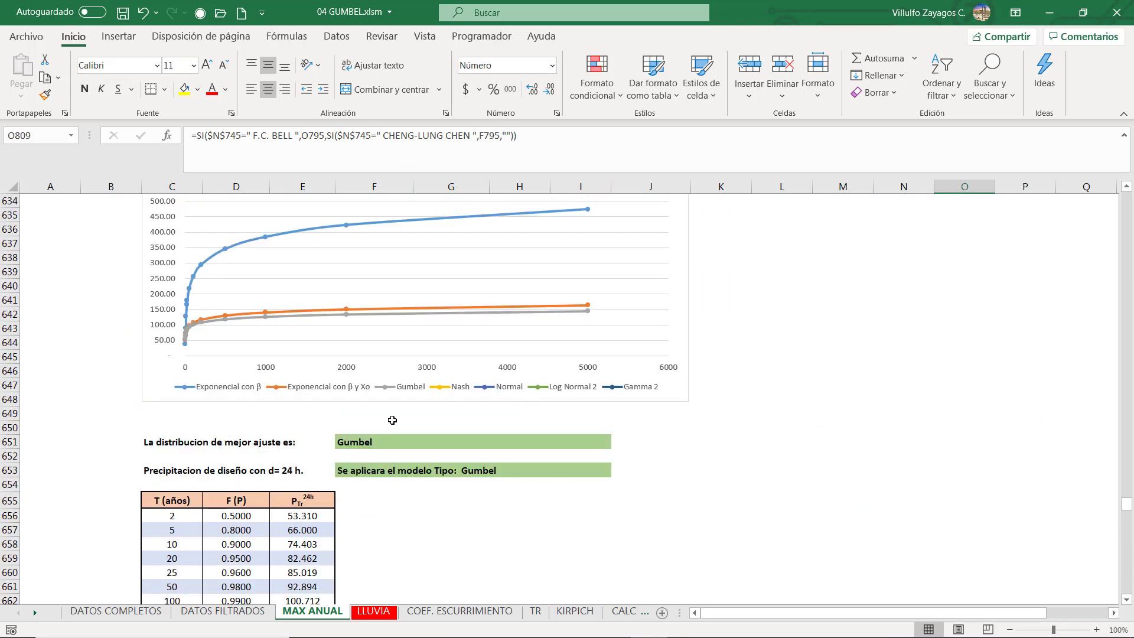
Step: Review the probability functions chart, the precipitation by distribution table, and the standard error summary listing Nash, Normal, Log Normal 2 and Gamma 2
{"action": "scroll", "coordinate": [467, 433], "scroll_direction": "up", "scroll_amount": 5}
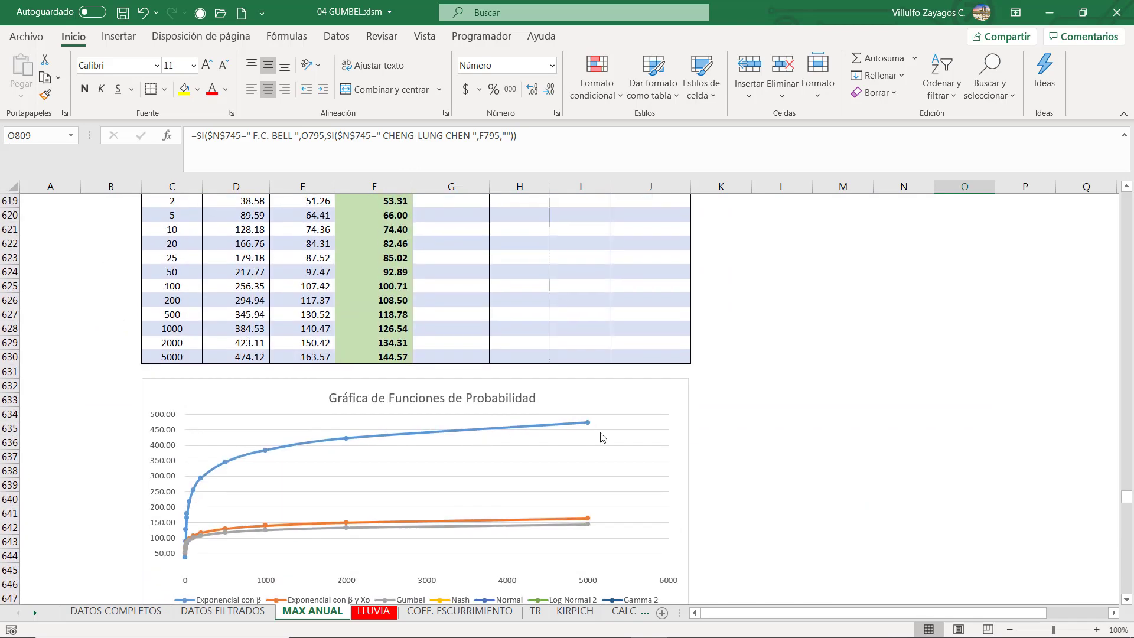
{"action": "scroll", "coordinate": [602, 437], "scroll_direction": "up", "scroll_amount": 2}
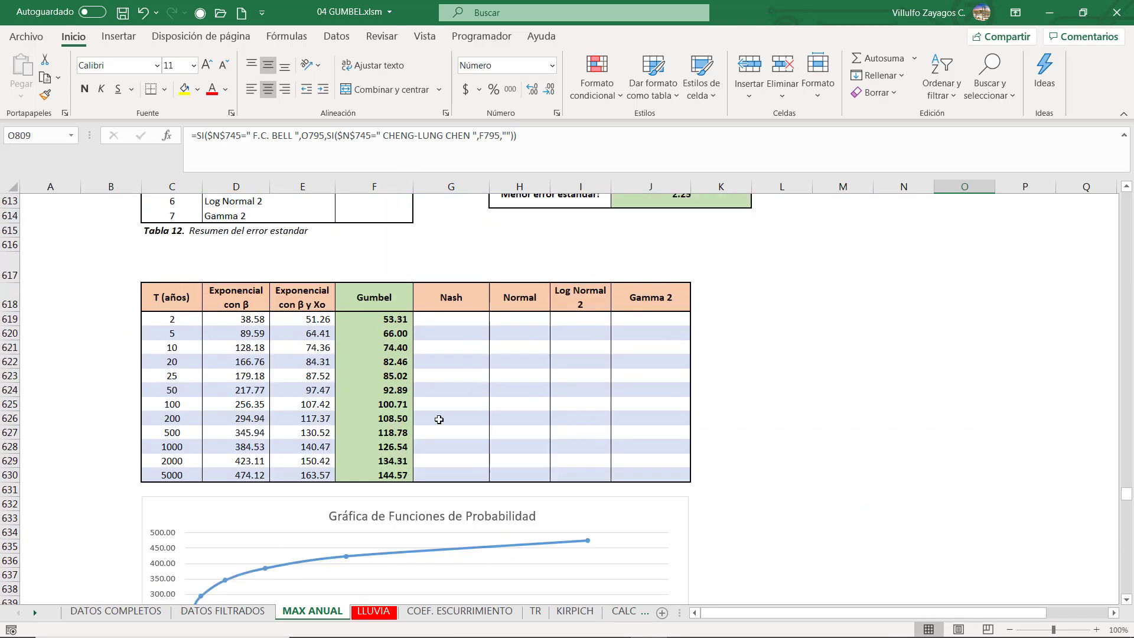
{"action": "scroll", "coordinate": [480, 378], "scroll_direction": "up", "scroll_amount": 3}
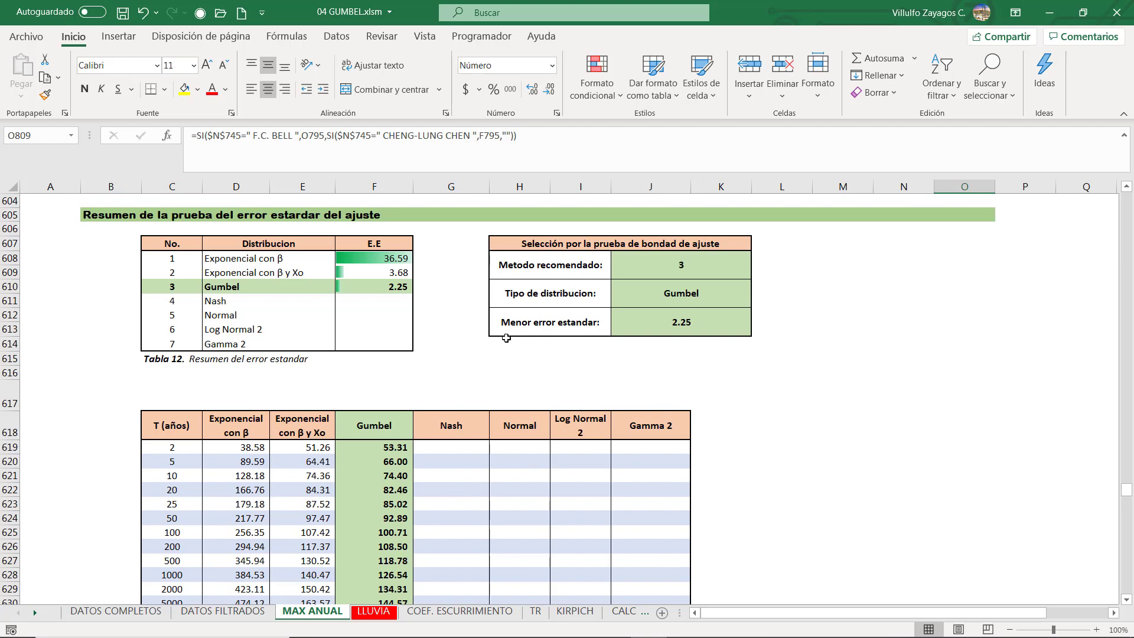
{"action": "left_click", "coordinate": [441, 348]}
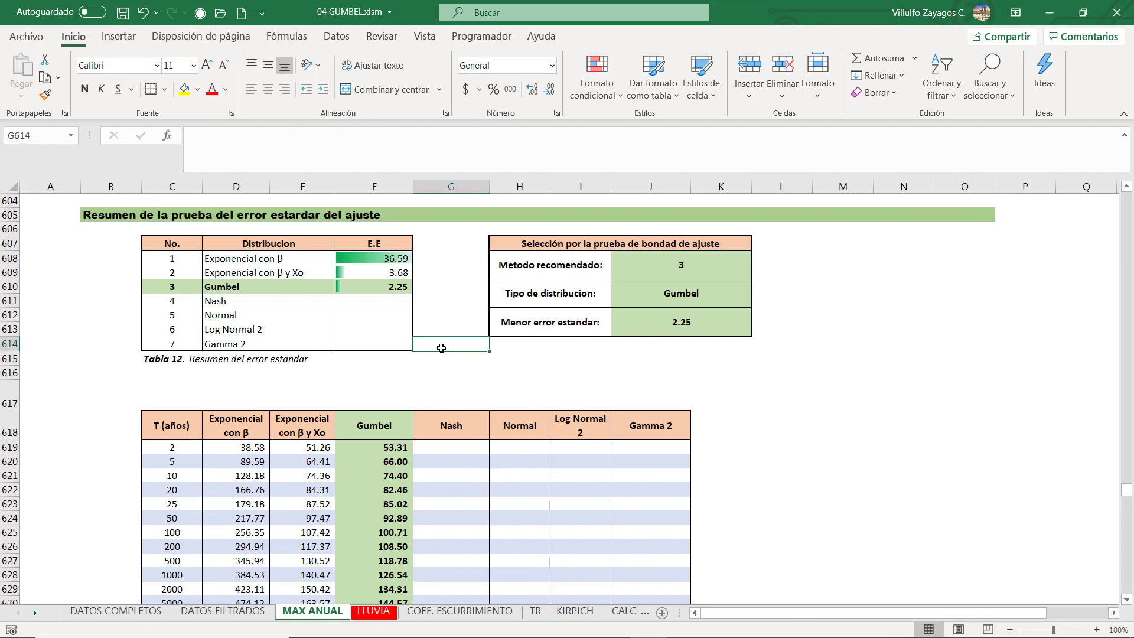
{"action": "left_click", "coordinate": [442, 329]}
{"action": "left_click", "coordinate": [441, 314]}
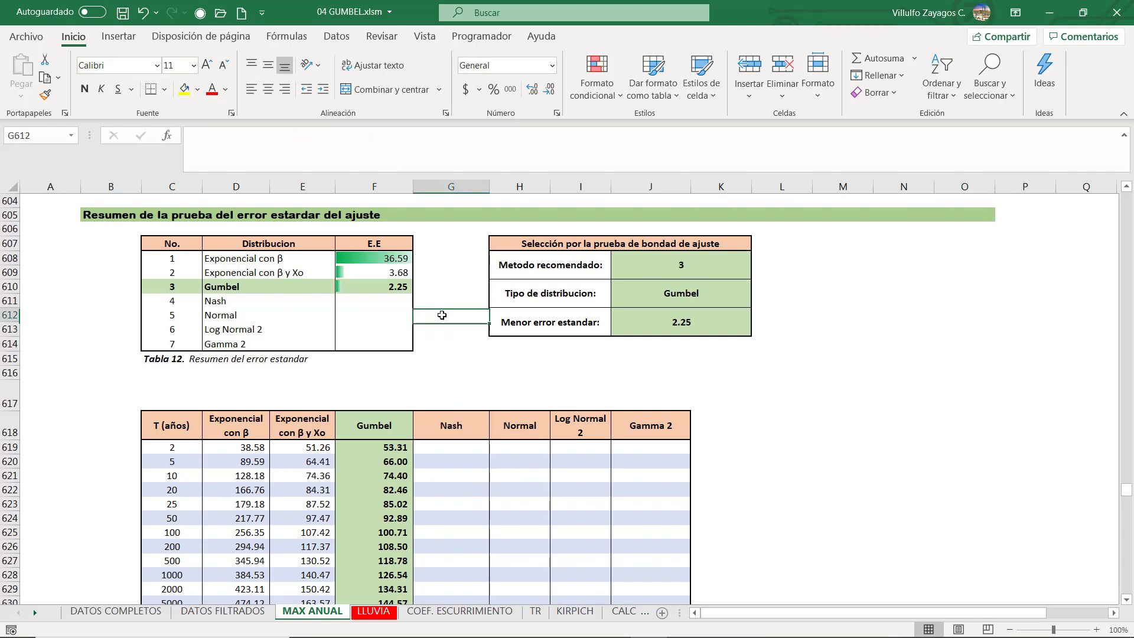
{"action": "left_click", "coordinate": [444, 300]}
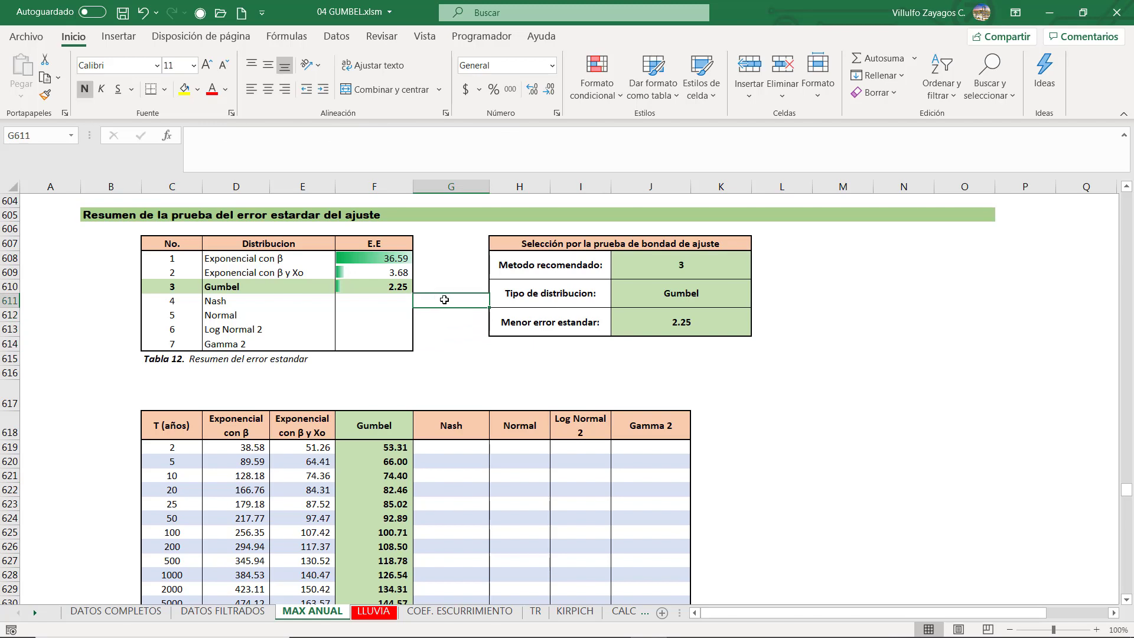
{"action": "left_click", "coordinate": [441, 364]}
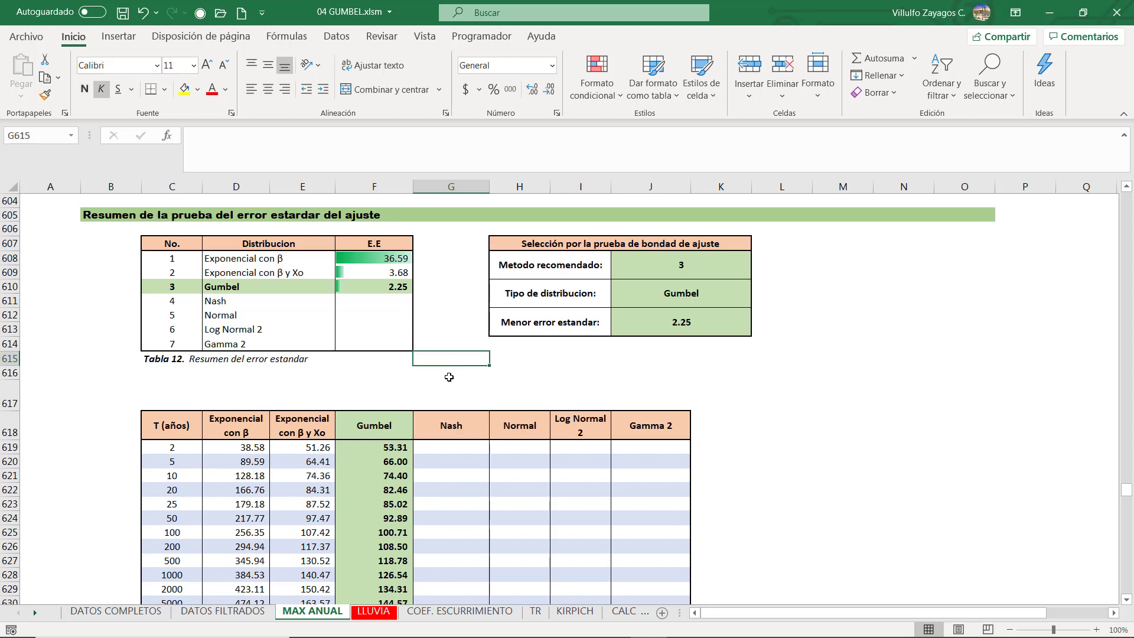
Step: Look back through the distribution tables and examine section 4.3's Gumbel formula, parameters and 24-hour precipitation table
{"action": "scroll", "coordinate": [446, 371], "scroll_direction": "up", "scroll_amount": 5}
{"action": "scroll", "coordinate": [587, 395], "scroll_direction": "up", "scroll_amount": 20}
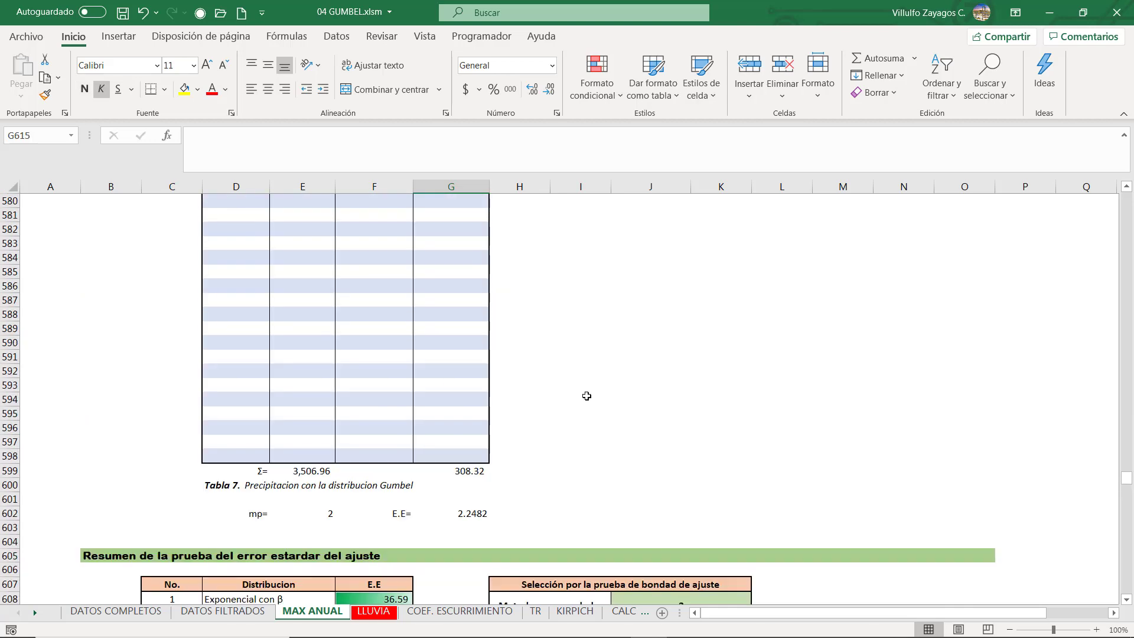
{"action": "scroll", "coordinate": [586, 396], "scroll_direction": "up", "scroll_amount": 16}
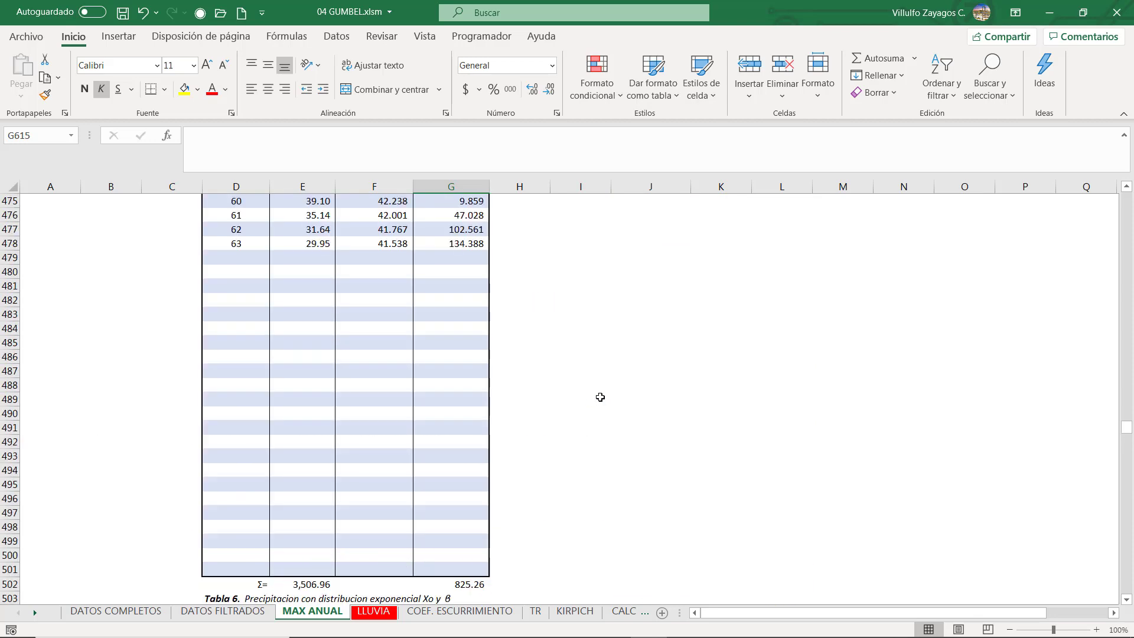
{"action": "scroll", "coordinate": [595, 406], "scroll_direction": "up", "scroll_amount": 2}
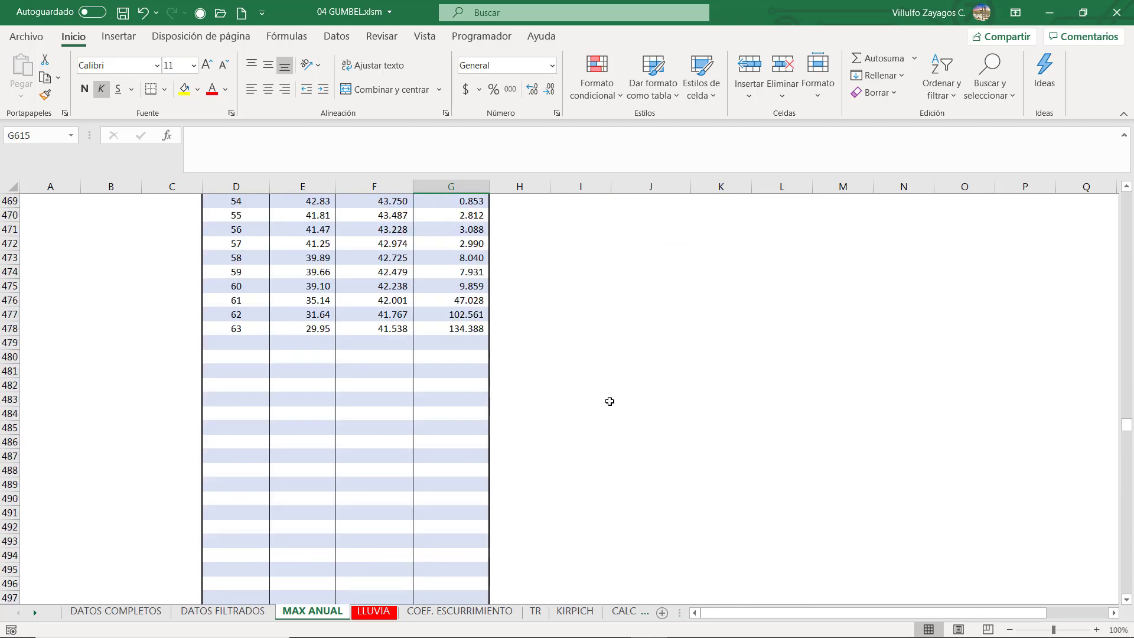
{"action": "scroll", "coordinate": [609, 422], "scroll_direction": "down", "scroll_amount": 4}
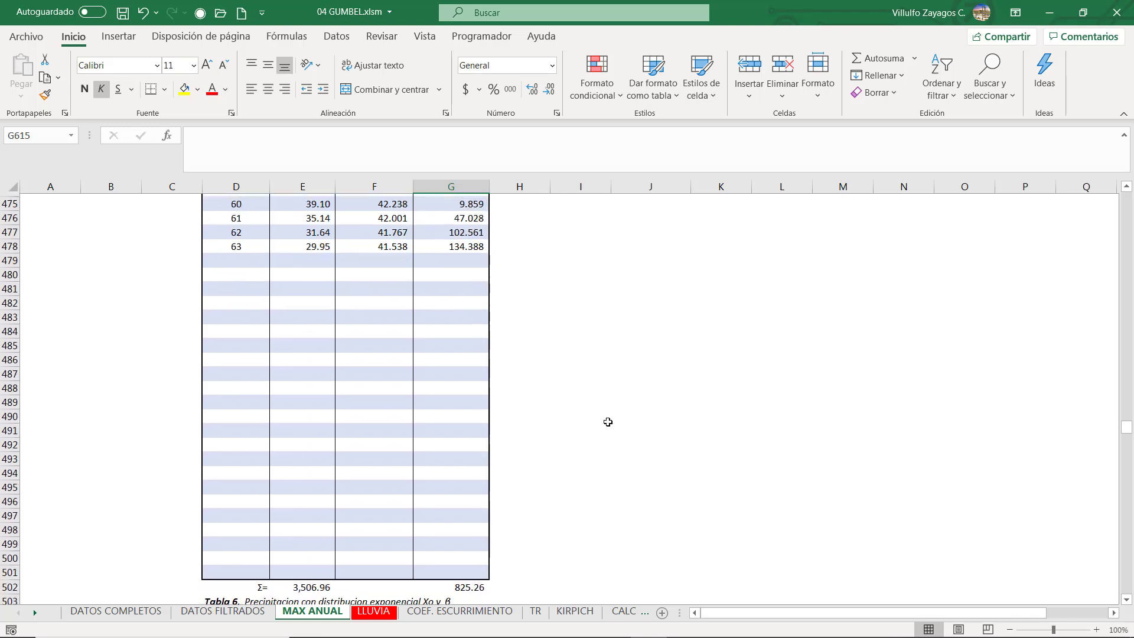
{"action": "scroll", "coordinate": [604, 422], "scroll_direction": "down", "scroll_amount": 4}
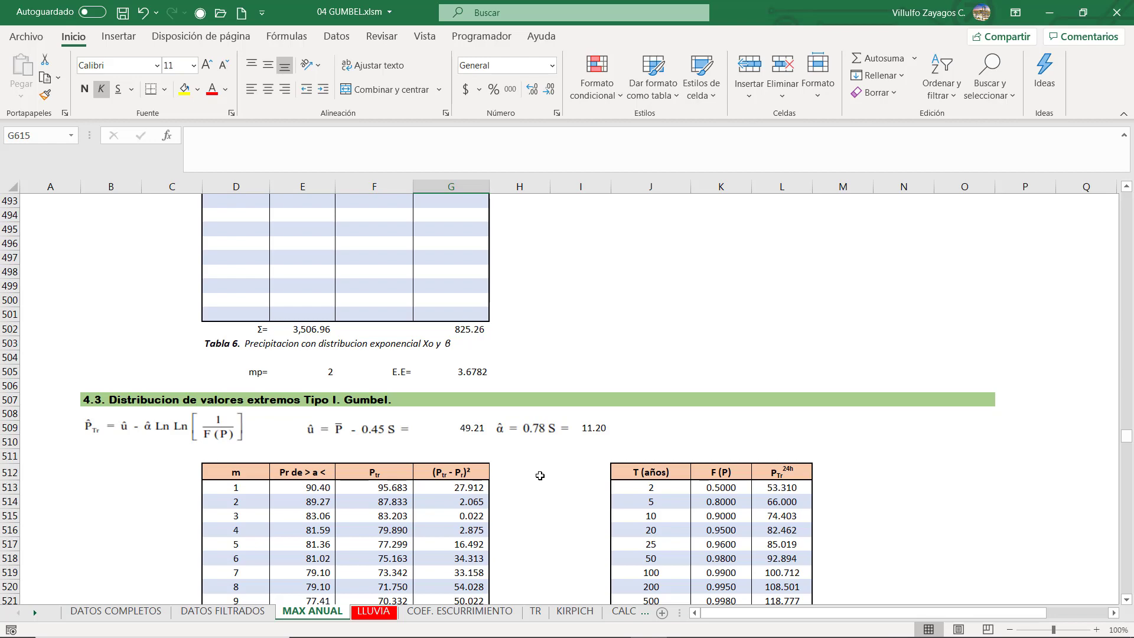
{"action": "scroll", "coordinate": [540, 476], "scroll_direction": "down", "scroll_amount": 3}
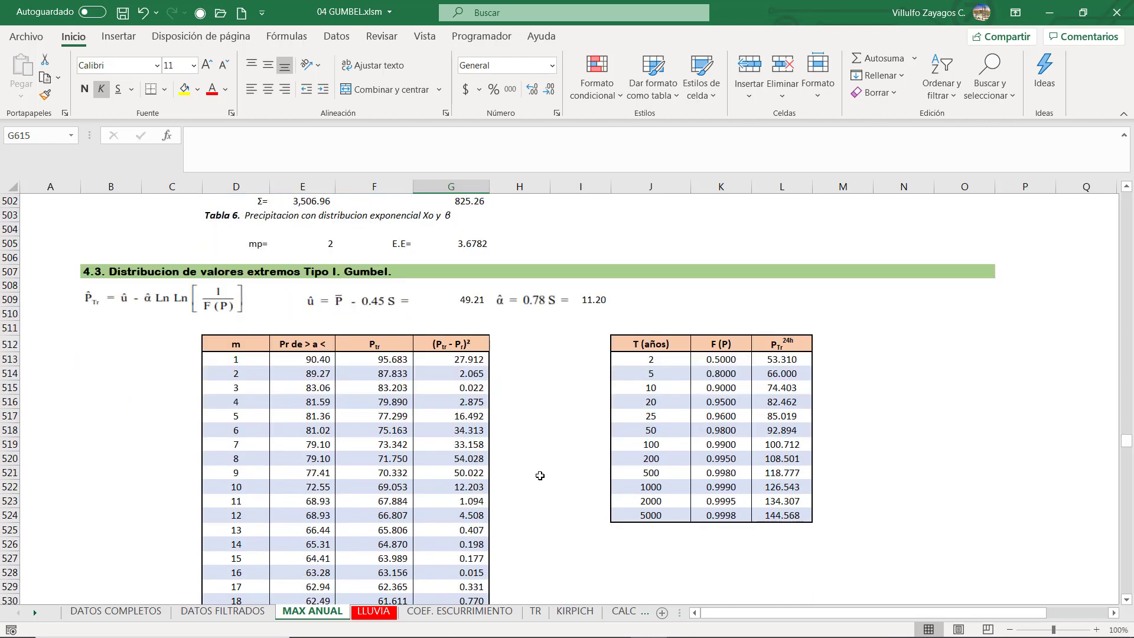
{"action": "scroll", "coordinate": [540, 475], "scroll_direction": "down", "scroll_amount": 2}
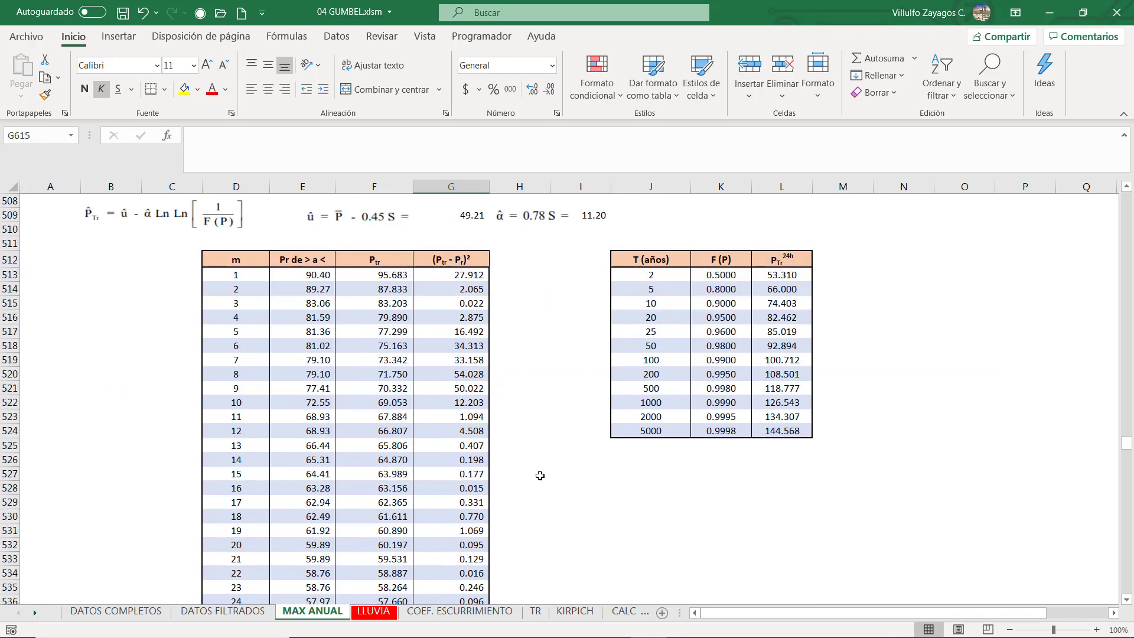